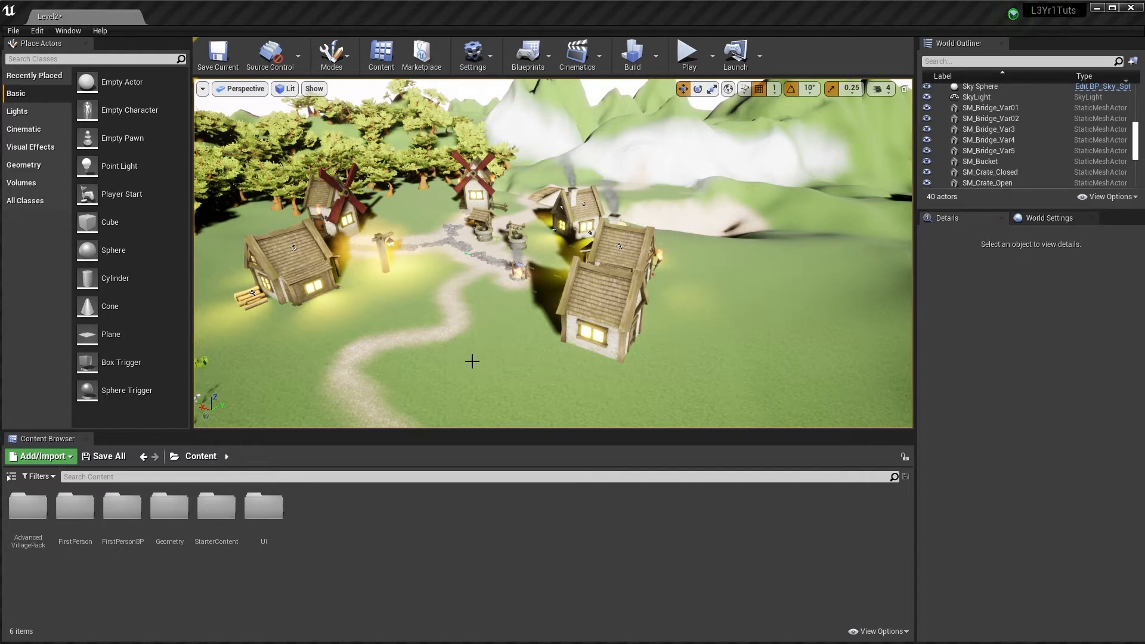
Look over the village level and the mountains surrounding it.
mouse_move(525, 317)
right_down()
mouse_move(492, 327)
mouse_move(559, 266)
mouse_move(545, 244)
mouse_move(534, 276)
mouse_move(522, 276)
mouse_move(543, 287)
right_up()
key(w)
key(s)
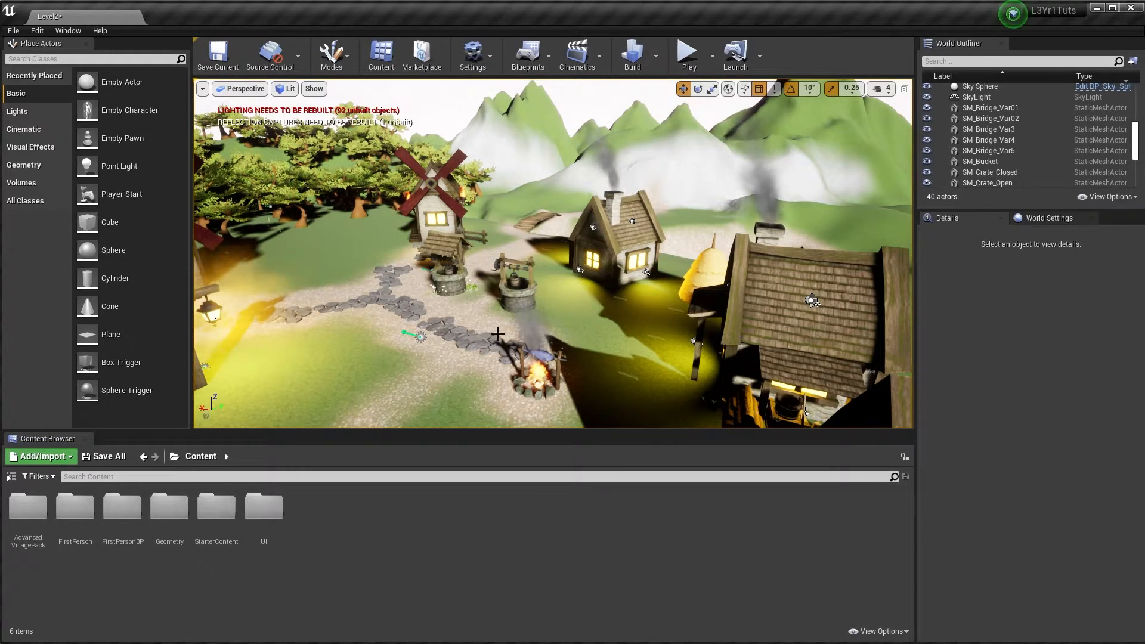
key(s)
right_drag(504, 291, 500, 291)
key(s)
right_drag(532, 240, 608, 274)
key(w)
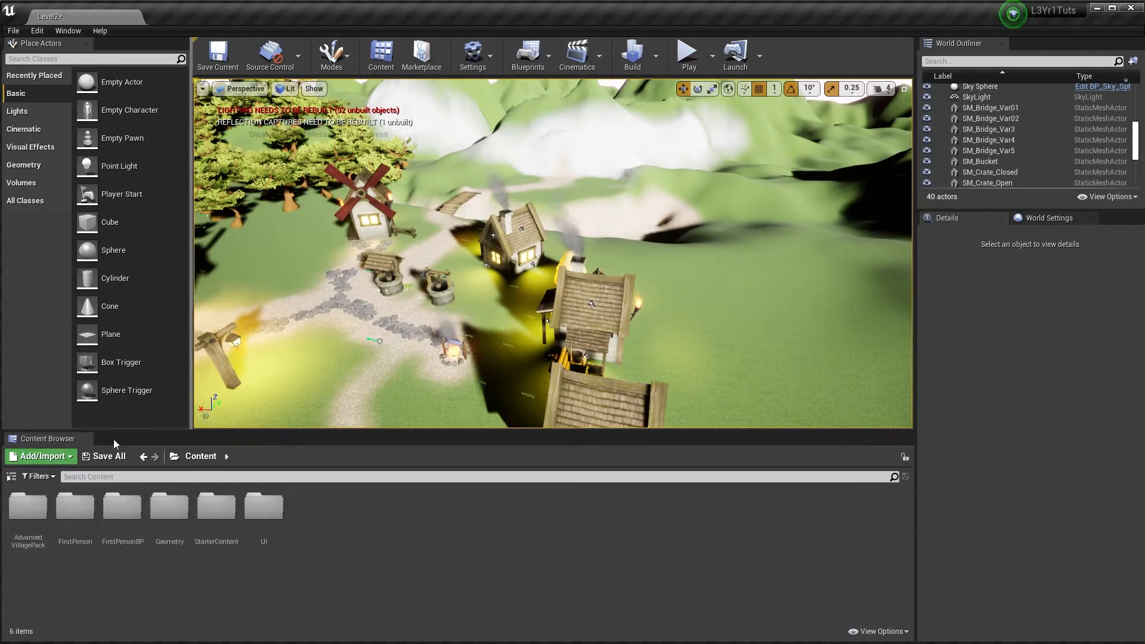
Open the Materials folder inside AdvancedVillagePack.
click(26, 510)
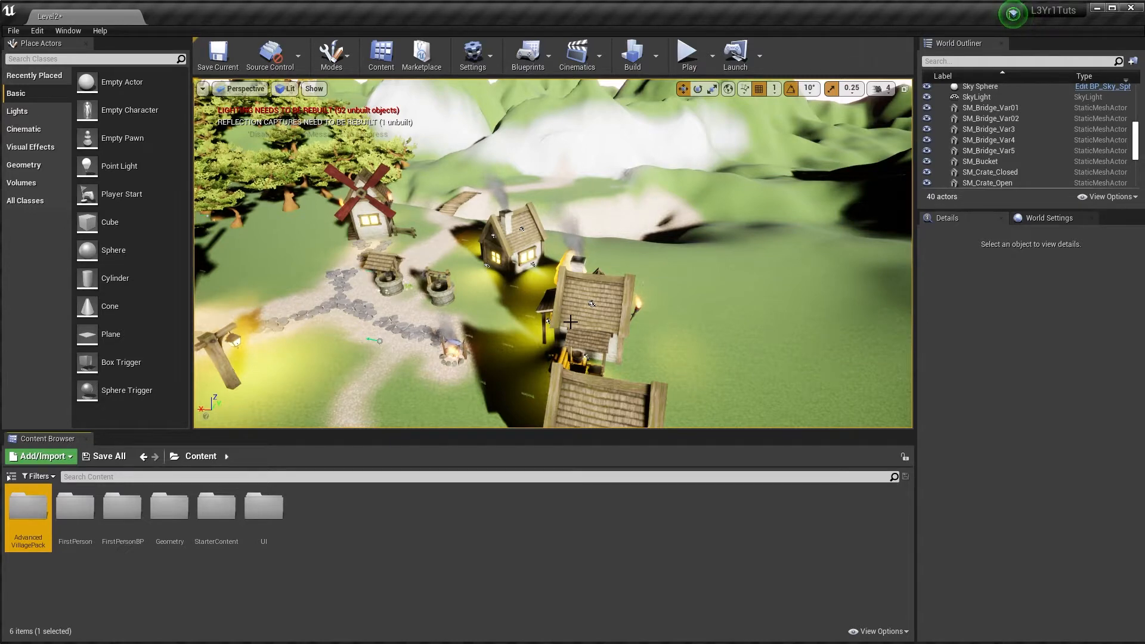
right_drag(604, 313, 544, 286)
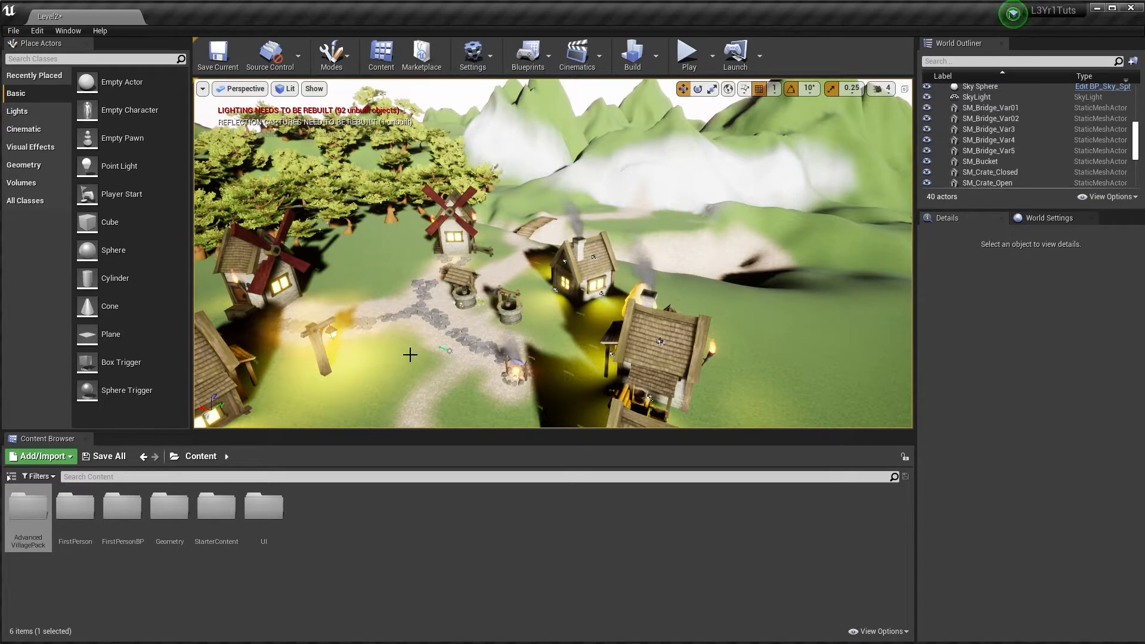
double_click(19, 506)
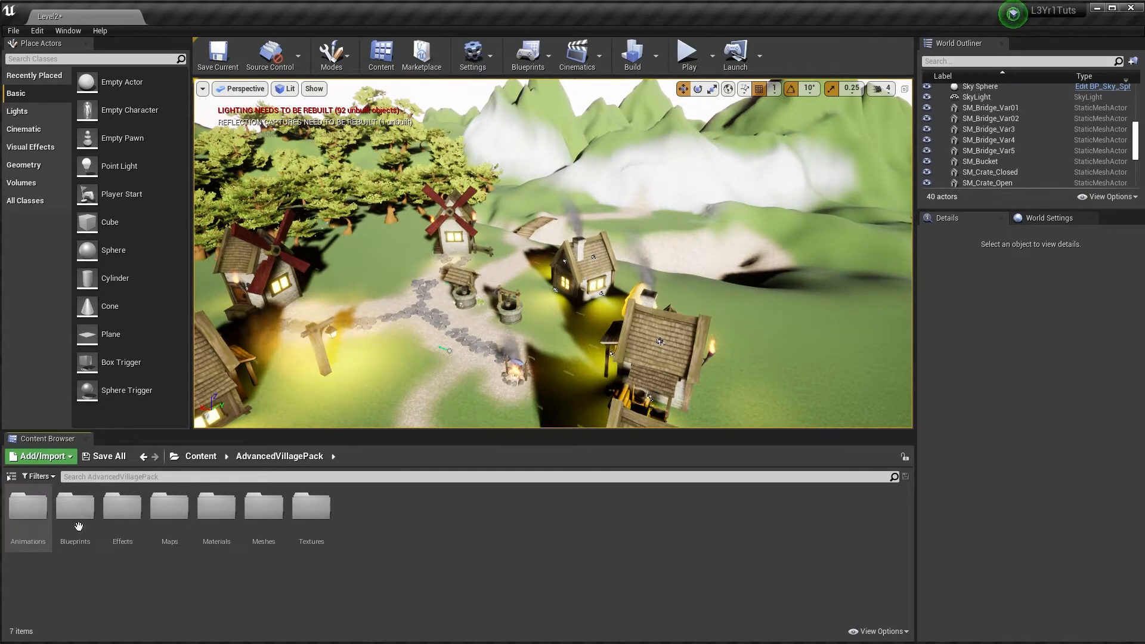
click(204, 508)
double_click(204, 508)
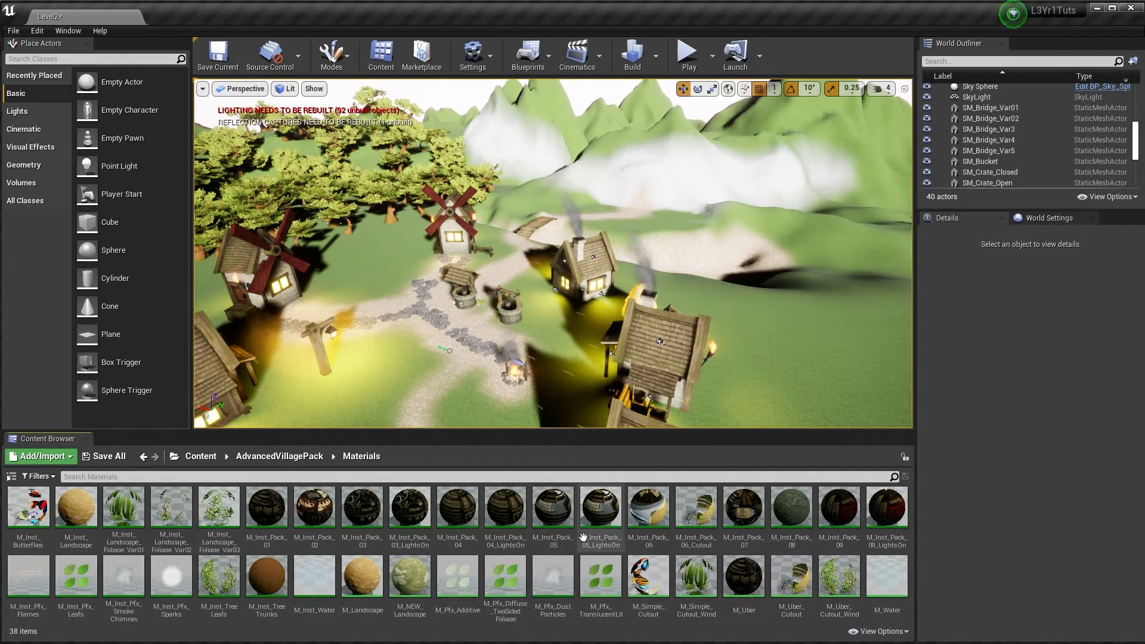
Duplicate the M_NEW_Landscape material and name the copy M_NEW_Landscape_Mask.
click(410, 572)
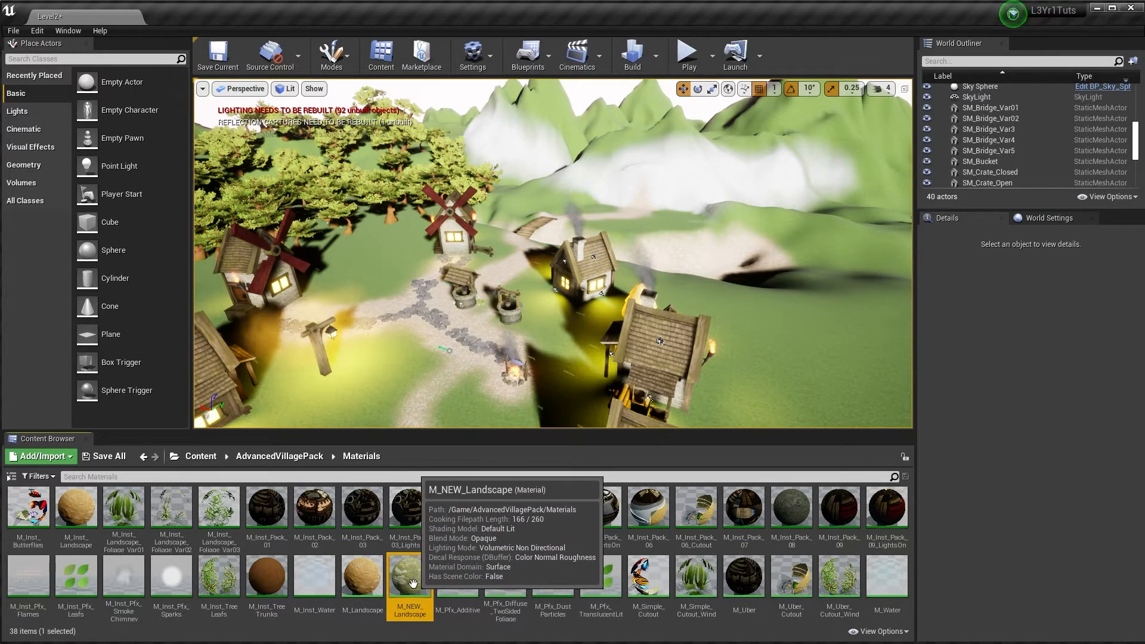
right_click(409, 576)
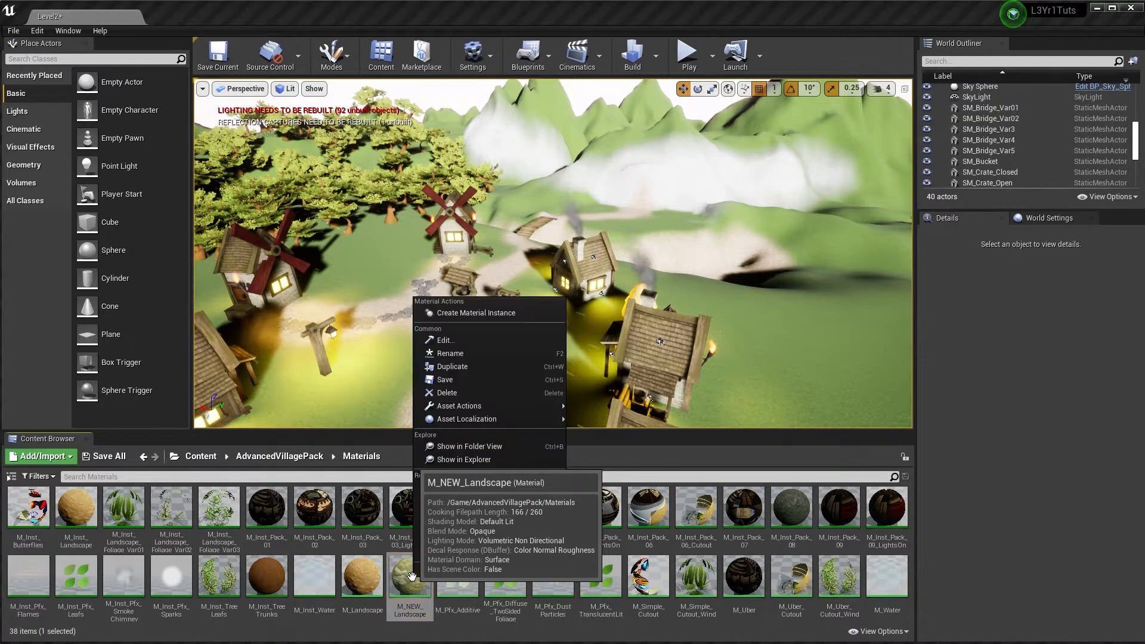
click(502, 367)
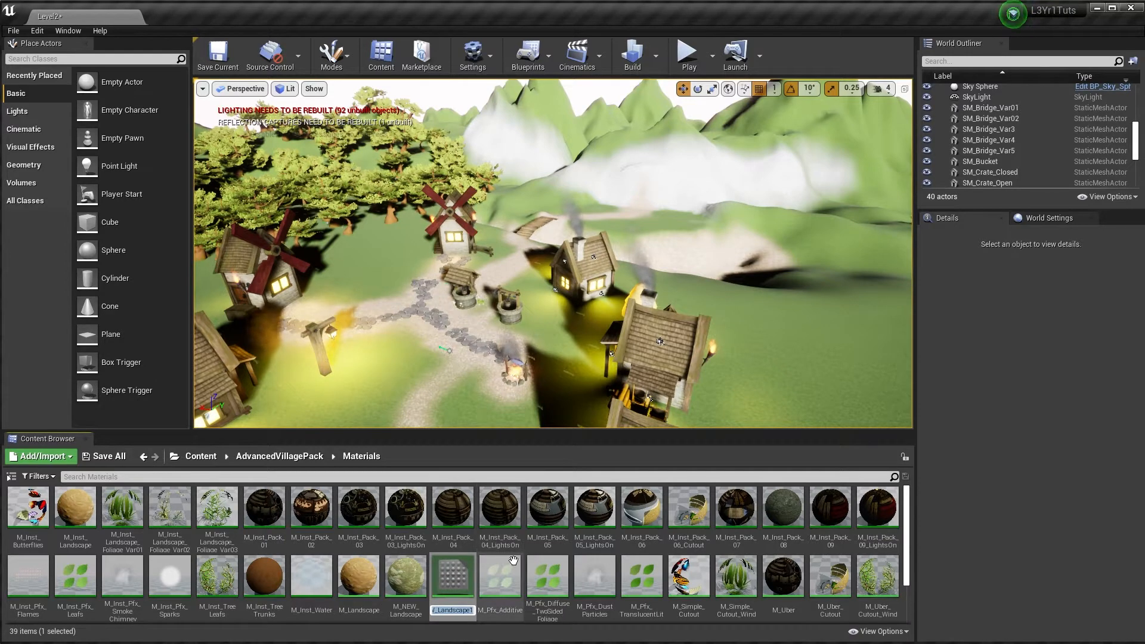
key(End)
key(BackSpace)
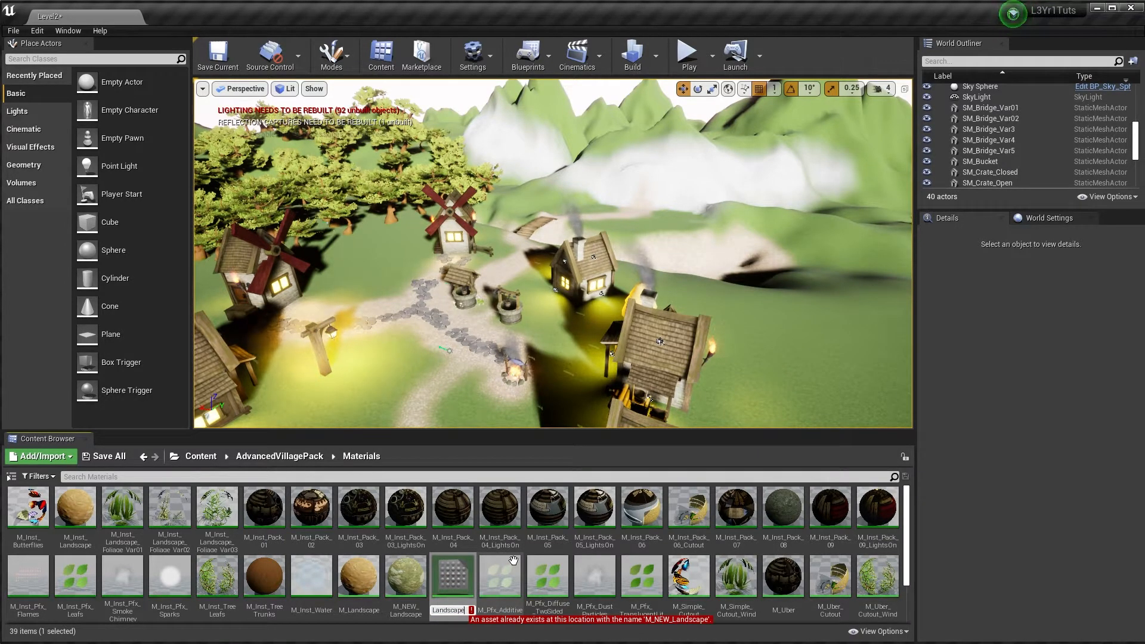
text(_)
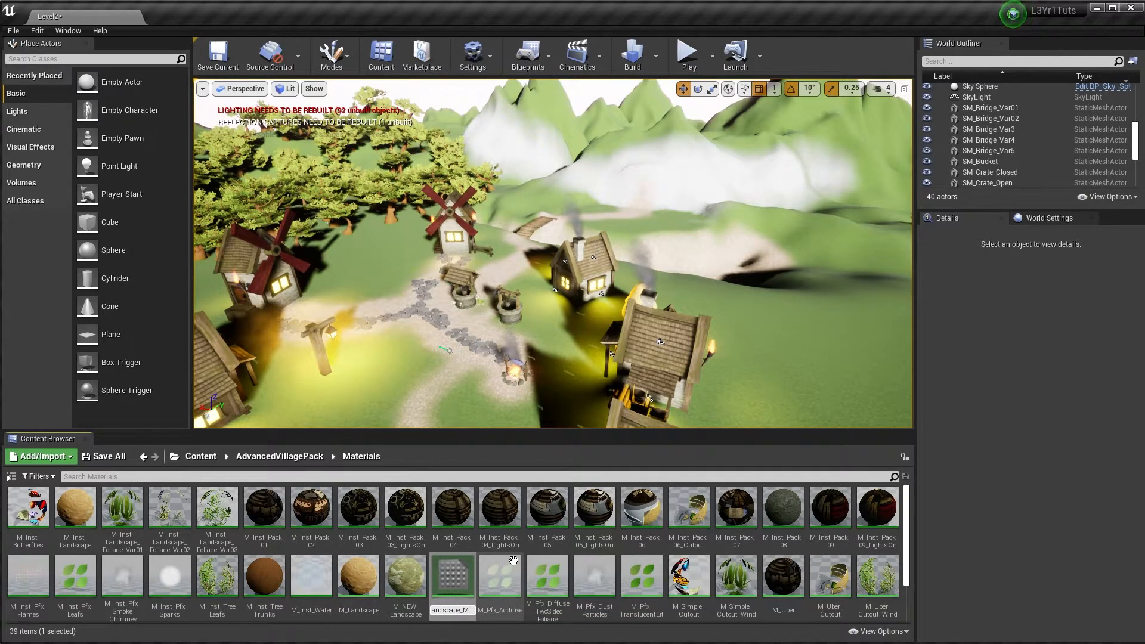
text(Mask)
key(Return)
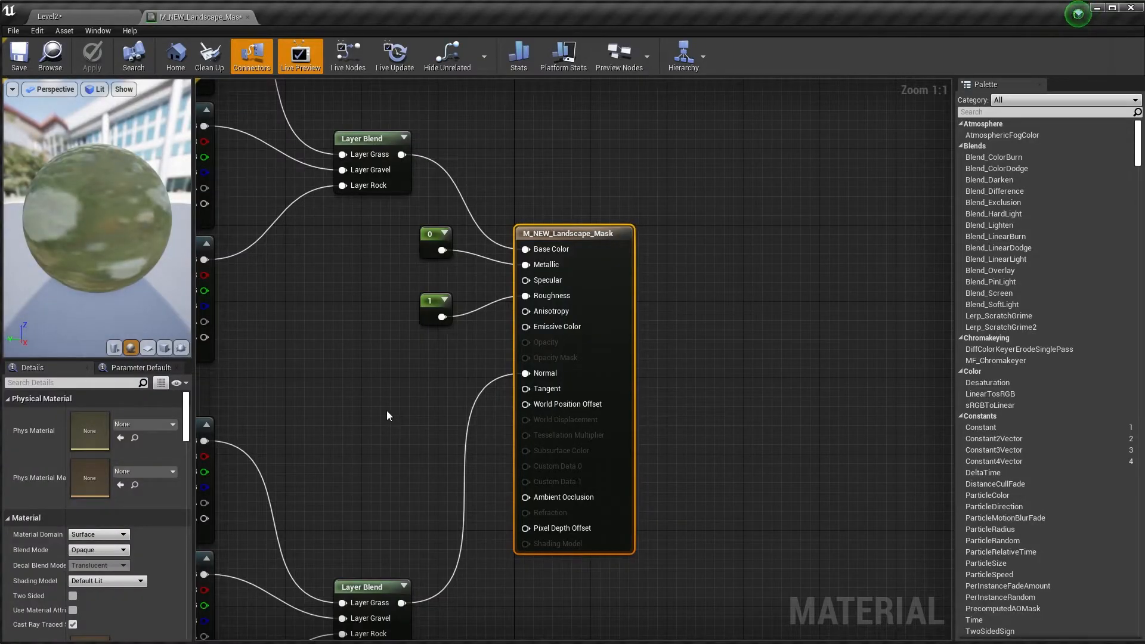
Examine the M_NEW_Landscape_Mask material's node graph and the settings of its LandscapeCoords node.
right_drag(443, 419, 791, 416)
scroll(709, 420, down, 4)
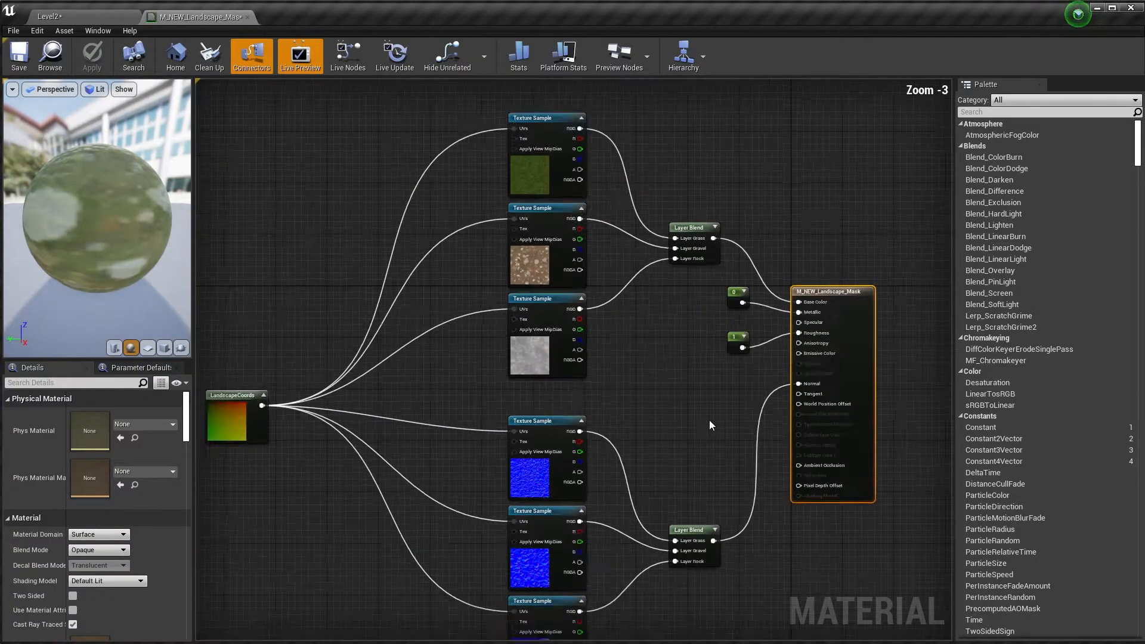
scroll(706, 420, up, 1)
right_drag(706, 420, 694, 399)
scroll(692, 400, down, 1)
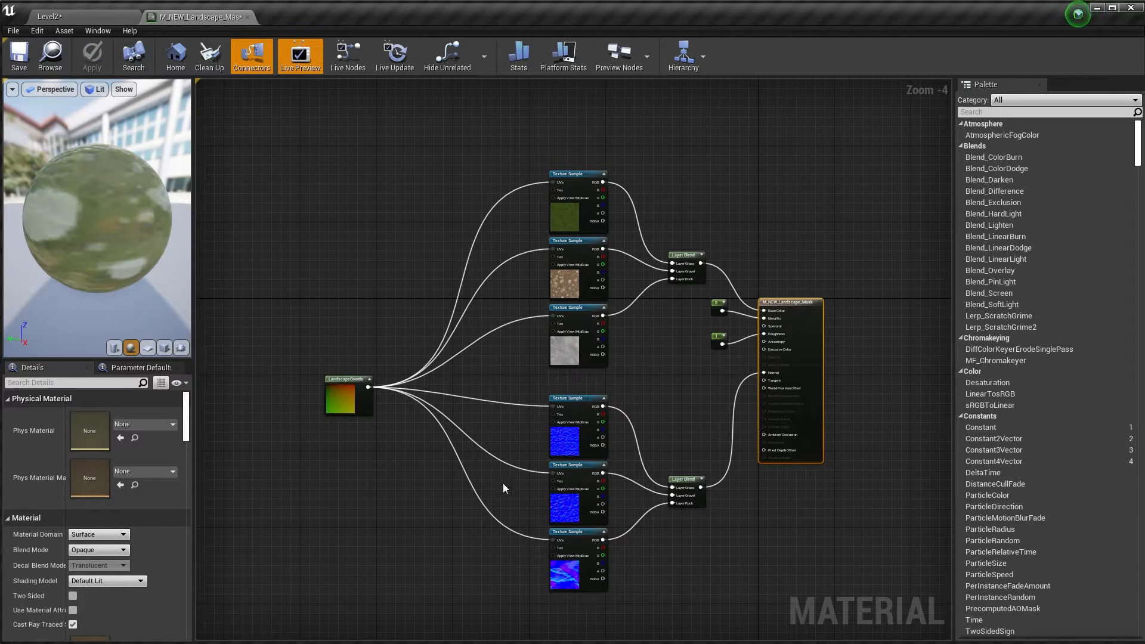
click(343, 397)
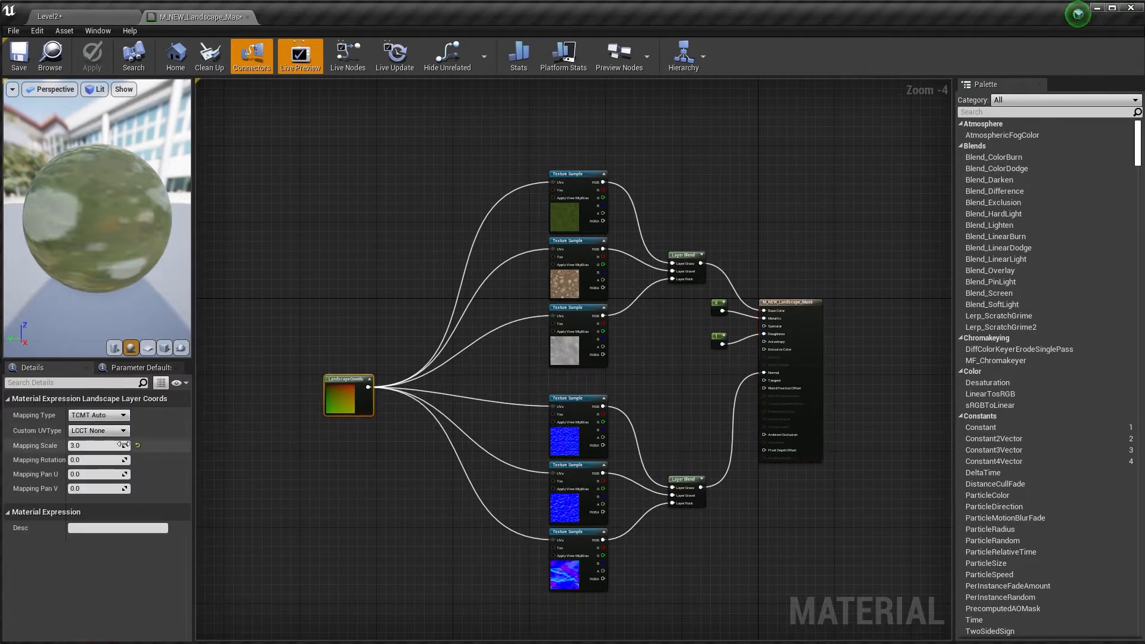
right_drag(682, 401, 509, 377)
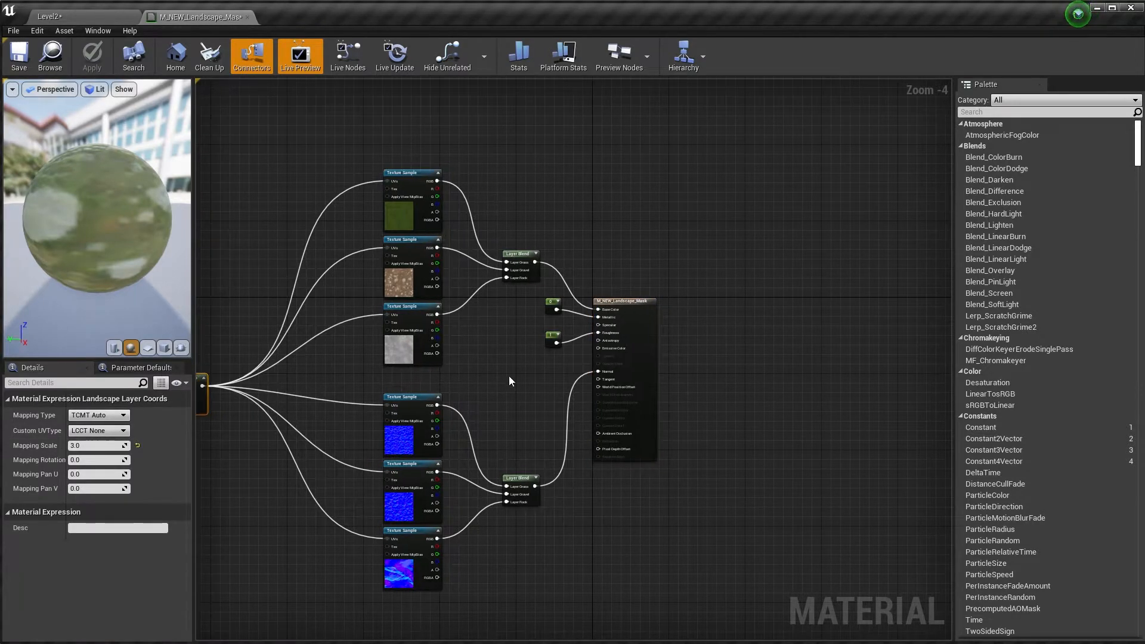
scroll(510, 377, up, 3)
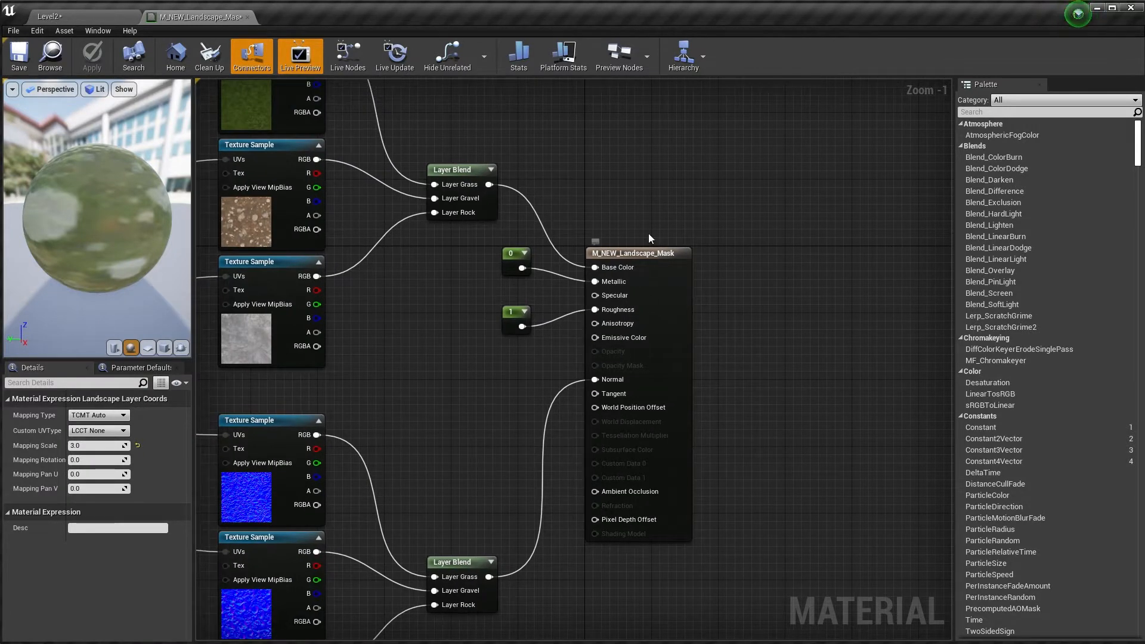
Set the blend mode of the M_NEW_Landscape_Mask material to Masked.
click(669, 263)
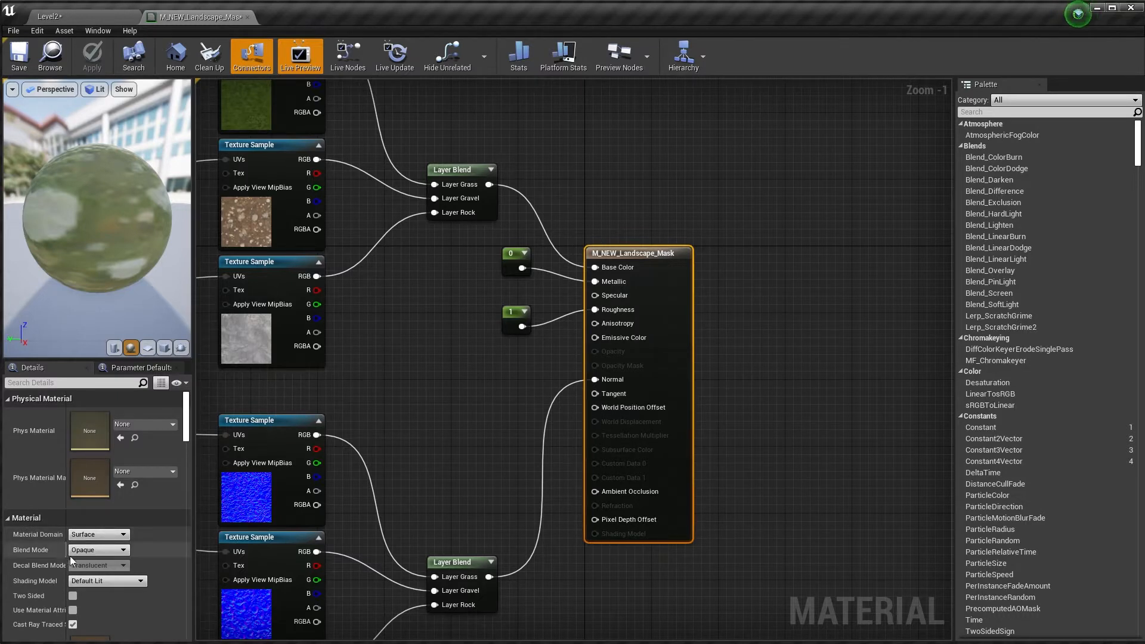
click(103, 549)
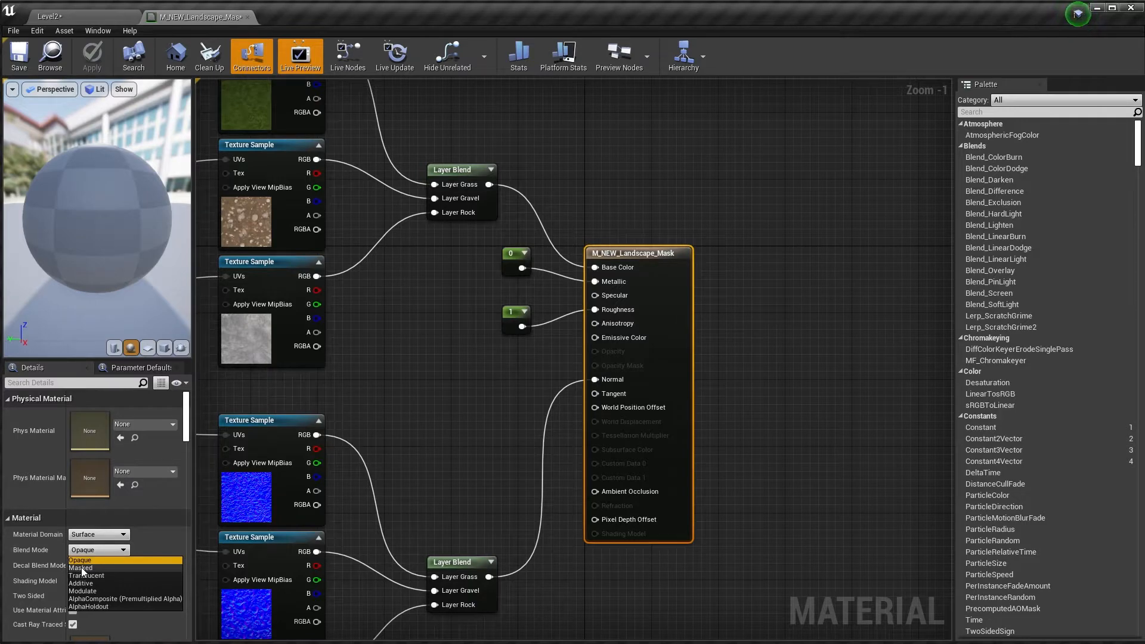
click(82, 568)
Add a LandscapeVisibilityMask node and connect its output to the material's Opacity Mask input.
right_drag(540, 438, 612, 419)
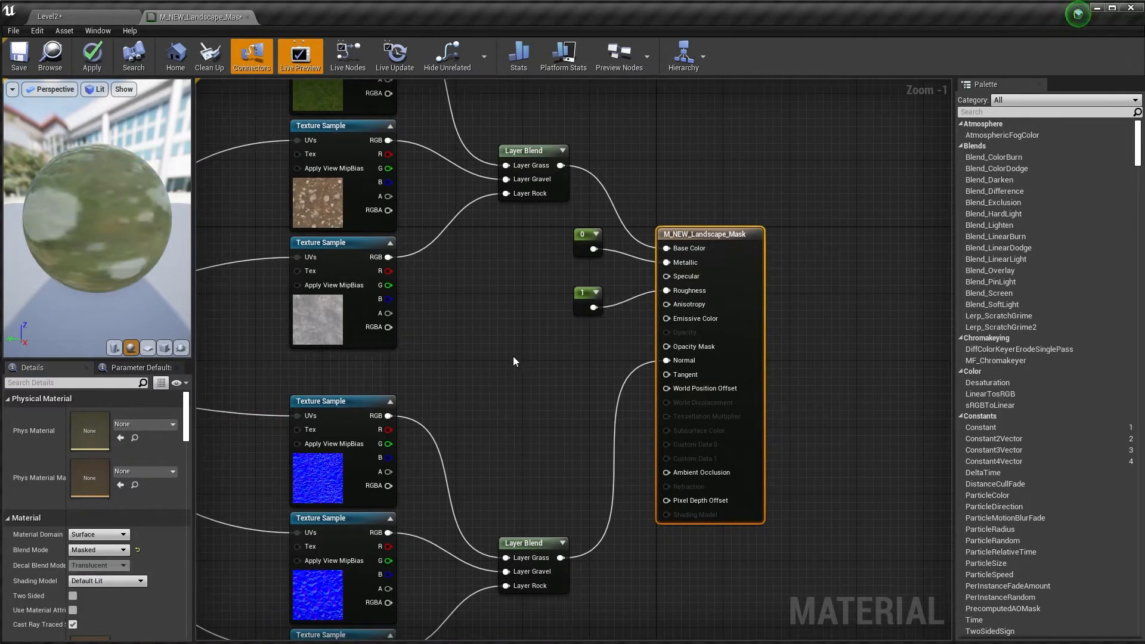
right_click(499, 367)
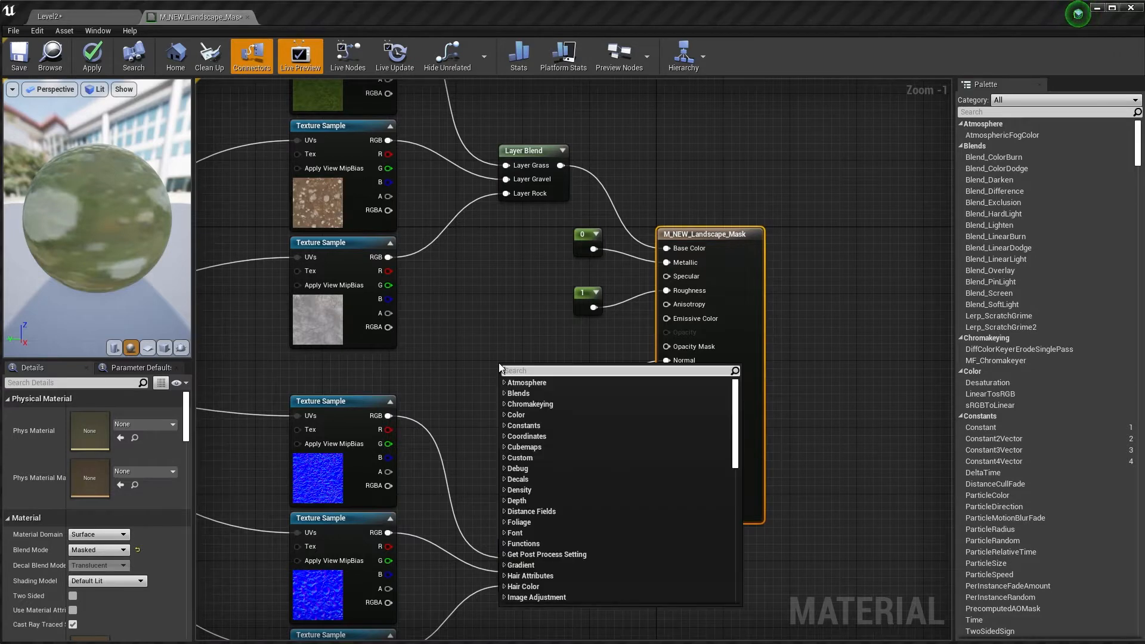
text(landsc)
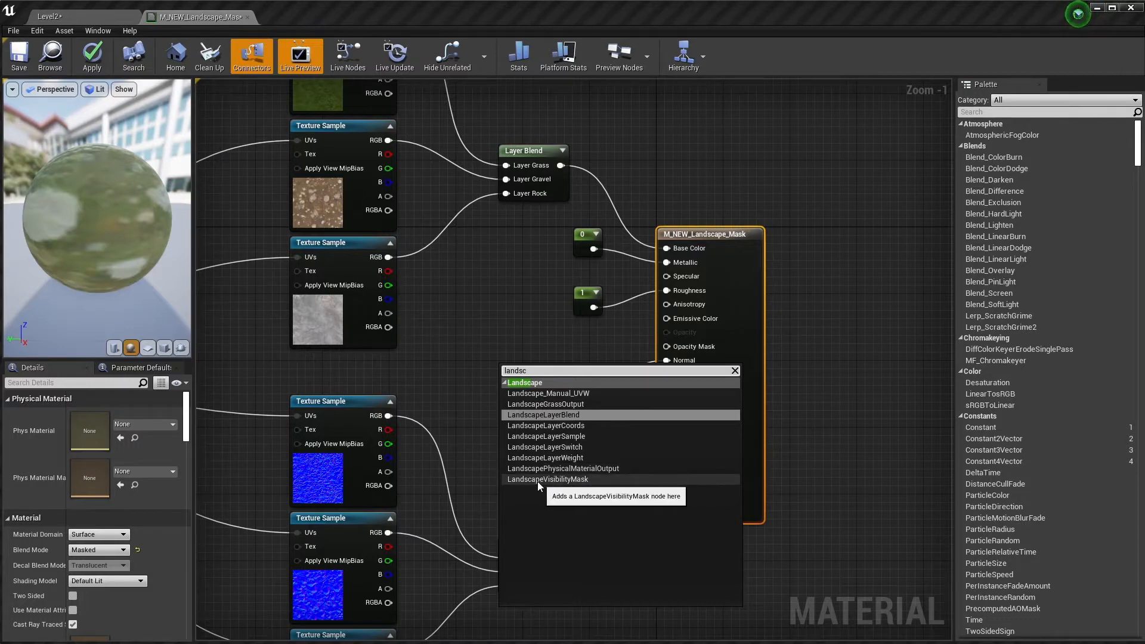
click(518, 480)
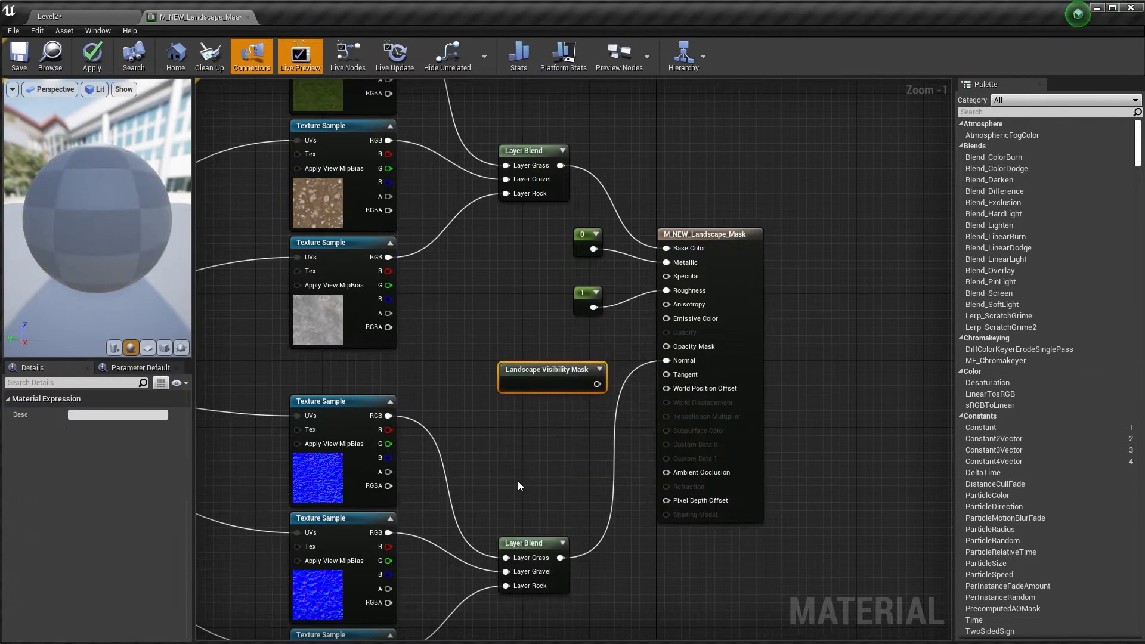
drag(552, 365, 667, 346)
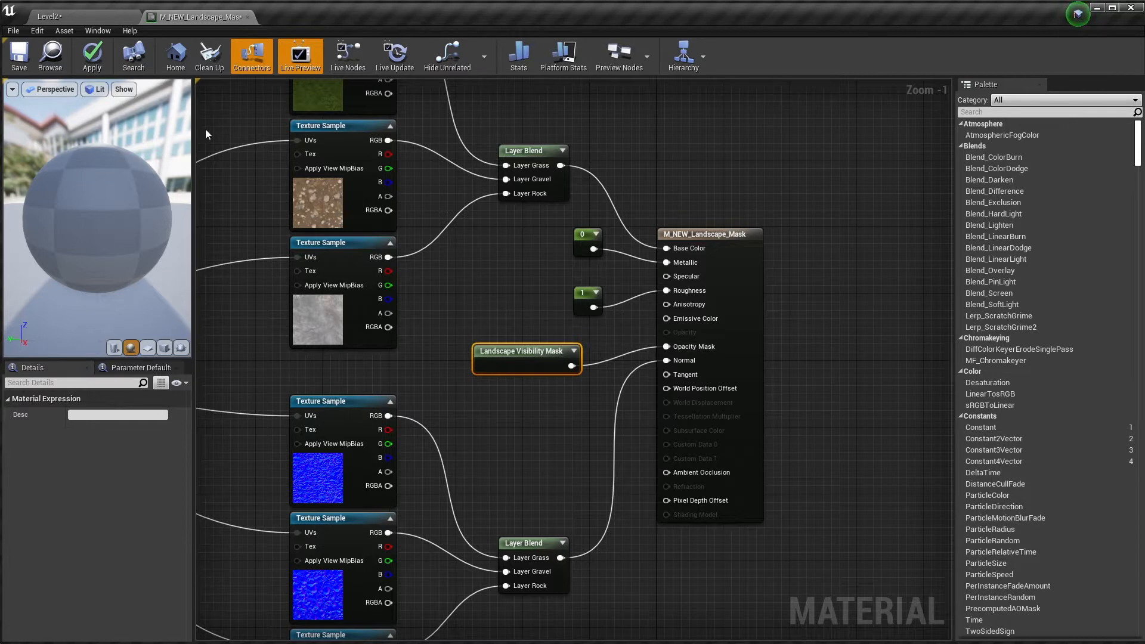
Apply and save the M_NEW_Landscape_Mask material, closing its editor to return to the level.
click(93, 57)
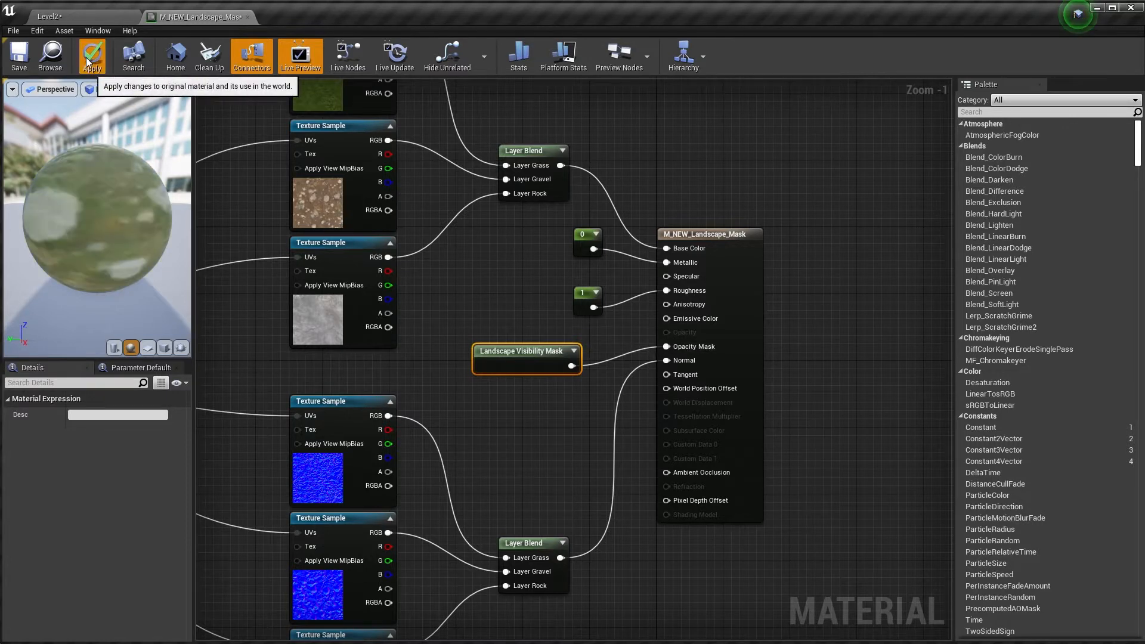
click(19, 57)
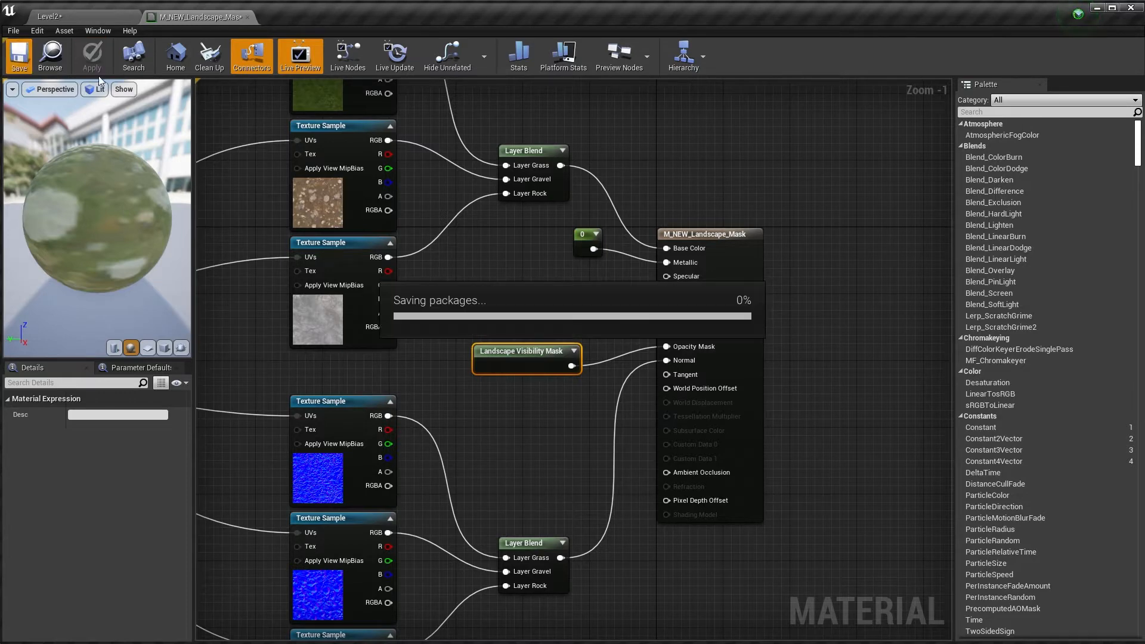
click(246, 18)
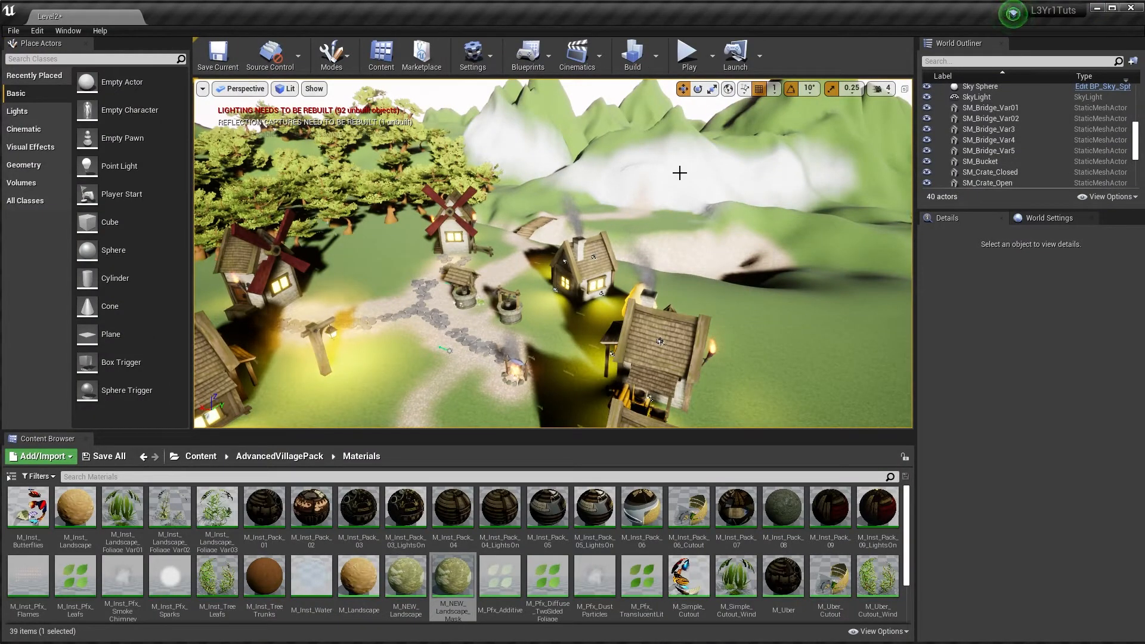
Assign M_NEW_Landscape_Mask as the Landscape Hole Material of the Landscape actor.
click(625, 163)
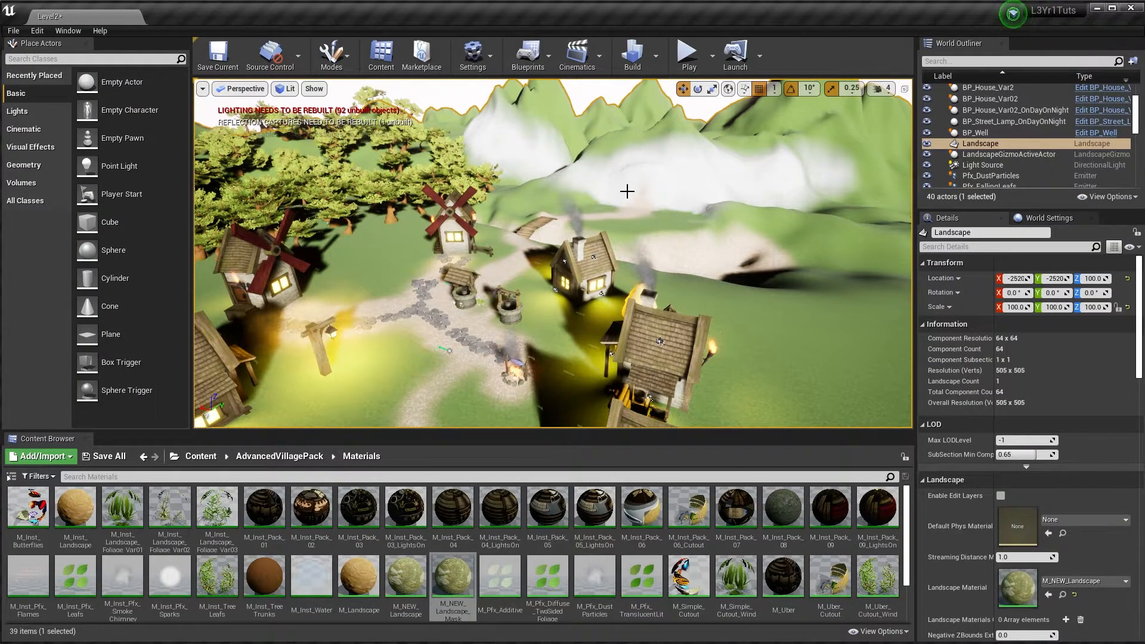
scroll(1072, 361, down, 3)
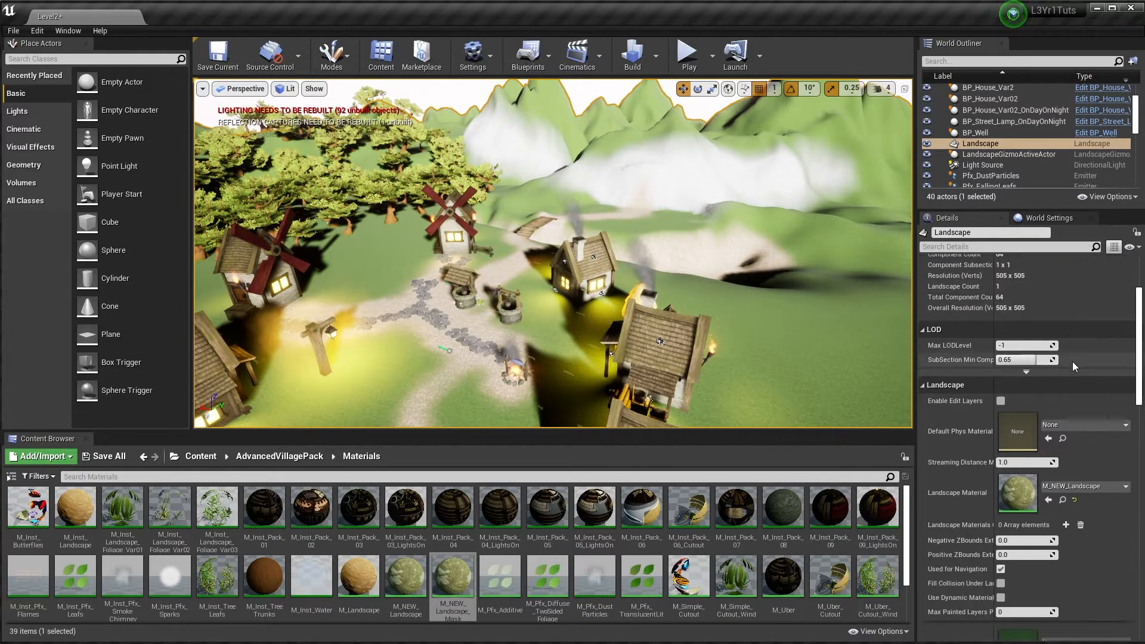
scroll(1072, 362, down, 2)
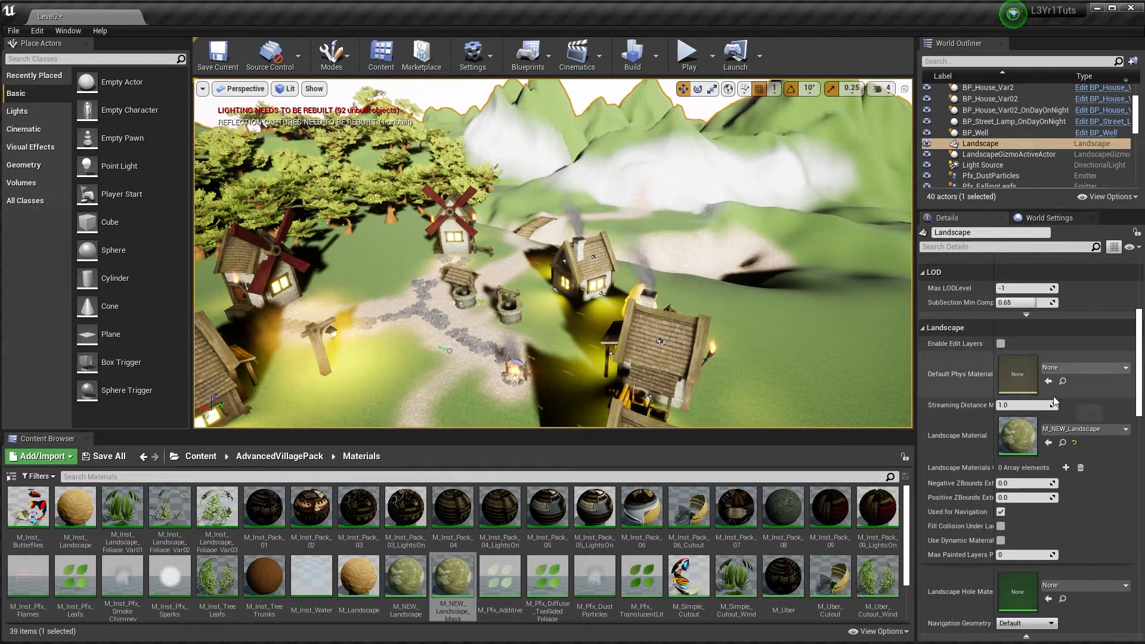
scroll(1053, 395, down, 2)
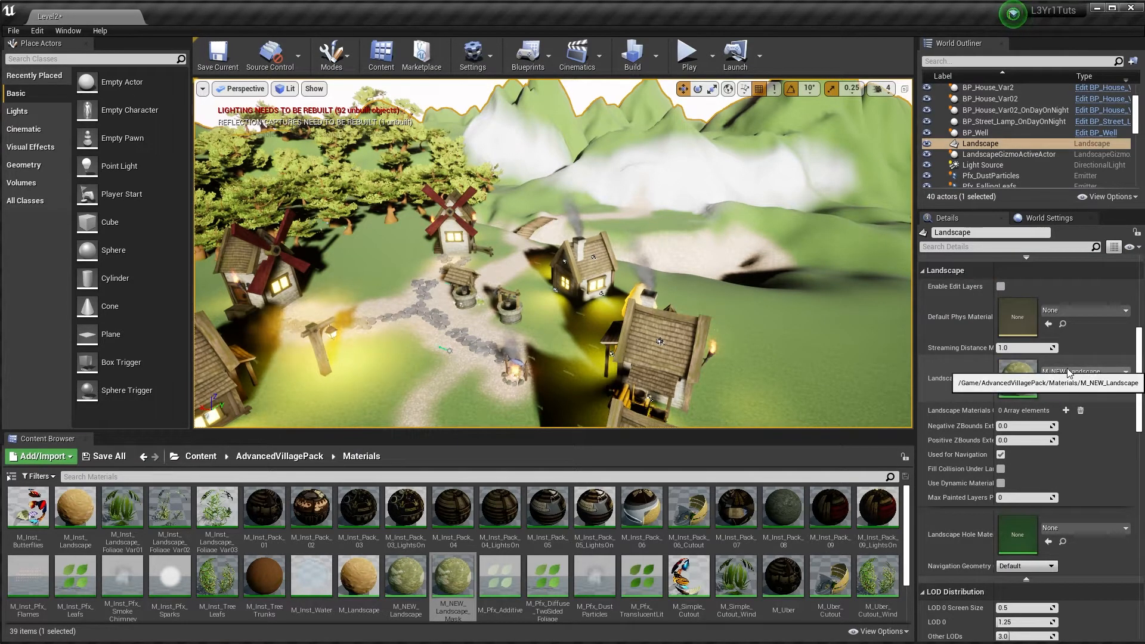
scroll(981, 411, down, 1)
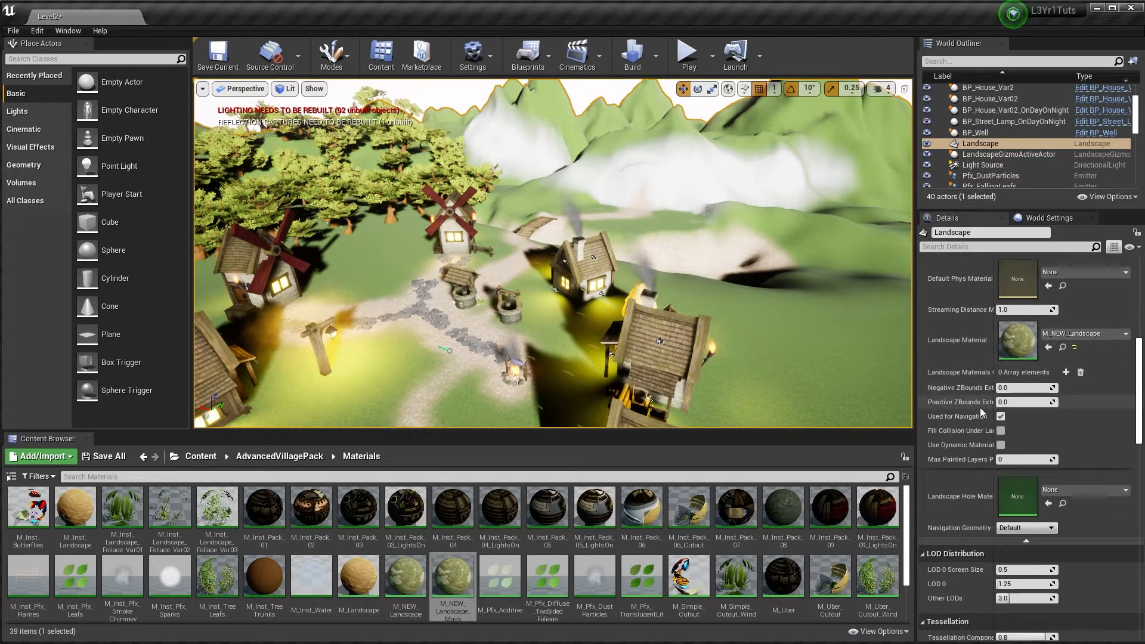
scroll(981, 412, down, 1)
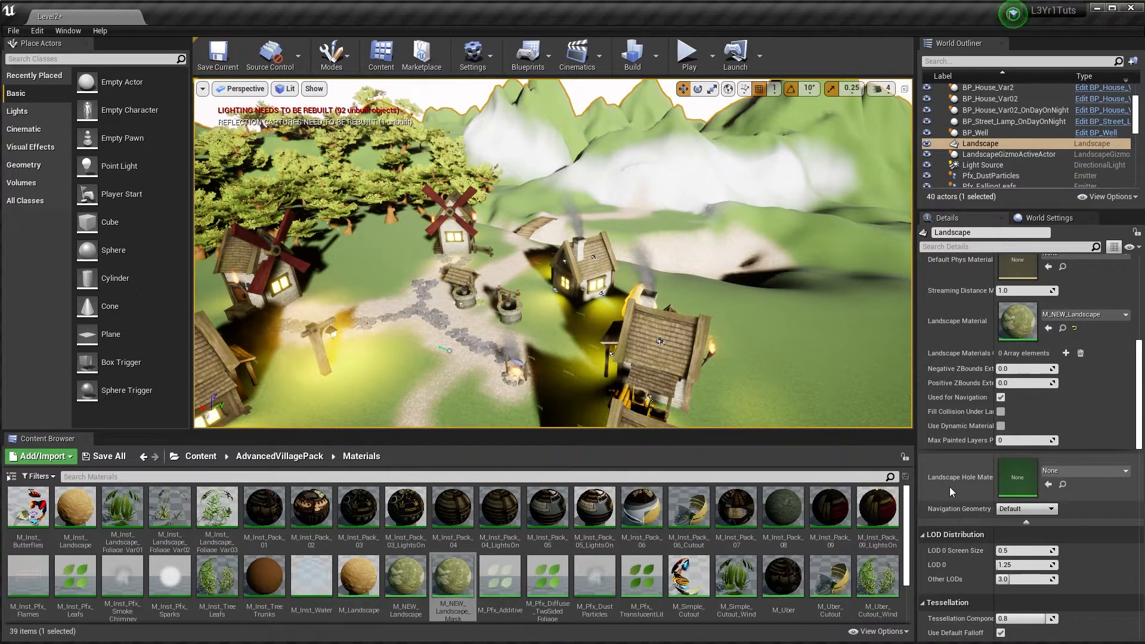
drag(453, 575, 1037, 474)
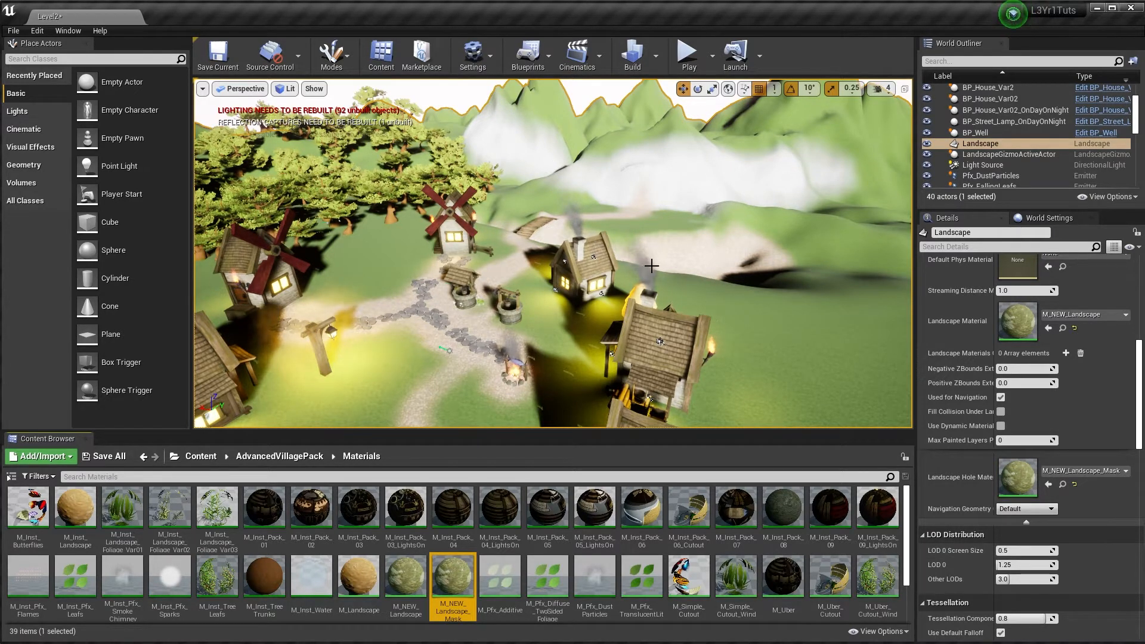
Activate the Visibility sculpt tool in Landscape mode, facing the rock wall where the gravel path ends.
mouse_move(571, 262)
right_down()
mouse_move(587, 225)
mouse_move(561, 268)
mouse_move(483, 271)
mouse_move(555, 265)
mouse_move(512, 265)
mouse_move(563, 280)
right_up()
key(w)
right_drag(554, 254, 500, 231)
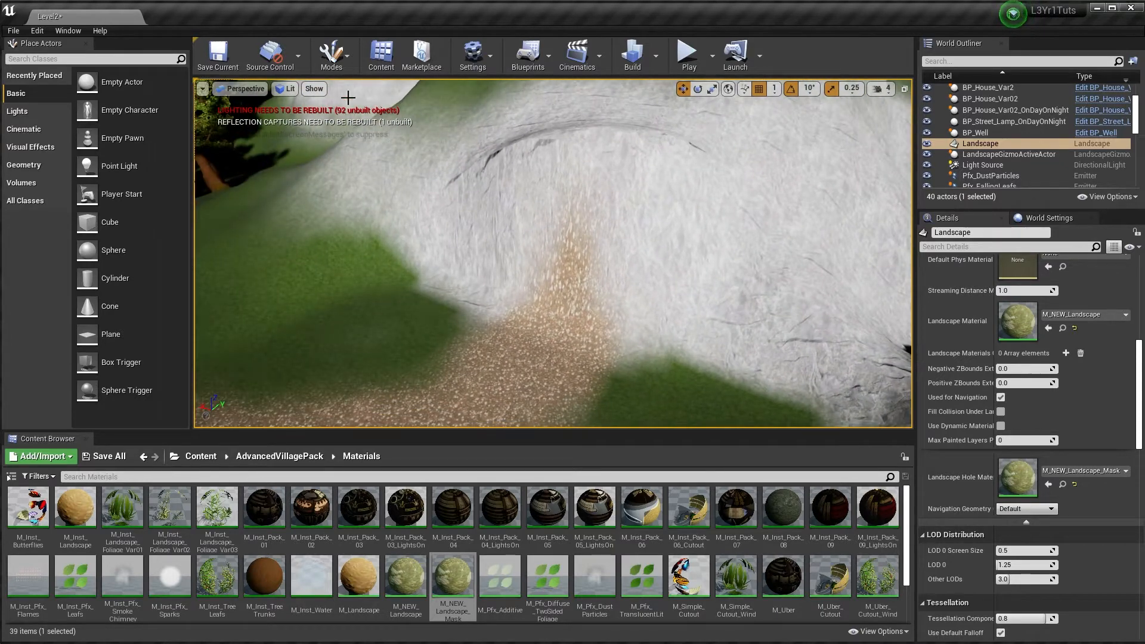
click(331, 55)
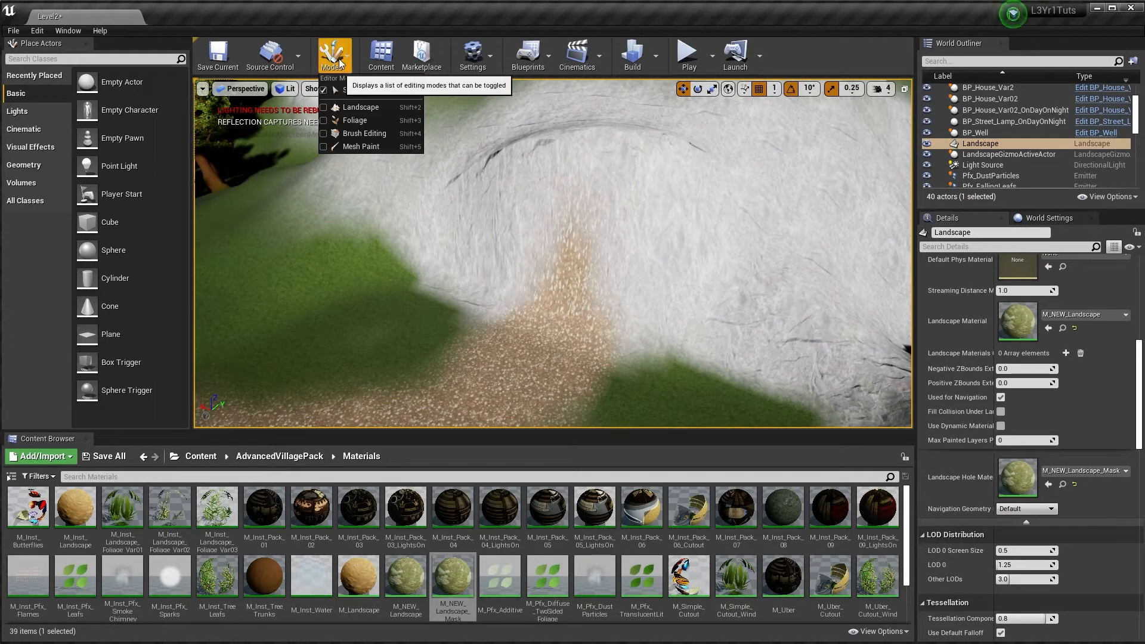
click(352, 109)
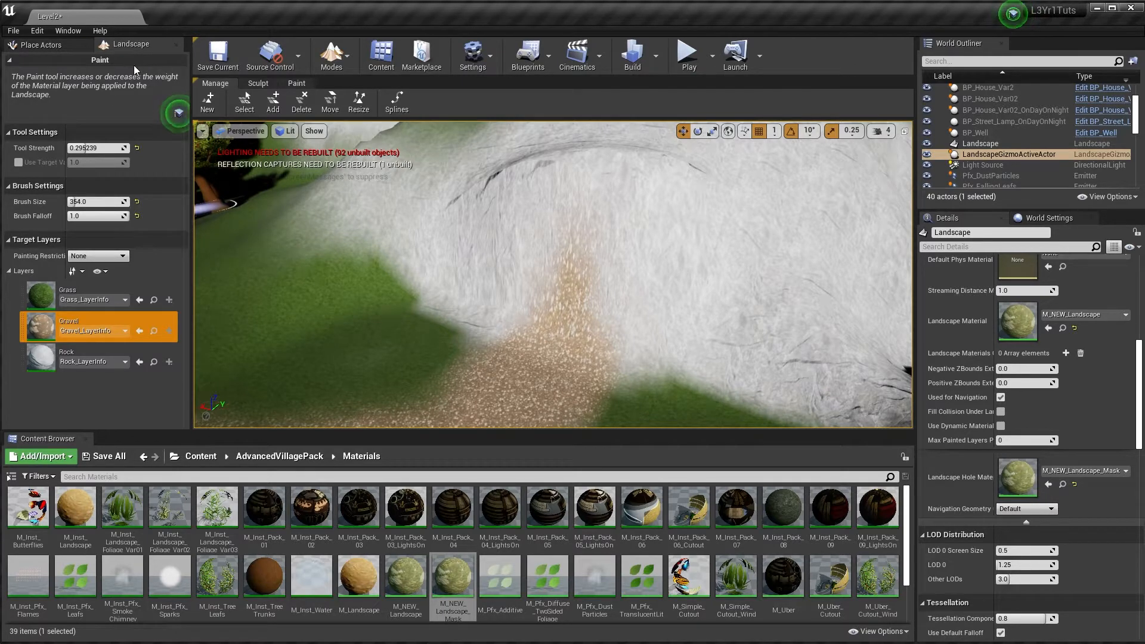
click(264, 86)
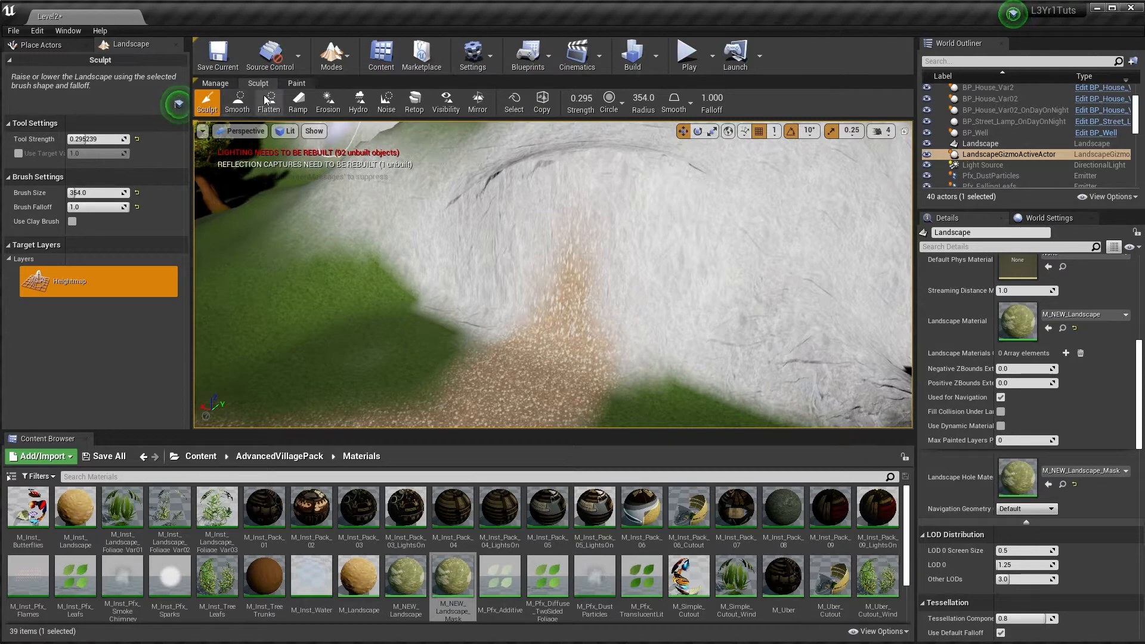
click(444, 108)
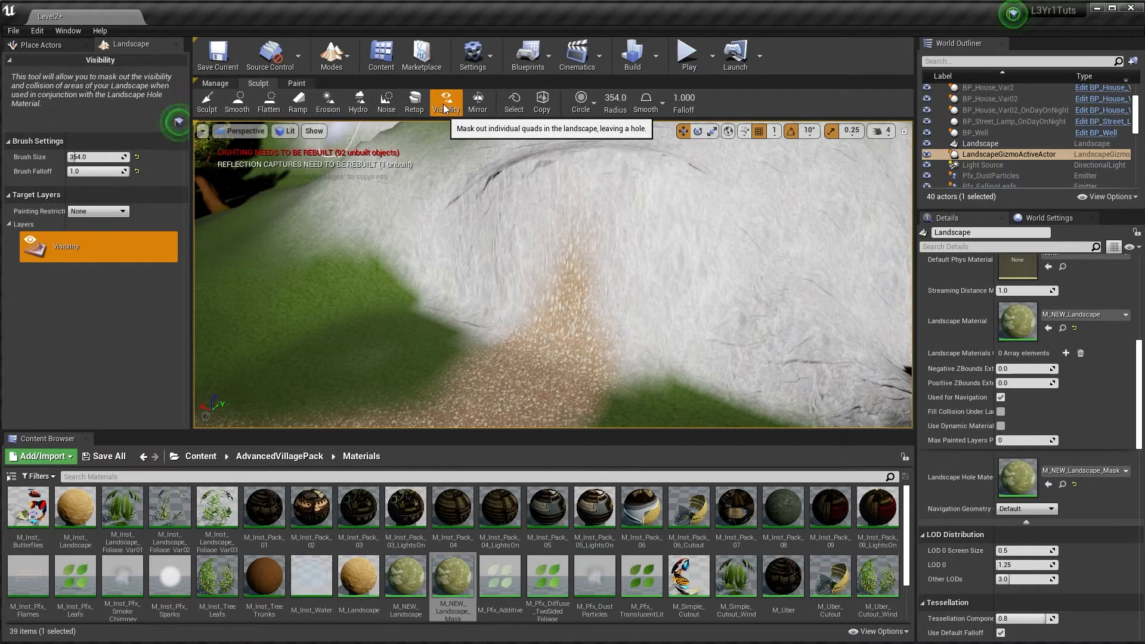
Mask out an arched cave opening in the rock wall at the end of the path, using a brush size of 222.
click(496, 220)
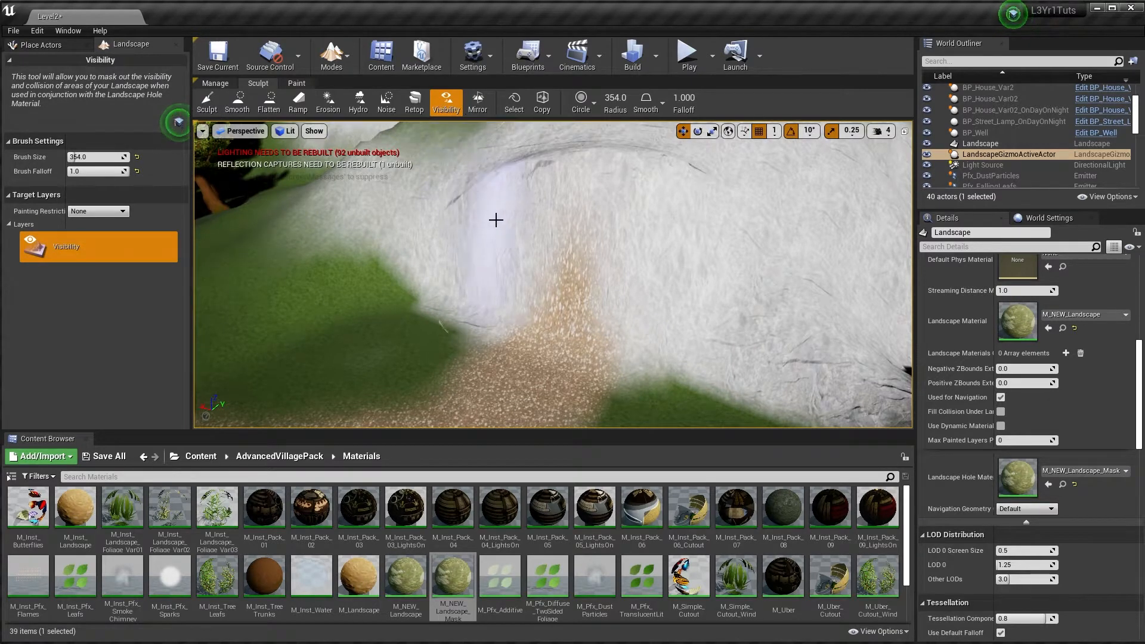
key(s)
mouse_move(539, 290)
right_down()
mouse_move(527, 294)
mouse_move(538, 293)
right_up()
key(s)
key(w)
mouse_move(538, 293)
mouse_down()
mouse_move(531, 276)
mouse_move(524, 297)
mouse_move(538, 293)
mouse_up()
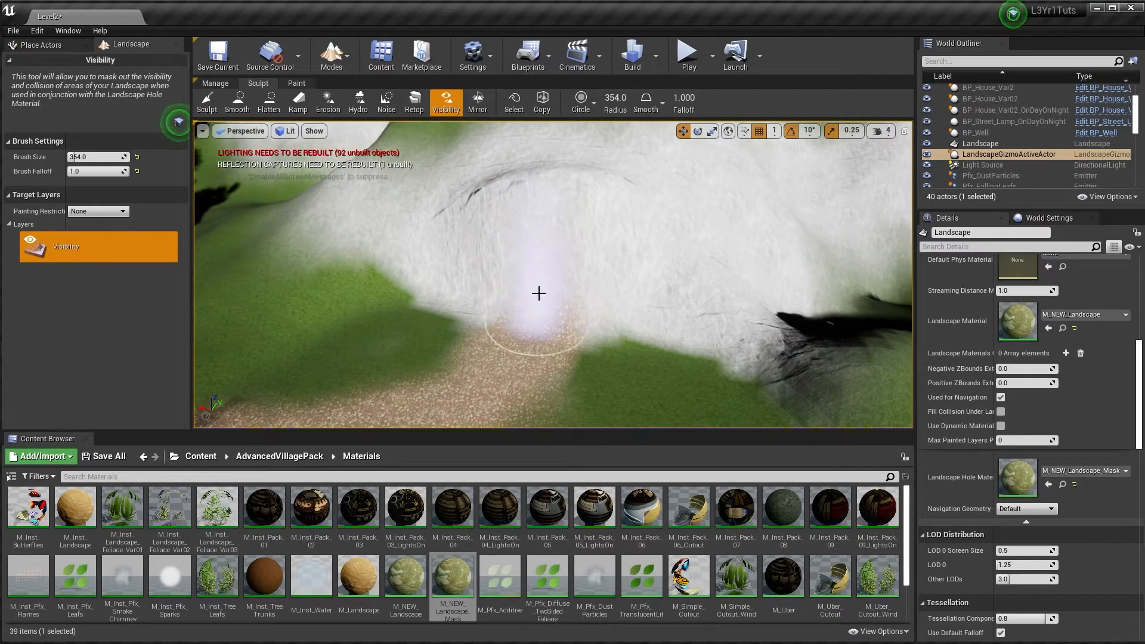
key(bracketleft)
key(bracketleft)
key(bracketleft)
key(bracketleft)
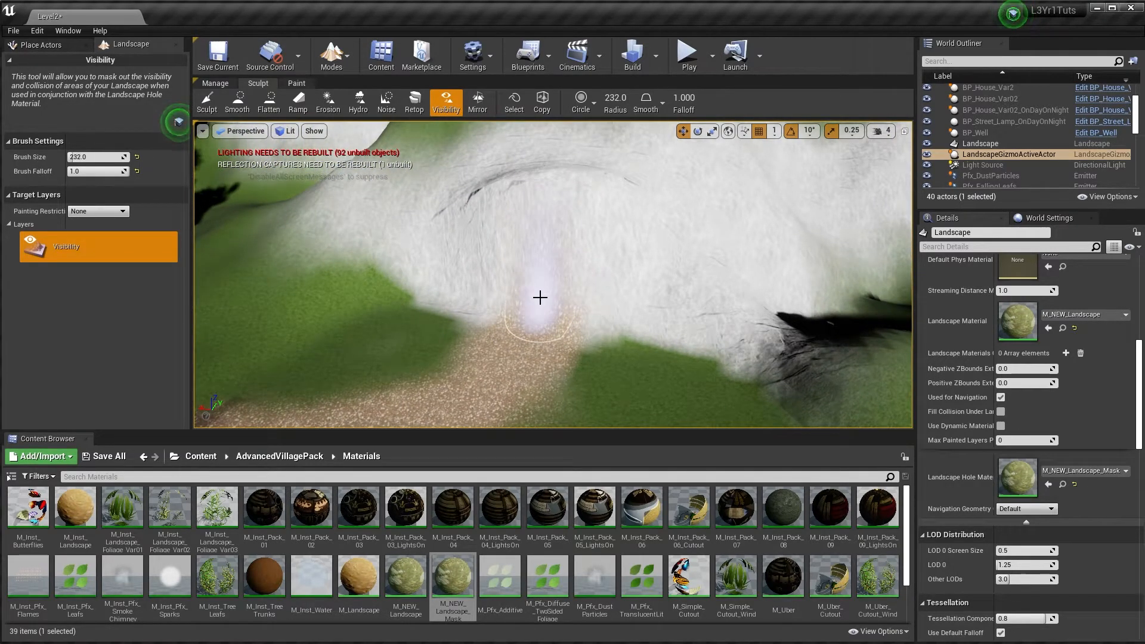
right_drag(552, 296, 553, 296)
key(w)
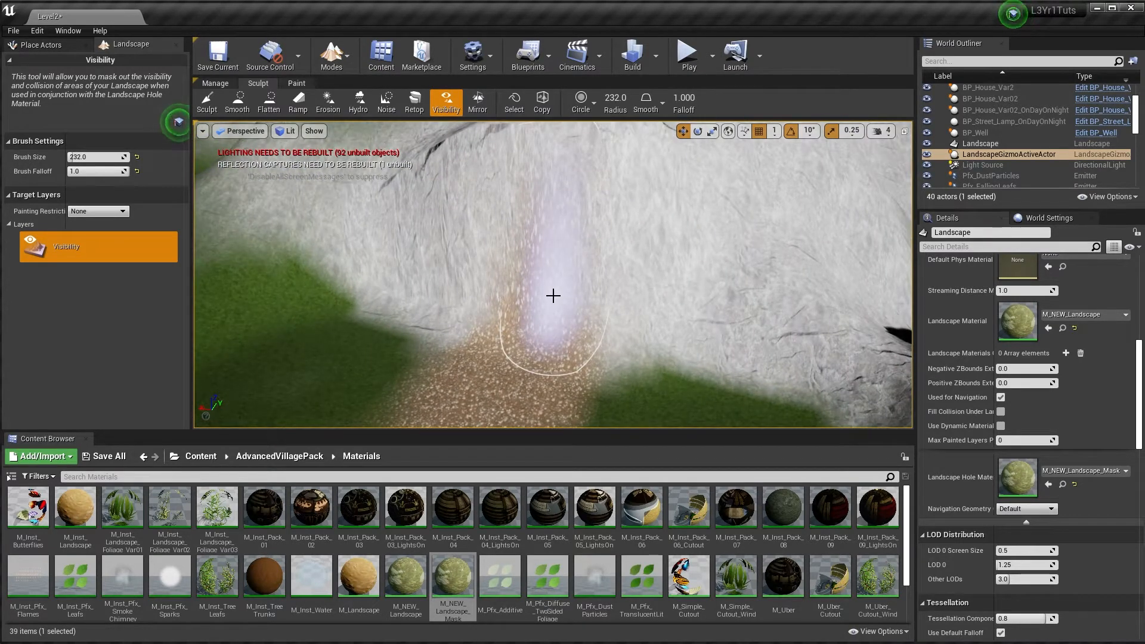
key(bracketleft)
key(bracketleft)
key(bracketleft)
key(bracketleft)
key(bracketright)
key(bracketright)
key(bracketright)
key(bracketright)
key(bracketright)
key(bracketleft)
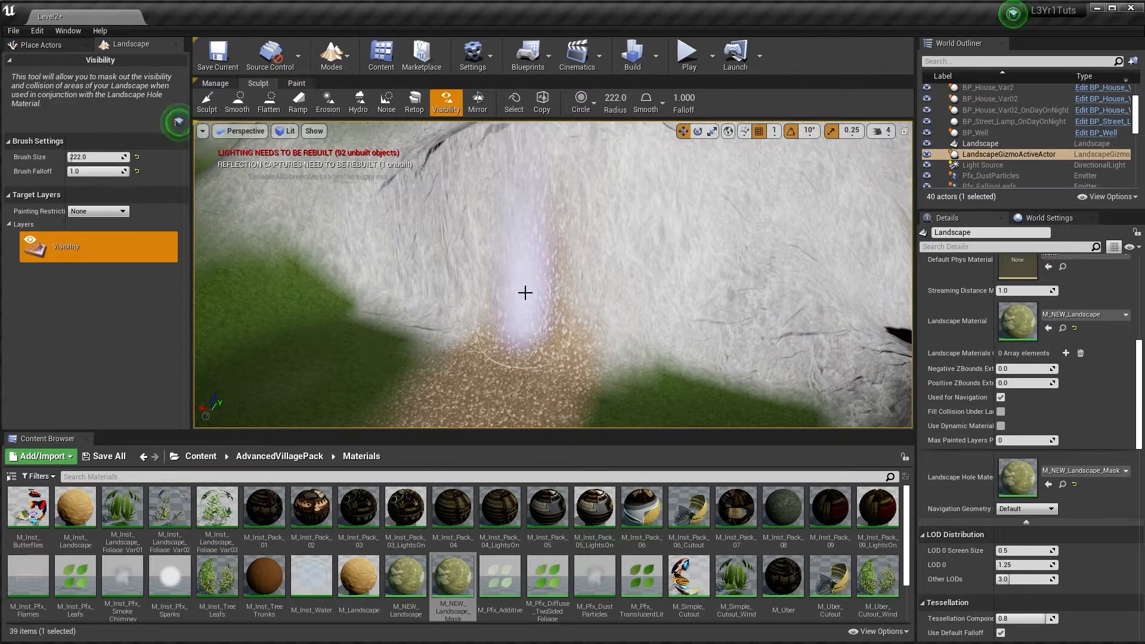
drag(557, 312, 465, 297)
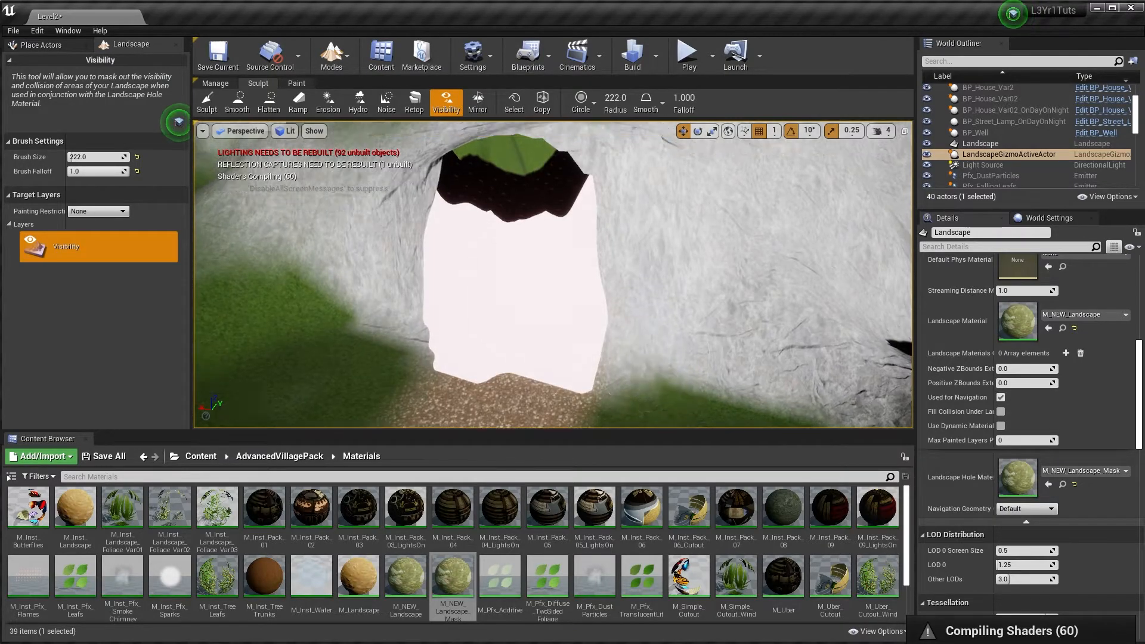
Examine the opening in the mountain and the space behind it from several angles.
right_drag(552, 275, 519, 268)
right_drag(585, 291, 724, 288)
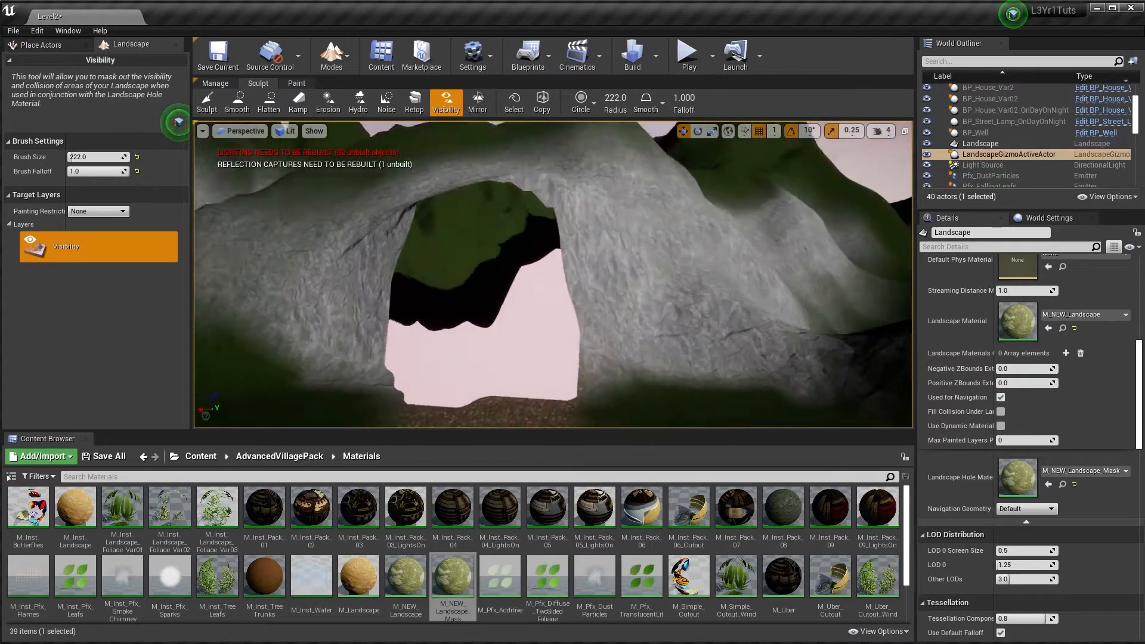
right_drag(552, 274, 591, 271)
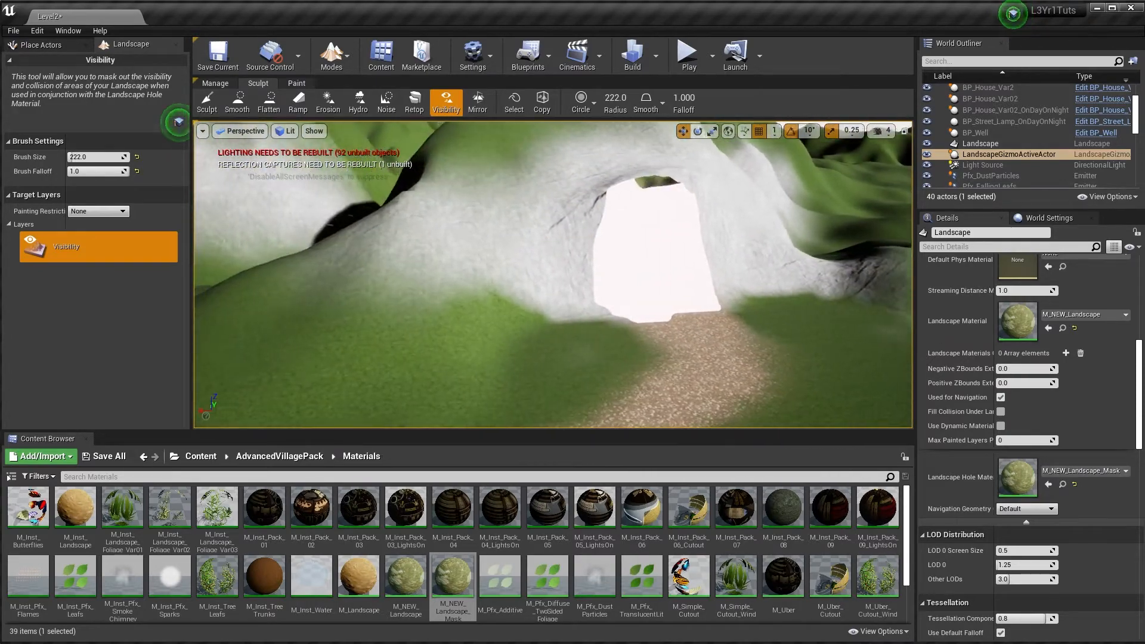
mouse_move(553, 275)
right_down()
mouse_move(537, 301)
mouse_move(573, 304)
mouse_move(525, 274)
mouse_move(560, 268)
mouse_move(569, 250)
mouse_move(575, 278)
right_up()
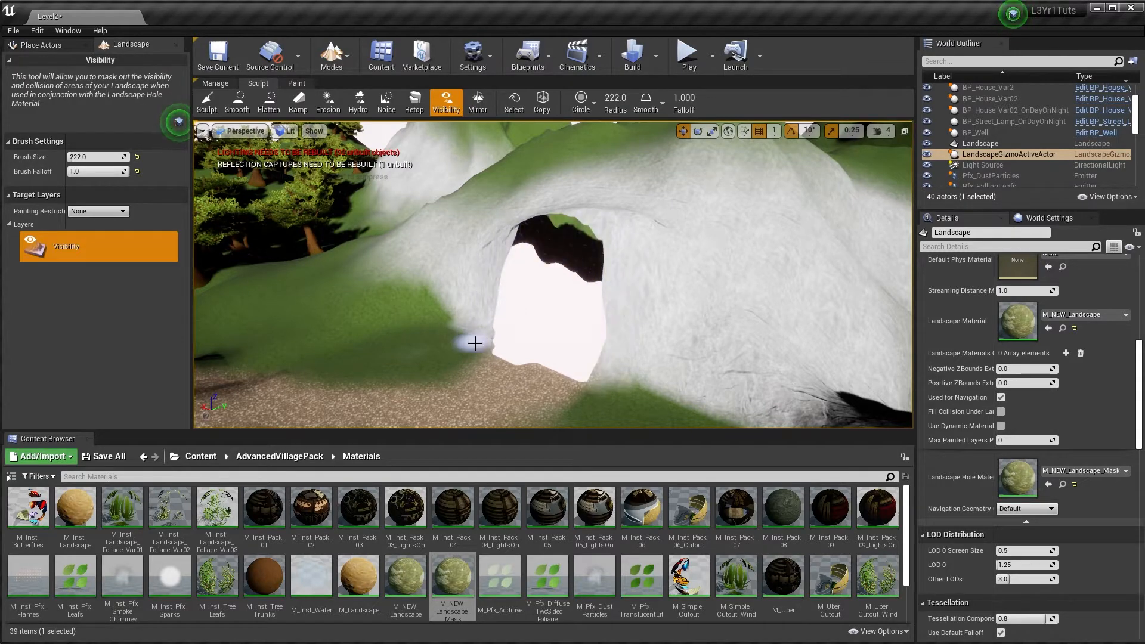
right_drag(616, 371, 632, 360)
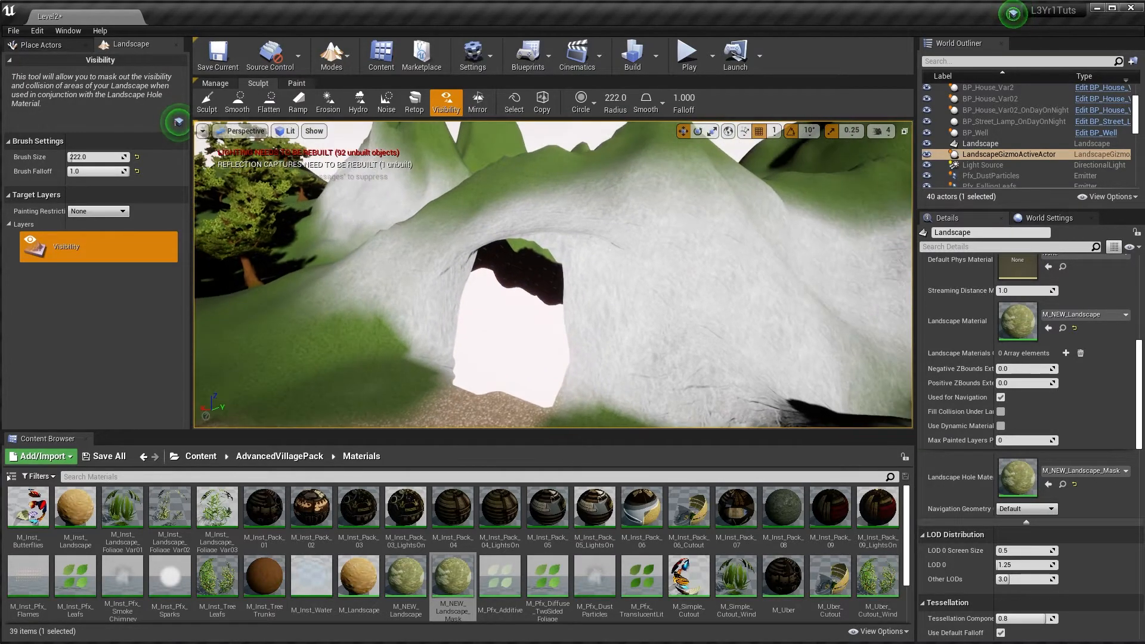
right_drag(450, 312, 449, 312)
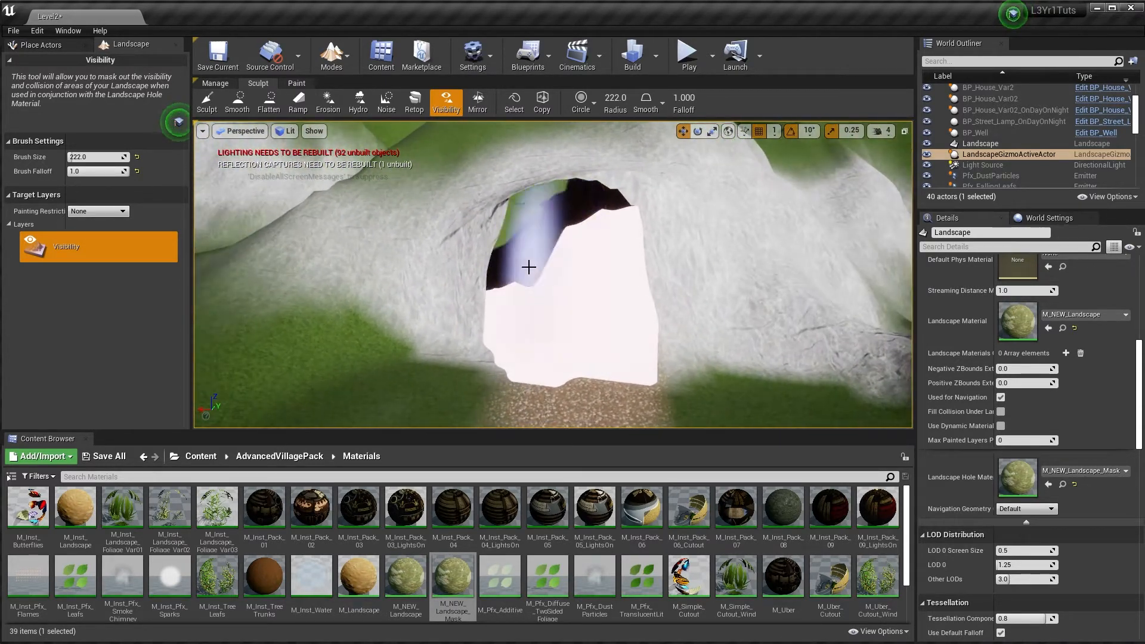
right_drag(564, 310, 598, 317)
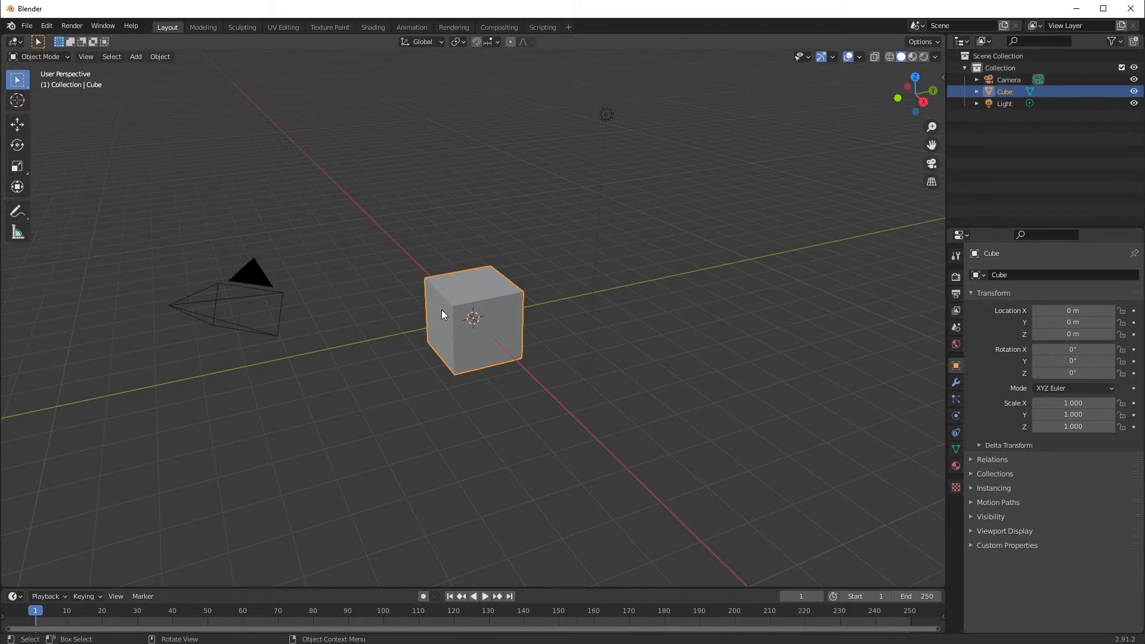
Switch to Blender and scale the default cube up uniformly to about 9.5.
mouse_move(441, 312)
middle_down()
mouse_move(465, 315)
mouse_move(448, 332)
middle_up()
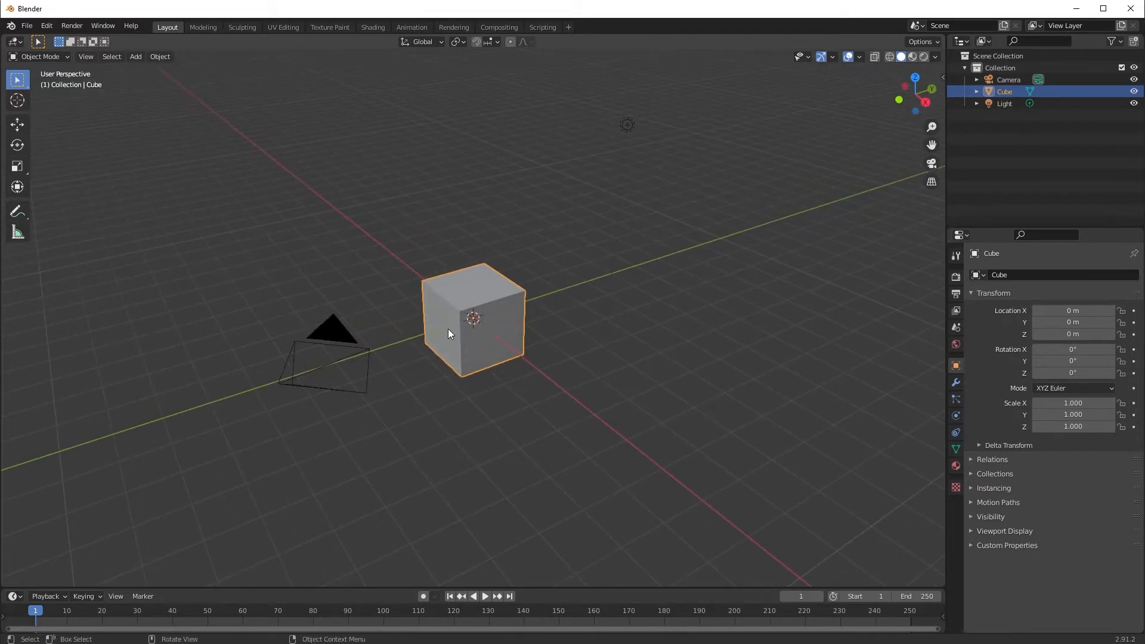
scroll(524, 319, down, 5)
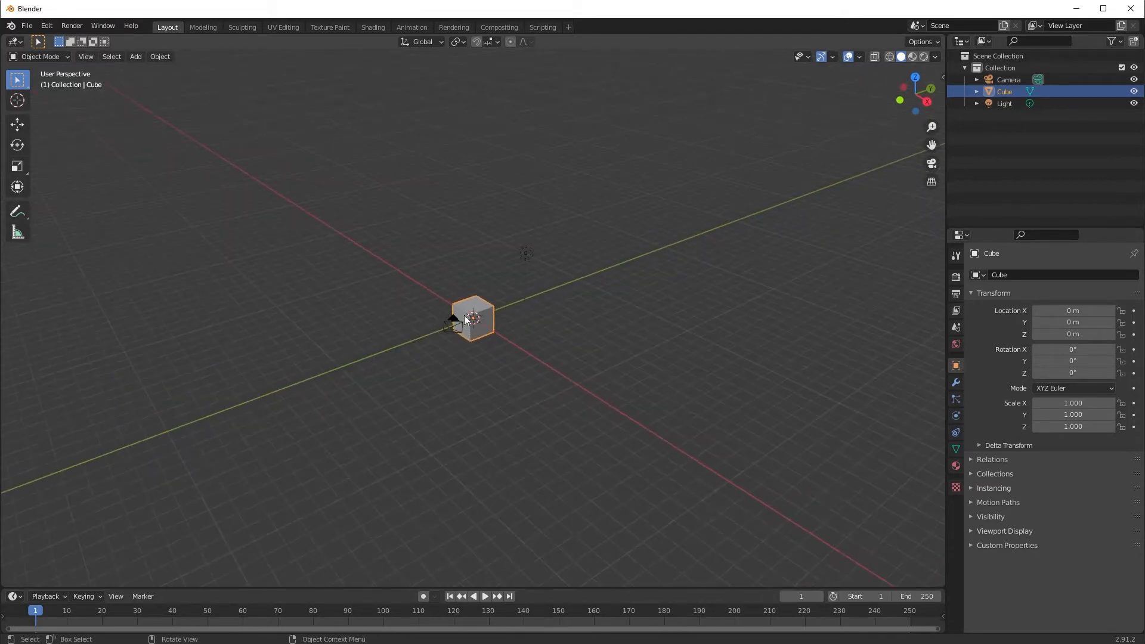
key(s)
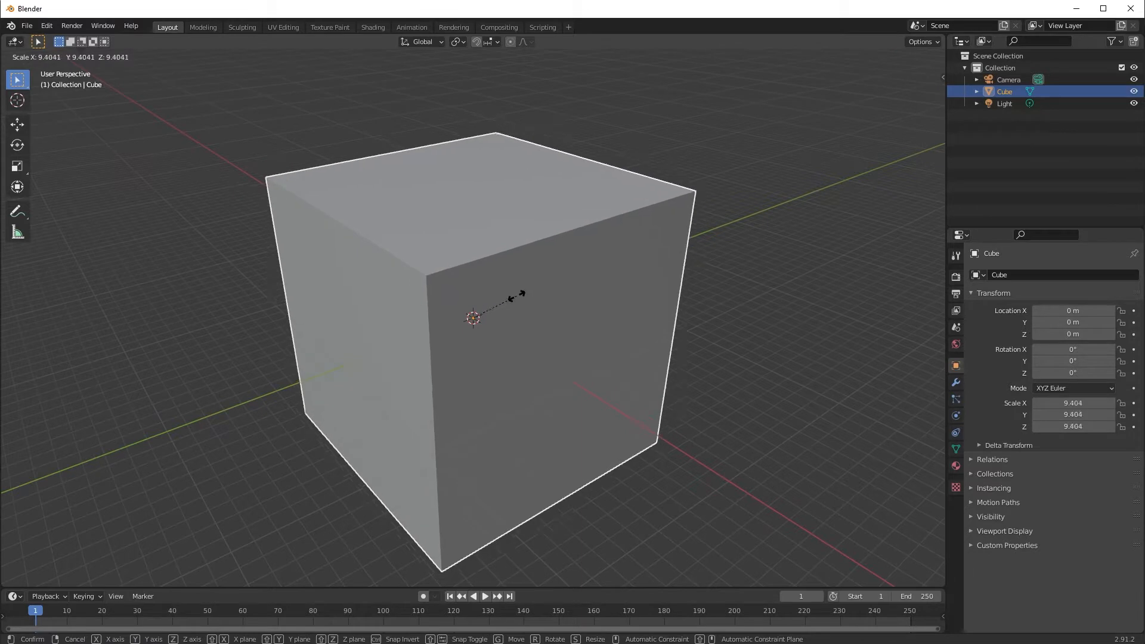
click(517, 295)
In Edit Mode, extrude one side face of the cube outward and scale it down to form a tapered neck.
middle_drag(517, 296, 656, 298)
scroll(659, 293, down, 2)
key(Tab)
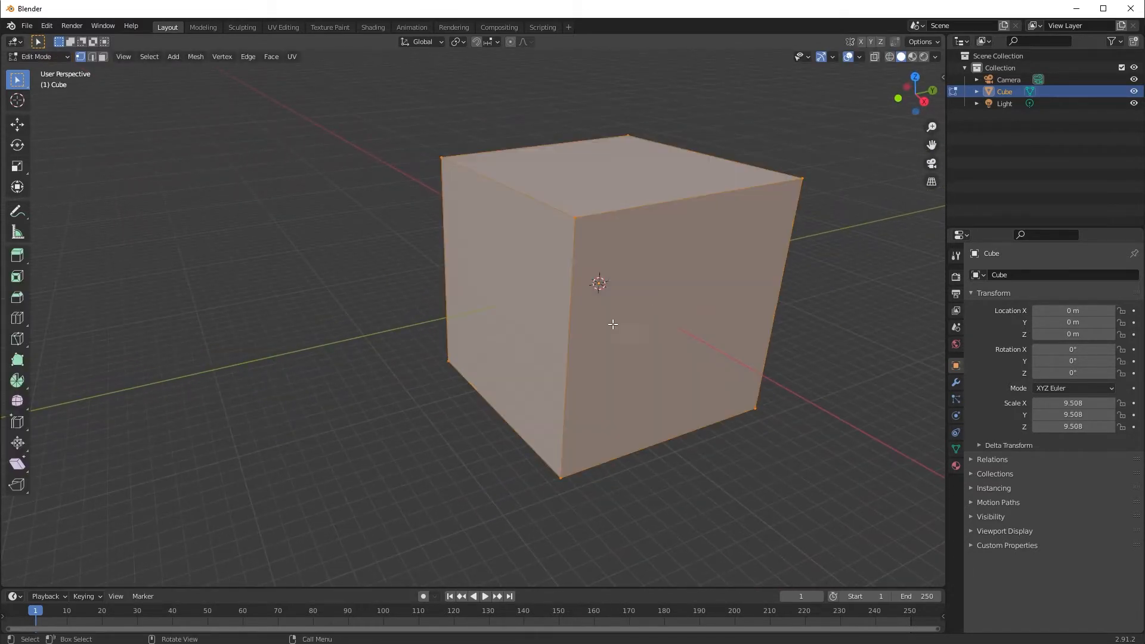
key(3)
click(505, 291)
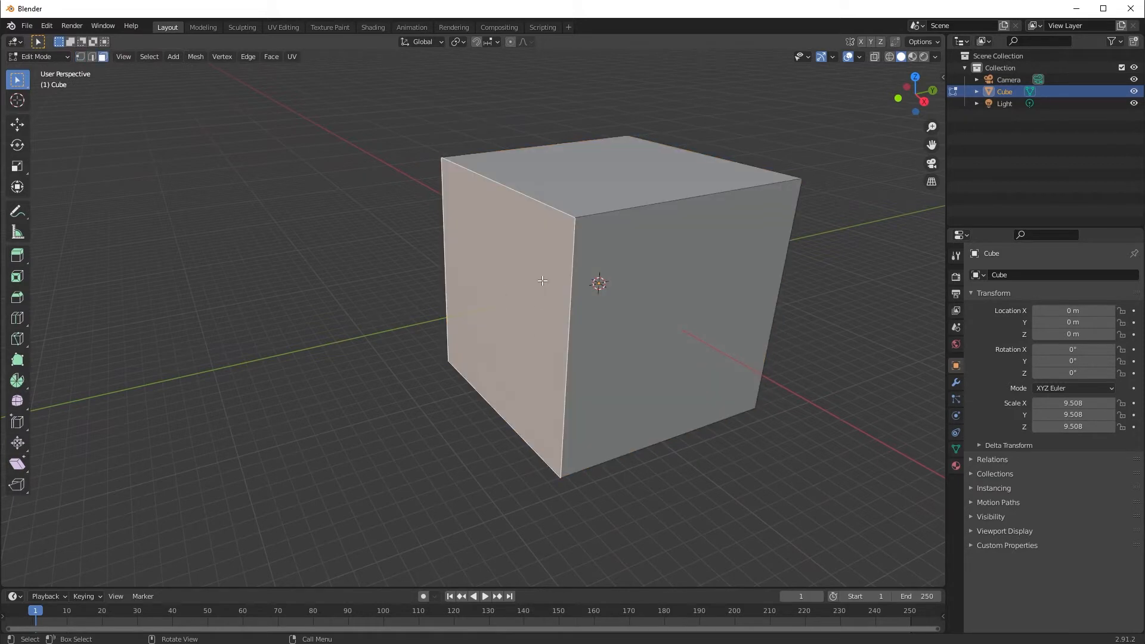
key(e)
click(480, 301)
key(s)
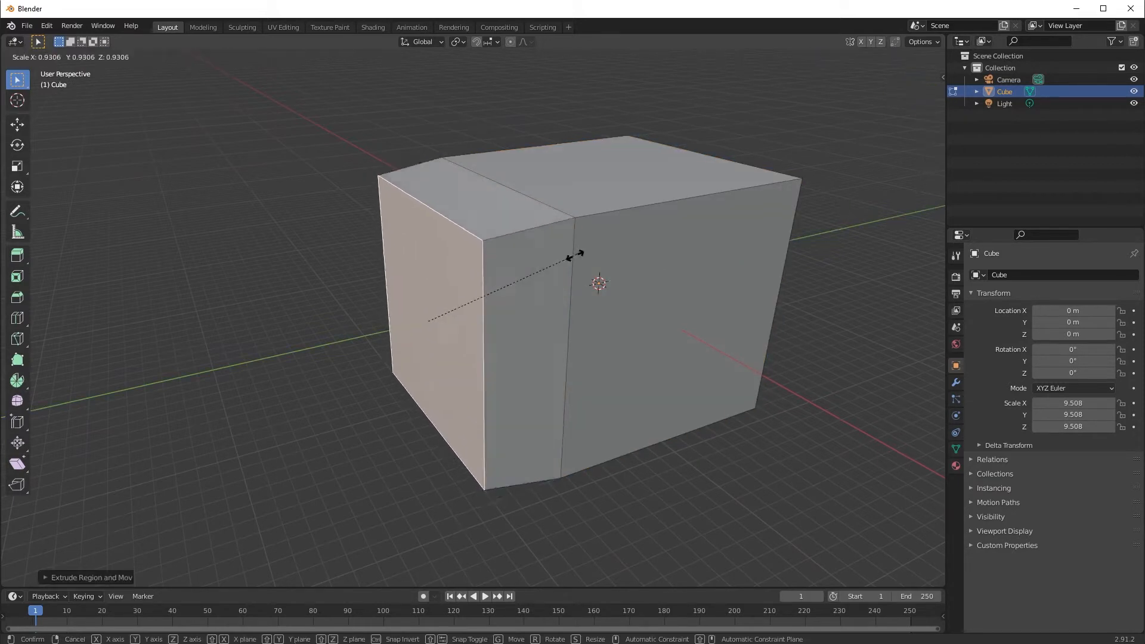
click(512, 295)
Extrude the narrowed end face outward to form the first segment of the tunnel.
middle_drag(595, 281, 637, 287)
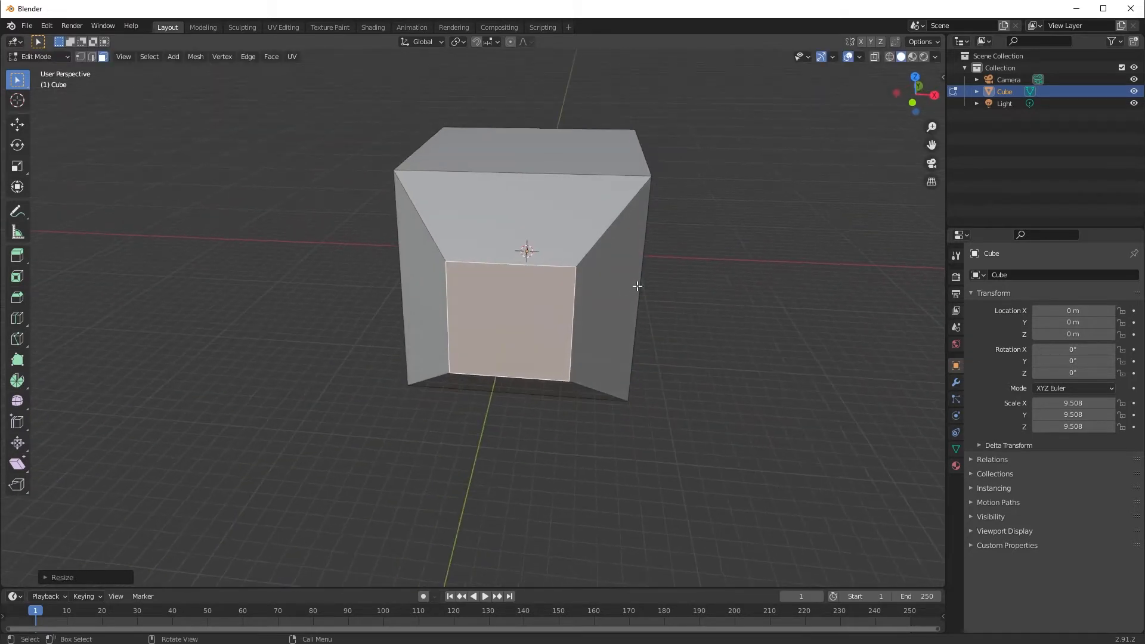
middle_drag(533, 201, 624, 334)
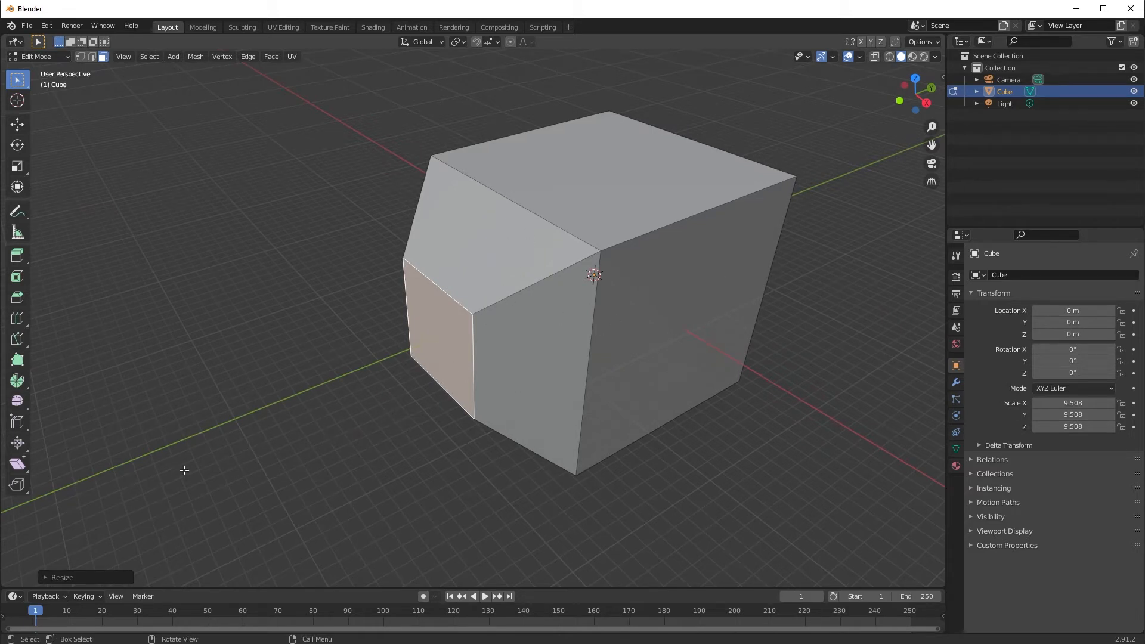
middle_drag(400, 435, 500, 441)
middle_drag(493, 484, 545, 445)
key(e)
click(439, 370)
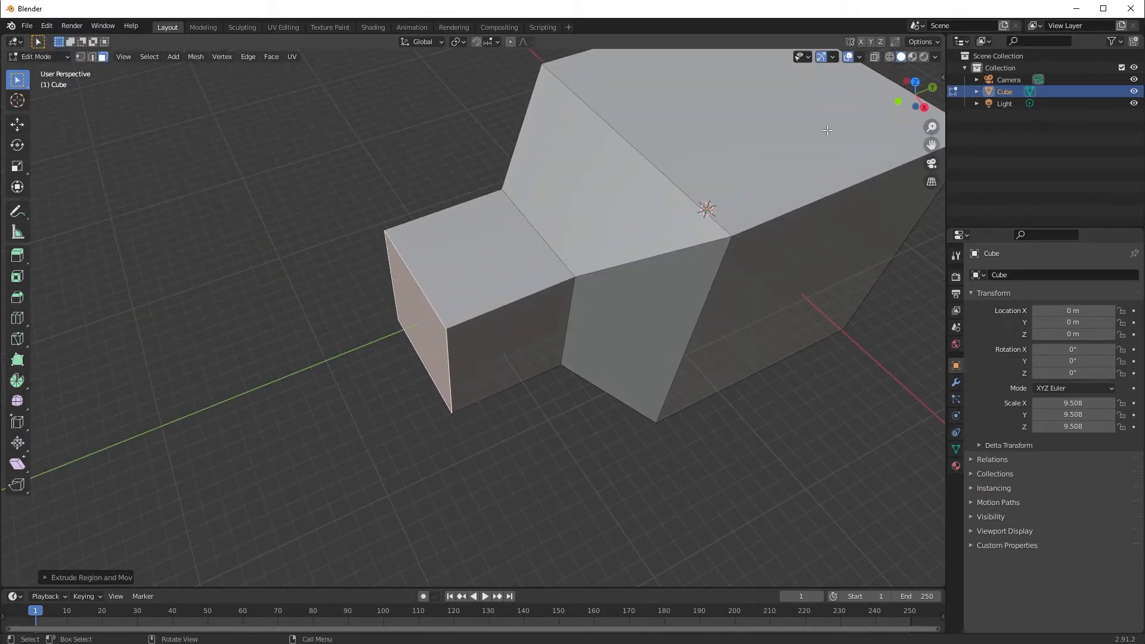
In the top view, rotate the tunnel's end face and move it to angle the first segment.
click(916, 83)
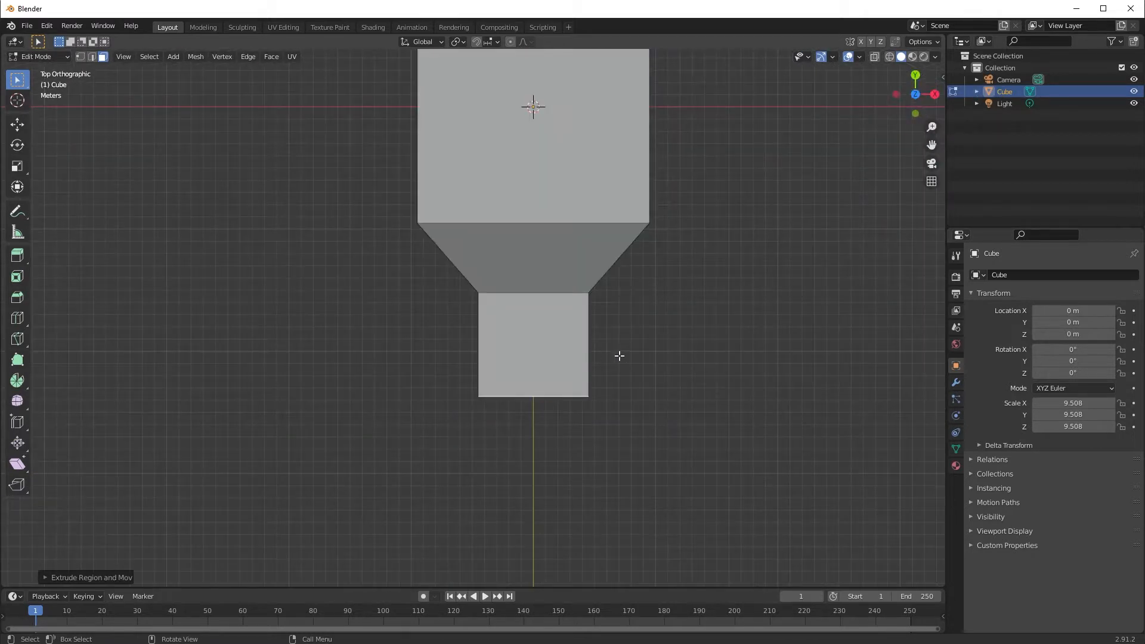
scroll(620, 358, down, 1)
key(r)
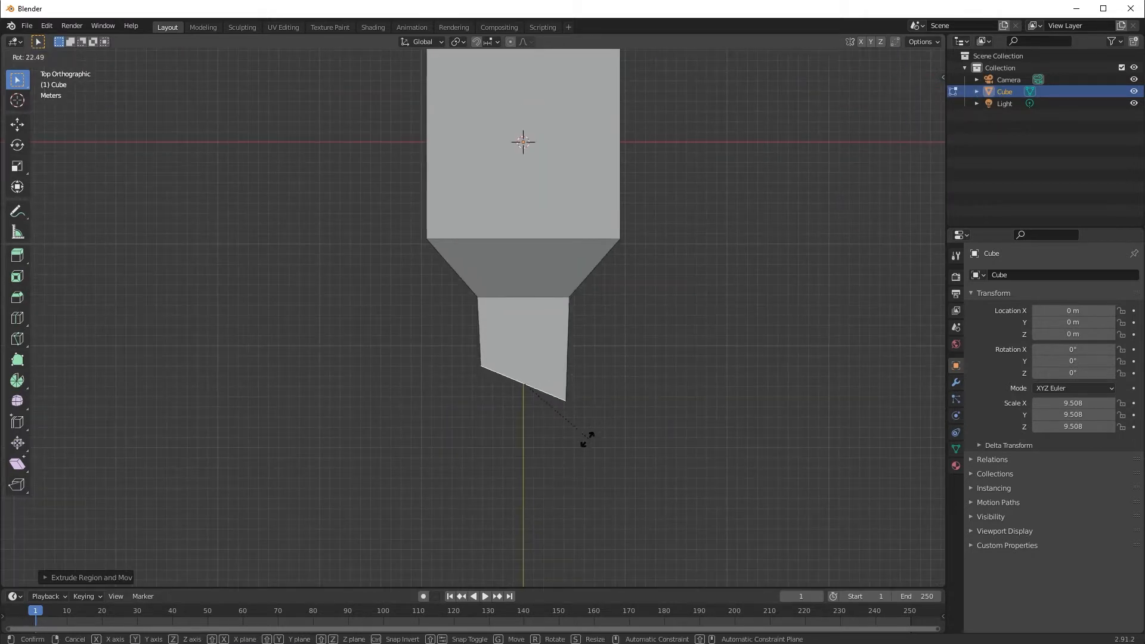
click(575, 447)
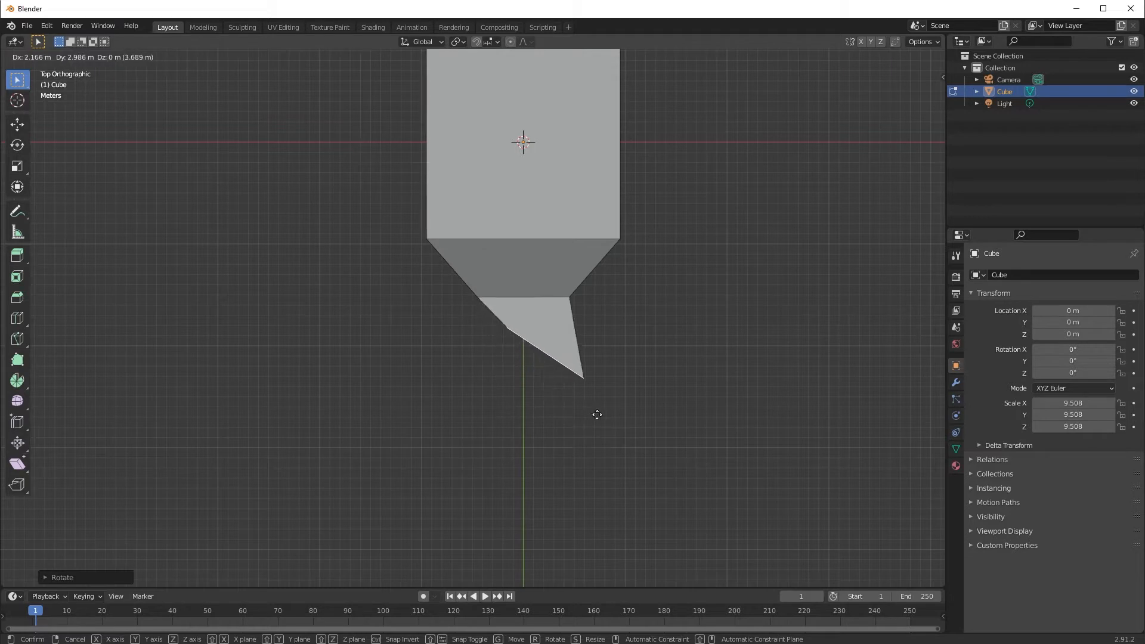
click(584, 427)
Extrude a second tunnel segment from the angled end, then rotate and shift its end face sideways along negative X.
key(e)
click(539, 412)
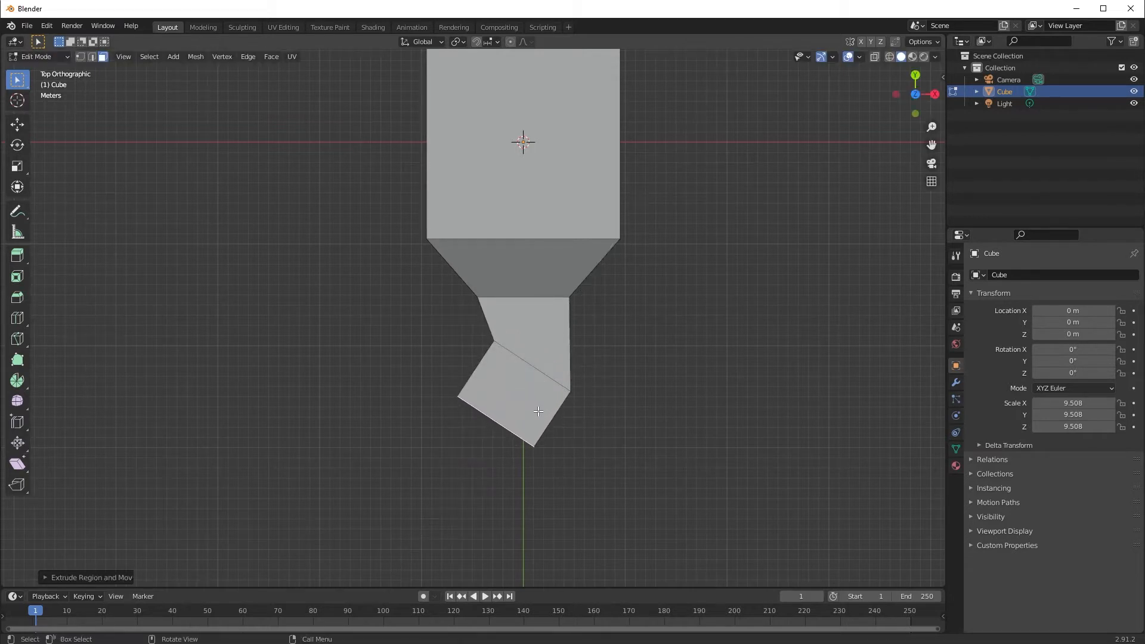
key(r)
click(567, 375)
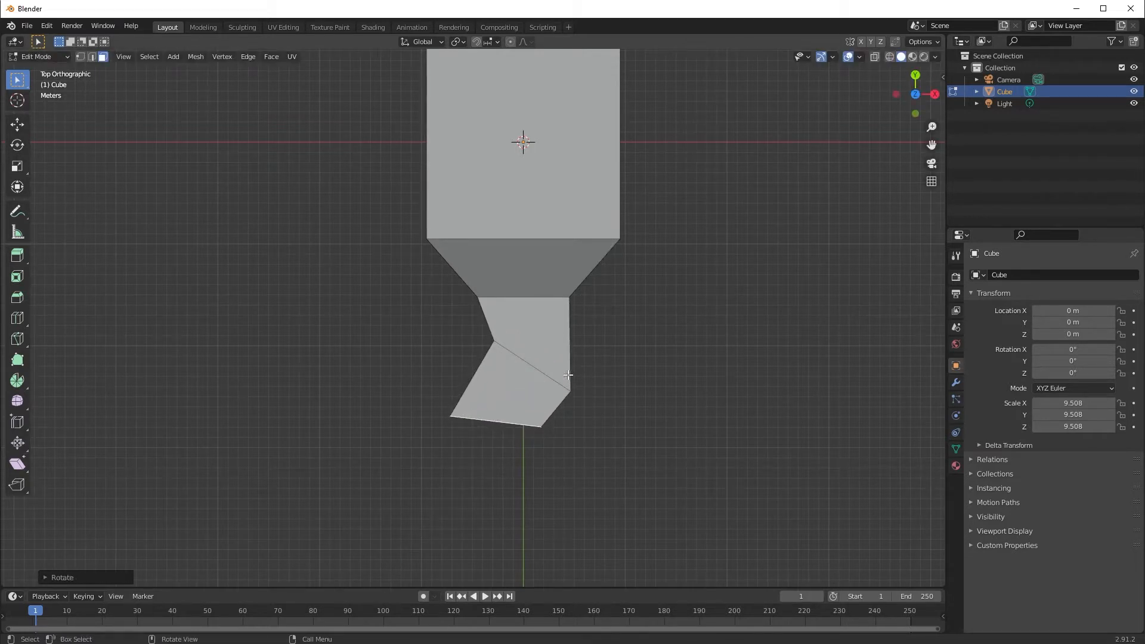
key(g)
click(522, 377)
key(r)
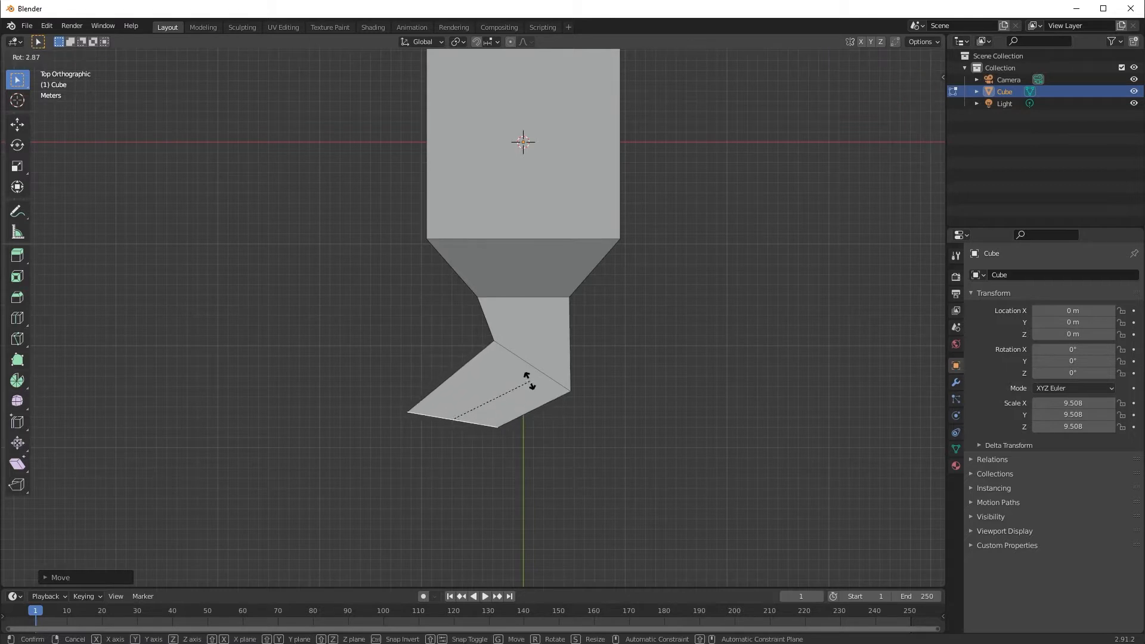
click(527, 381)
Extrude a third tunnel segment and rotate its end face to bend the tunnel back toward positive X.
key(e)
click(496, 486)
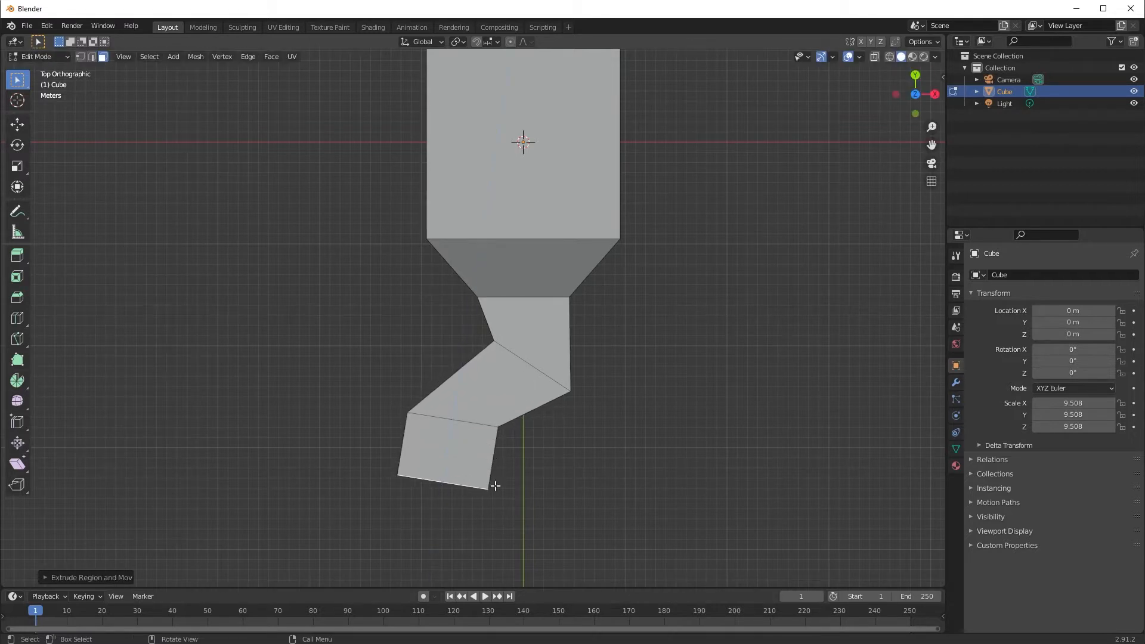
key(r)
click(507, 454)
Extrude two more segments from the tunnel's end face and rotate the new end face to straighten the bend.
key(e)
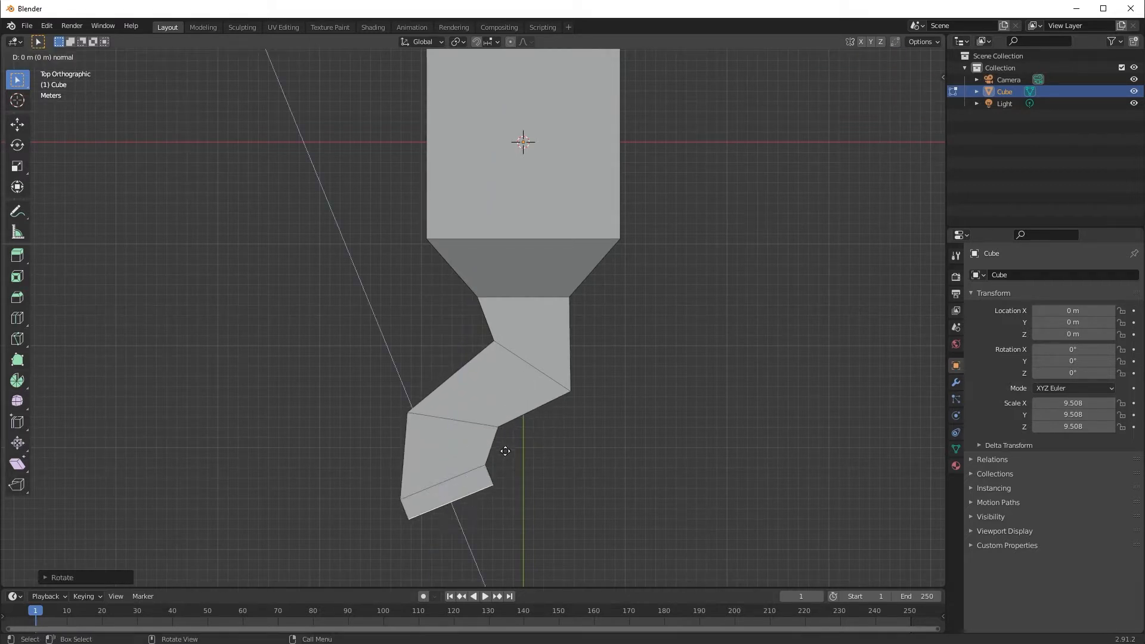
click(522, 484)
key(e)
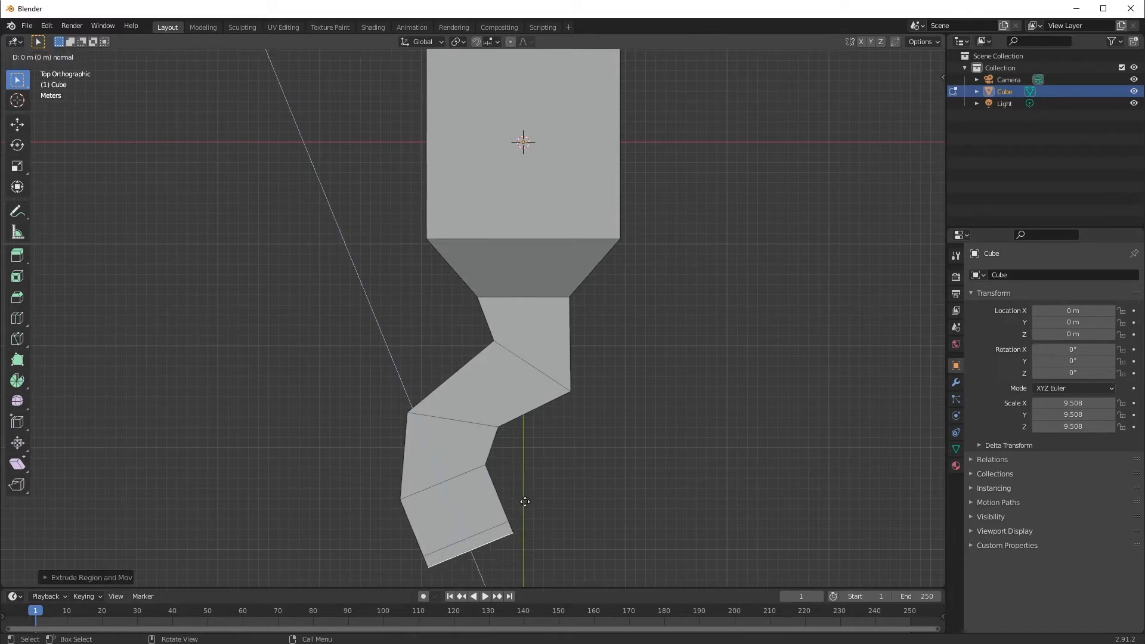
click(588, 517)
shift+middle_drag(612, 523, 644, 327)
key(r)
click(632, 411)
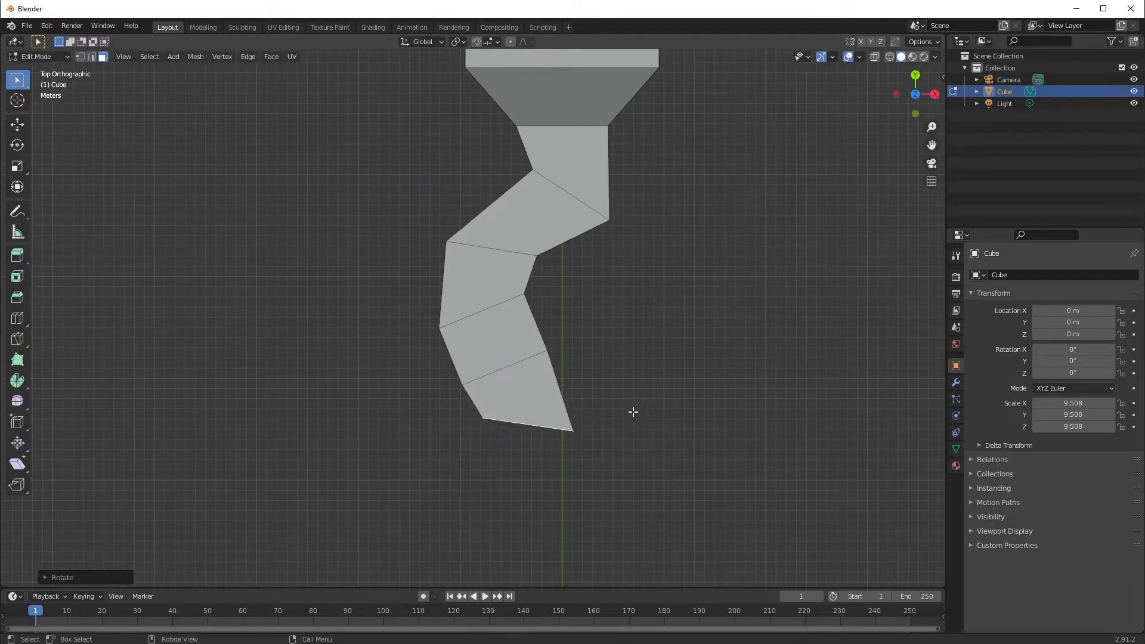
Extrude two further tunnel segments and scale up the last end face to form a flared entrance.
key(e)
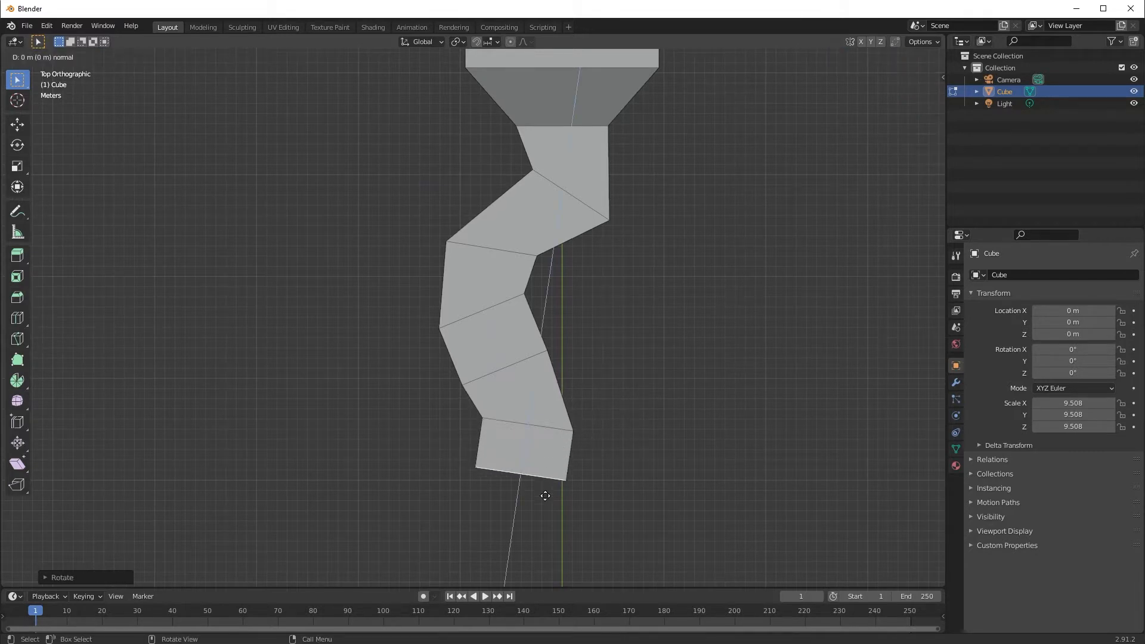
right_click(554, 501)
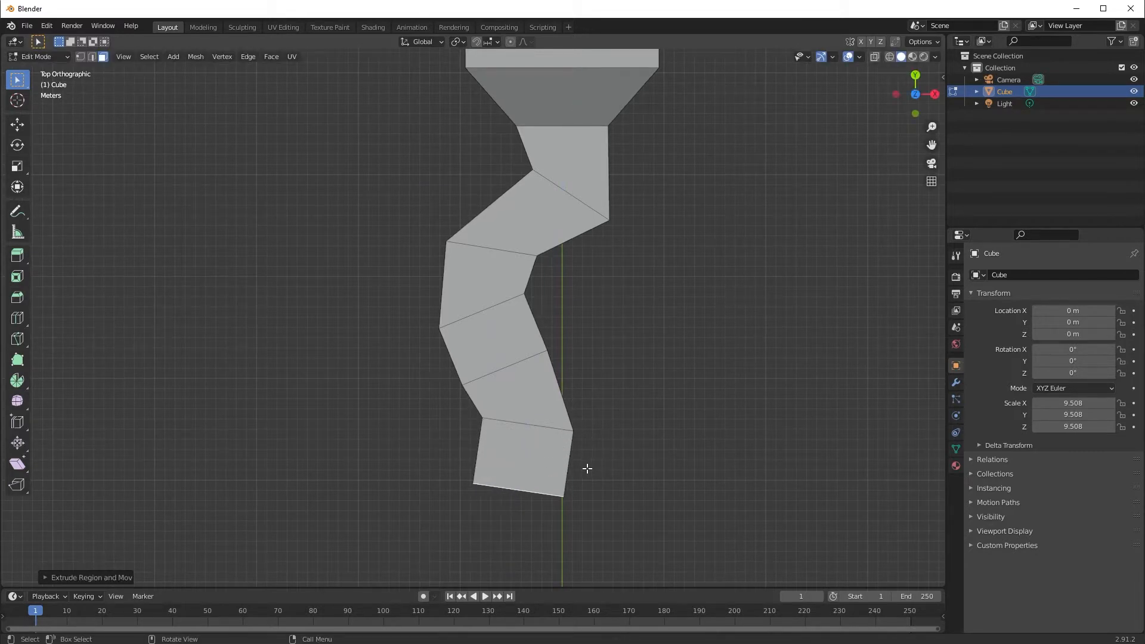
middle_drag(587, 468, 431, 429)
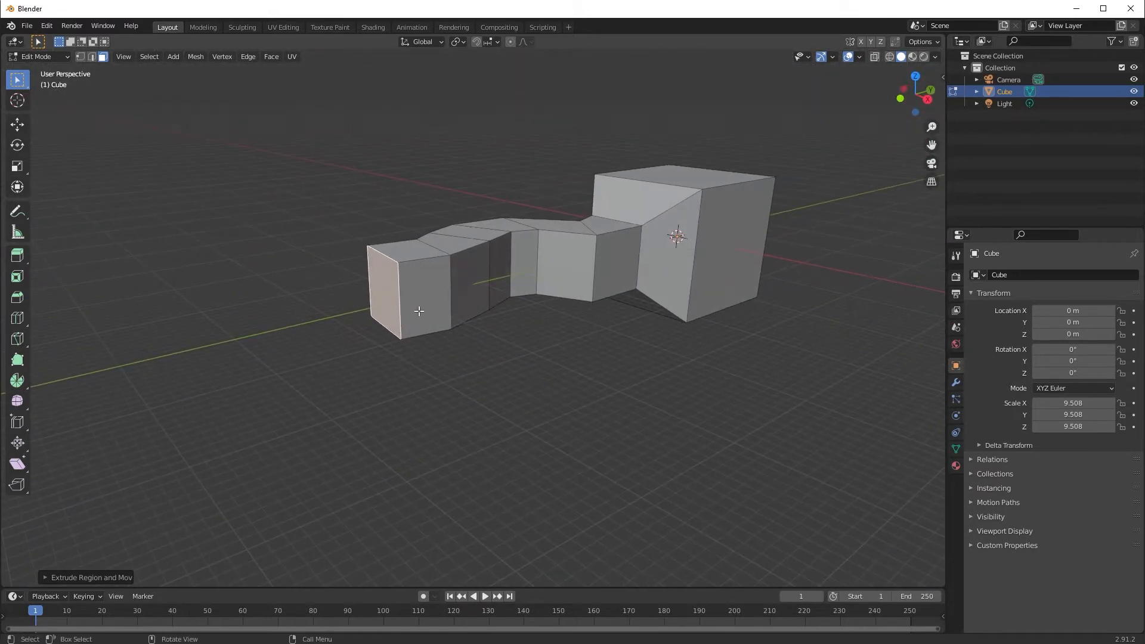
key(g)
key(s)
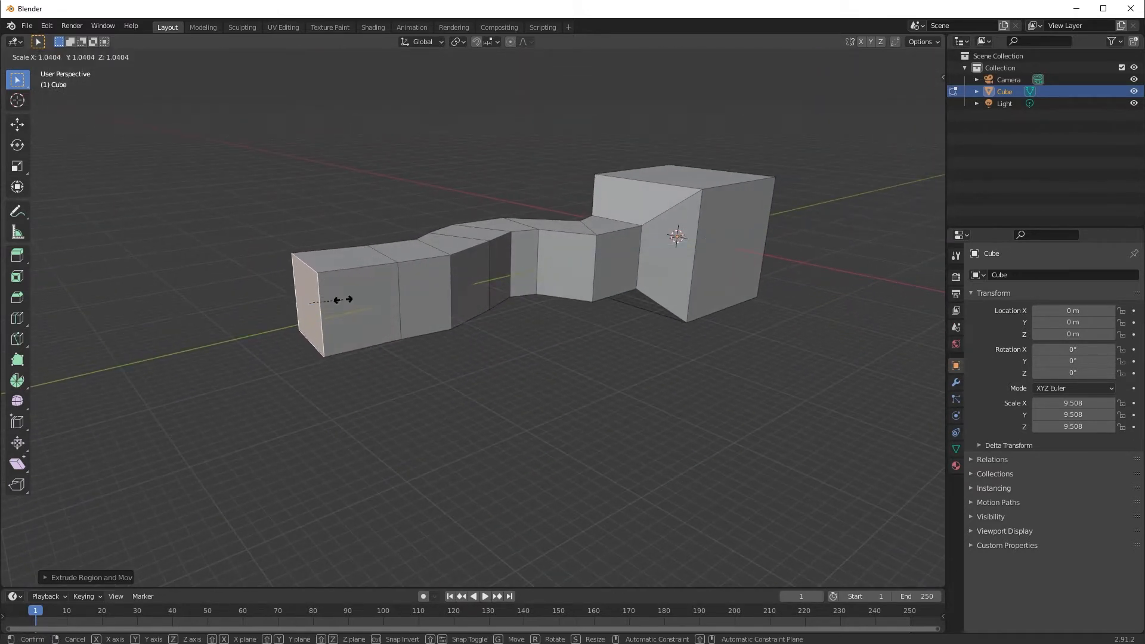
click(365, 277)
middle_drag(366, 276, 399, 296)
key(s)
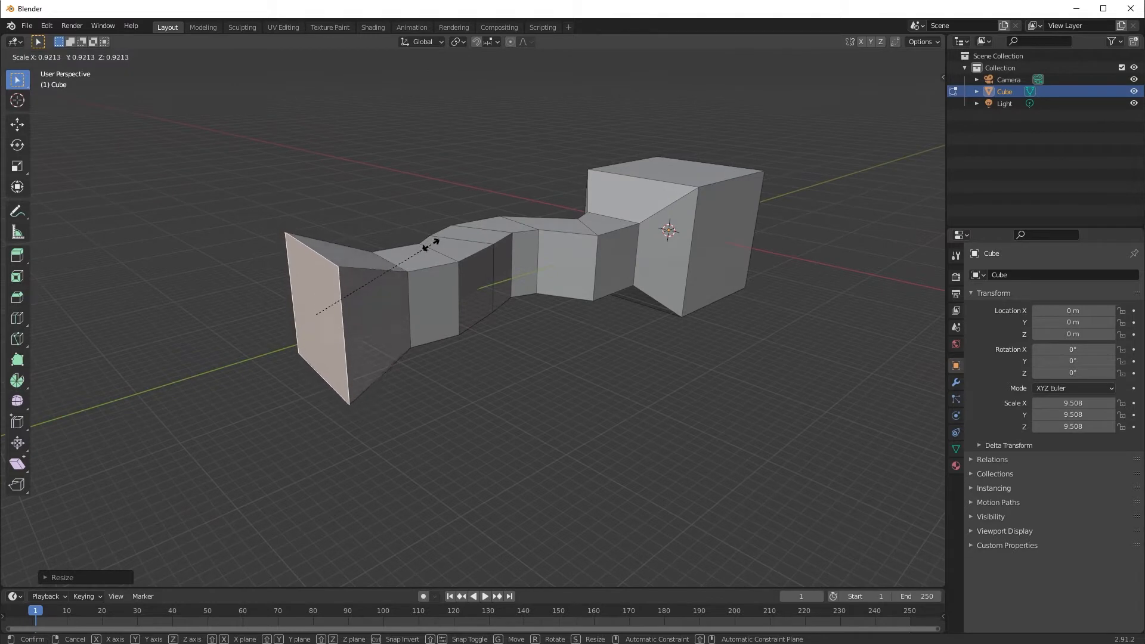
click(425, 252)
Extrude the cave room's back face outward and scale it down to taper the rear end.
middle_drag(425, 252, 697, 302)
key(e)
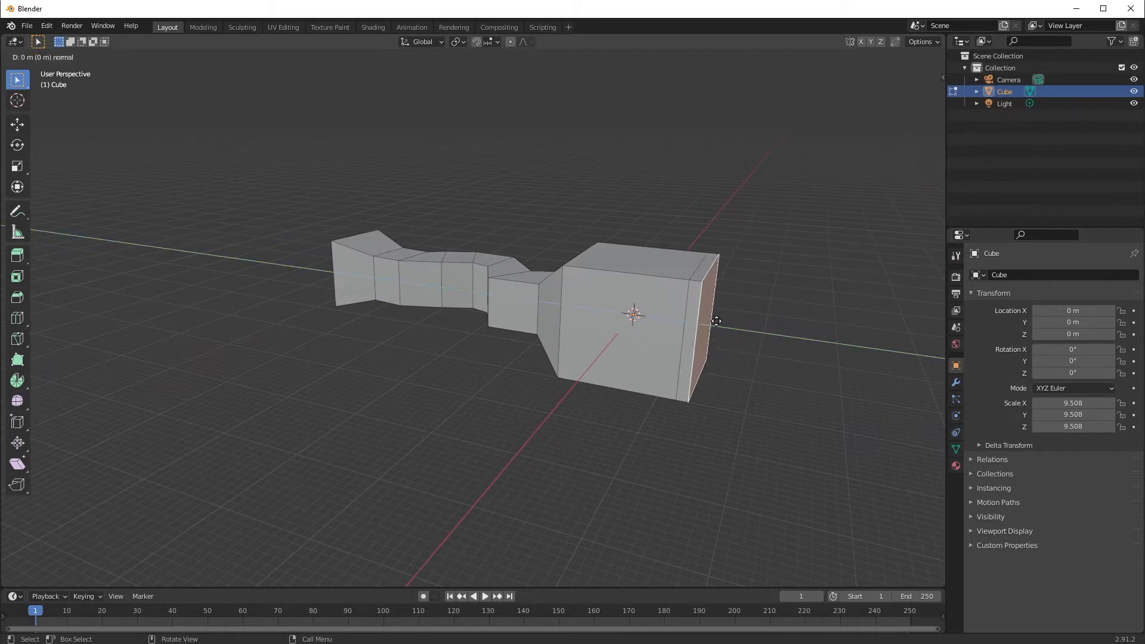
click(742, 321)
key(s)
click(771, 316)
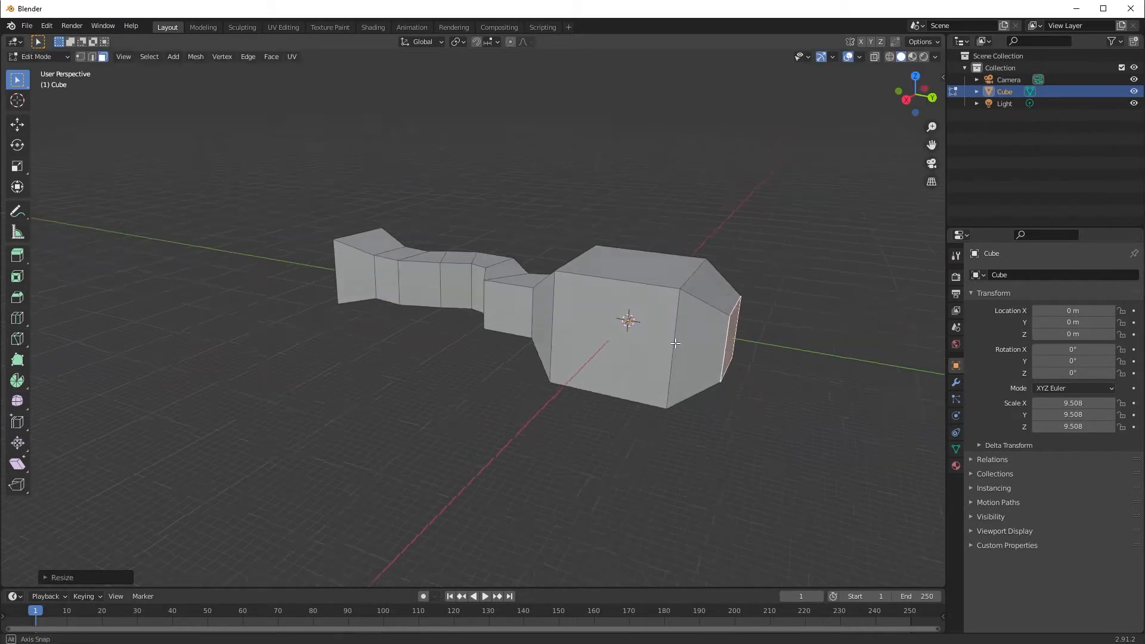
Delete the end face of the flared tunnel mouth to open the entrance.
middle_drag(771, 316, 410, 425)
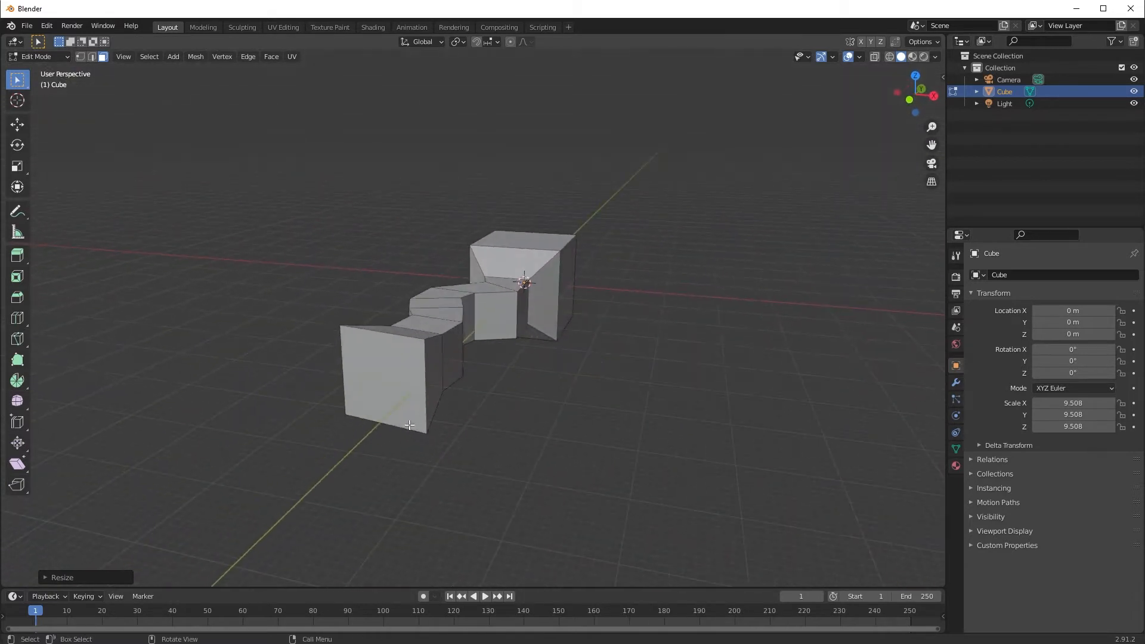
click(393, 373)
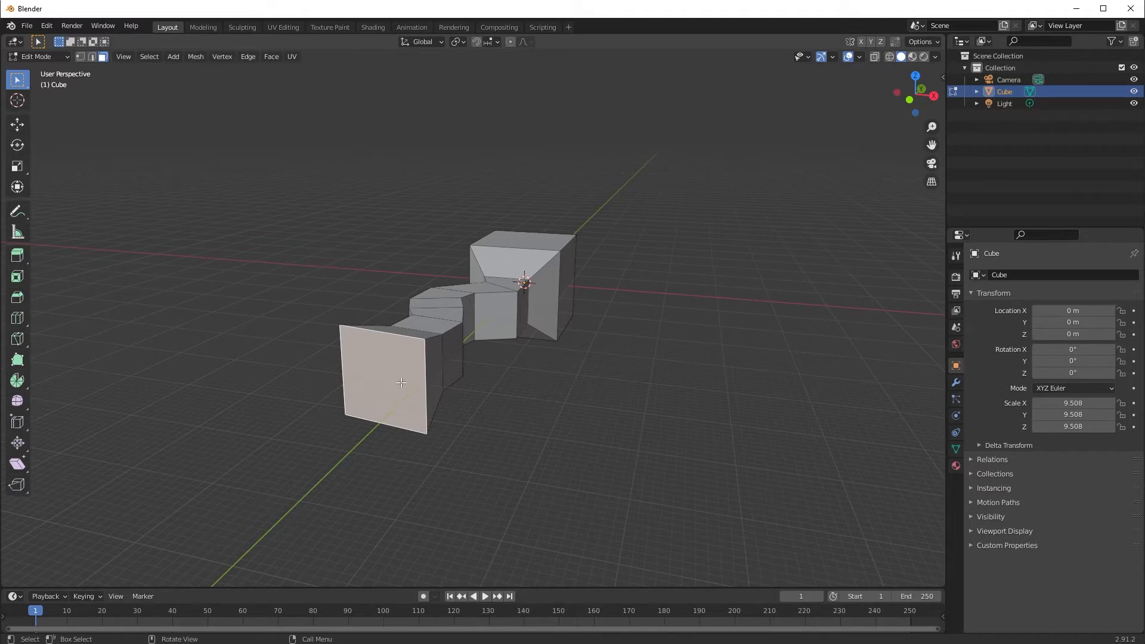
key(x)
click(400, 382)
Raise the first two tunnel edge loops beyond the cave room along Z, the second by about 1.2 m.
middle_drag(474, 386, 453, 364)
scroll(521, 350, up, 4)
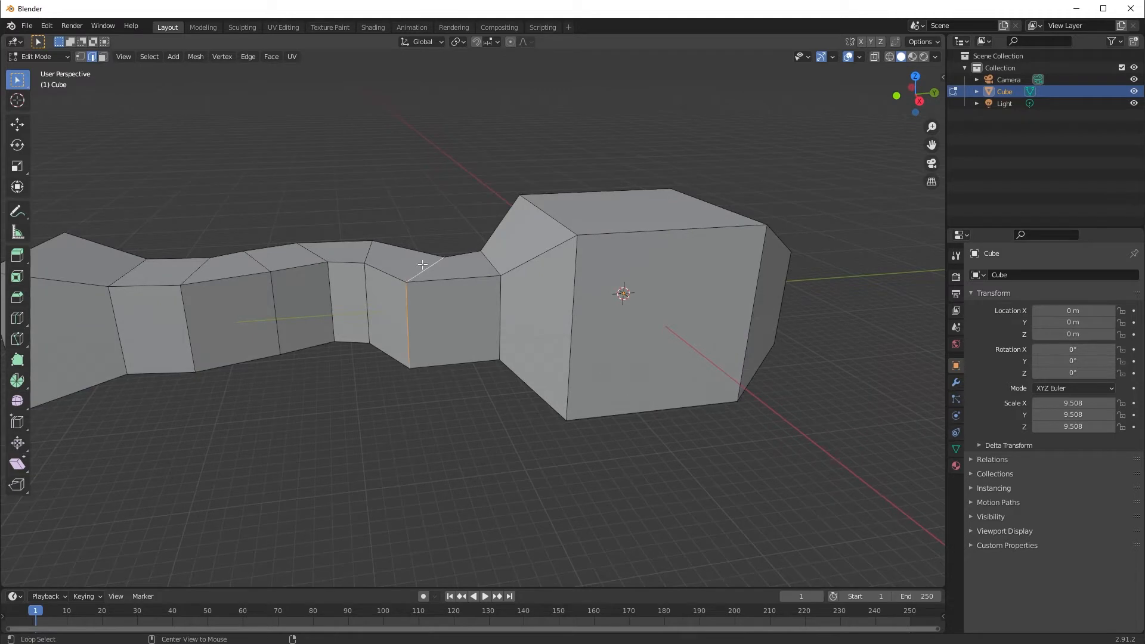
middle_drag(422, 264, 417, 300)
key(g)
key(z)
click(424, 247)
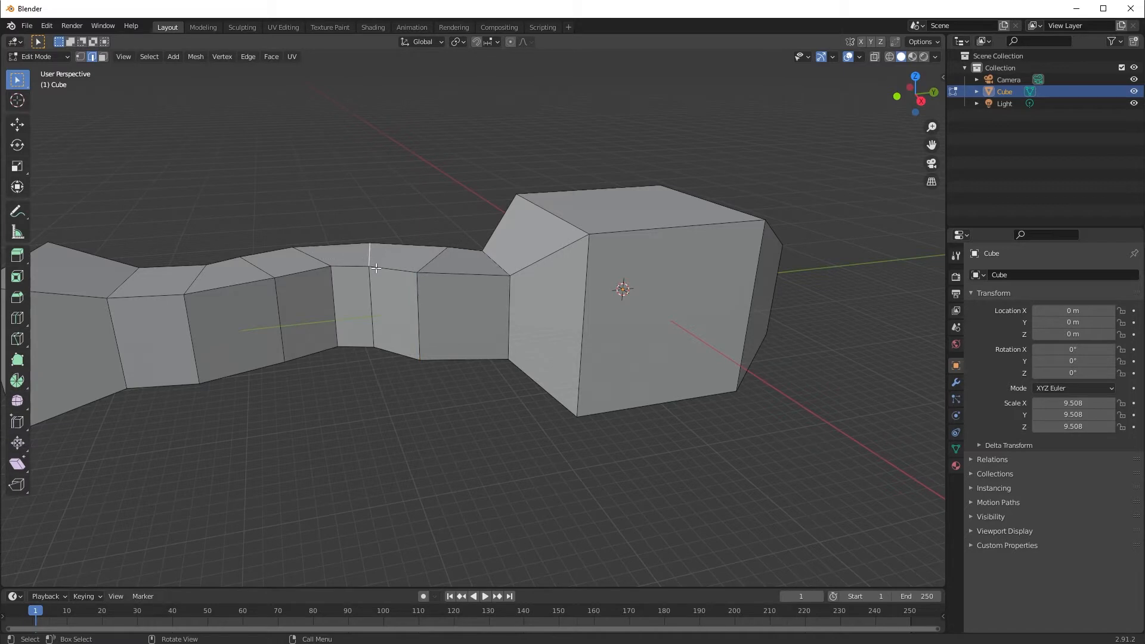
key(g)
key(z)
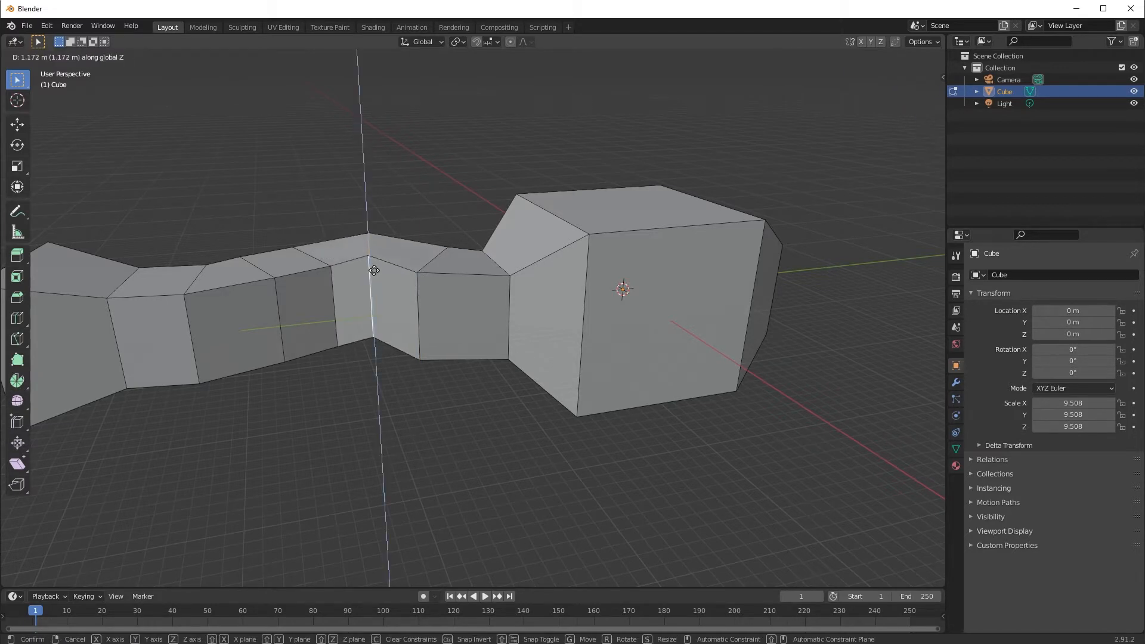
click(374, 270)
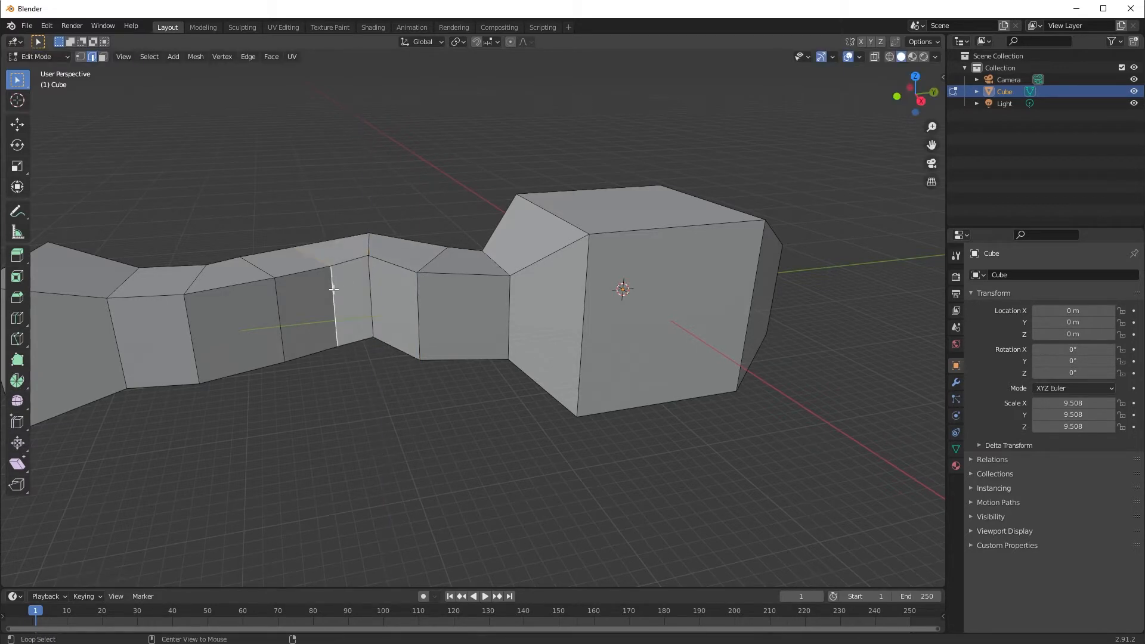
Raise the next three tunnel edge loops toward the entrance along Z, the last of them by about 3.3 m.
key(g)
key(z)
click(332, 271)
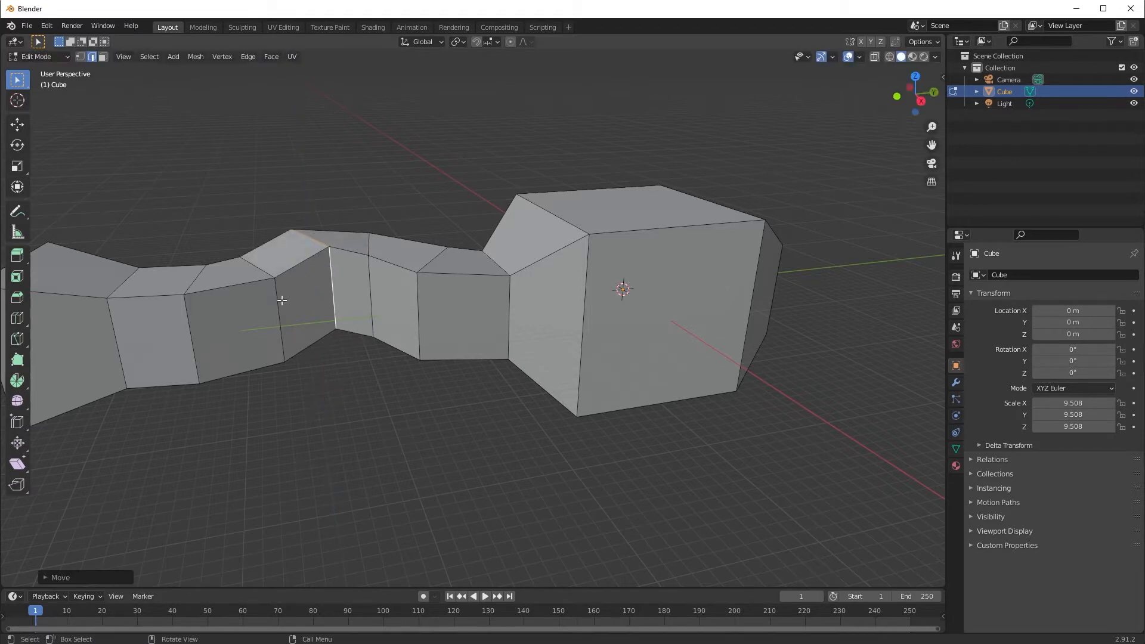
key(g)
key(z)
click(275, 285)
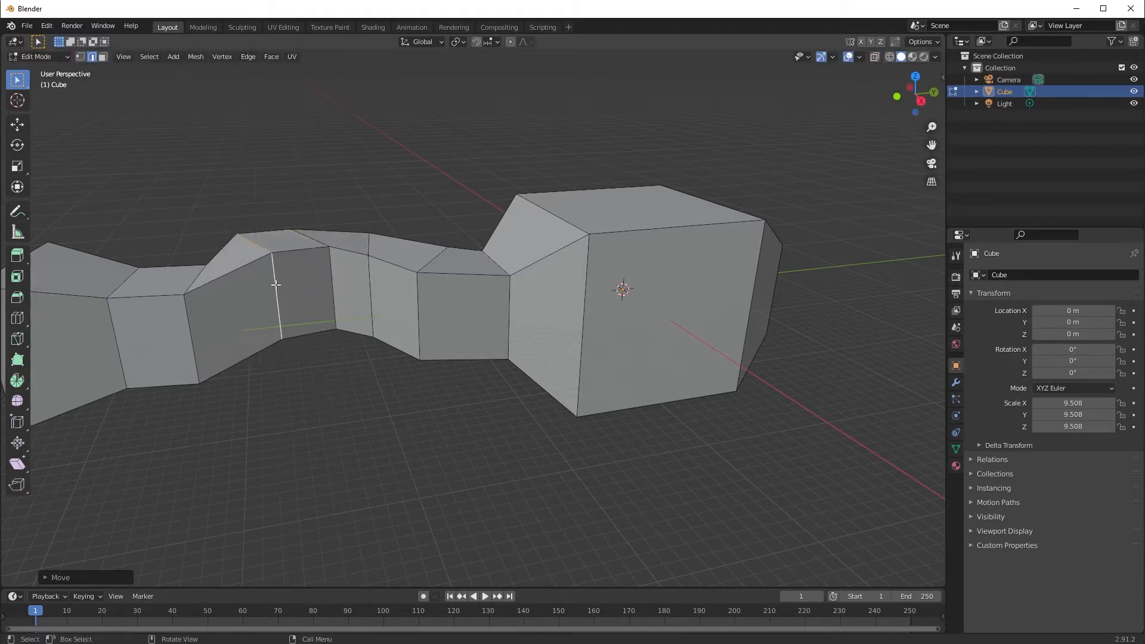
key(z)
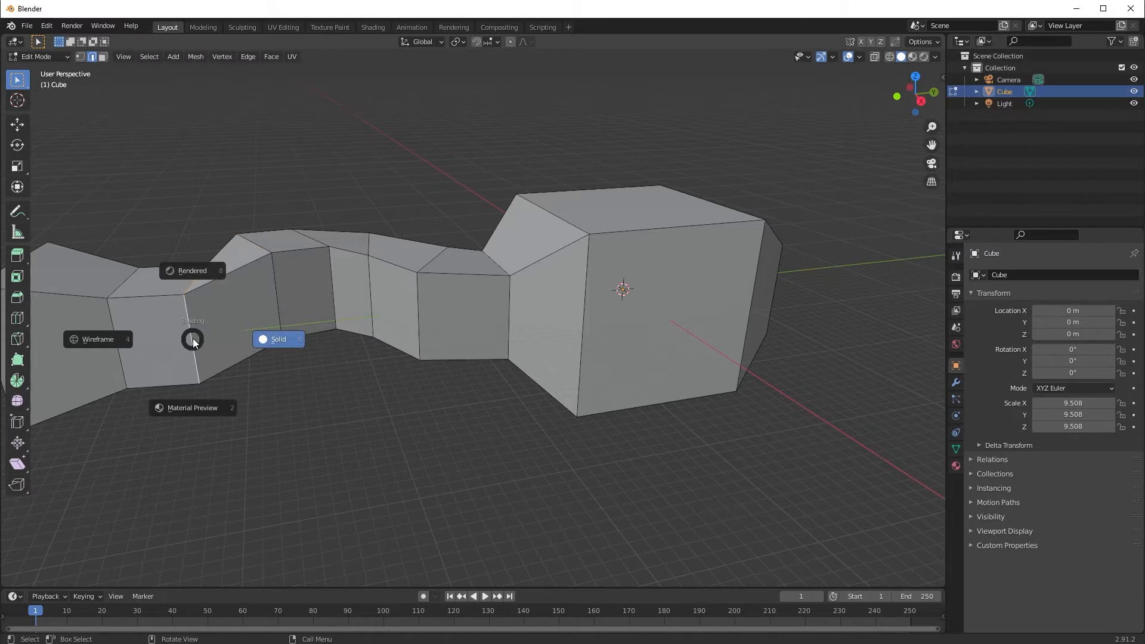
key(Escape)
key(g)
key(z)
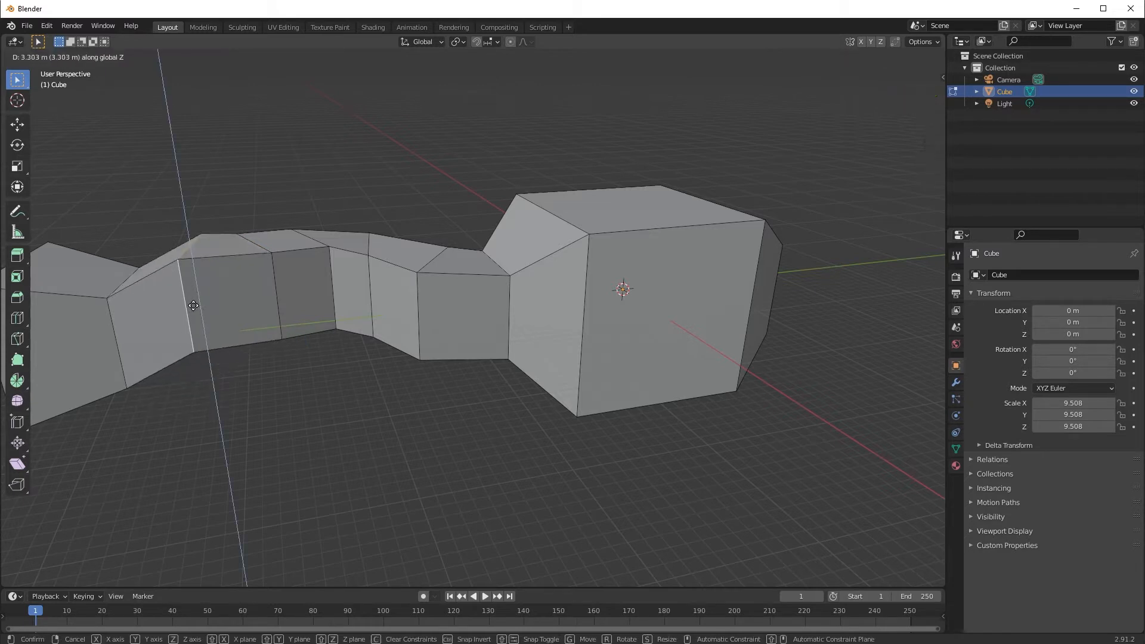
click(193, 305)
Raise the edge loop behind the mouth by about 6.5 m along Z, and lift the mouth's rim loop above it.
middle_drag(177, 340, 435, 370)
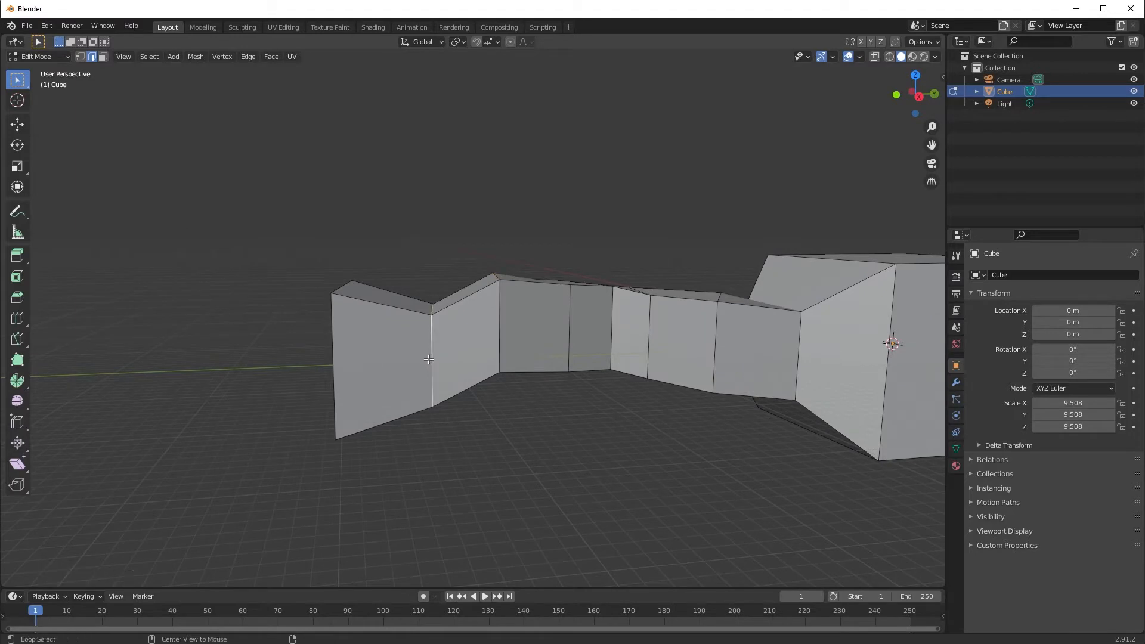
key(g)
key(z)
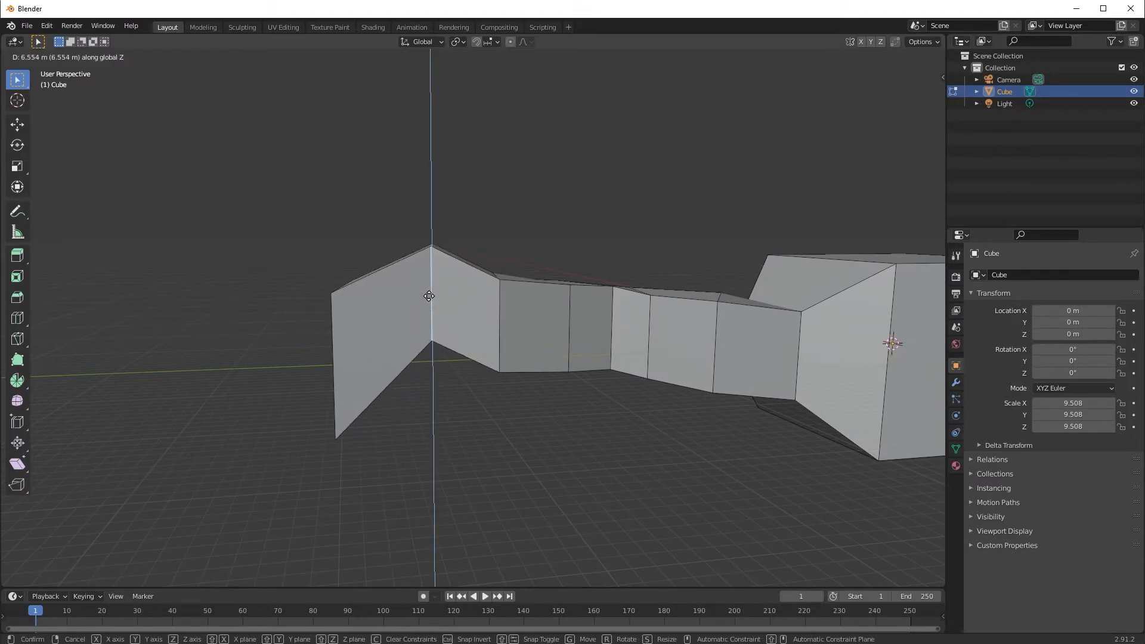
click(429, 297)
key(g)
key(z)
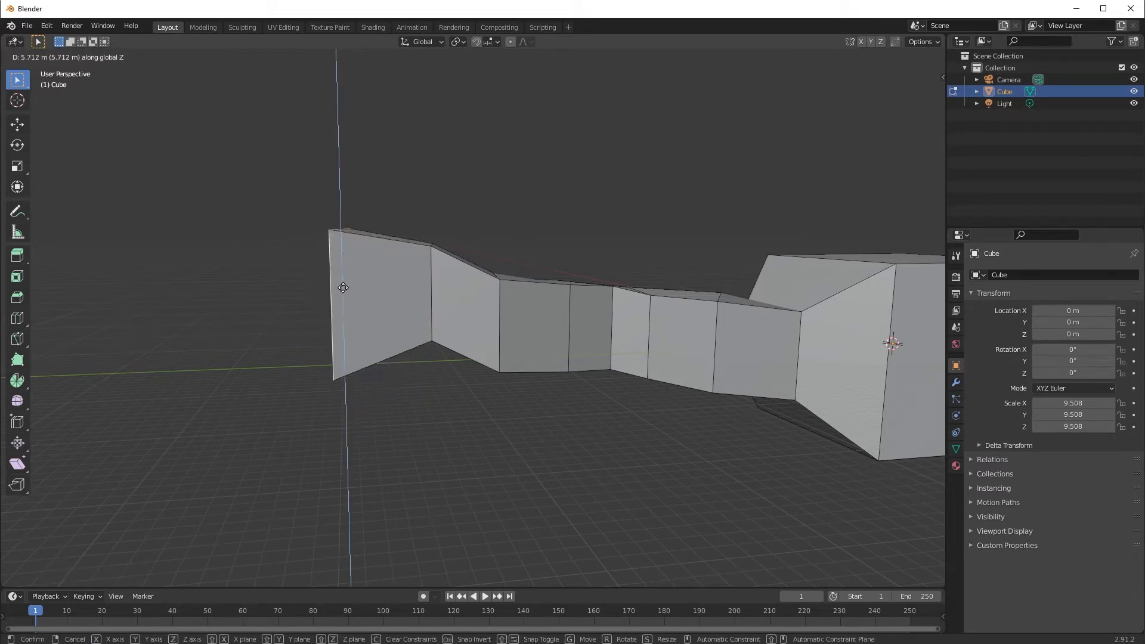
click(353, 230)
middle_drag(353, 229, 392, 311)
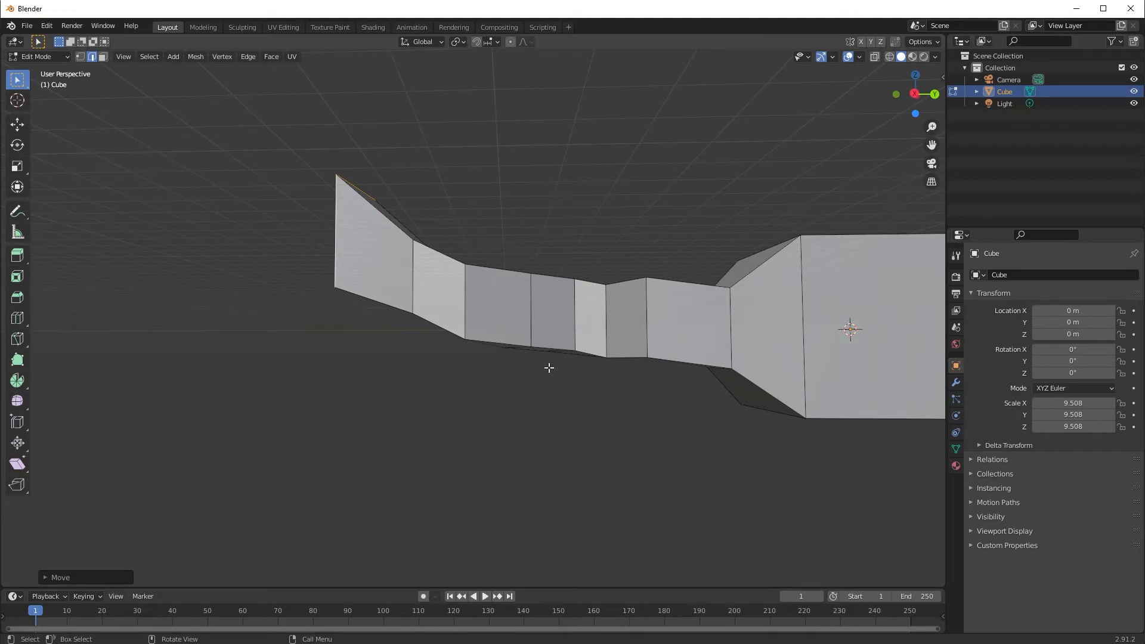
Delete the face that closes off the tunnel's interior behind the open mouth.
middle_drag(548, 368, 667, 395)
scroll(644, 364, up, 3)
click(616, 316)
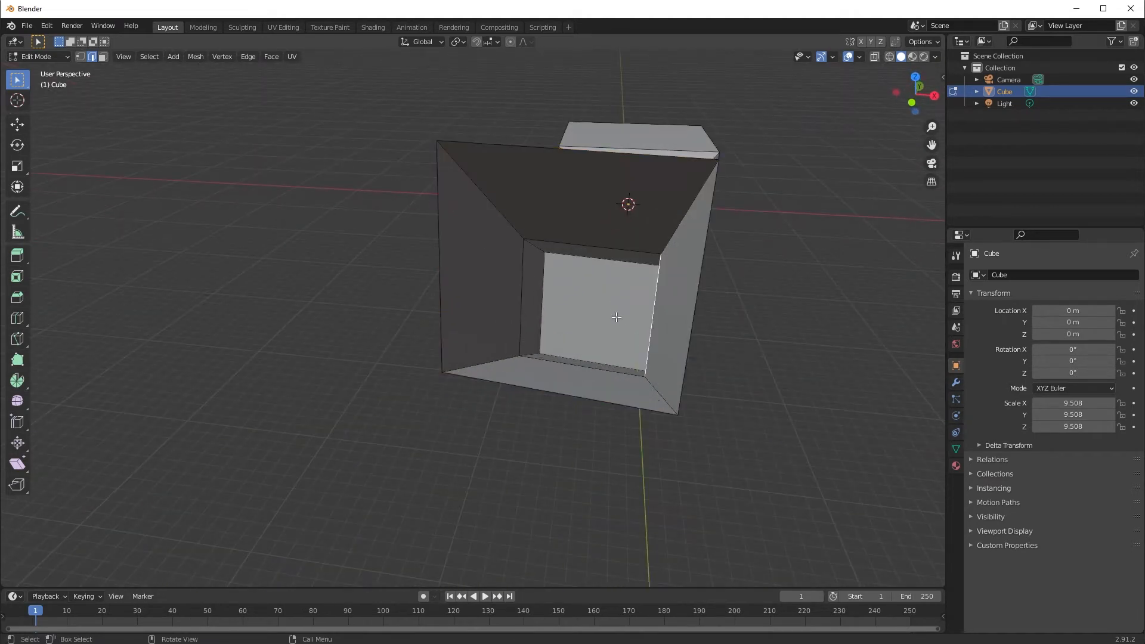
middle_drag(616, 316, 523, 339)
click(627, 326)
key(x)
key(f)
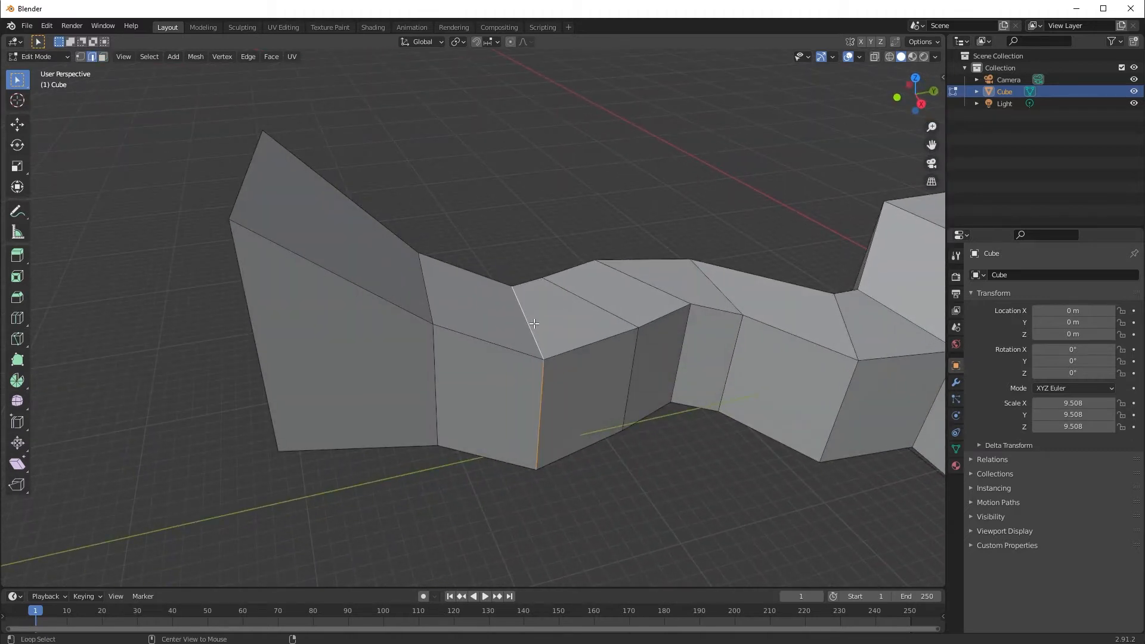
key(g)
right_click(527, 358)
middle_drag(528, 360, 641, 394)
scroll(361, 420, up, 3)
shift+middle_drag(361, 417, 462, 355)
middle_drag(651, 361, 569, 377)
scroll(569, 376, down, 3)
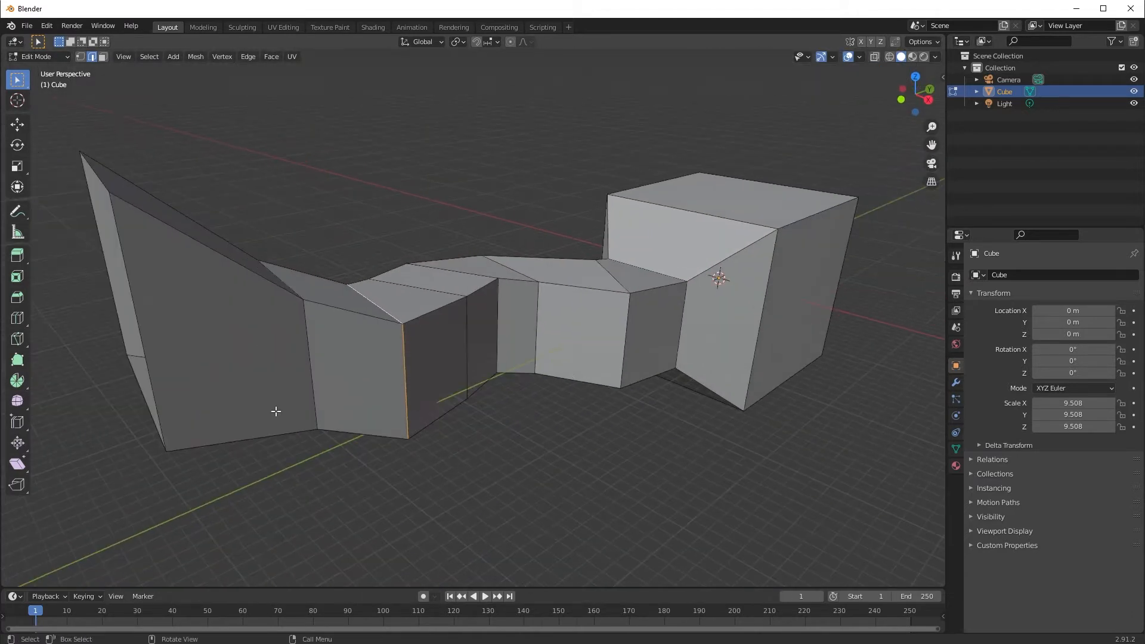
Return to Object Mode and add a Subdivision Surface modifier to the cave with 2 viewport levels.
middle_drag(630, 421, 682, 438)
key(Tab)
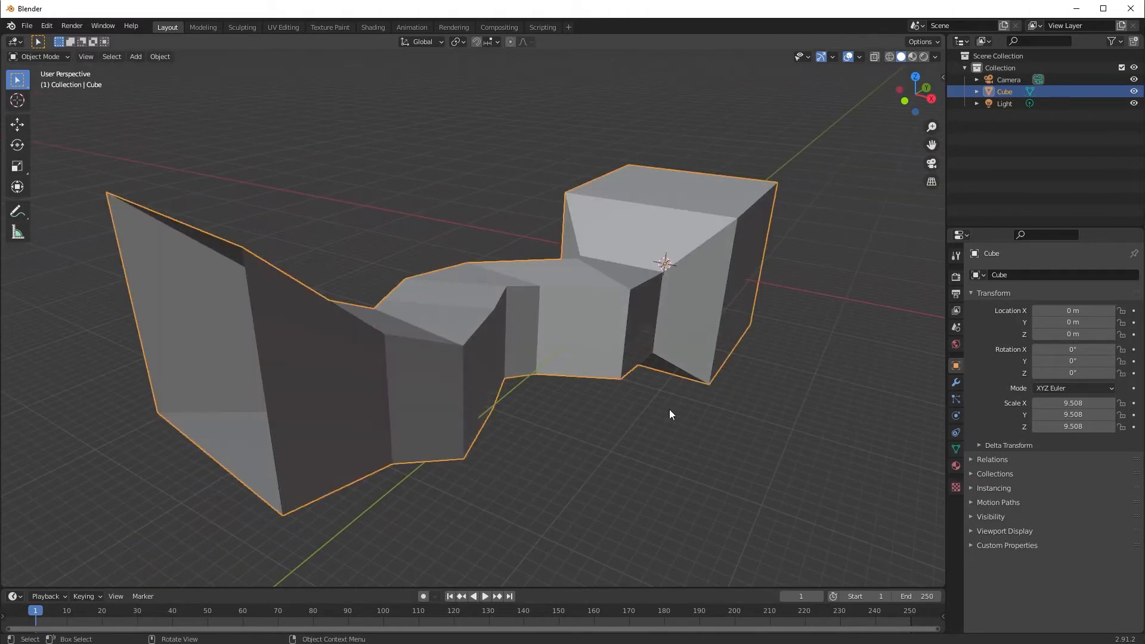
click(954, 383)
click(1018, 275)
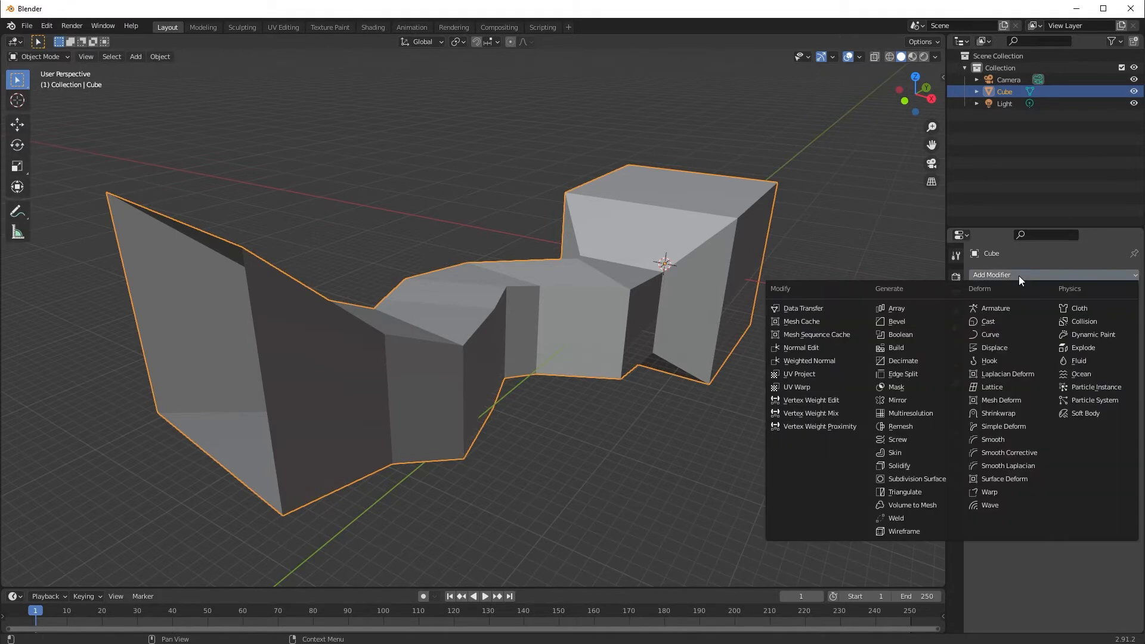
click(911, 477)
middle_drag(673, 386, 773, 372)
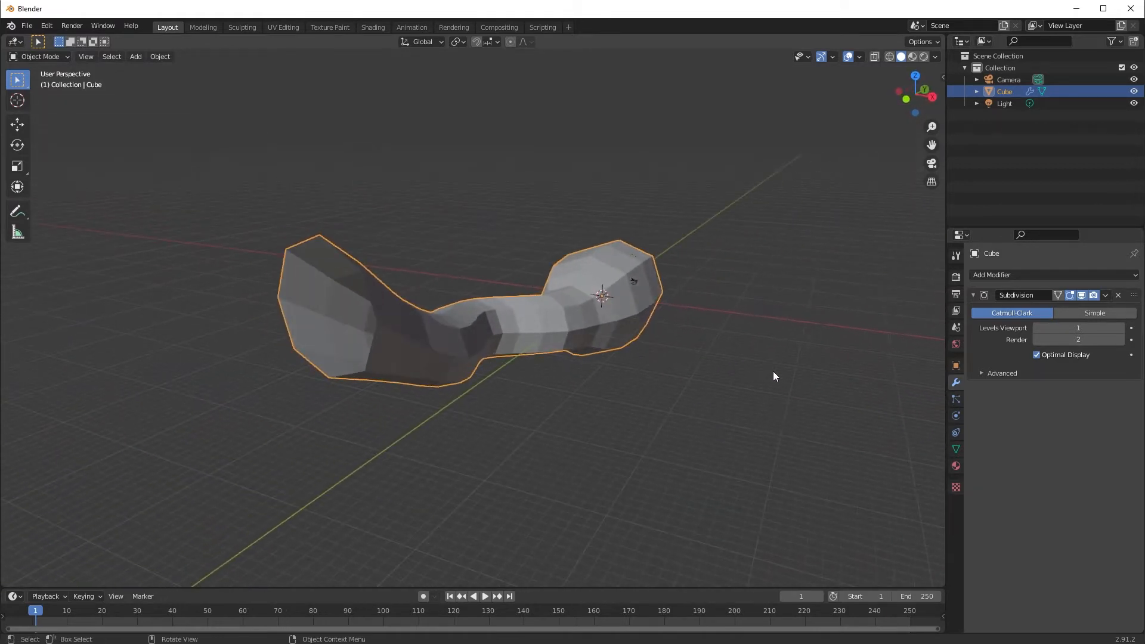
click(1120, 328)
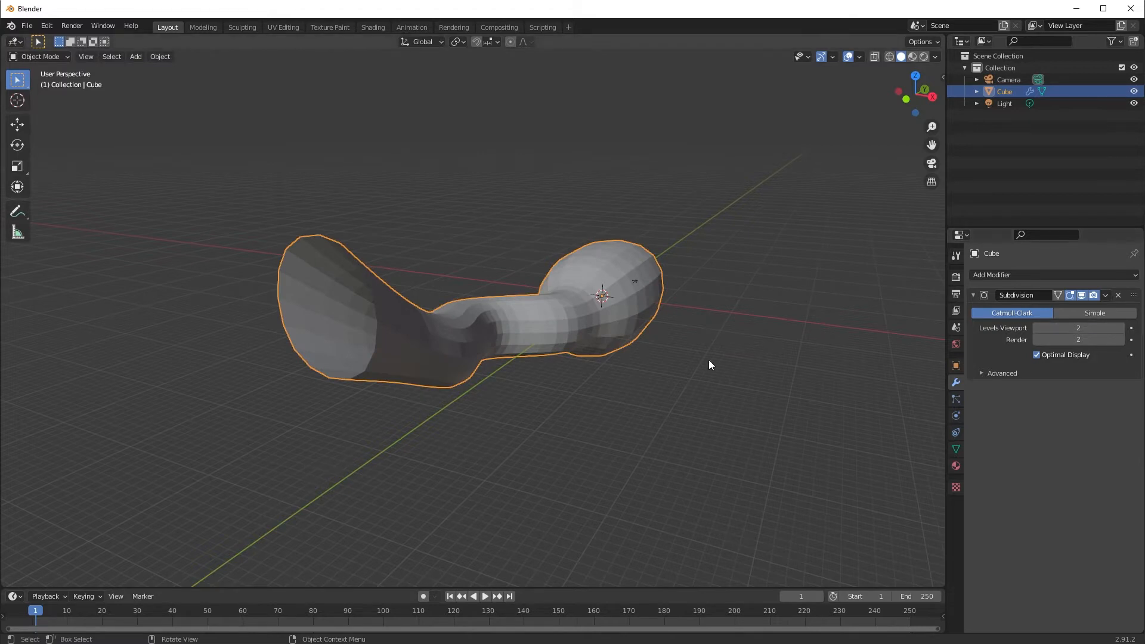
In Edit Mode, move the cave room's side face outward along X by about 7.9 m to widen the room.
middle_drag(708, 359, 653, 359)
scroll(706, 369, up, 2)
middle_drag(762, 352, 672, 422)
key(Tab)
click(641, 385)
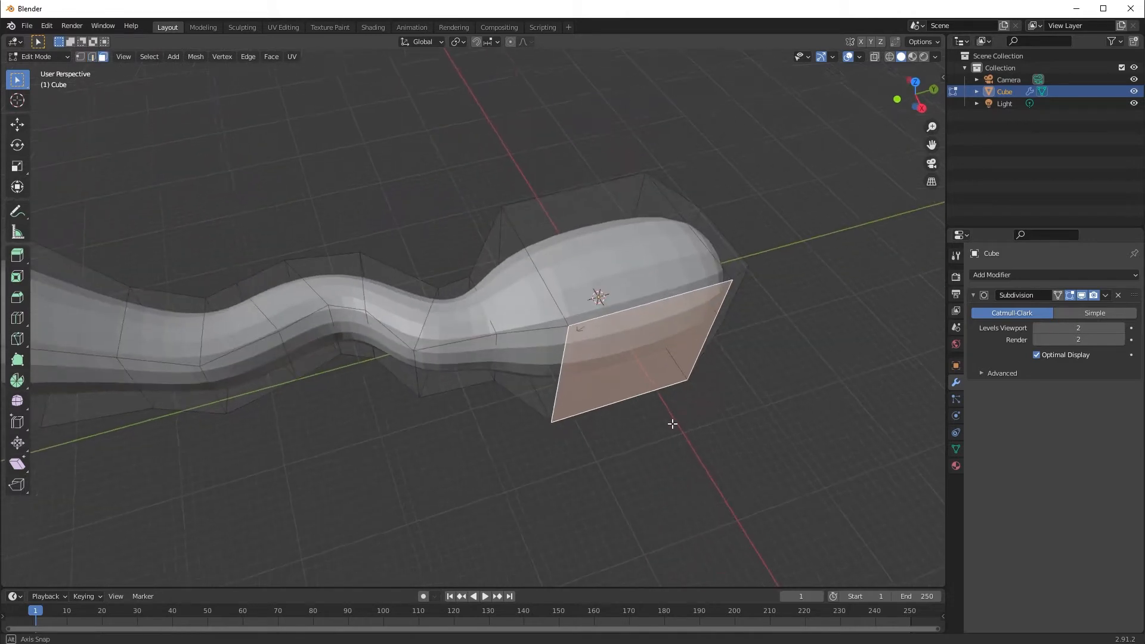
key(g)
key(x)
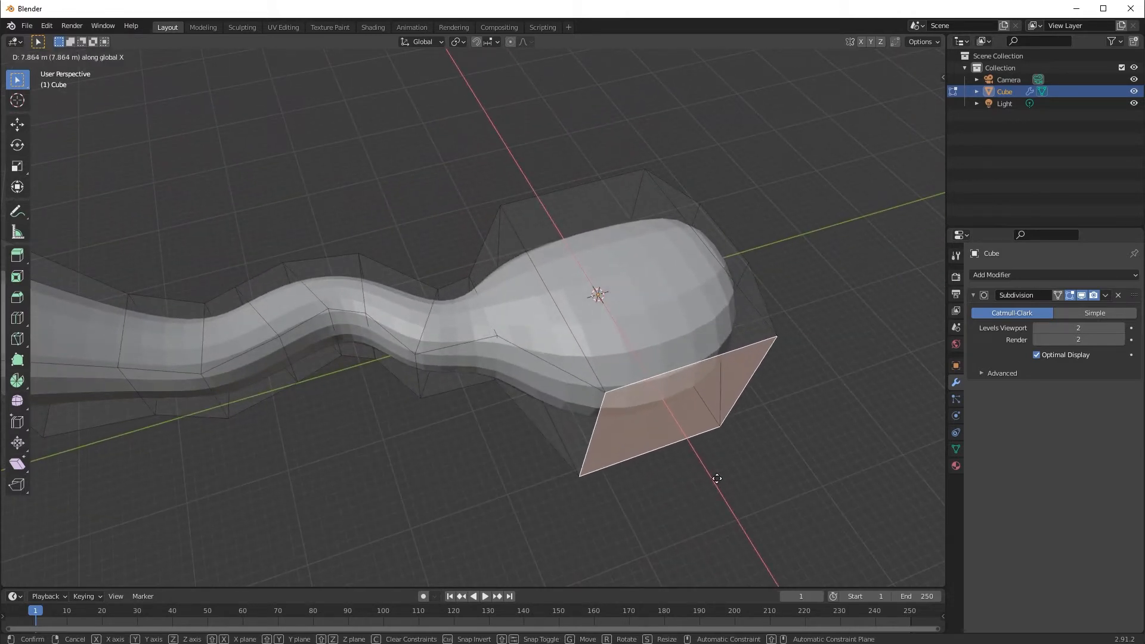
click(718, 480)
Add an edge loop around the cave room and slide it close to the room's rear end.
middle_drag(718, 480, 492, 303)
click(488, 282)
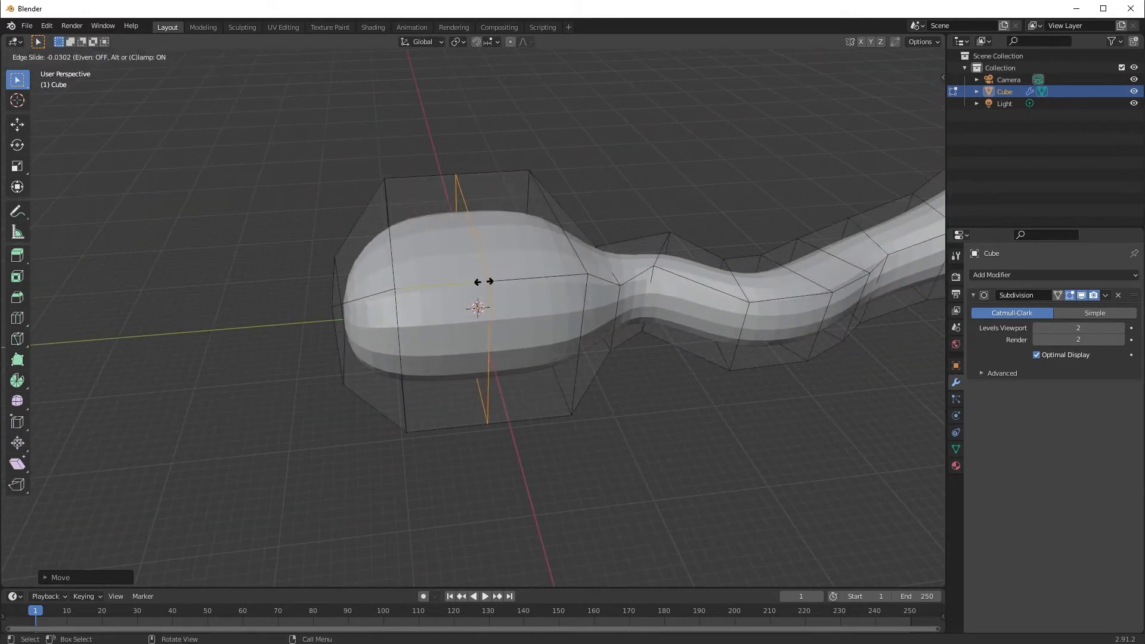
click(408, 287)
middle_drag(409, 288, 189, 424)
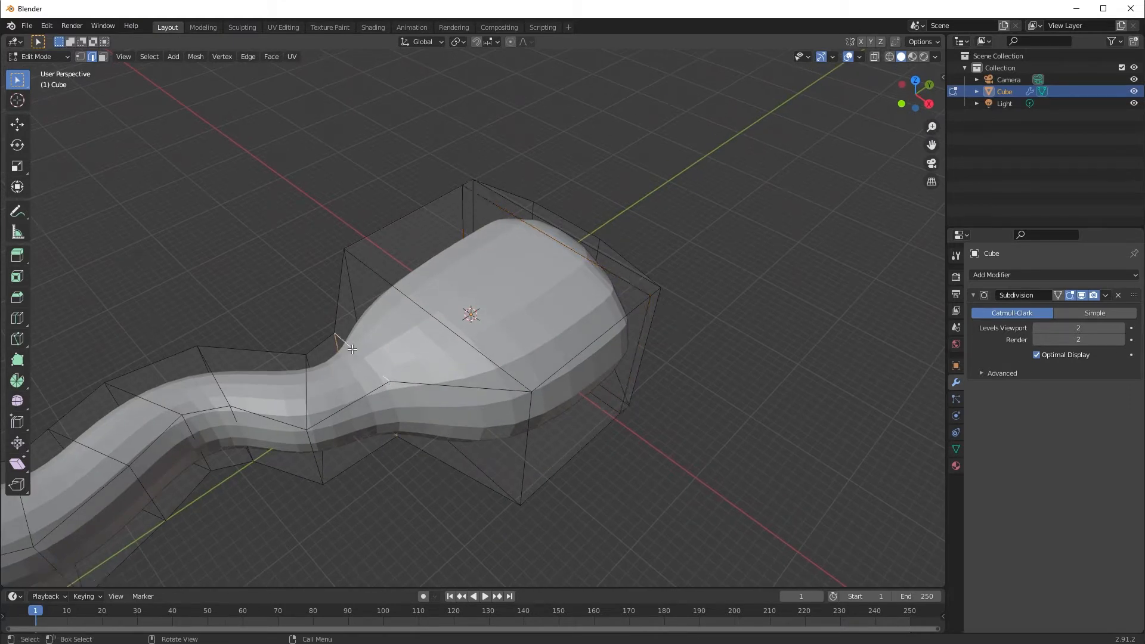
Move the edge loop where the tunnel meets the cave room along Y by about 6.3 m toward the room.
key(g)
key(y)
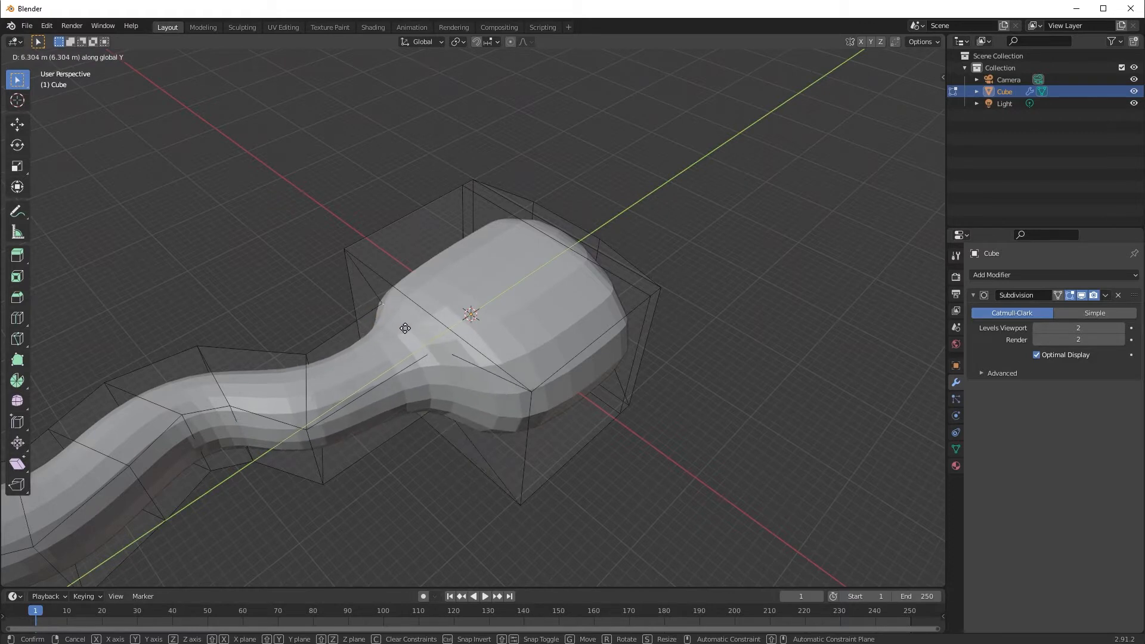
click(405, 334)
Add an edge loop around the cave room and slide it close to the end where the tunnel joins.
middle_drag(404, 334, 408, 383)
click(419, 391)
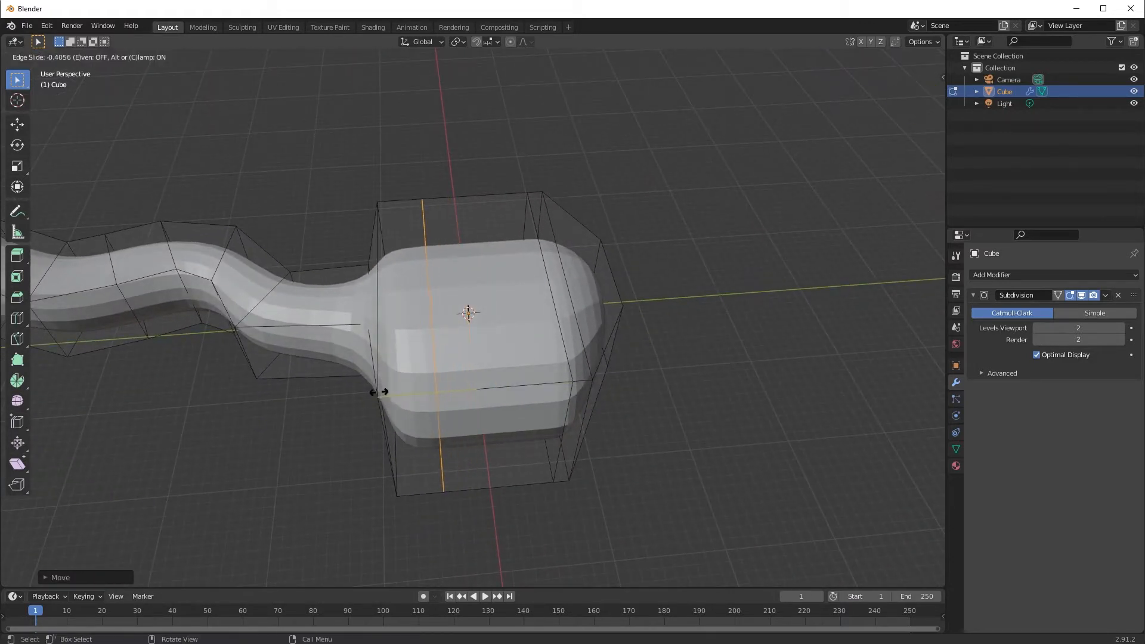
click(373, 395)
middle_drag(373, 394, 399, 375)
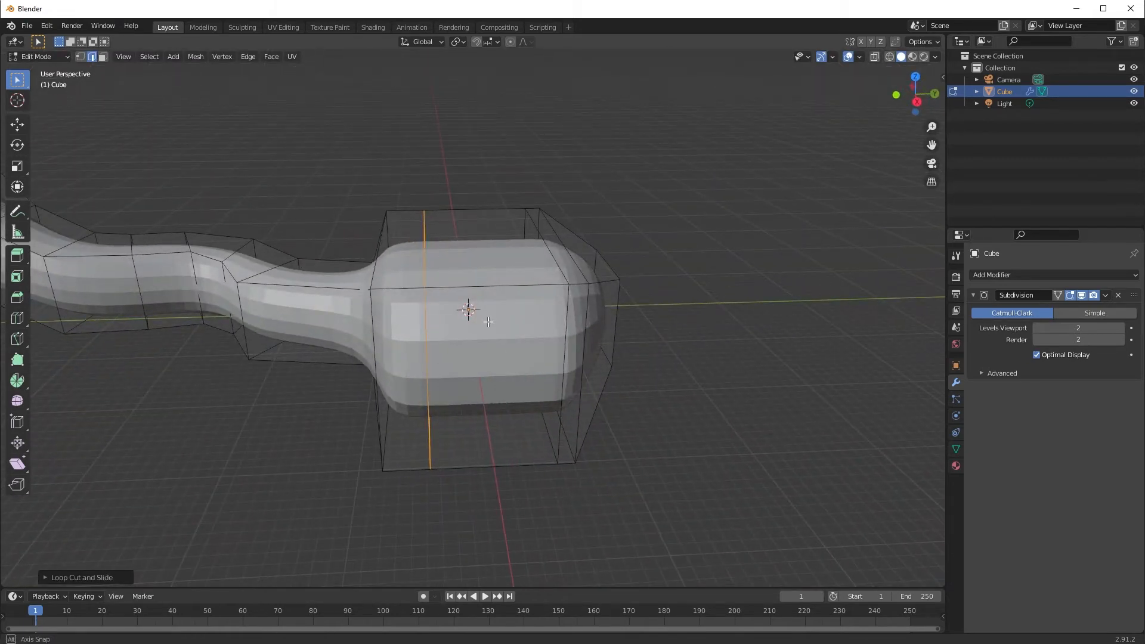
Add another edge loop around the middle of the cave room and scale it up so the walls bulge outward.
middle_drag(488, 322, 487, 376)
click(500, 285)
click(501, 285)
key(s)
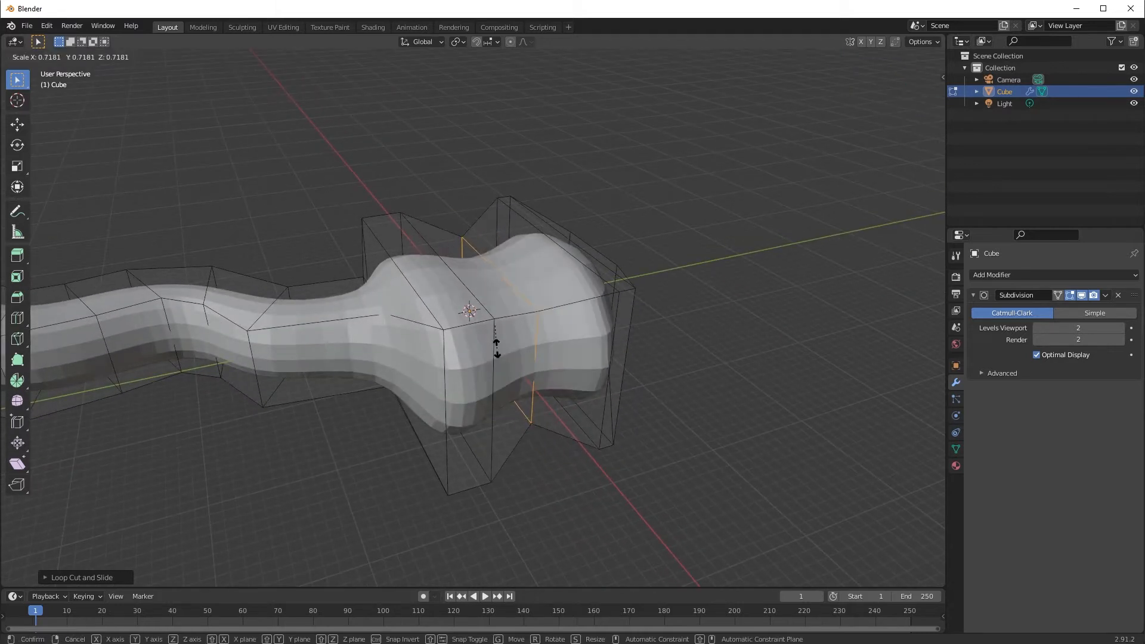
click(487, 361)
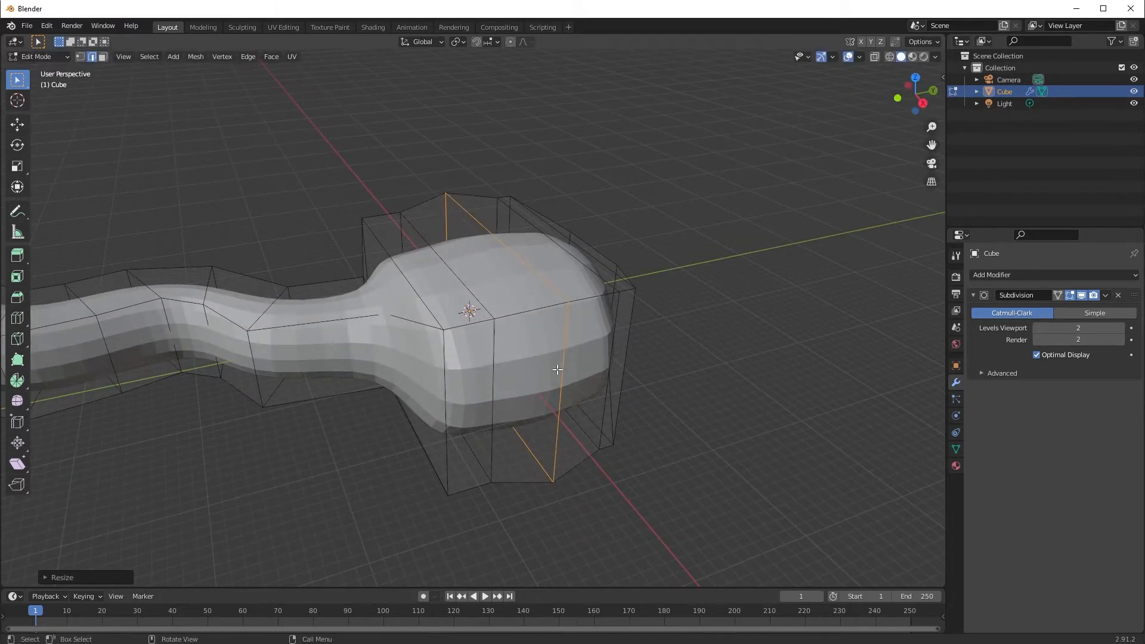
Return to Object Mode and shade the cave smooth.
middle_drag(557, 370, 547, 402)
scroll(537, 356, down, 3)
scroll(554, 398, up, 3)
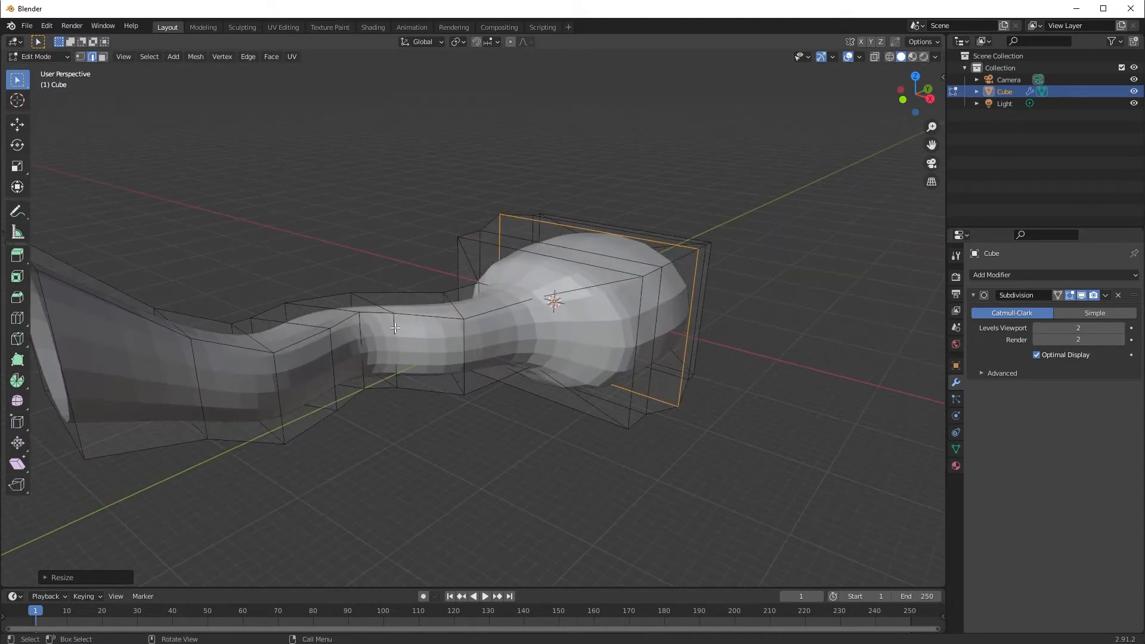
middle_drag(395, 328, 540, 434)
scroll(513, 328, up, 8)
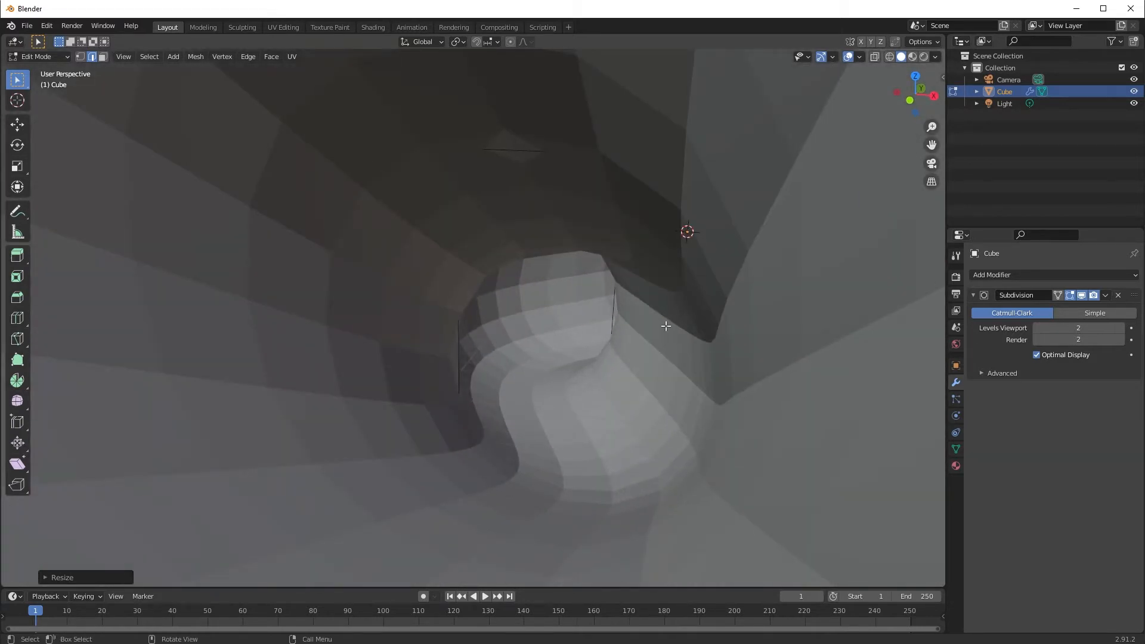
middle_drag(665, 324, 606, 340)
scroll(624, 328, down, 2)
key(Tab)
right_click(604, 322)
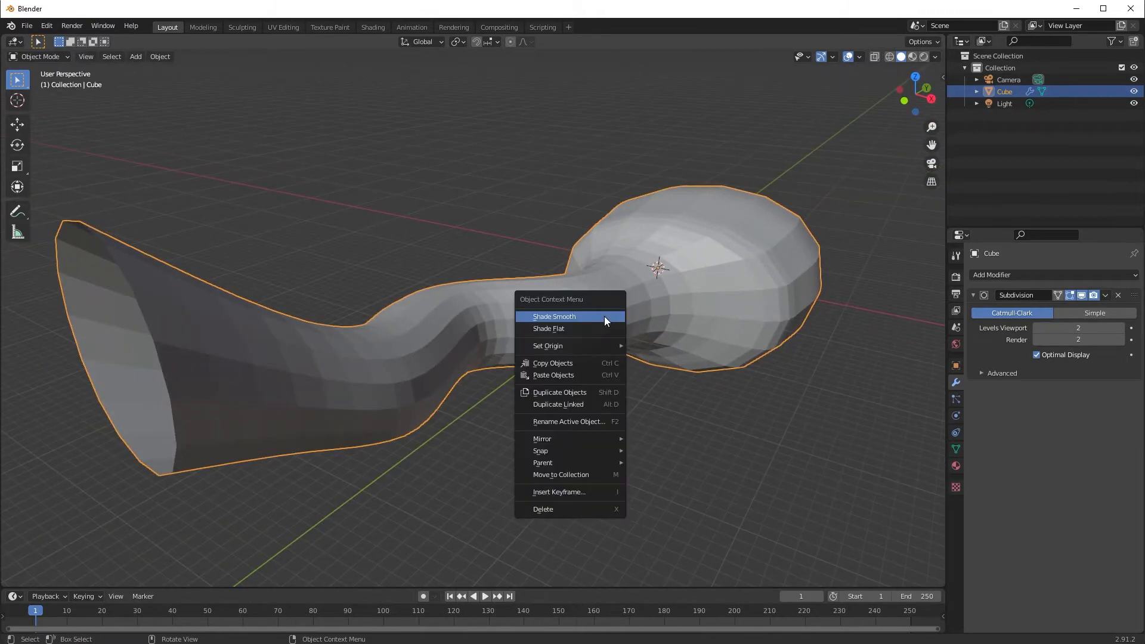
click(543, 316)
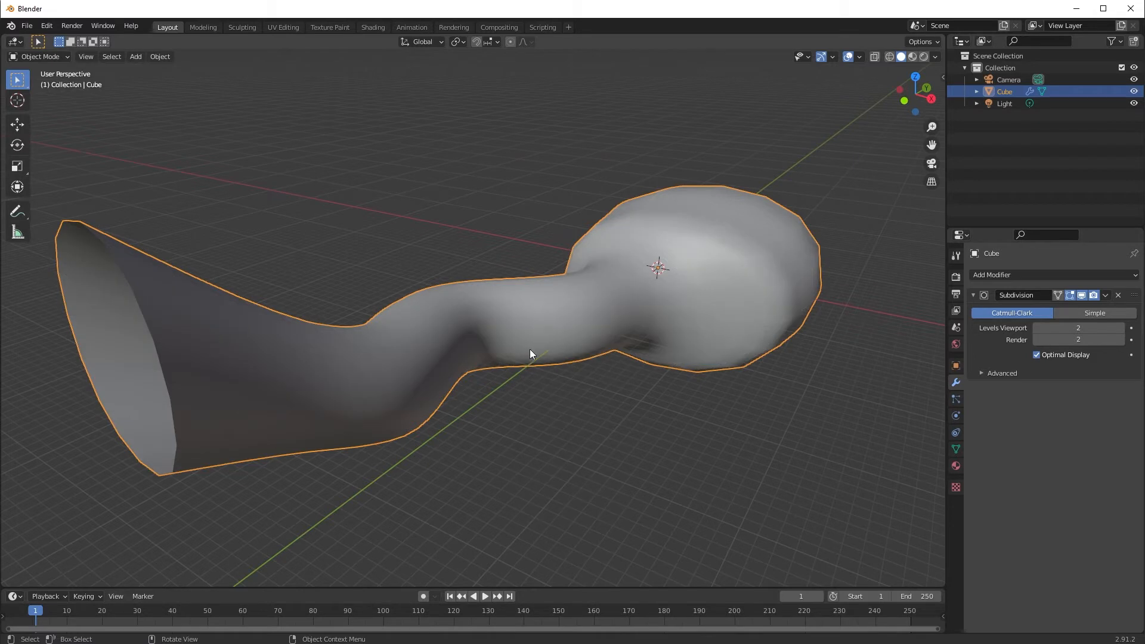
Apply the cave's Subdivision Surface modifier with its 2 viewport levels.
middle_drag(689, 283, 621, 299)
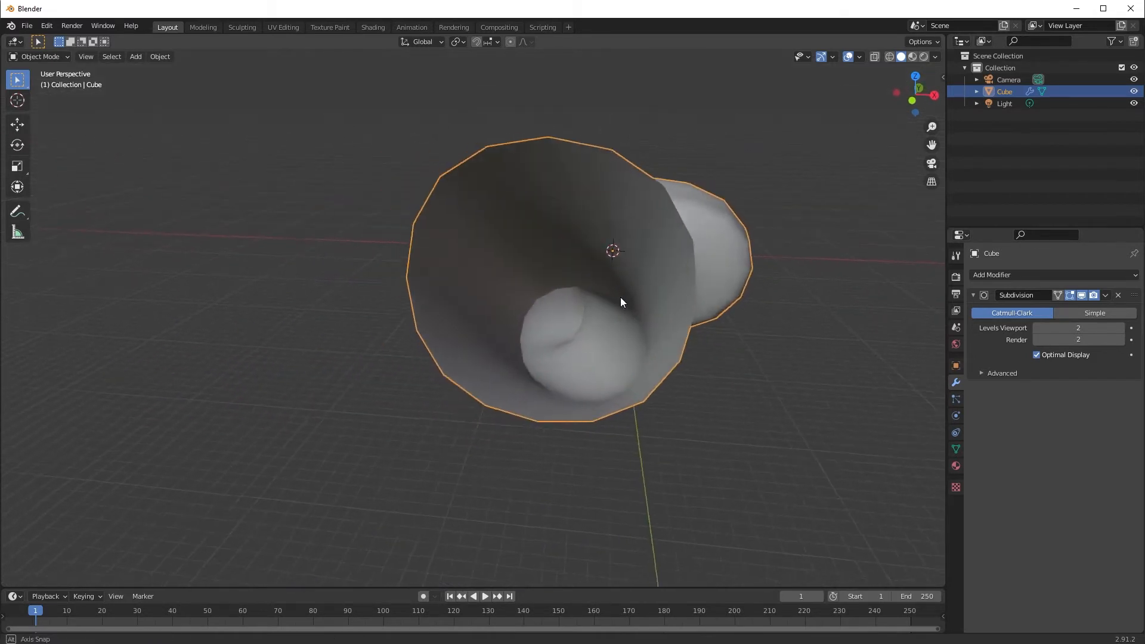
scroll(621, 300, up, 5)
middle_drag(688, 324, 639, 326)
scroll(672, 318, down, 8)
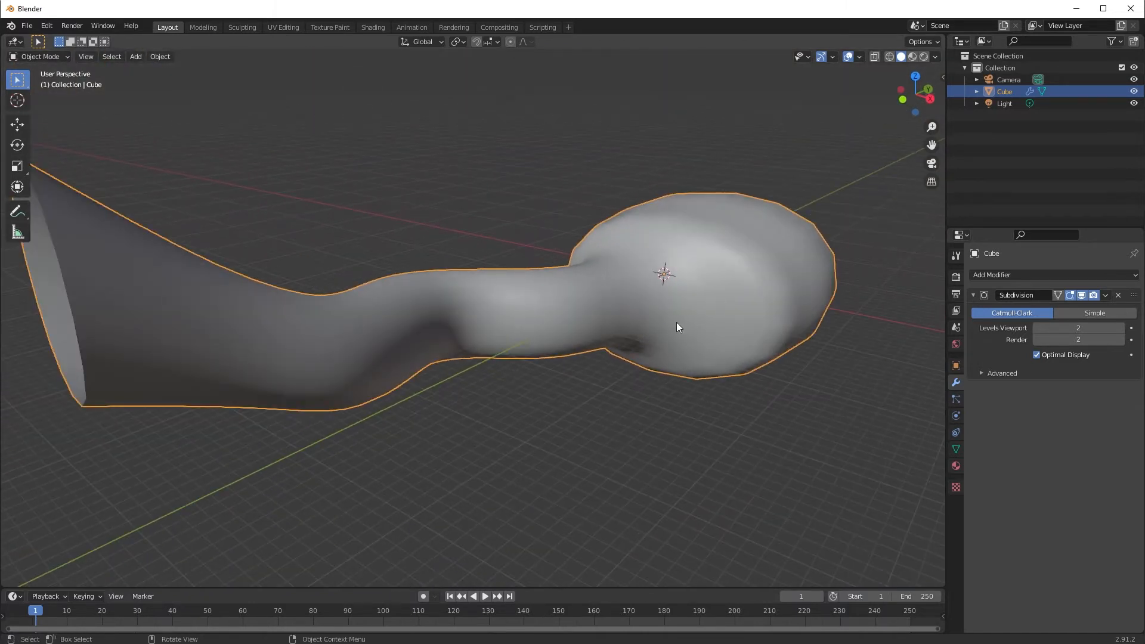
middle_drag(695, 258, 722, 260)
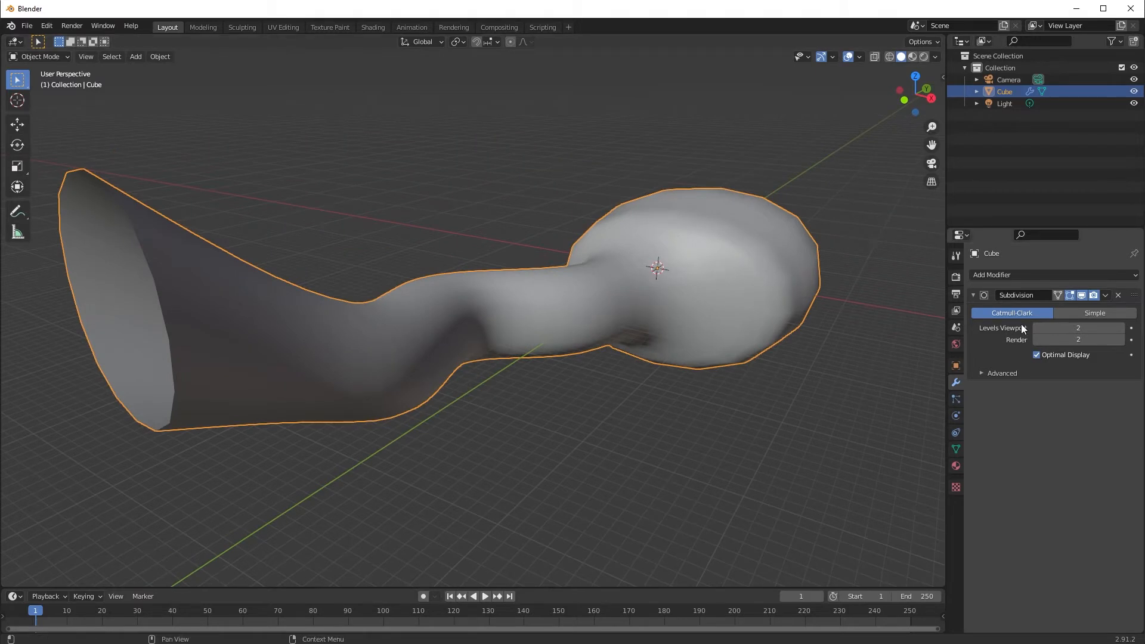
middle_drag(798, 307, 745, 316)
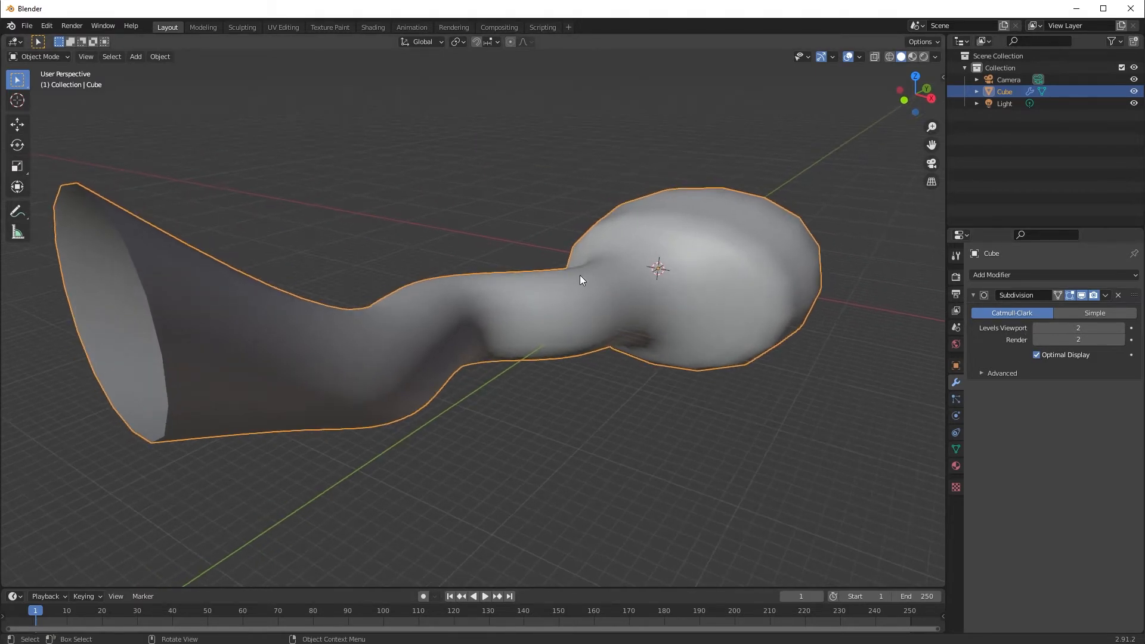
click(1104, 296)
click(1051, 306)
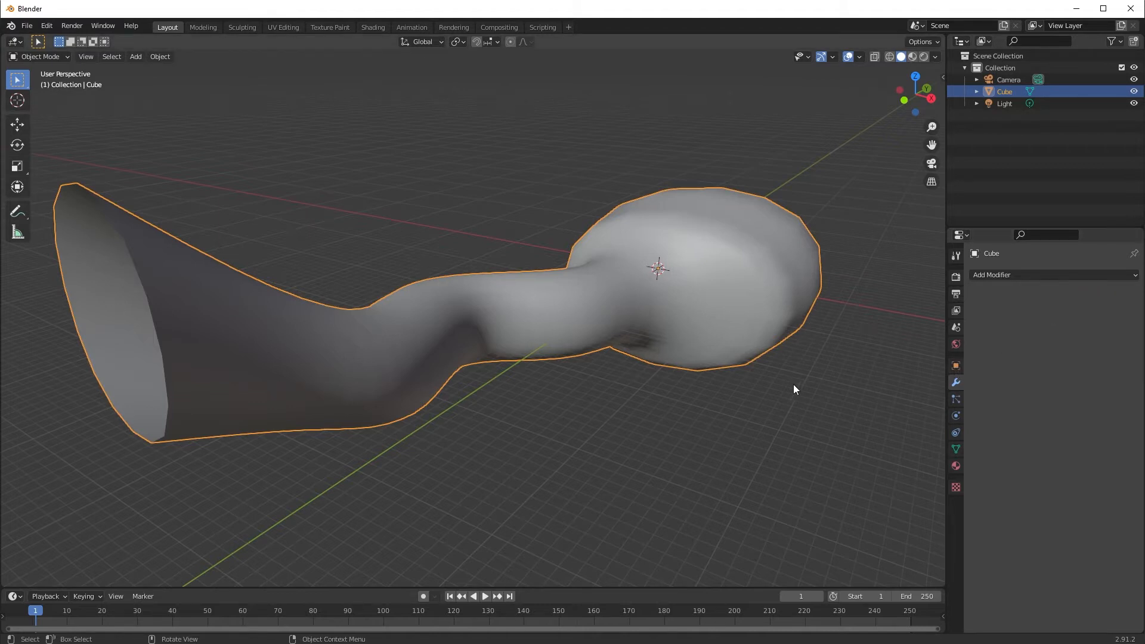
Add a Displace modifier to the cave mesh.
click(1023, 273)
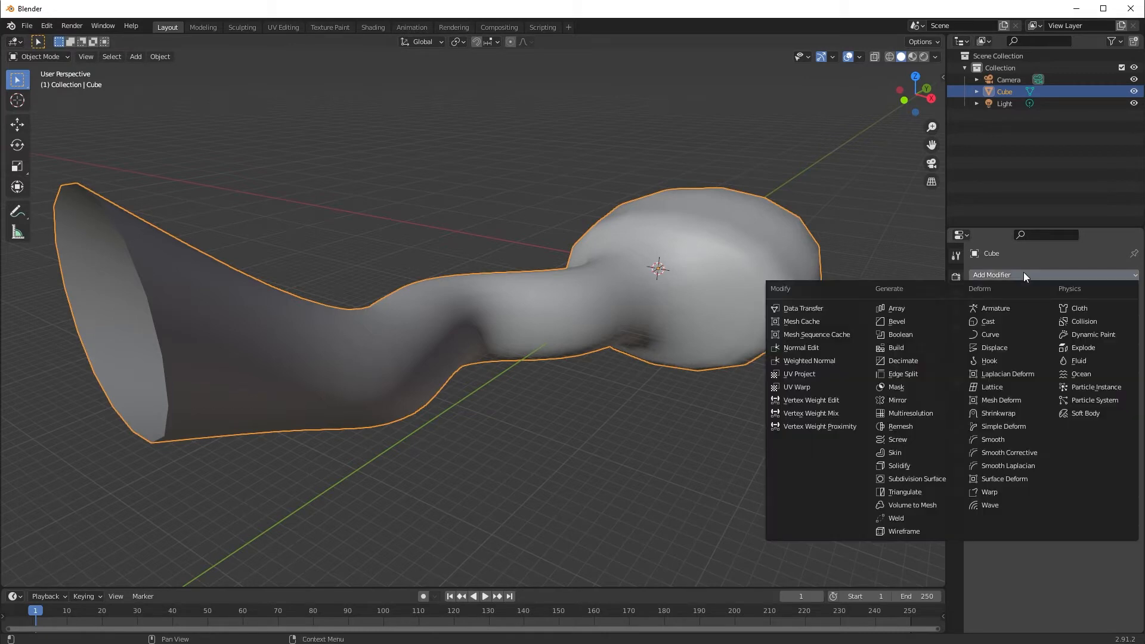
click(987, 347)
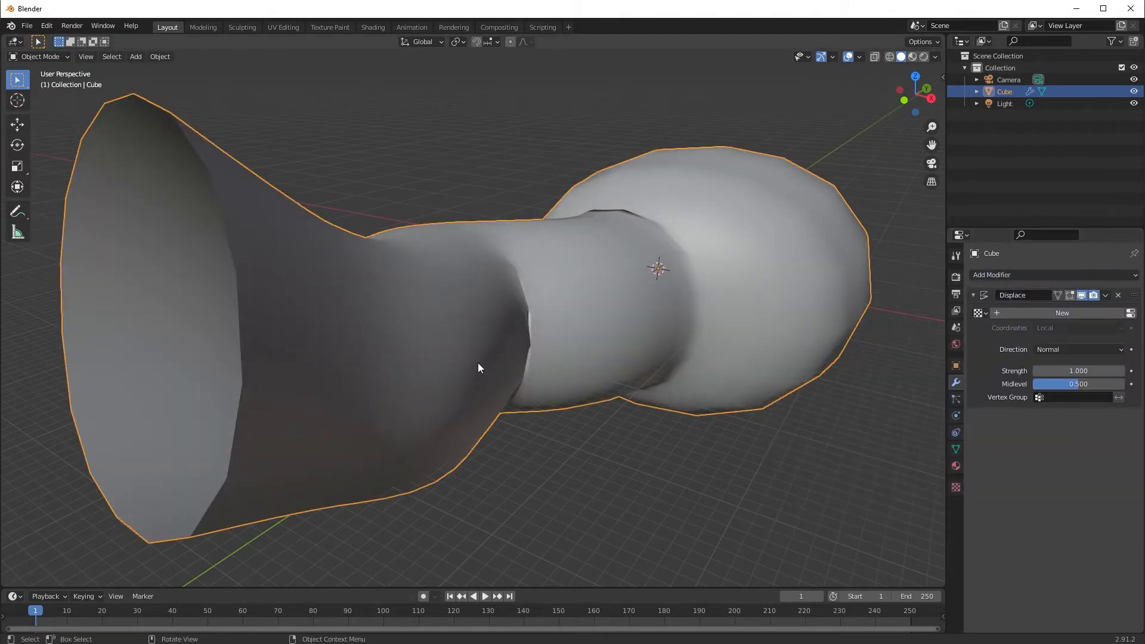
middle_drag(478, 368, 506, 367)
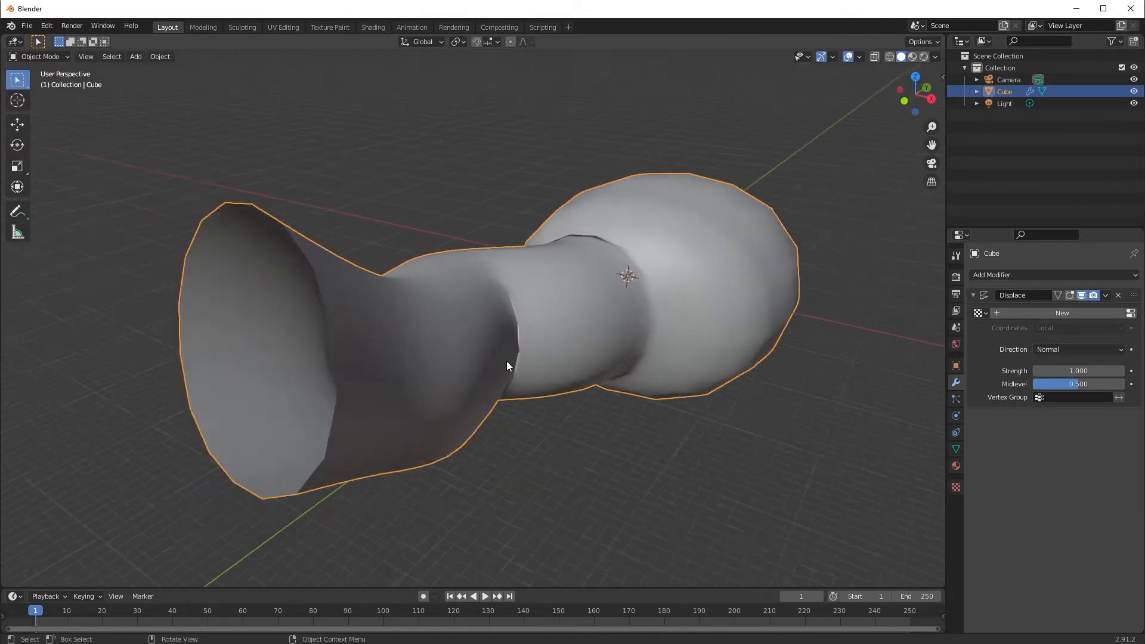
scroll(506, 361, down, 1)
scroll(513, 361, up, 2)
scroll(712, 335, down, 1)
scroll(721, 335, up, 1)
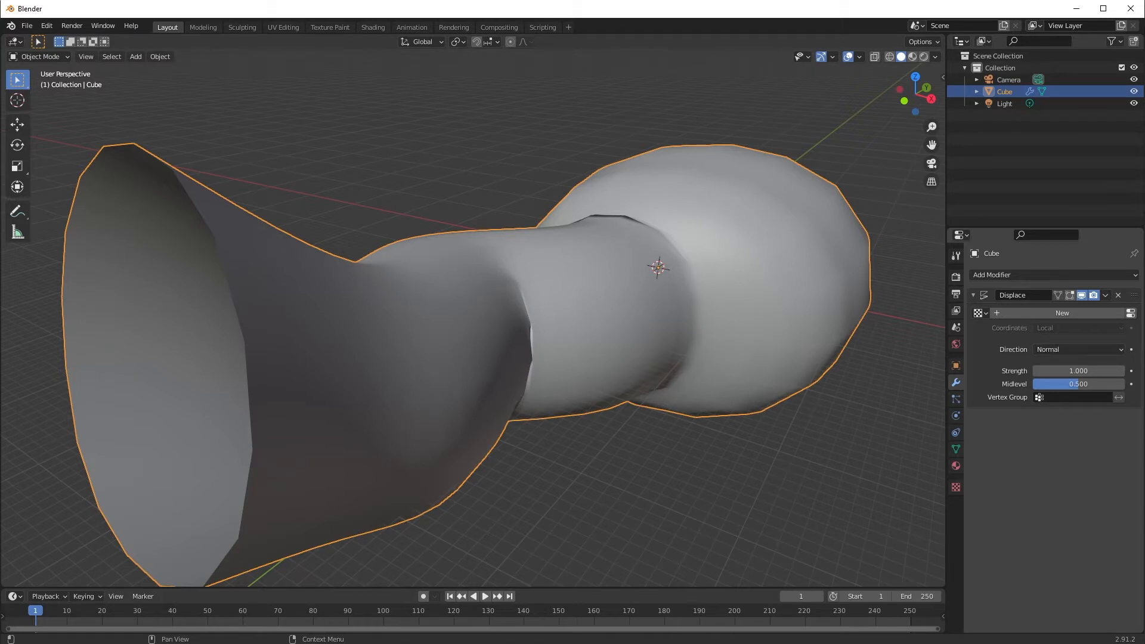
Create a new texture for the Displace modifier and set its type to Clouds.
click(1130, 314)
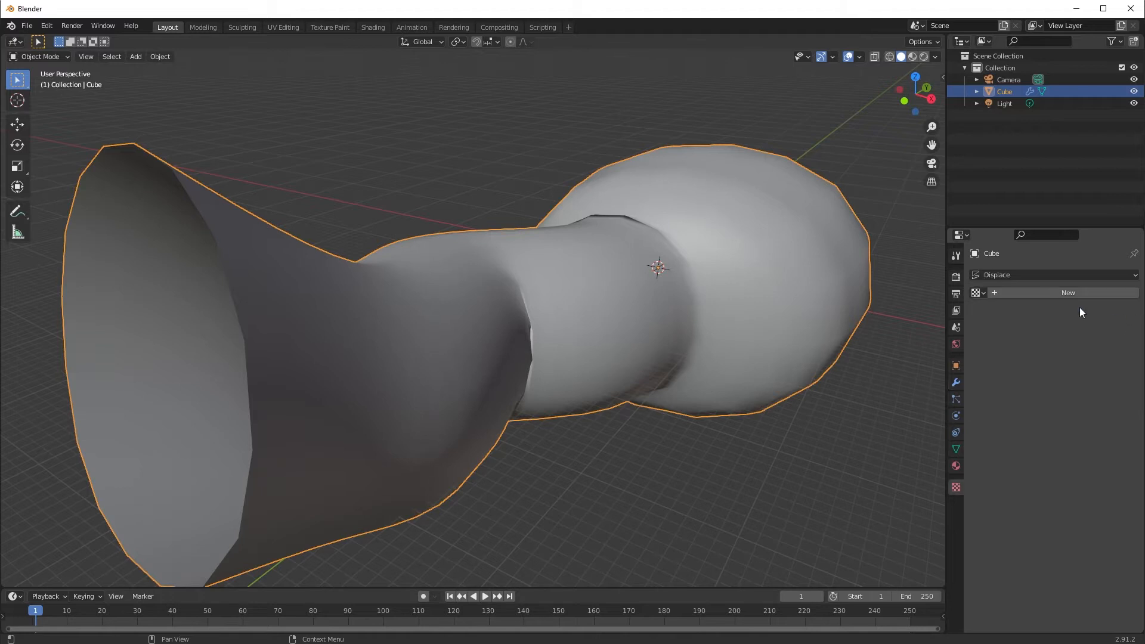
click(1060, 295)
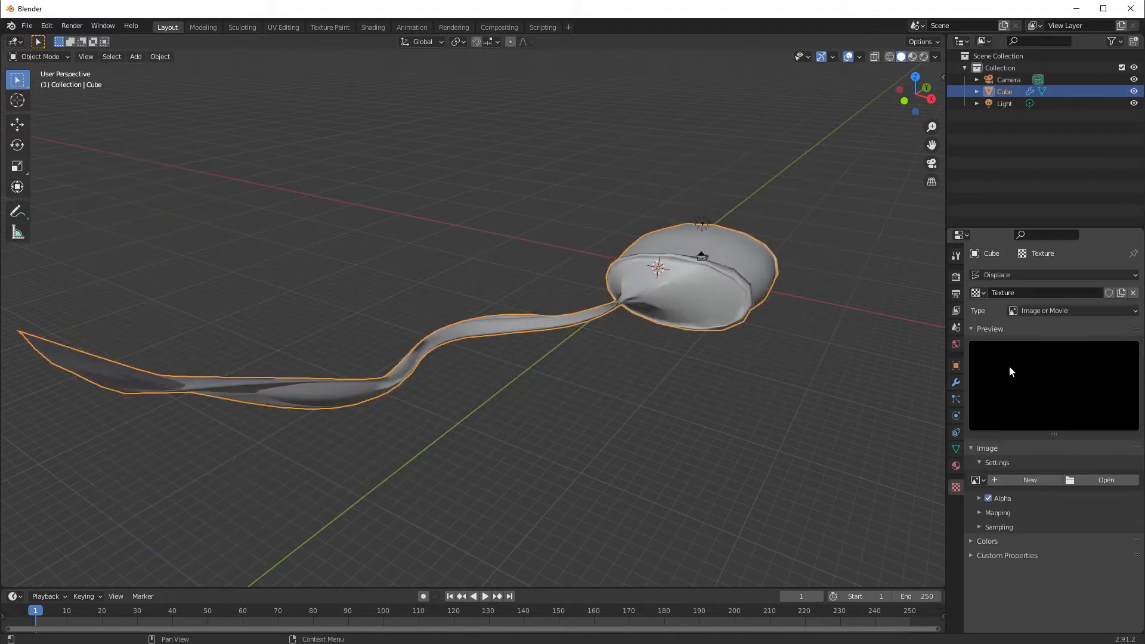
mouse_move(549, 363)
middle_down()
mouse_move(623, 371)
mouse_move(546, 364)
mouse_move(561, 361)
middle_up()
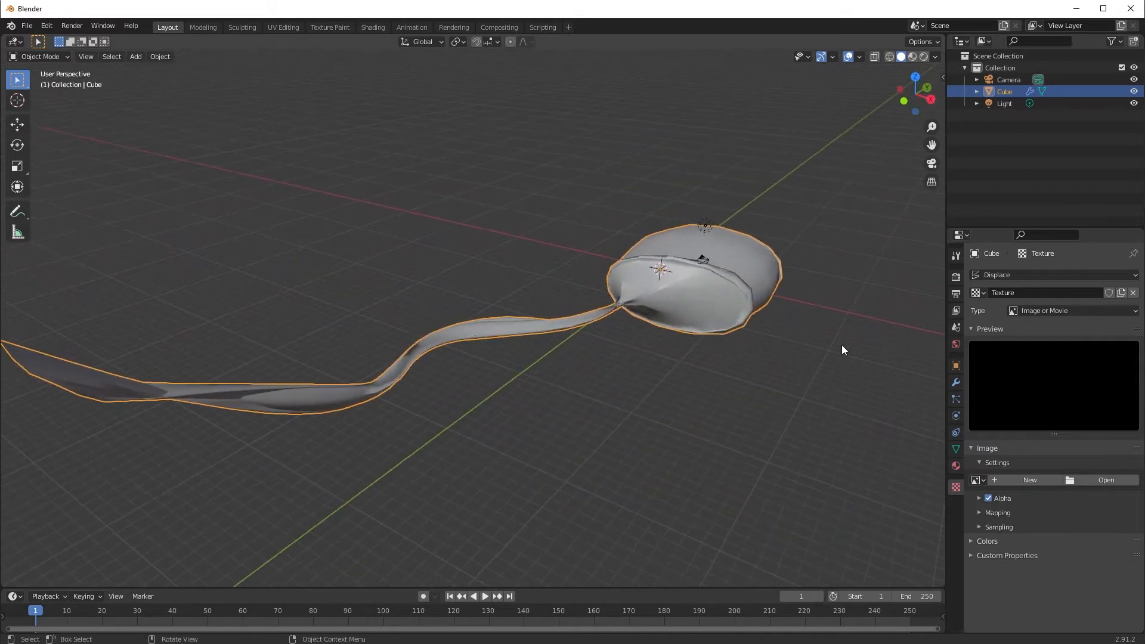
click(1064, 312)
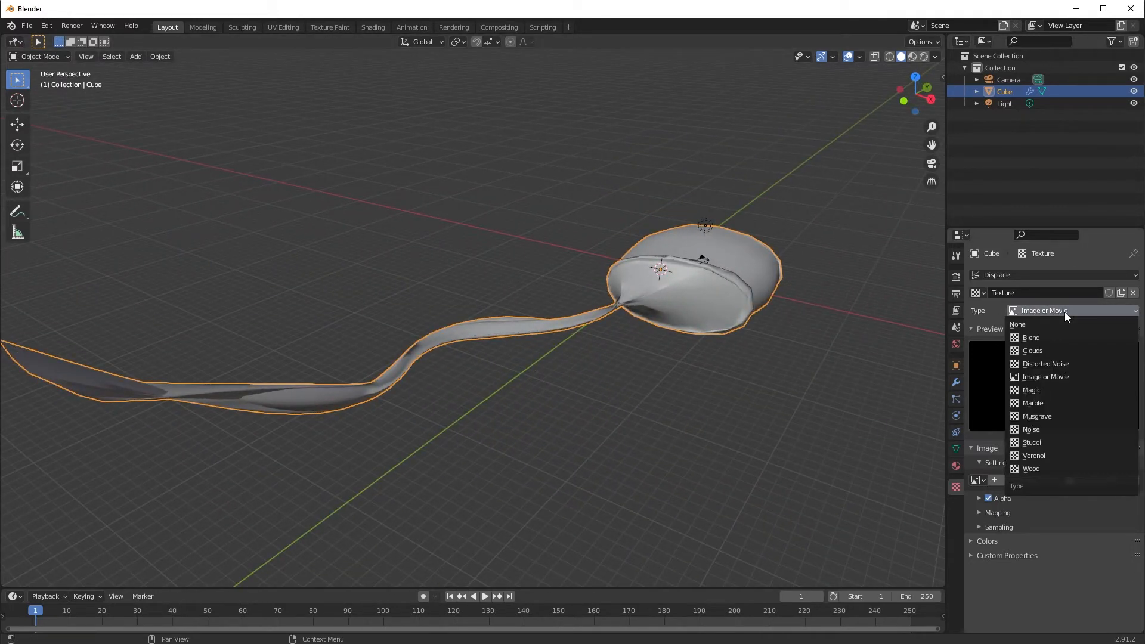
click(1030, 352)
mouse_move(646, 376)
middle_down()
mouse_move(663, 360)
mouse_move(690, 363)
mouse_move(653, 367)
middle_up()
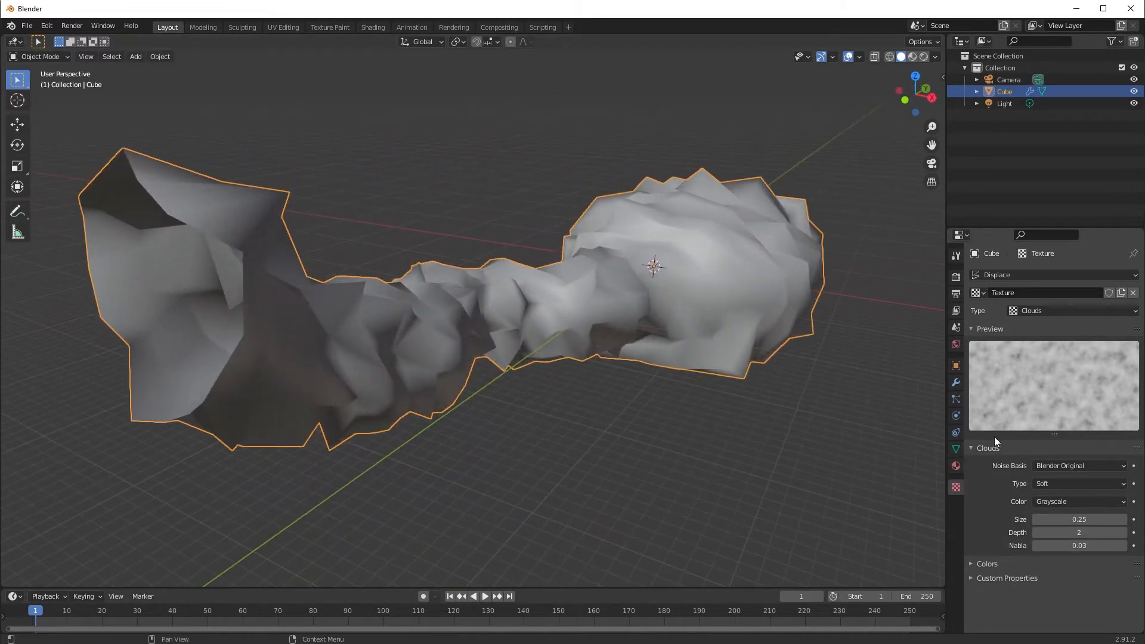
Set the Displace modifier's strength to 0.4 and check the roughened walls inside the tunnel.
click(955, 382)
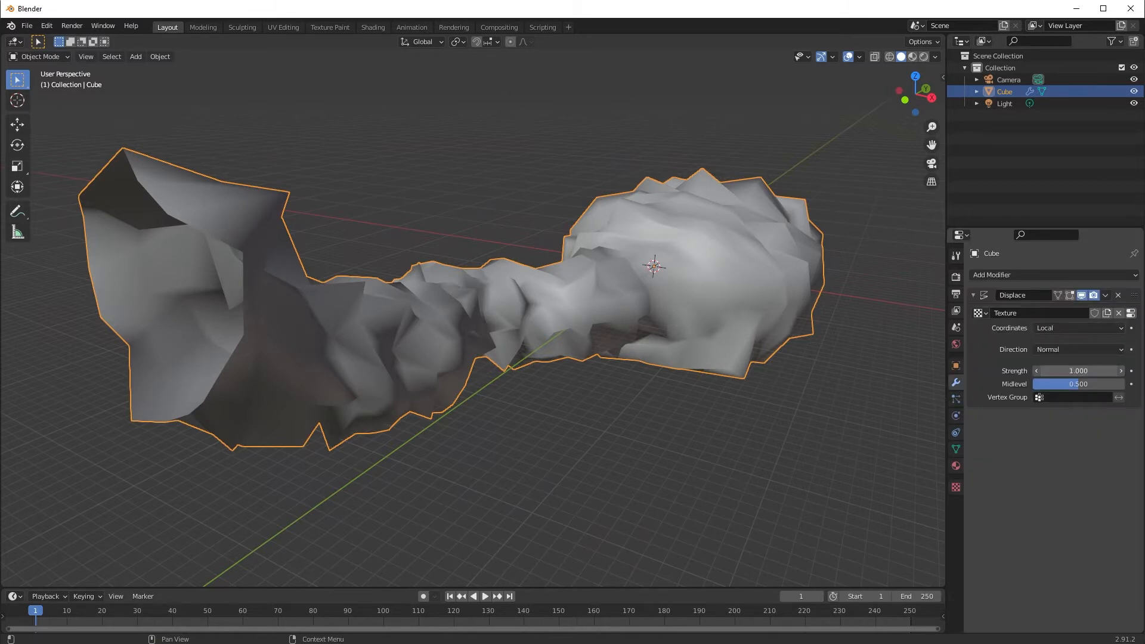
mouse_move(1078, 371)
mouse_down()
mouse_move(990, 370)
mouse_move(1059, 370)
mouse_up()
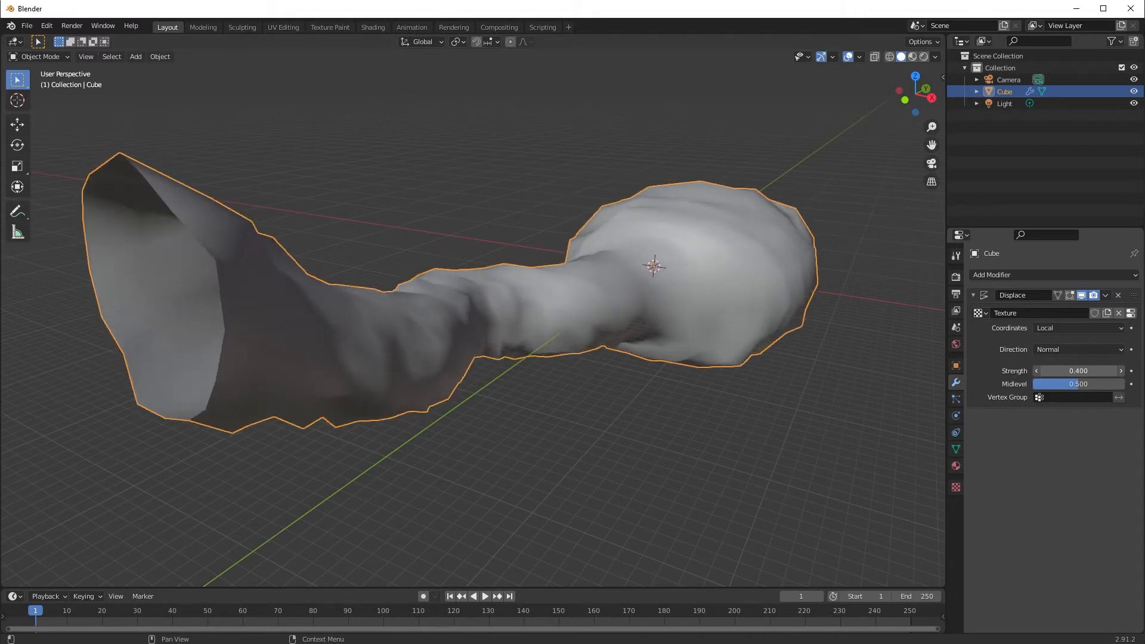
middle_drag(728, 381, 543, 343)
scroll(544, 343, up, 3)
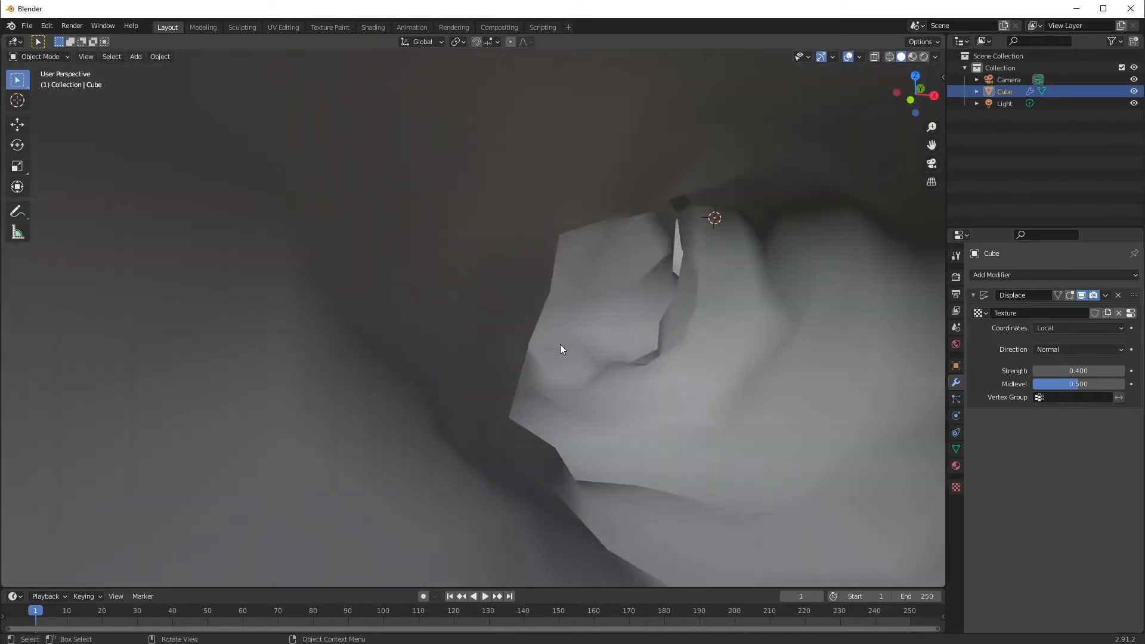
middle_drag(617, 351, 632, 388)
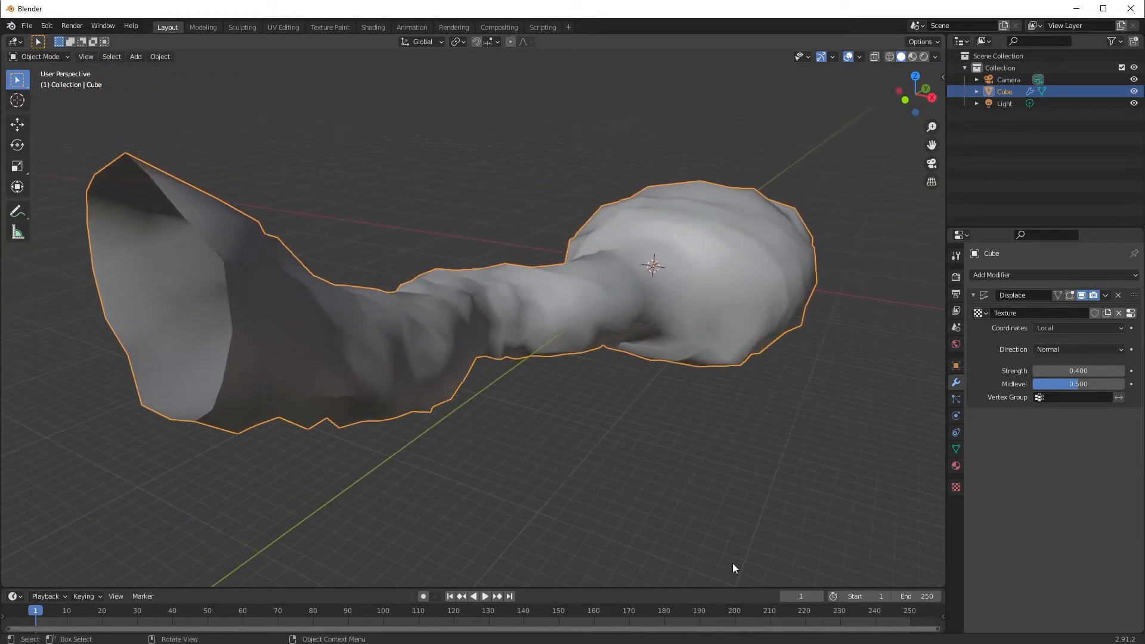
Turn on the Face Orientation overlay and examine which way the faces point outside the cave and inside the tunnel.
middle_drag(404, 355, 474, 336)
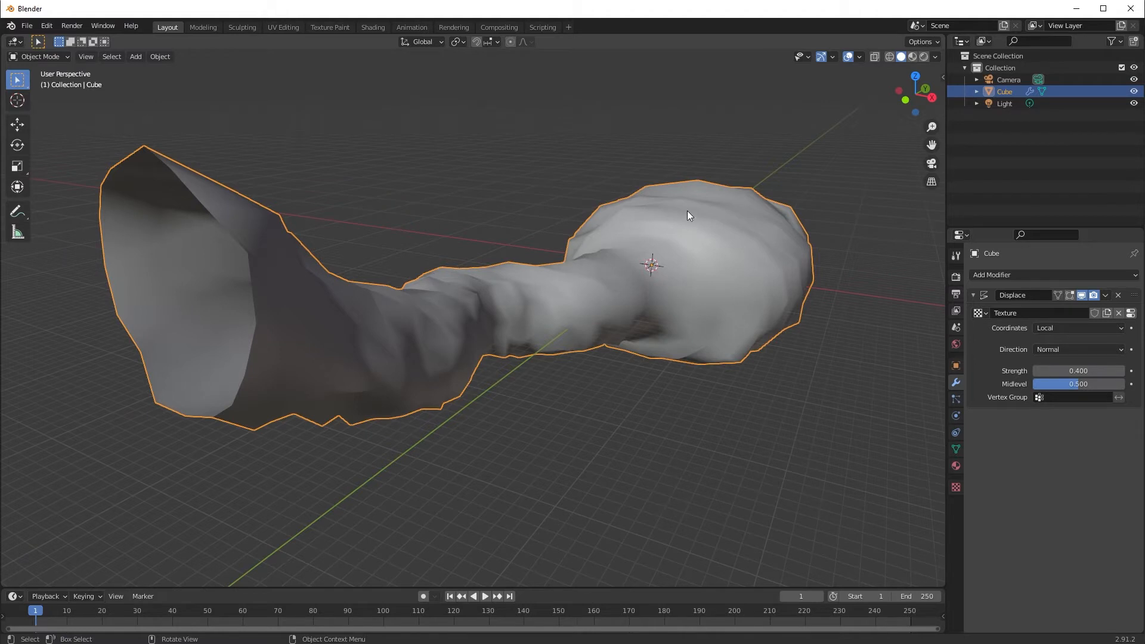
middle_drag(322, 340, 543, 318)
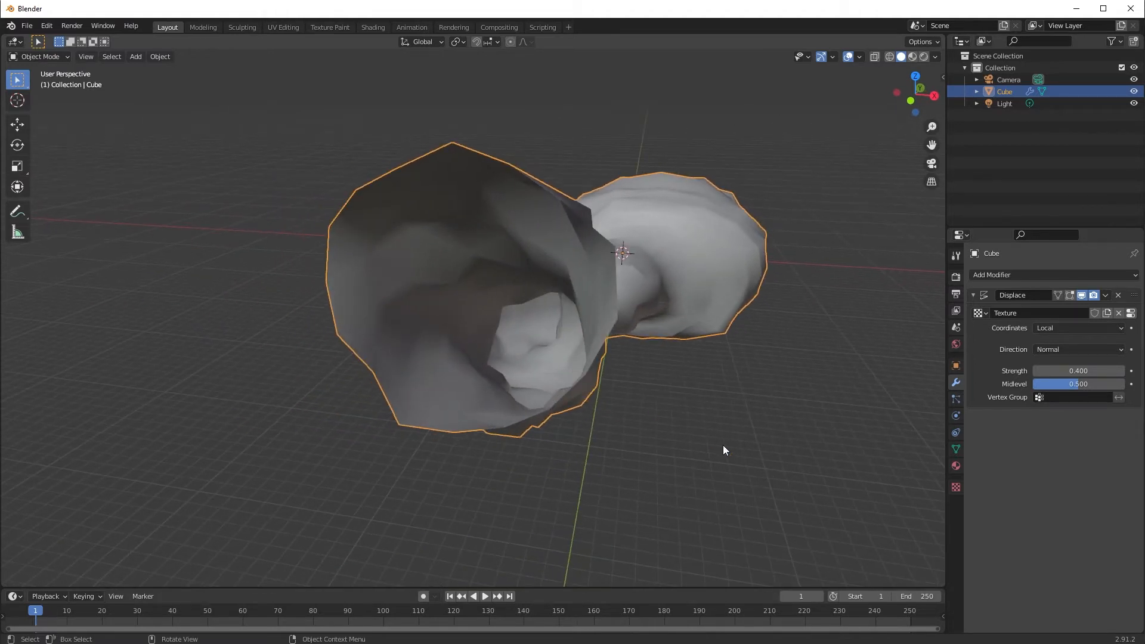
middle_drag(627, 382, 650, 234)
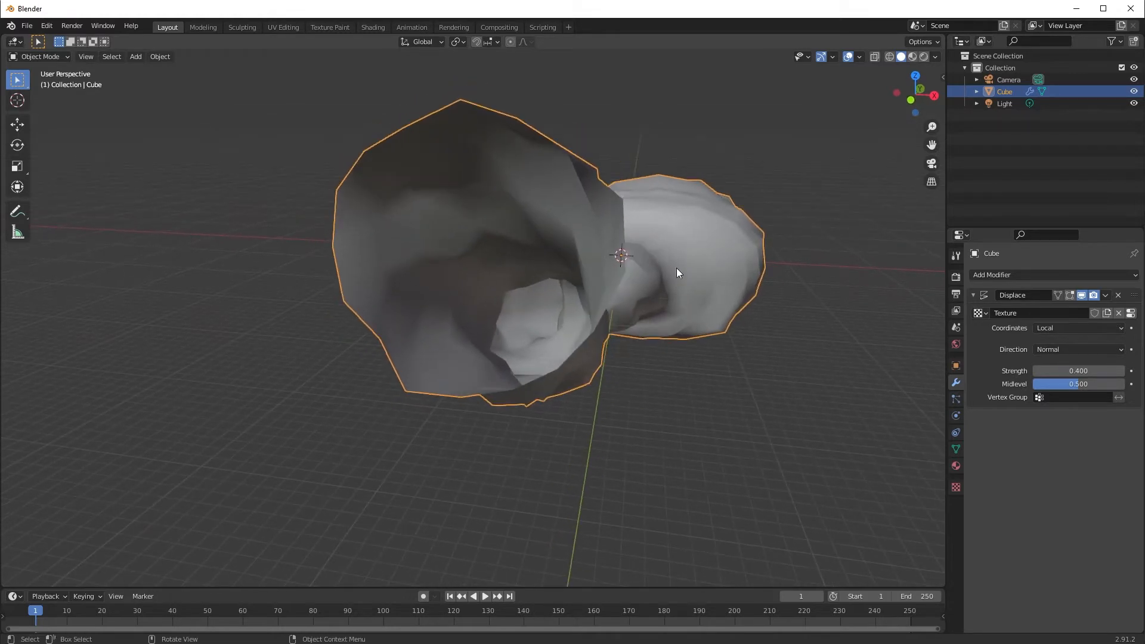
middle_drag(695, 320, 687, 321)
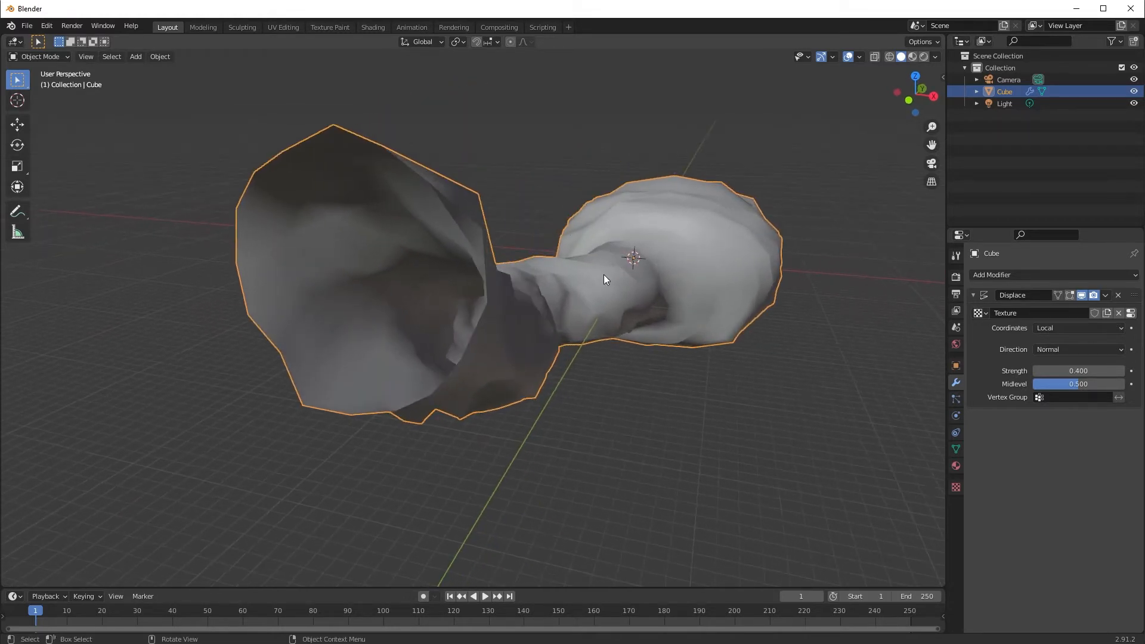
click(859, 58)
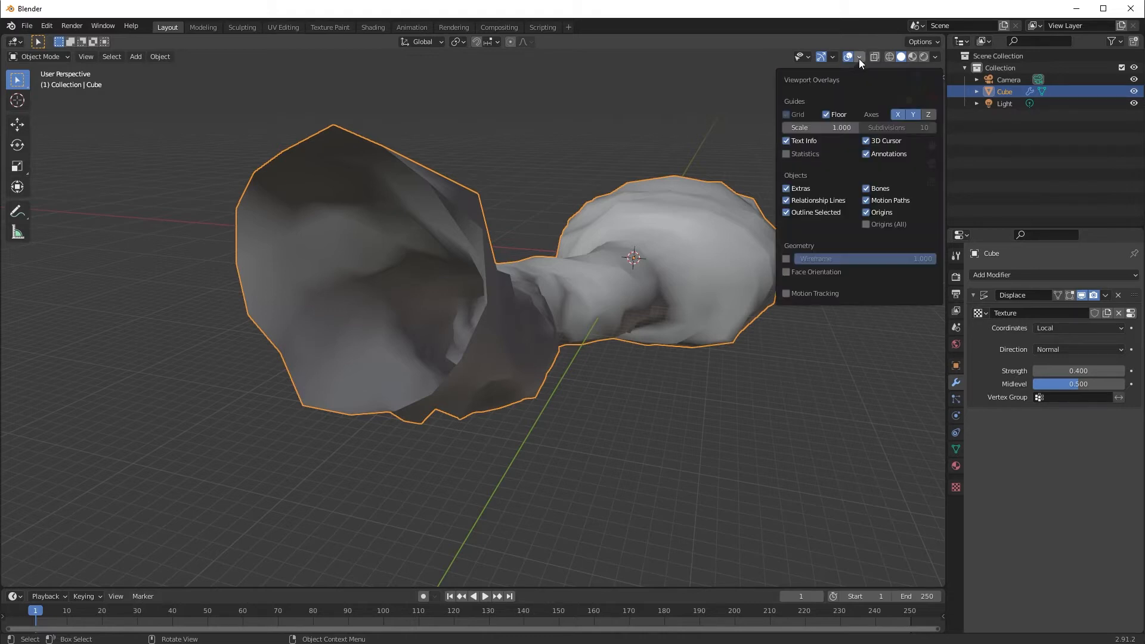
click(788, 273)
middle_drag(676, 396, 610, 355)
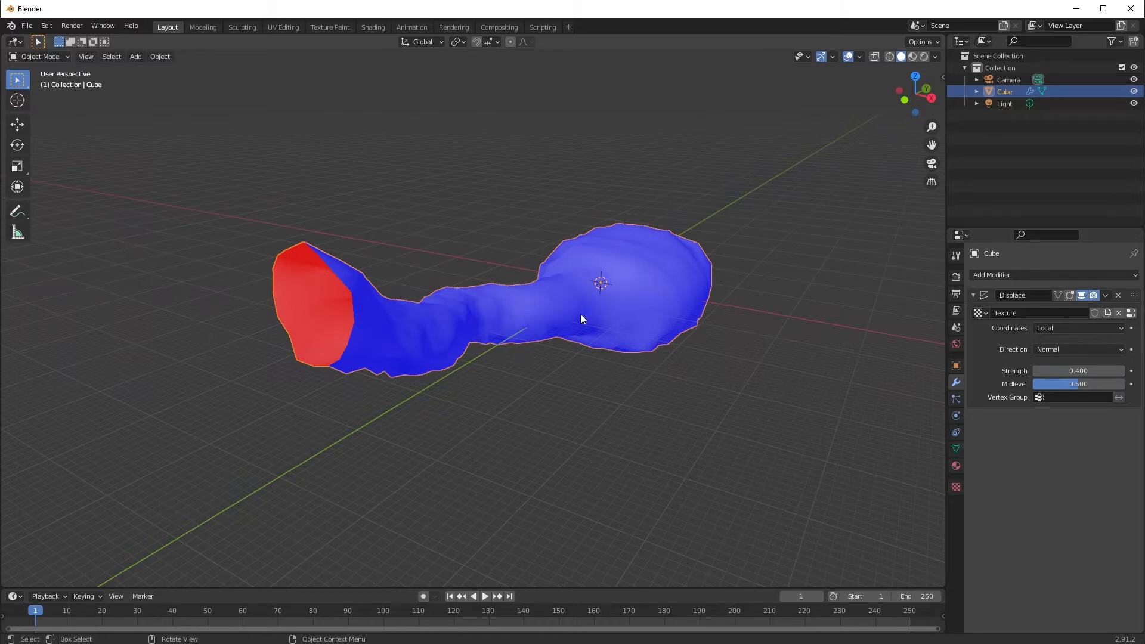
middle_drag(581, 314, 363, 349)
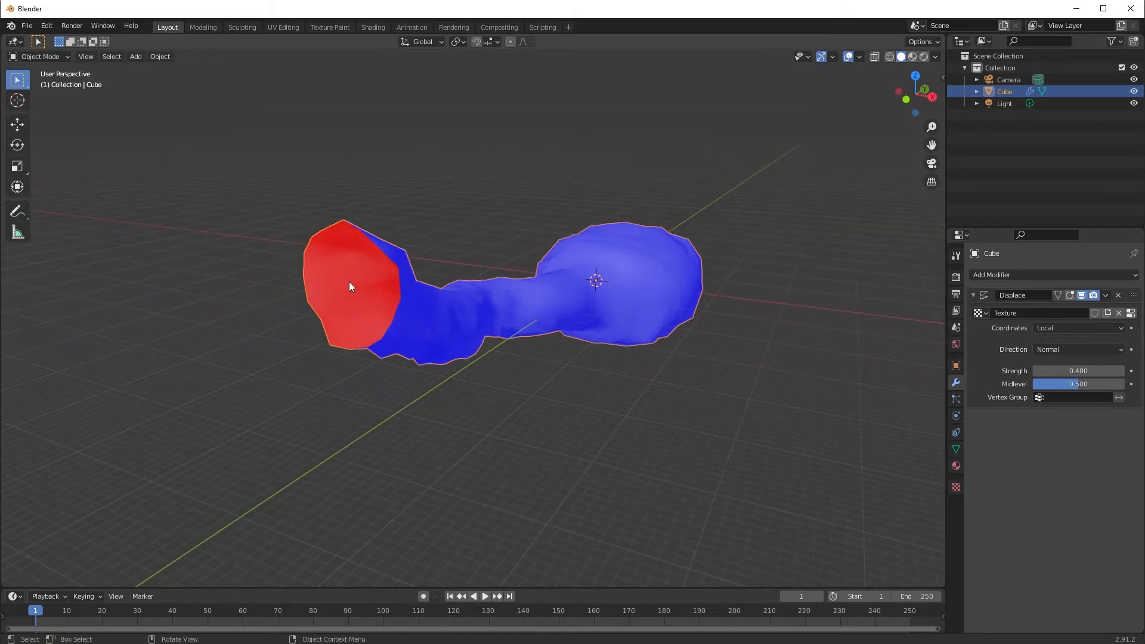
middle_drag(321, 297, 671, 292)
scroll(671, 292, up, 10)
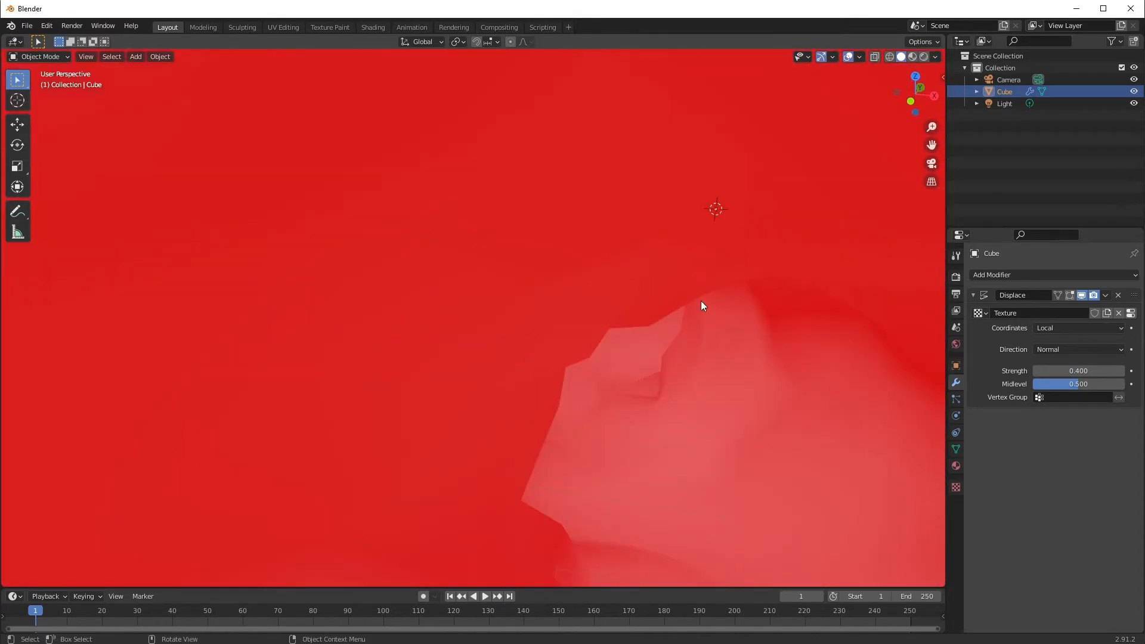
Flip the normals of all faces of the cave mesh so they point into the tunnel and room.
scroll(650, 339, down, 10)
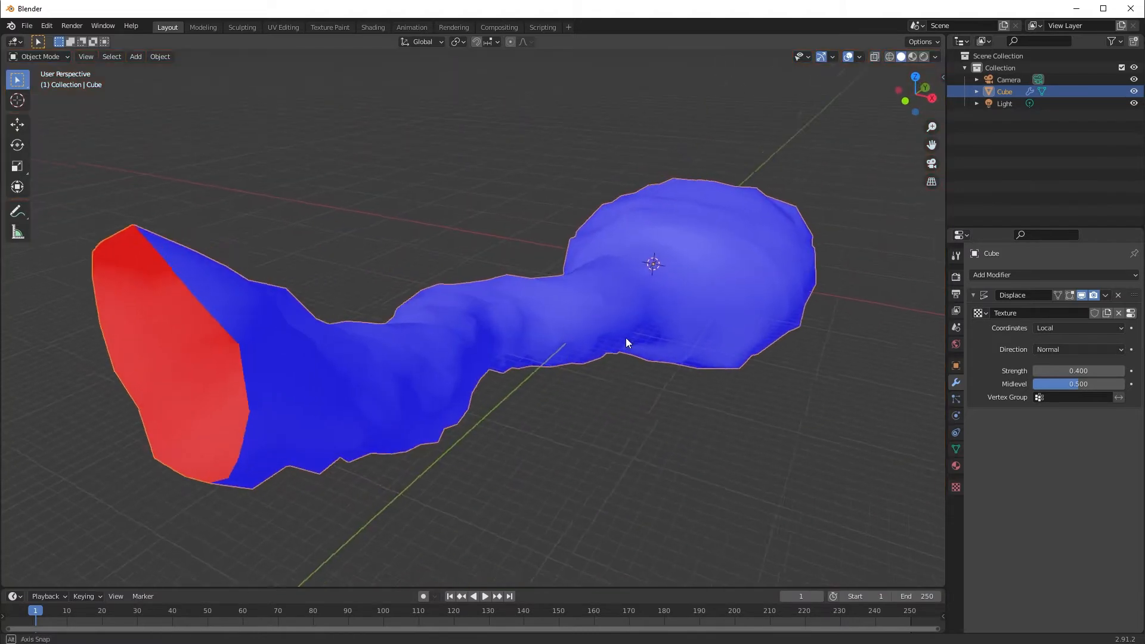
scroll(613, 331, down, 2)
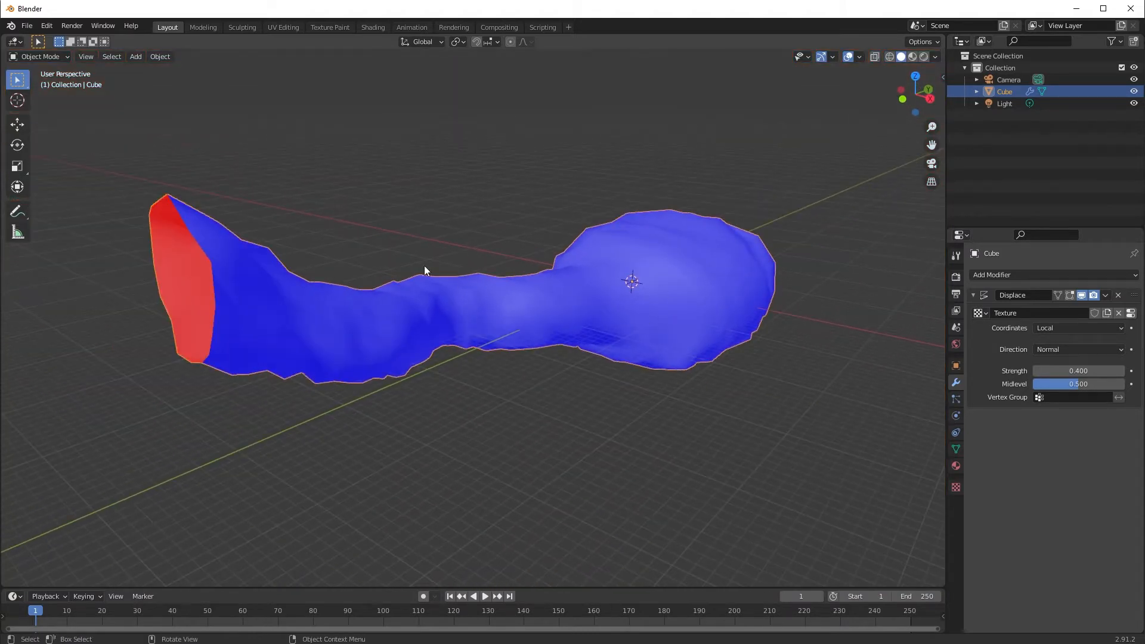
click(108, 57)
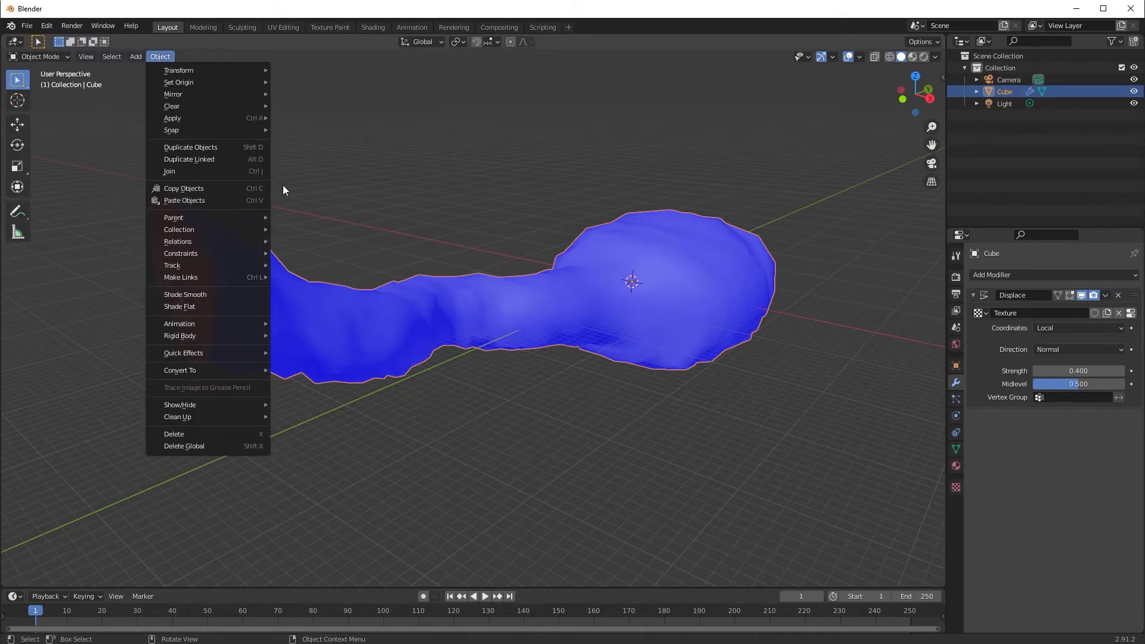
key(Tab)
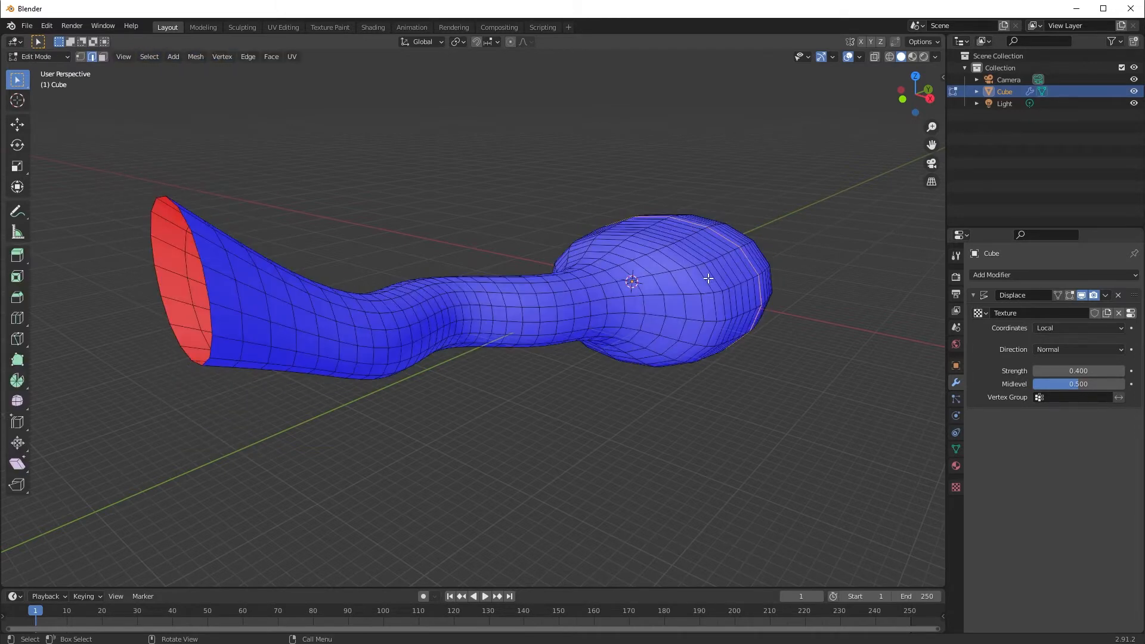
key(3)
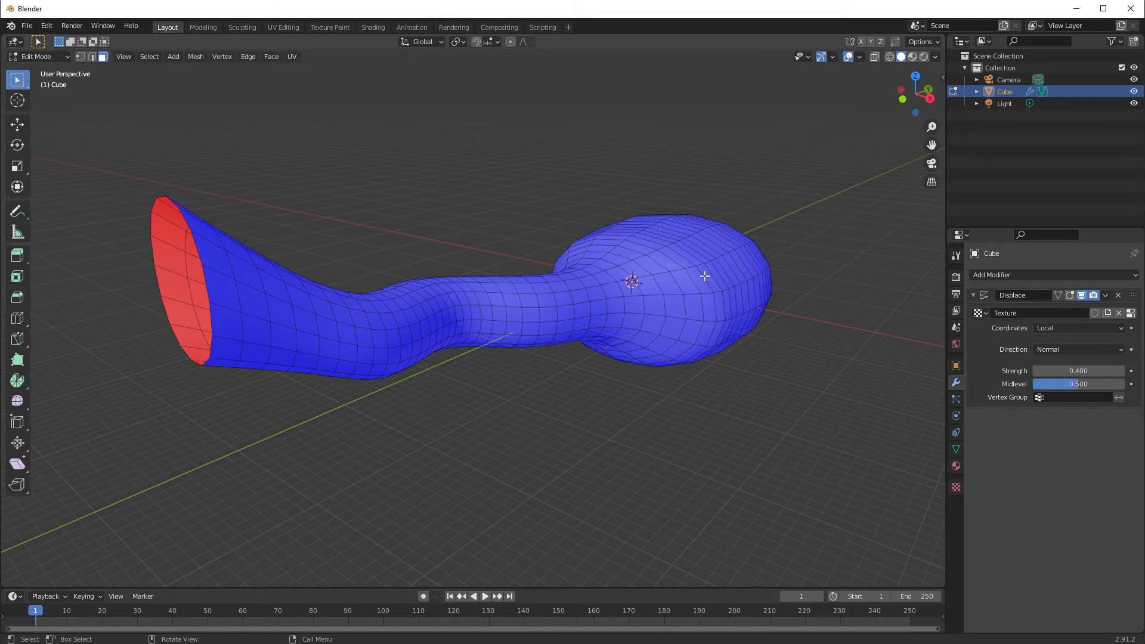
key(a)
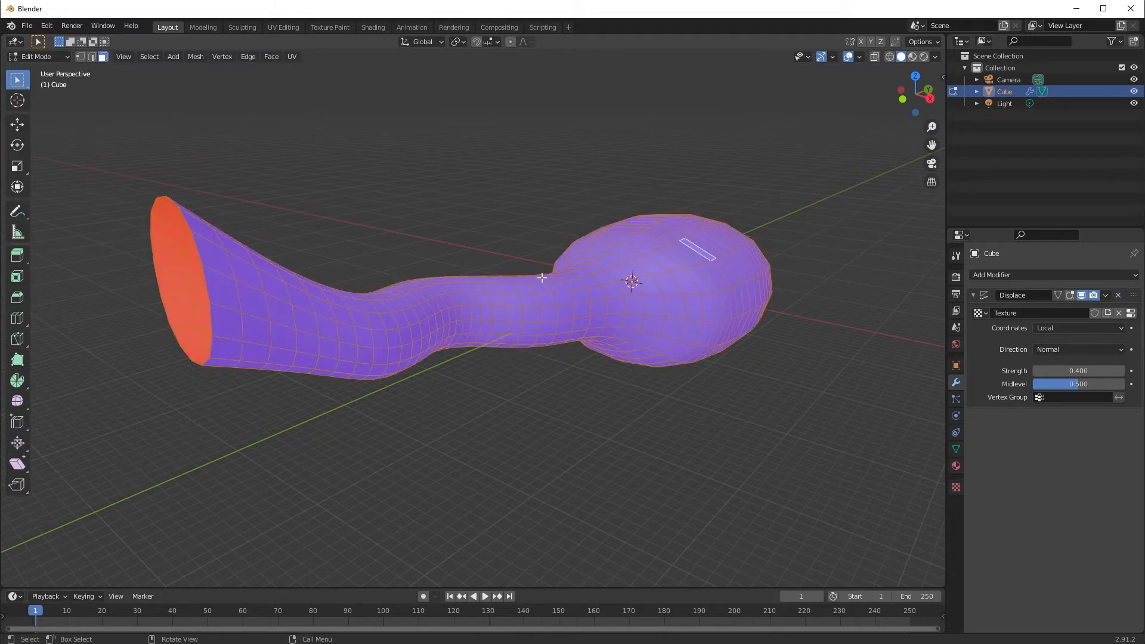
middle_drag(549, 280, 547, 268)
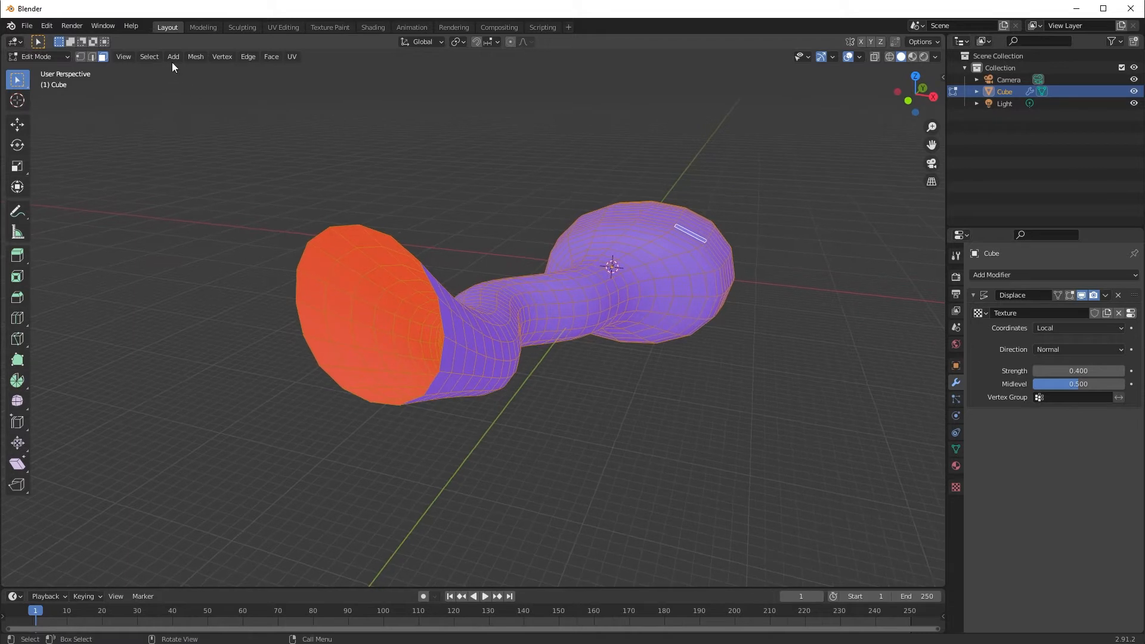
click(199, 57)
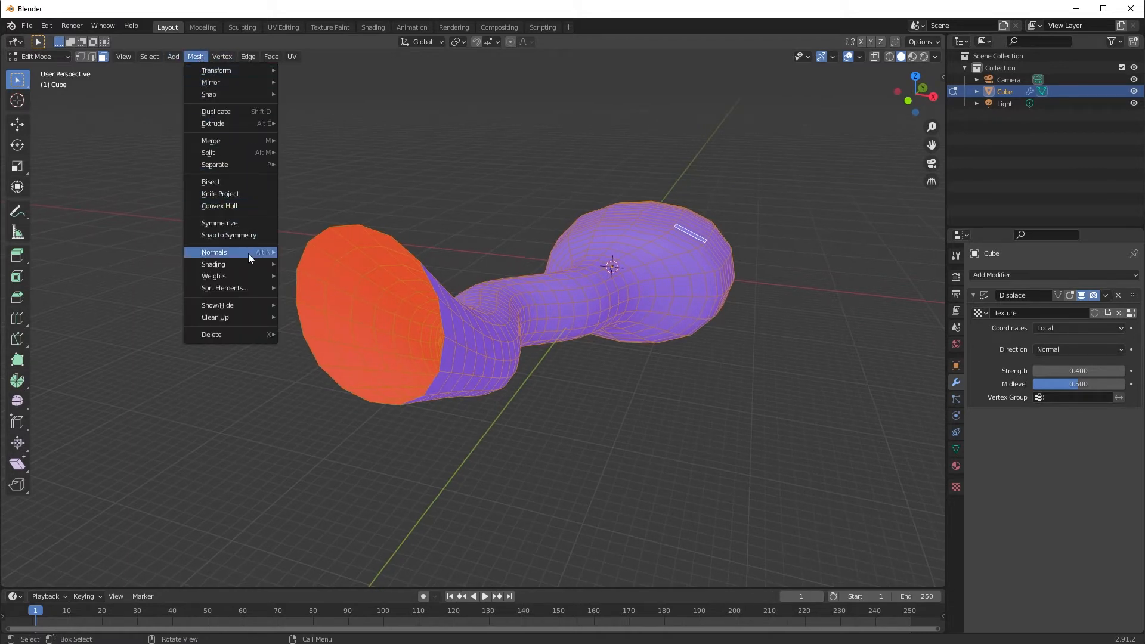
mouse_move(249, 257)
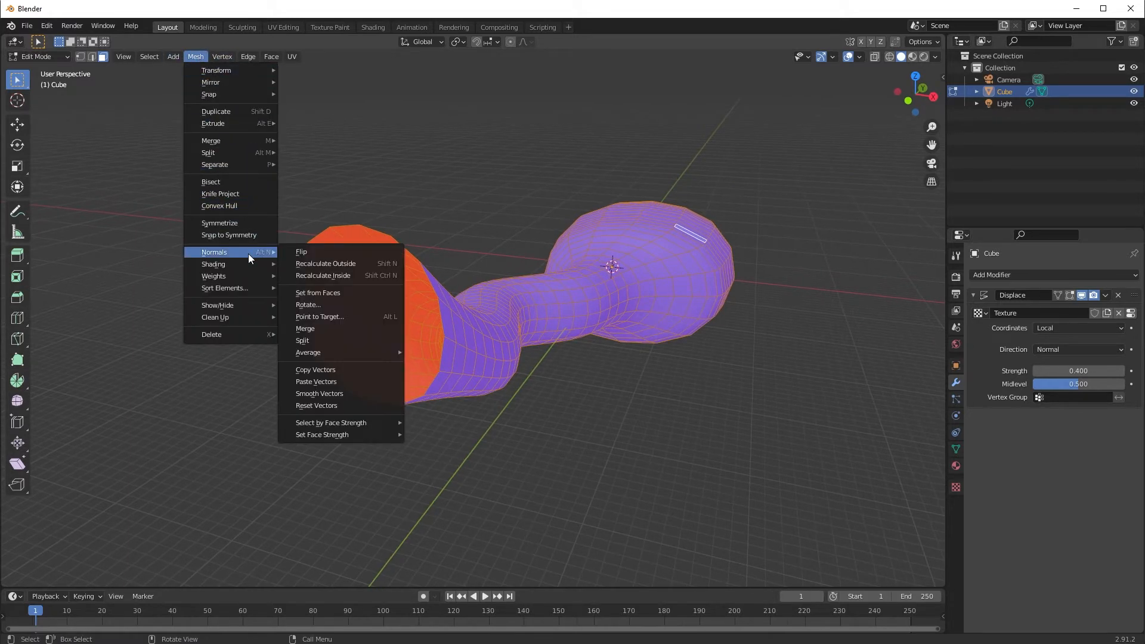
click(310, 253)
middle_drag(455, 322, 531, 376)
key(Tab)
Move the cave object along the Y axis until the tunnel entrance lines up with the world origin.
scroll(631, 368, down, 2)
scroll(631, 368, up, 2)
scroll(632, 368, down, 3)
scroll(632, 368, down, 2)
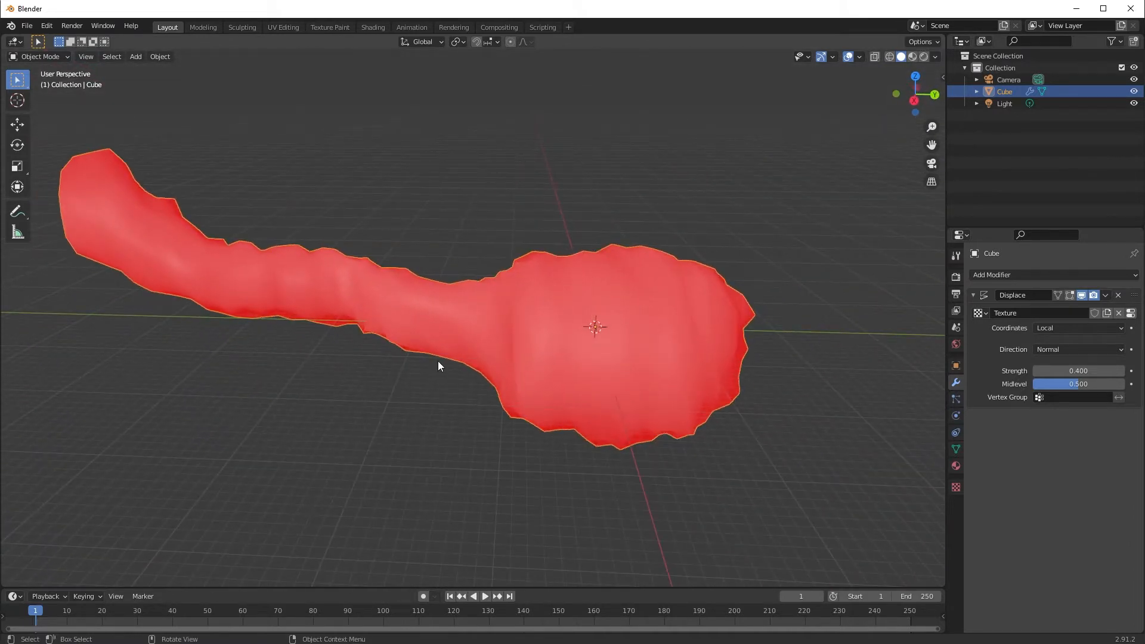
scroll(439, 356, down, 2)
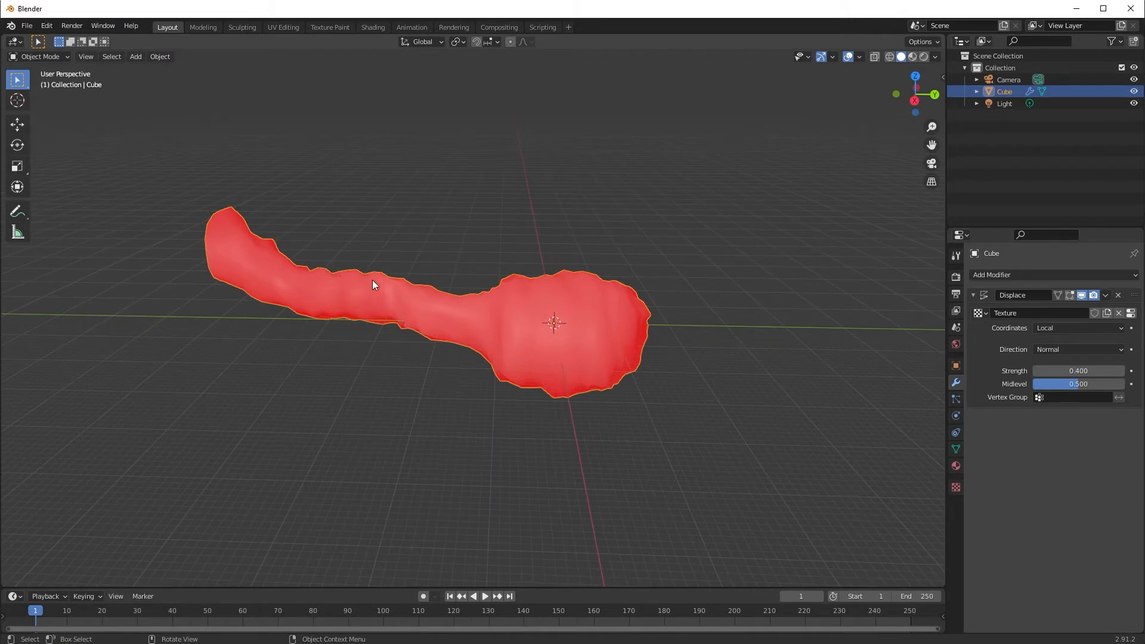
middle_drag(372, 281, 535, 284)
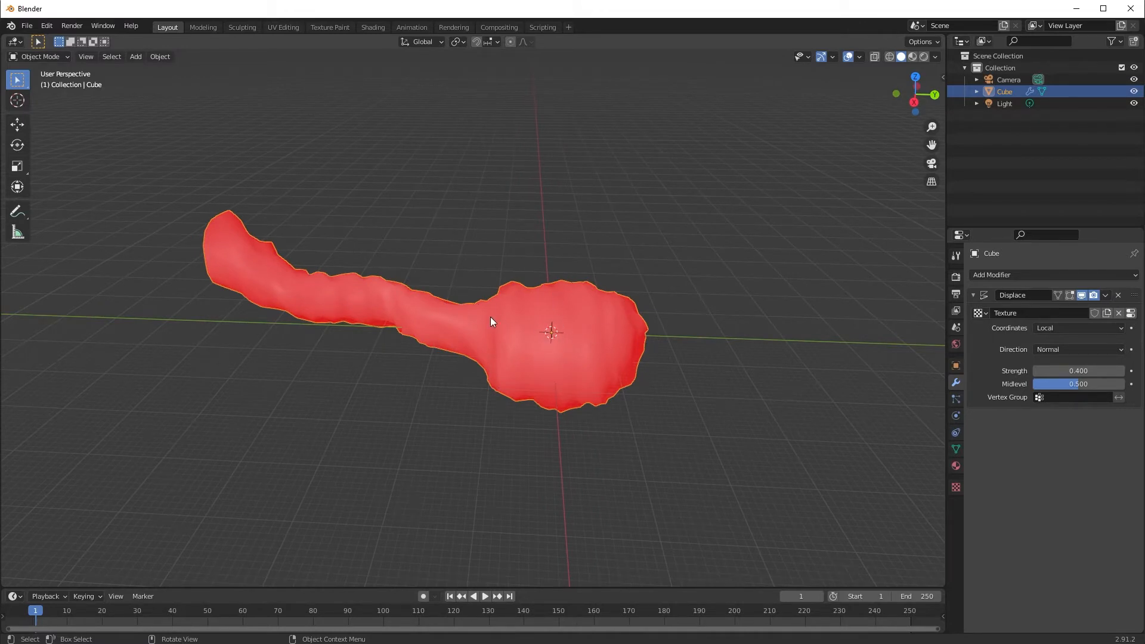
key(g)
key(y)
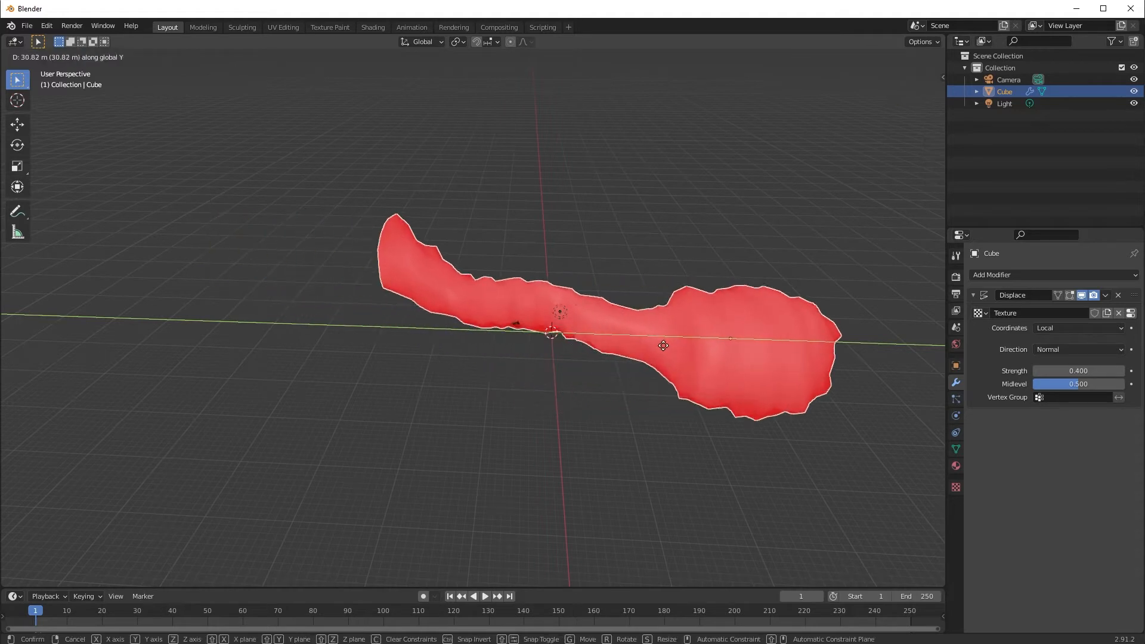
click(823, 352)
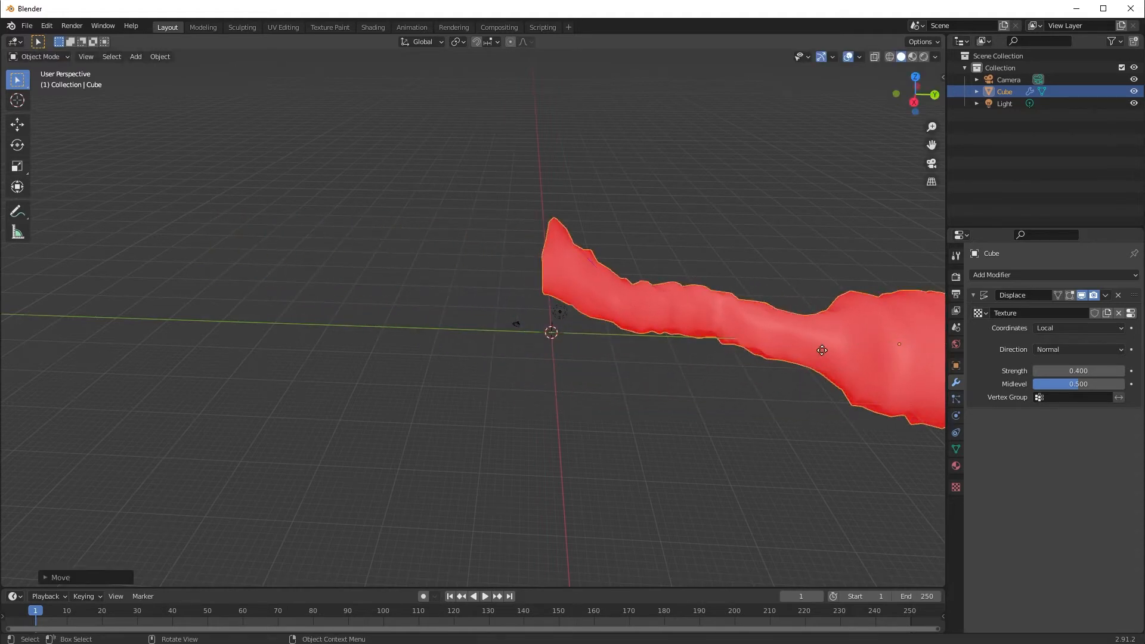
Adjust the cave's position along Z and X so the lower edge of its entrance sits at the world origin.
key(g)
key(z)
click(820, 415)
middle_drag(639, 363, 743, 364)
key(g)
key(x)
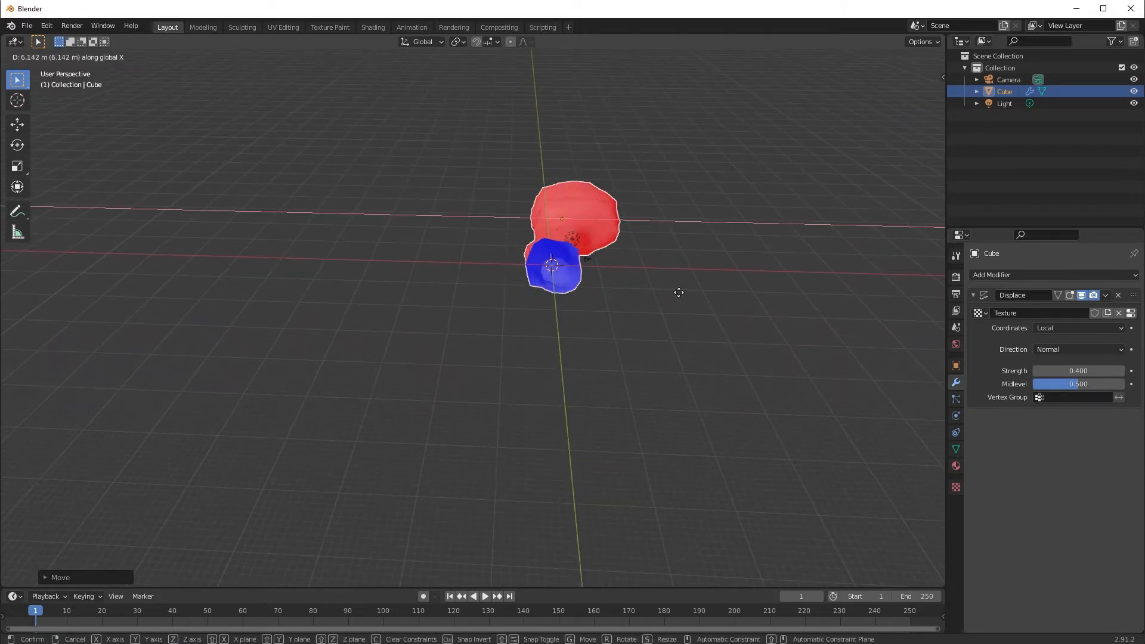
click(676, 299)
middle_drag(649, 296, 560, 266)
key(g)
key(z)
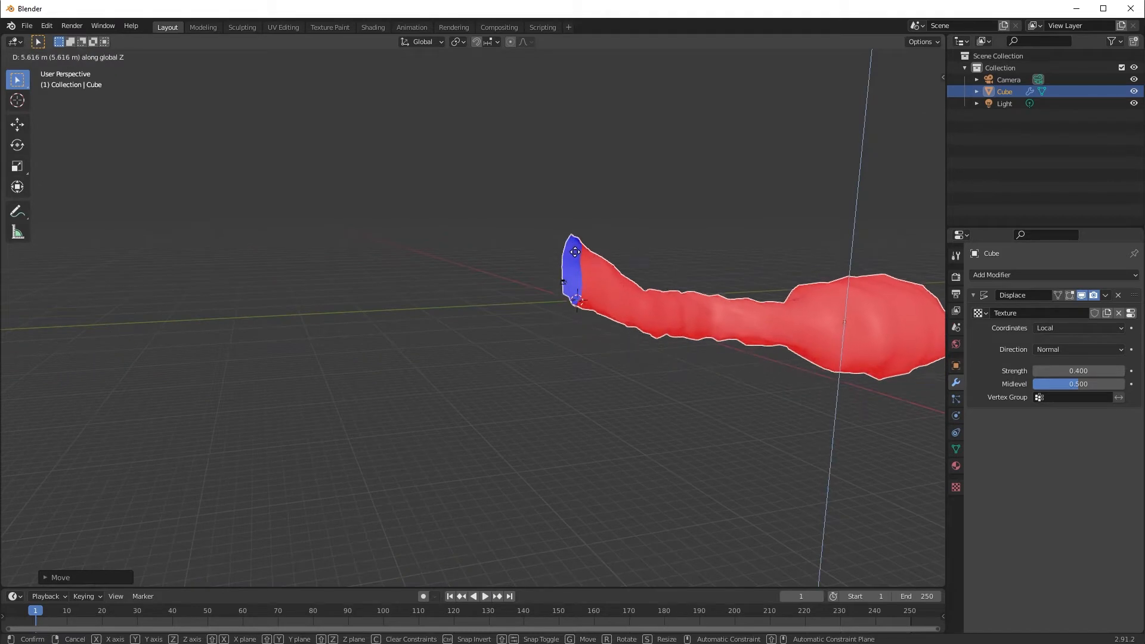
click(576, 255)
middle_drag(575, 255, 656, 300)
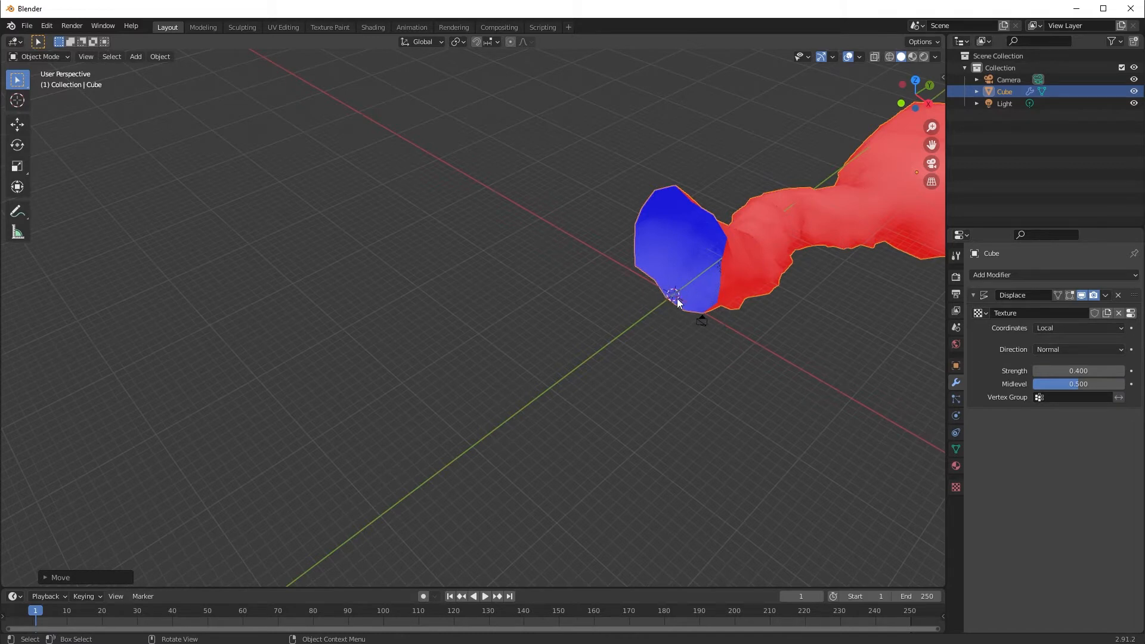
middle_drag(791, 301, 495, 339)
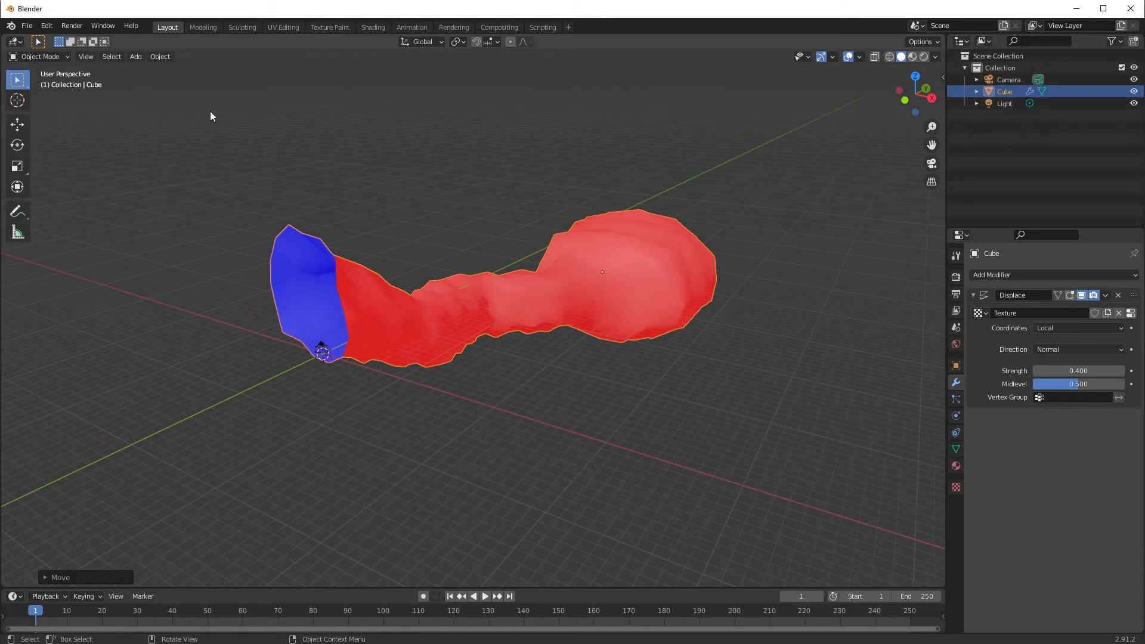
Rename the Cube object to Cave.
double_click(1006, 91)
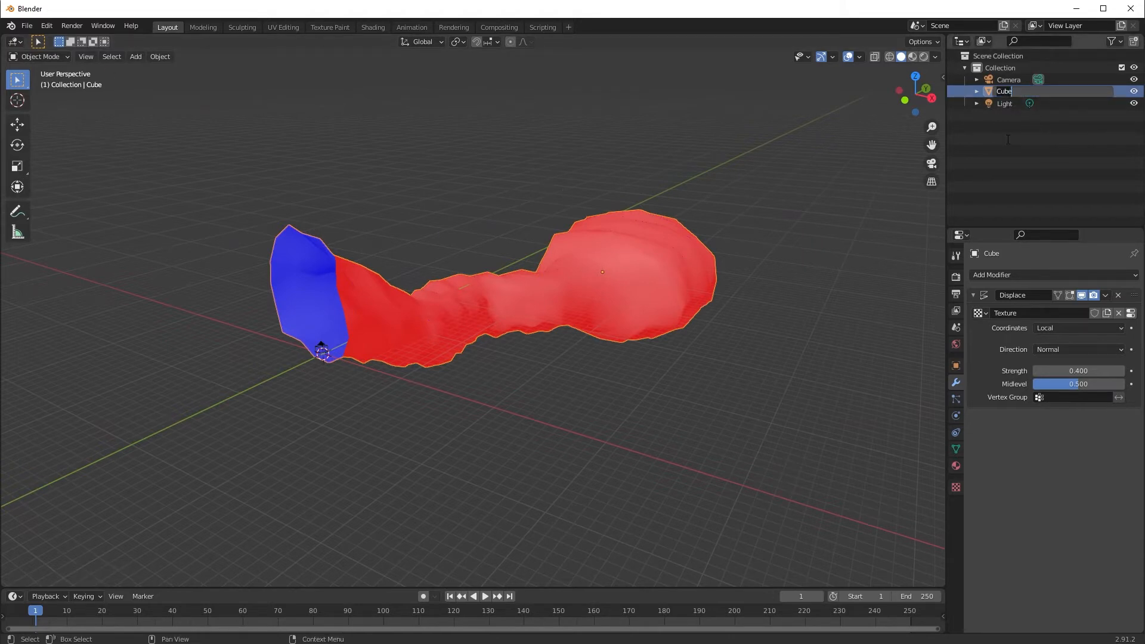
key(Return)
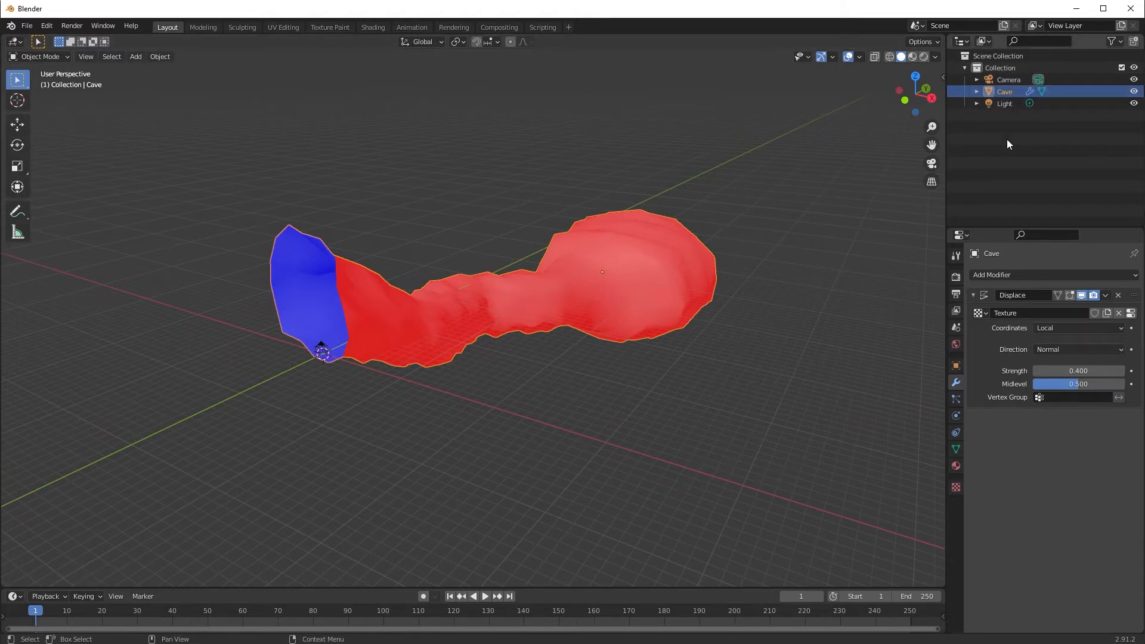
click(27, 26)
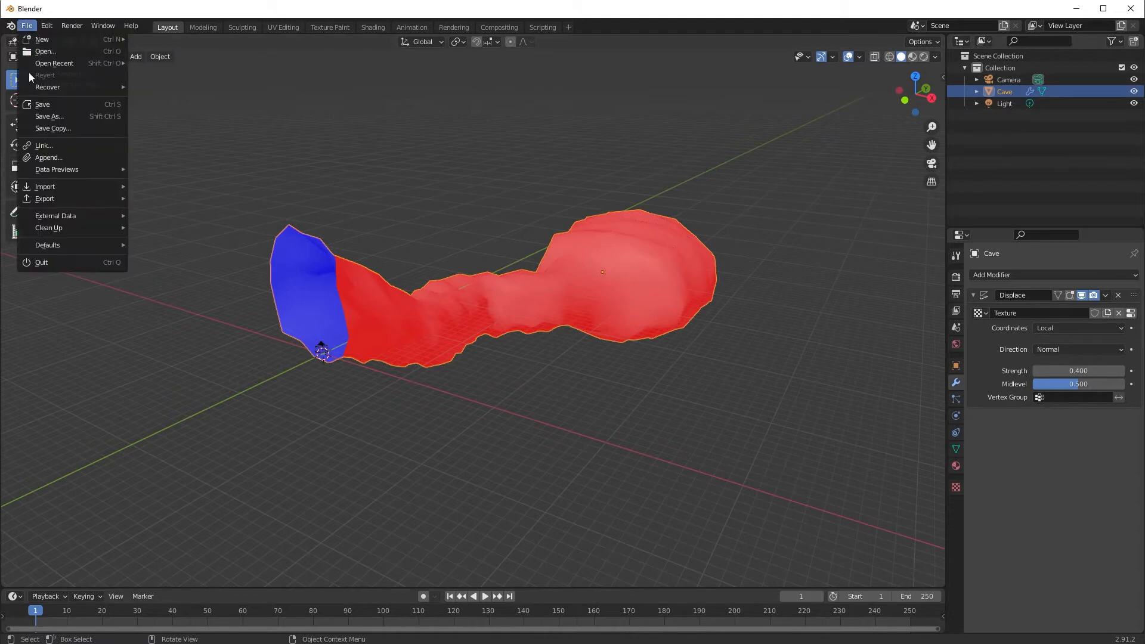
mouse_move(83, 197)
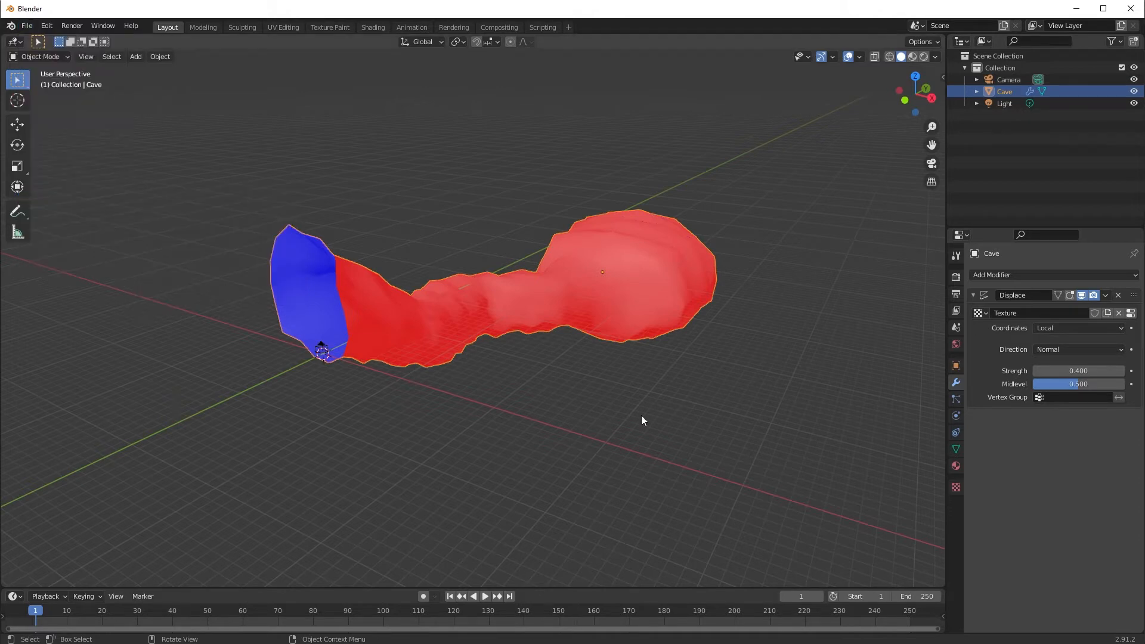
Switch to the UV Editing workspace with the cave object selected and bring the tunnel and room into view.
click(455, 279)
click(283, 27)
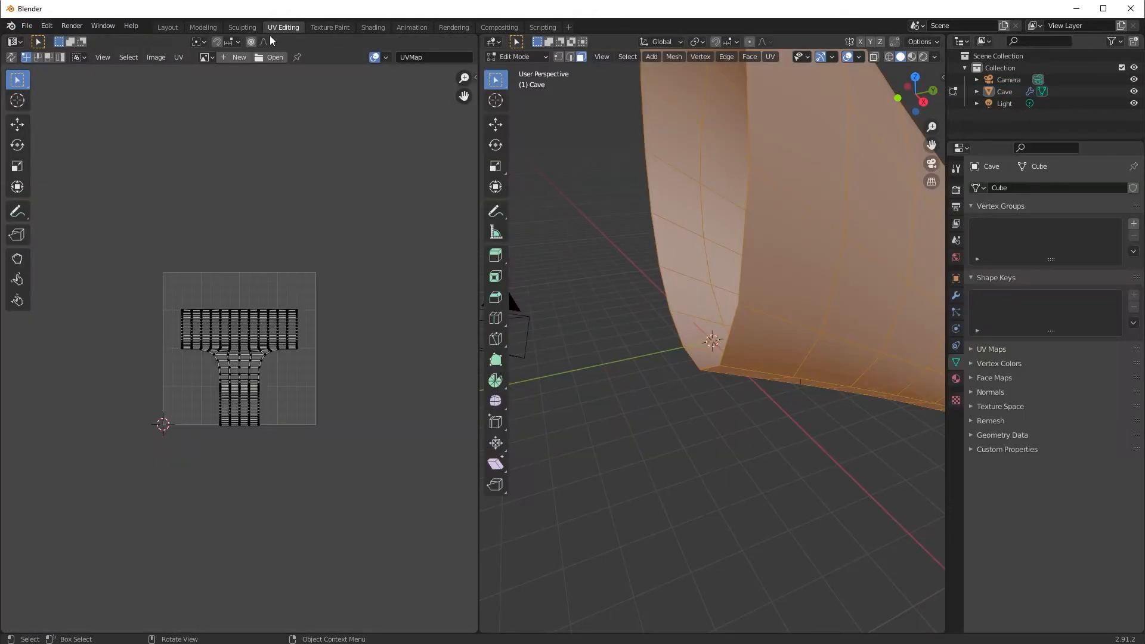
middle_drag(794, 371, 823, 393)
scroll(829, 377, down, 4)
shift+middle_drag(892, 394, 808, 409)
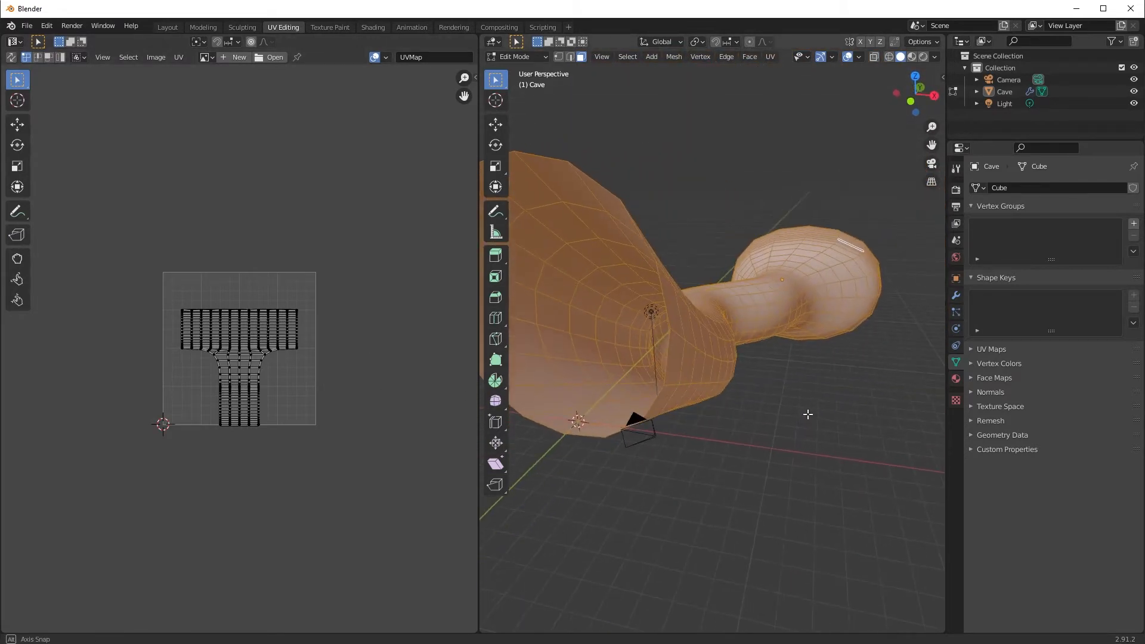
scroll(807, 414, down, 2)
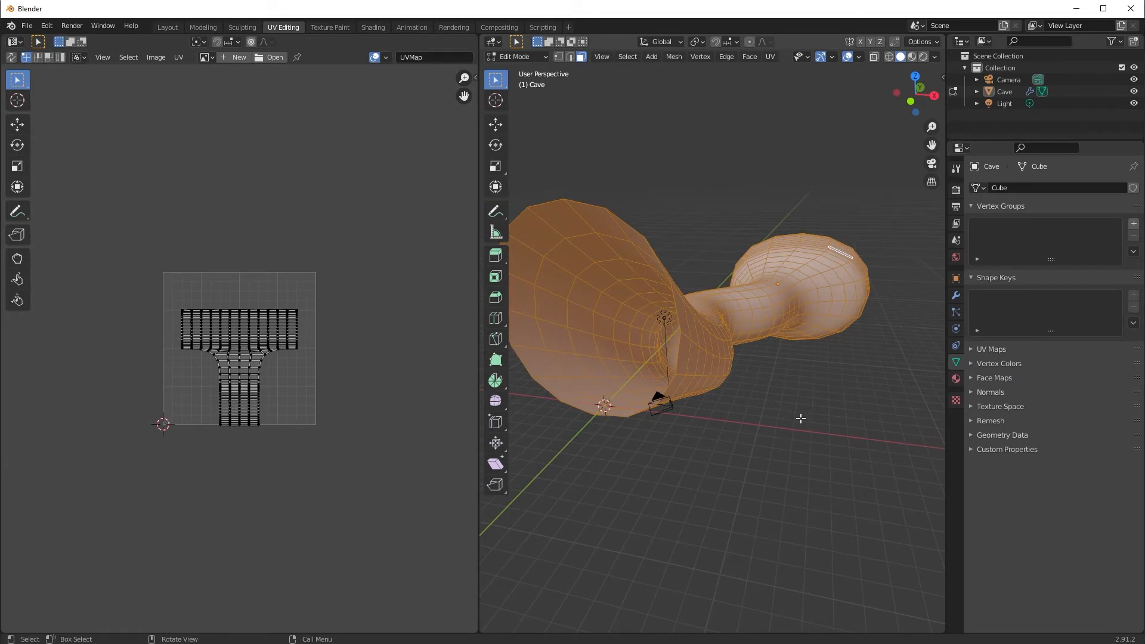
shift+middle_drag(741, 392, 593, 506)
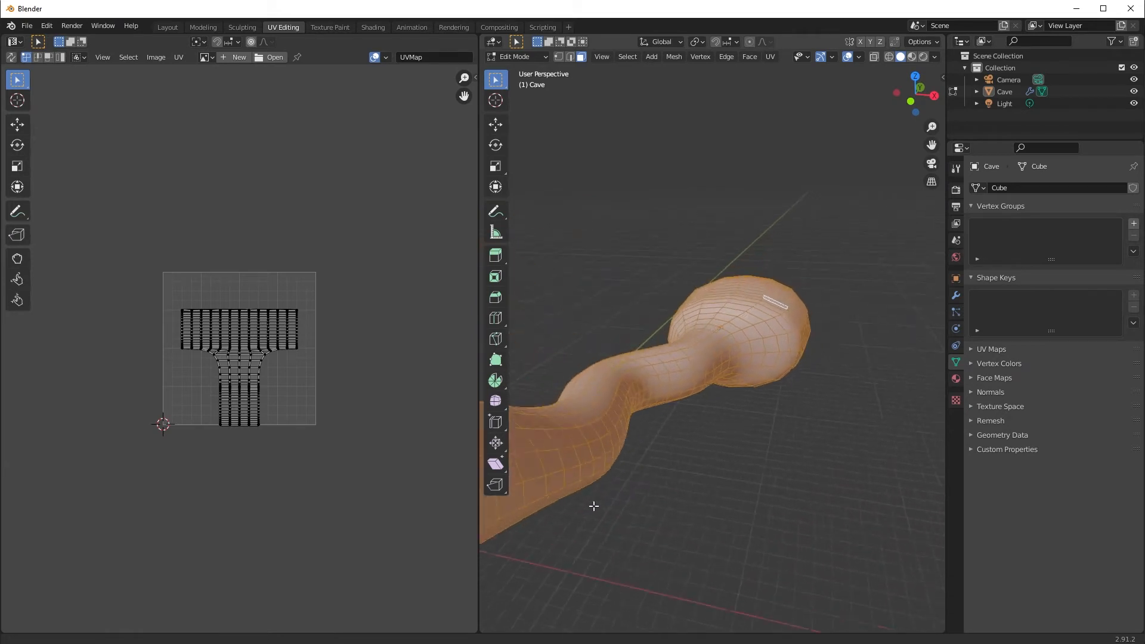
middle_drag(850, 458, 836, 380)
Mark the edge loop where the tunnel meets the cave room as a seam.
key(2)
middle_drag(765, 350, 726, 291)
alt+click(719, 293)
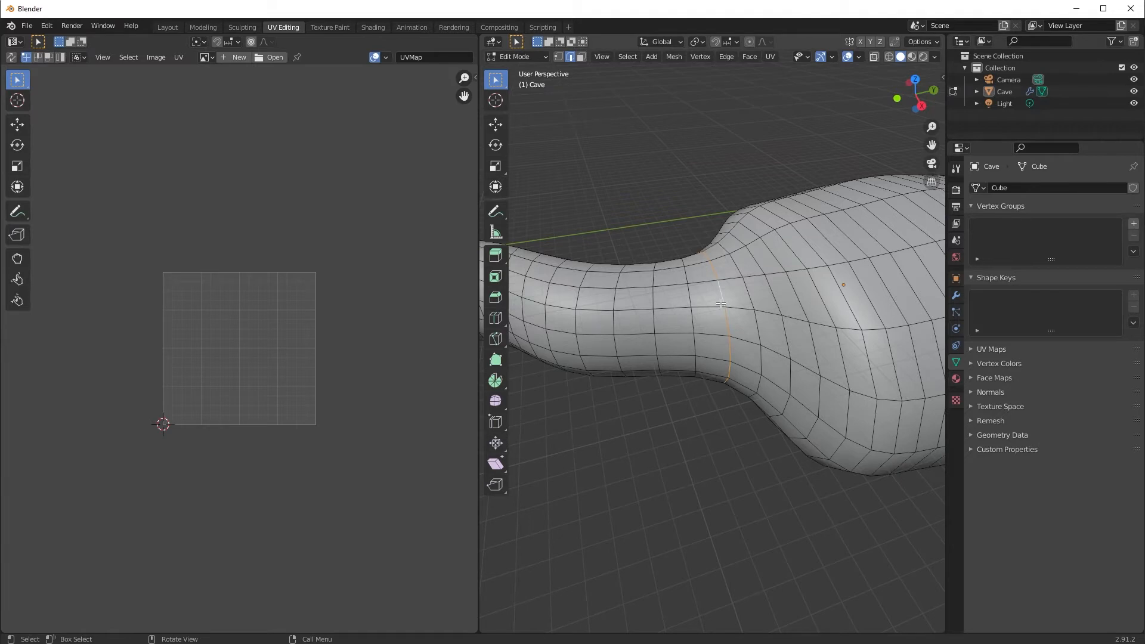
right_click(724, 309)
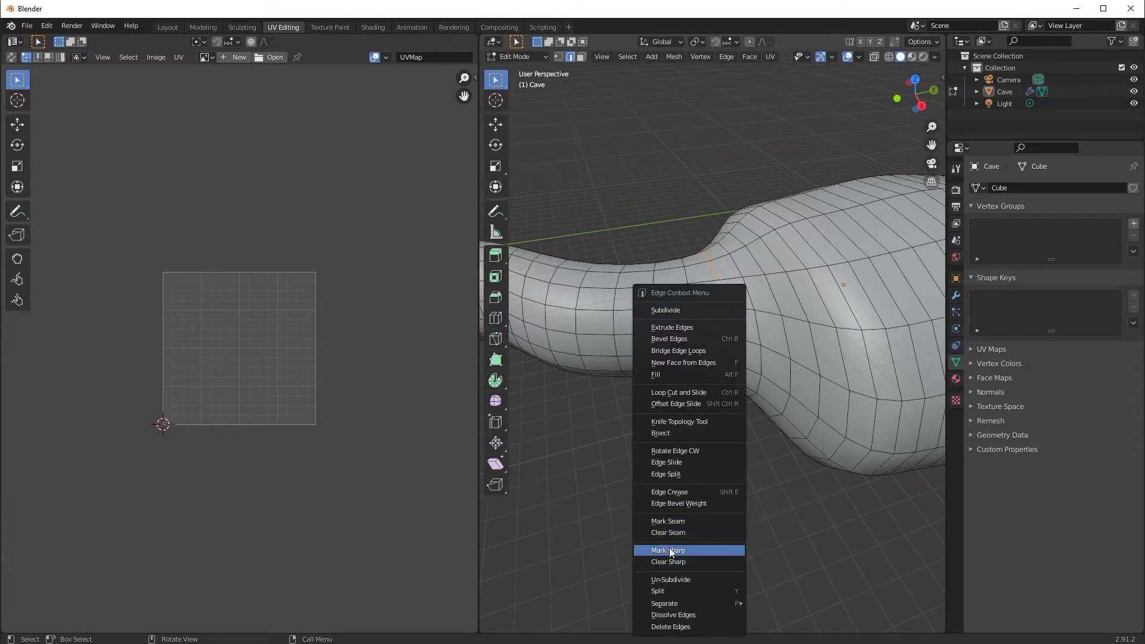
click(688, 520)
Mark a lengthwise seam along the top of the tunnel from the room's seam loop to the entrance rim.
middle_drag(701, 502, 613, 349)
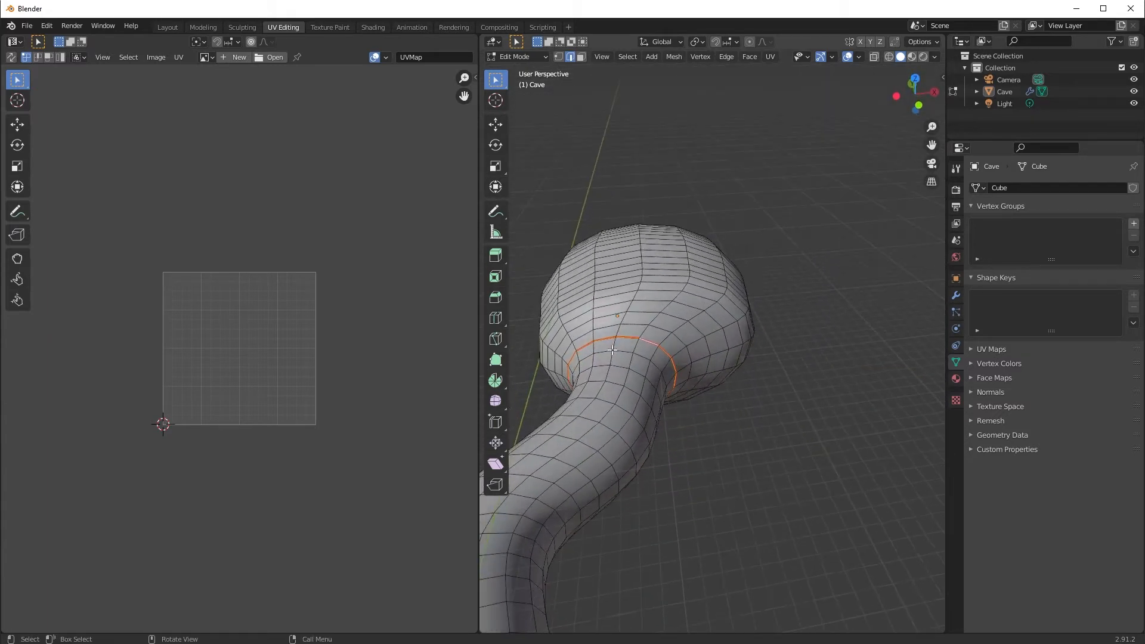
middle_drag(610, 415, 622, 368)
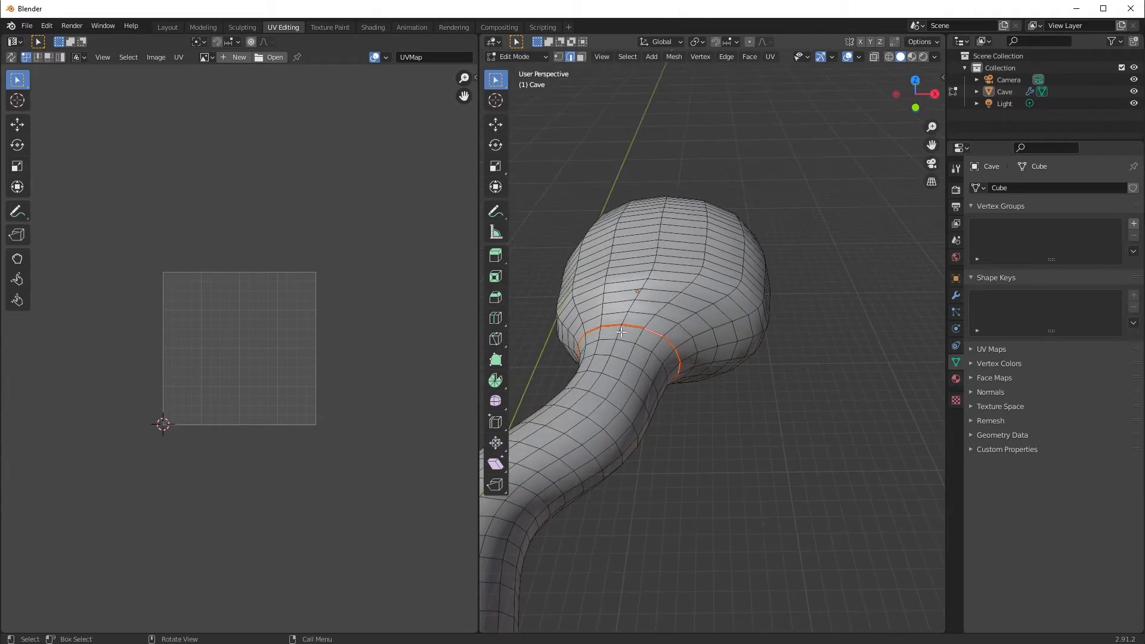
middle_drag(615, 369, 889, 315)
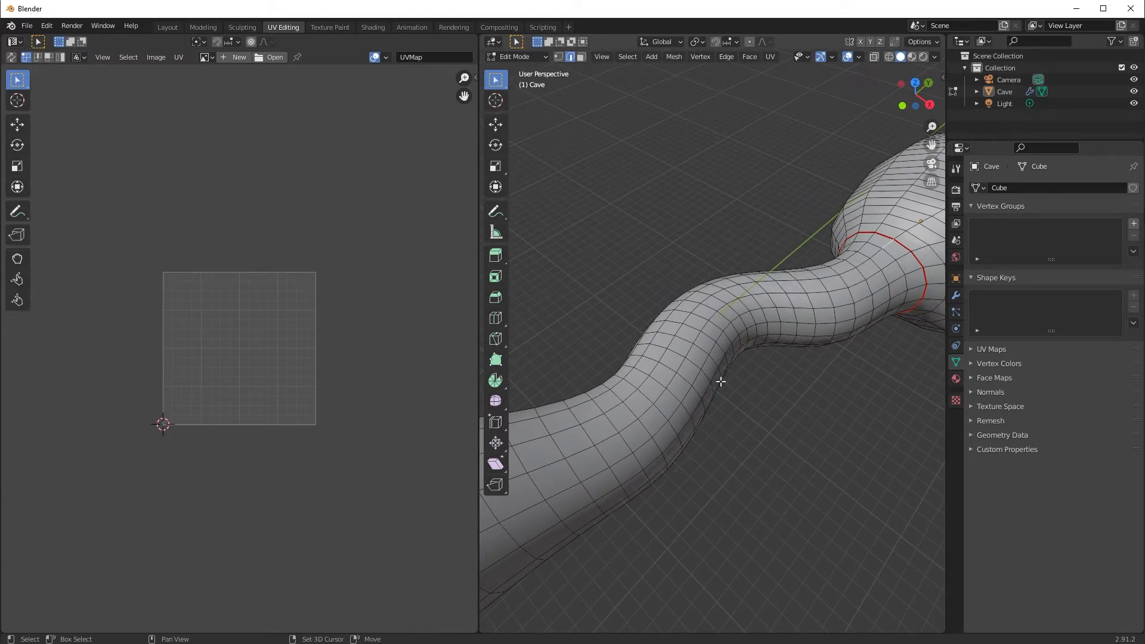
shift+middle_drag(720, 382, 858, 201)
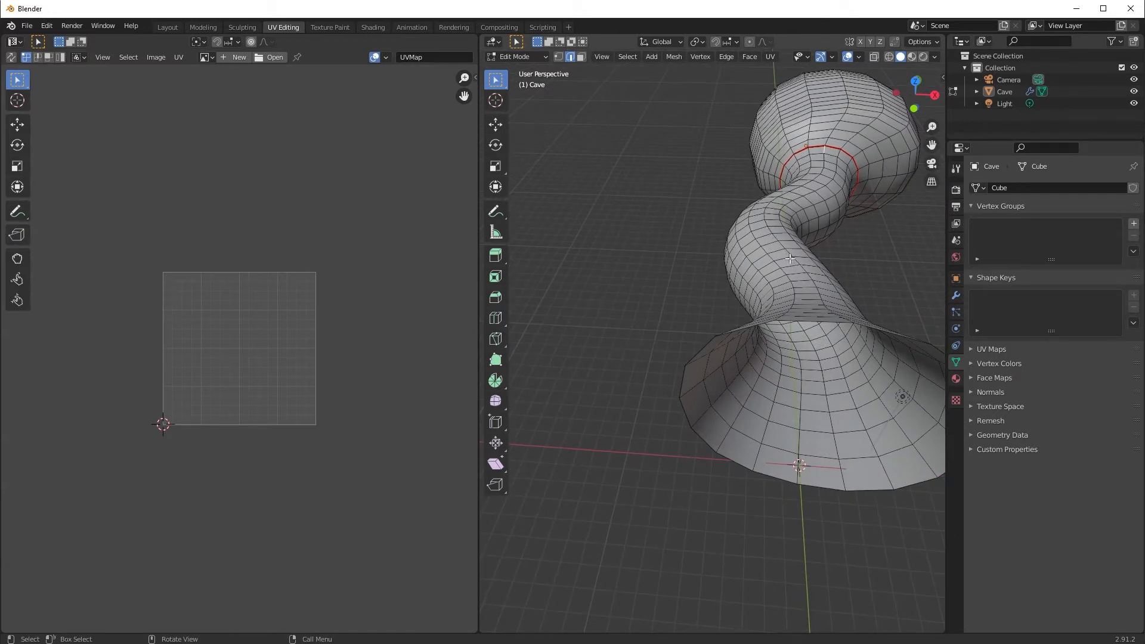
middle_drag(840, 327, 817, 399)
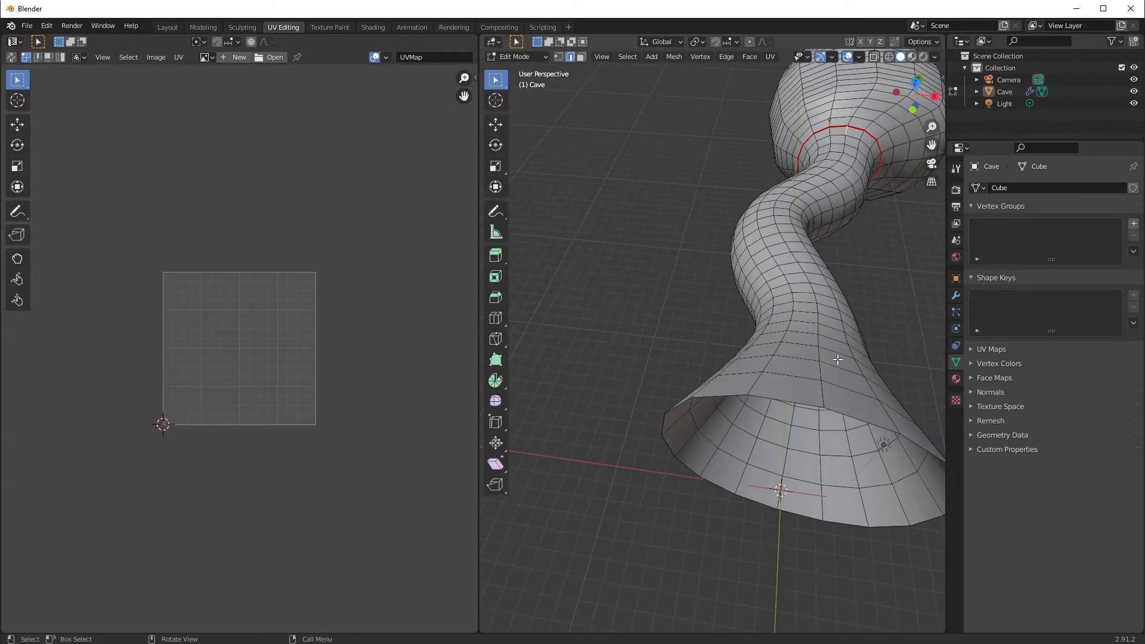
ctrl+click(821, 390)
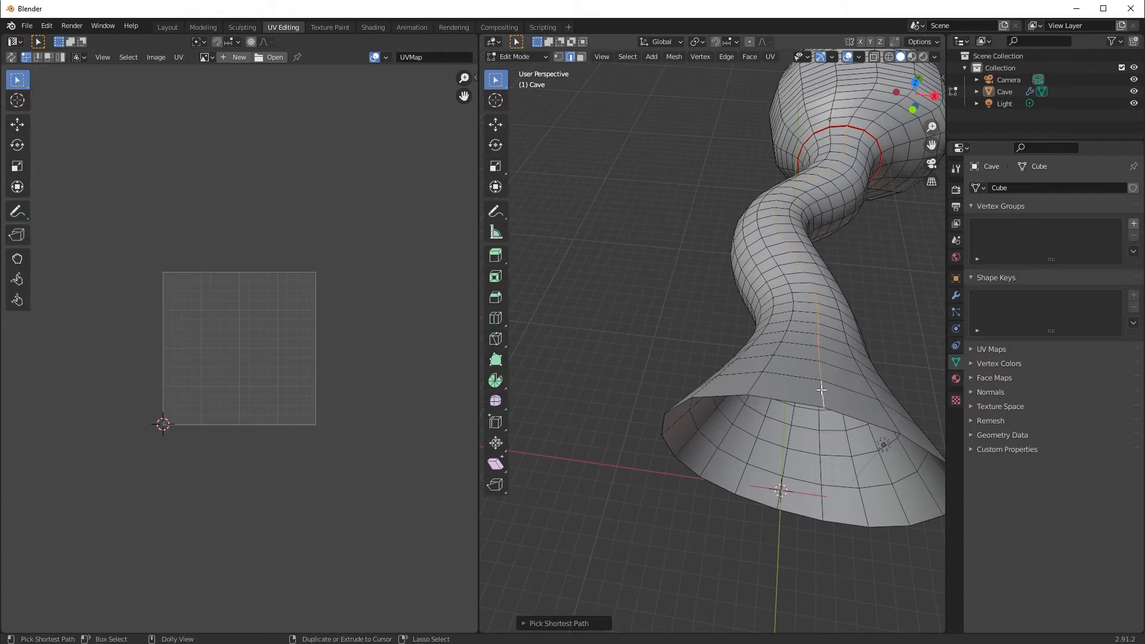
right_click(817, 312)
click(817, 313)
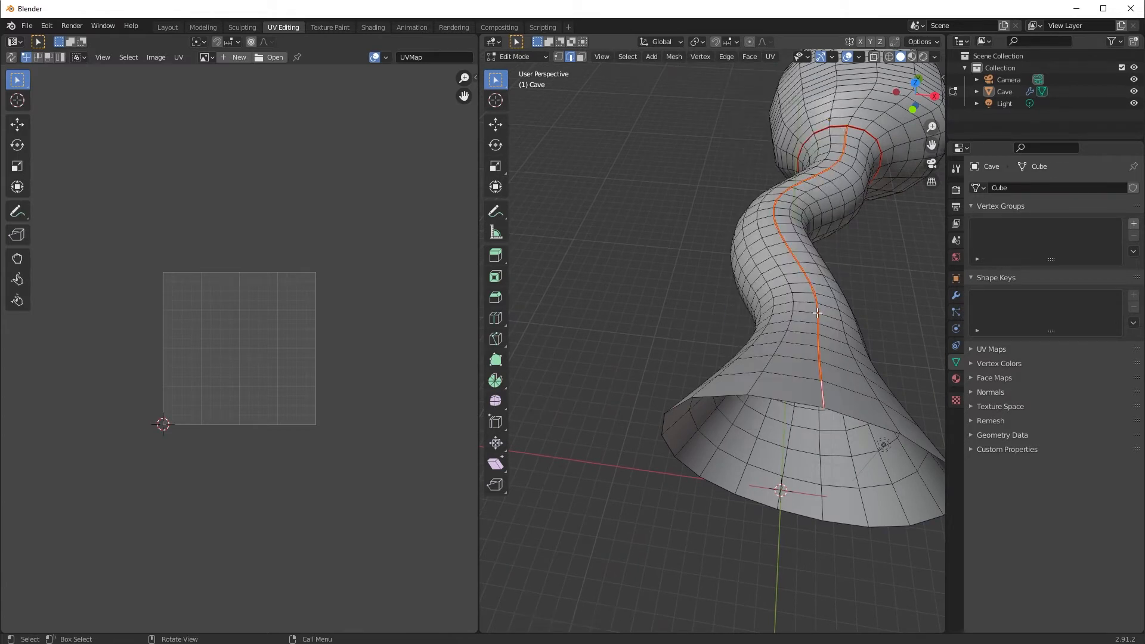
Mark a lengthwise seam along the top of the cave room from the tunnel's seam loop to the room's back end.
middle_drag(876, 328, 667, 463)
middle_drag(786, 365, 486, 377)
middle_drag(793, 334, 720, 394)
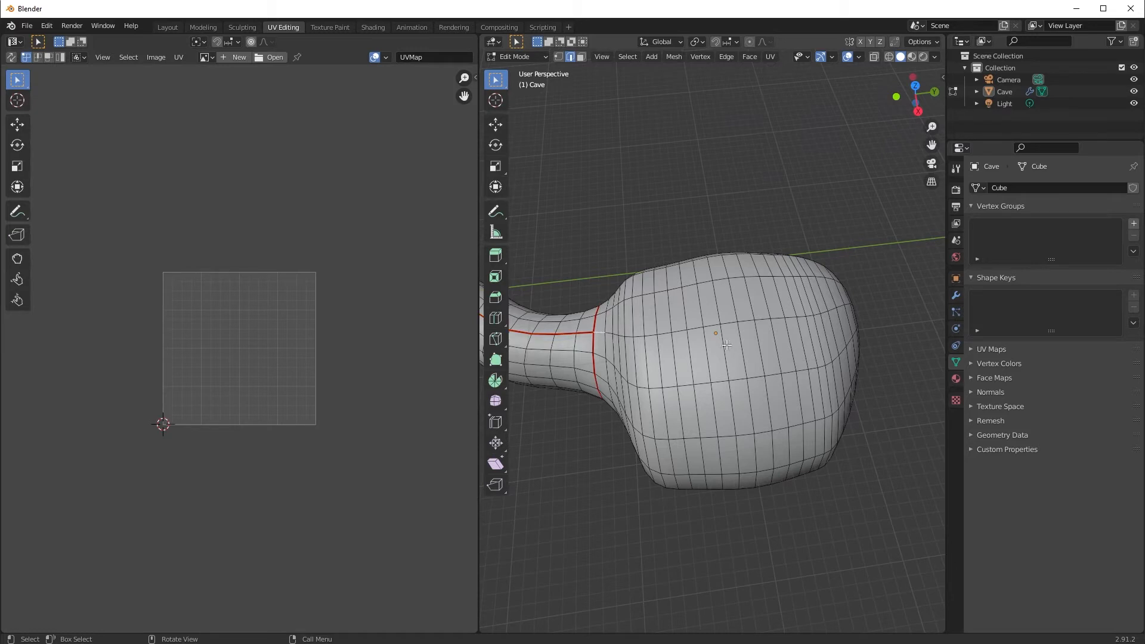
middle_drag(726, 345, 798, 428)
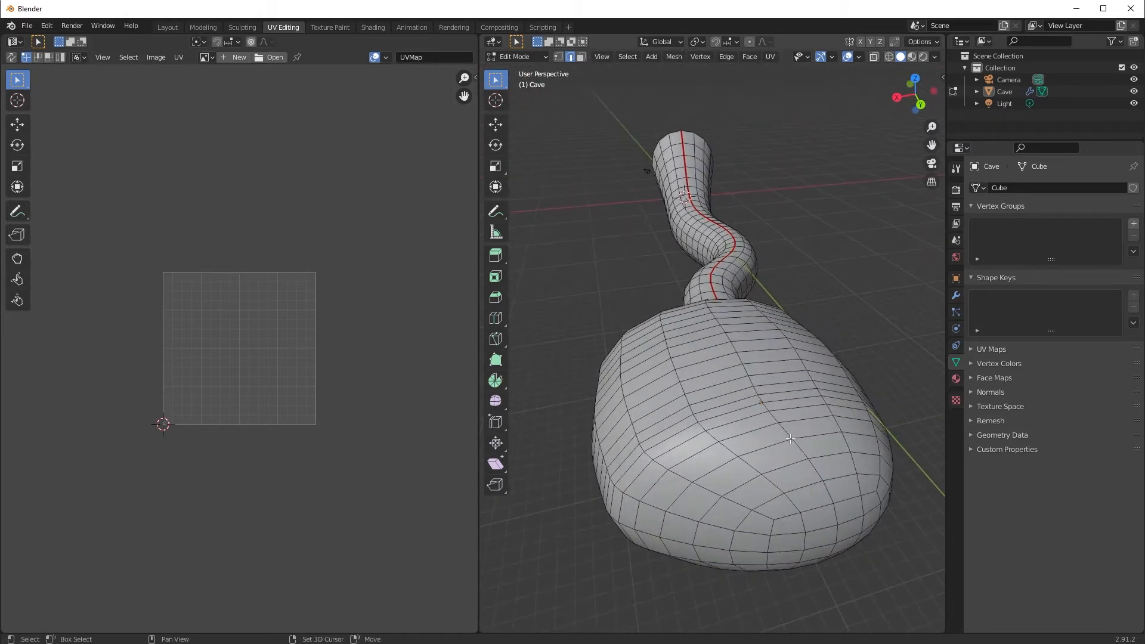
alt+click(788, 432)
right_click(789, 432)
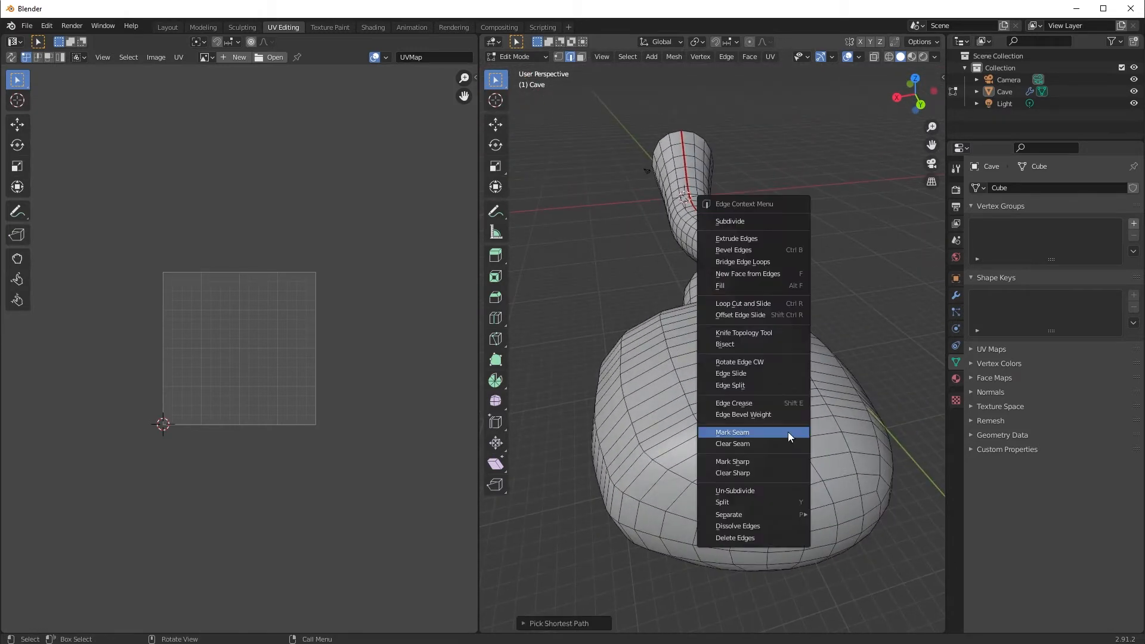
click(788, 434)
Mark the edge loop around the cave room's back end as a seam and clear the selection.
alt+click(782, 442)
right_click(781, 441)
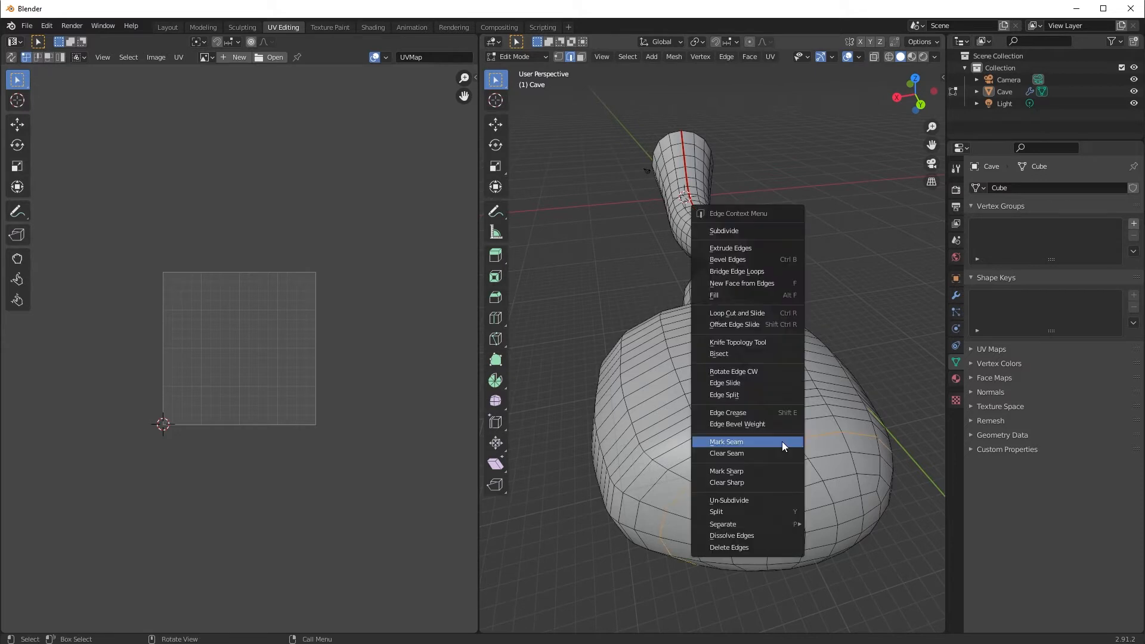
click(781, 442)
middle_drag(782, 442, 799, 442)
key(alt+a)
Unwrap all faces of the cave along the marked seams, inspect the UV layout and deselect the mesh.
middle_drag(716, 451, 764, 404)
key(3)
key(a)
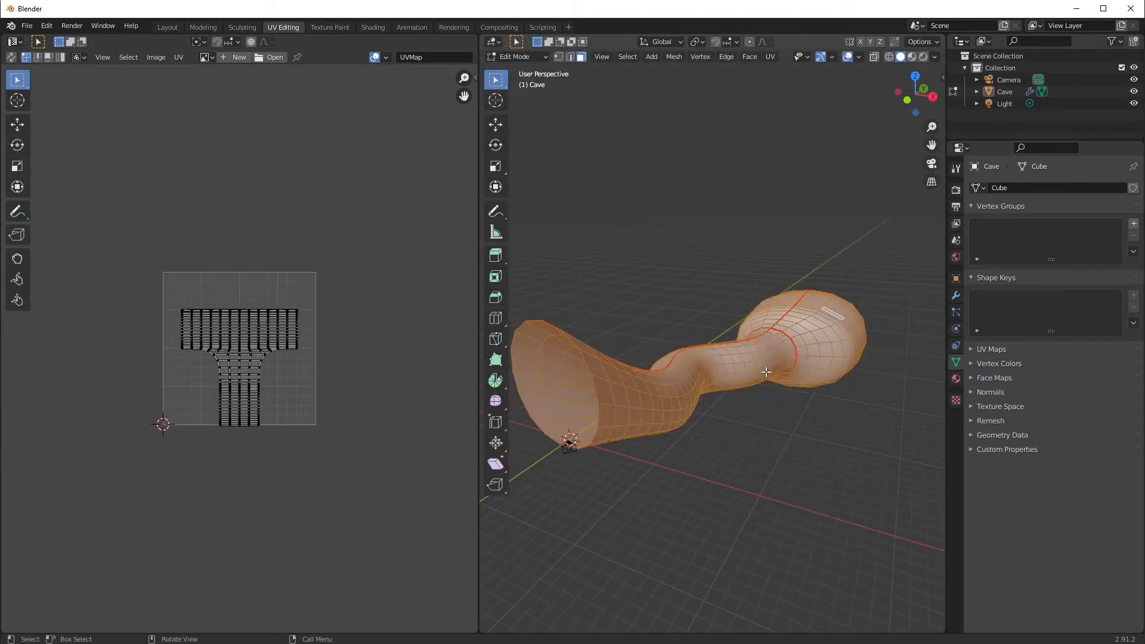
key(u)
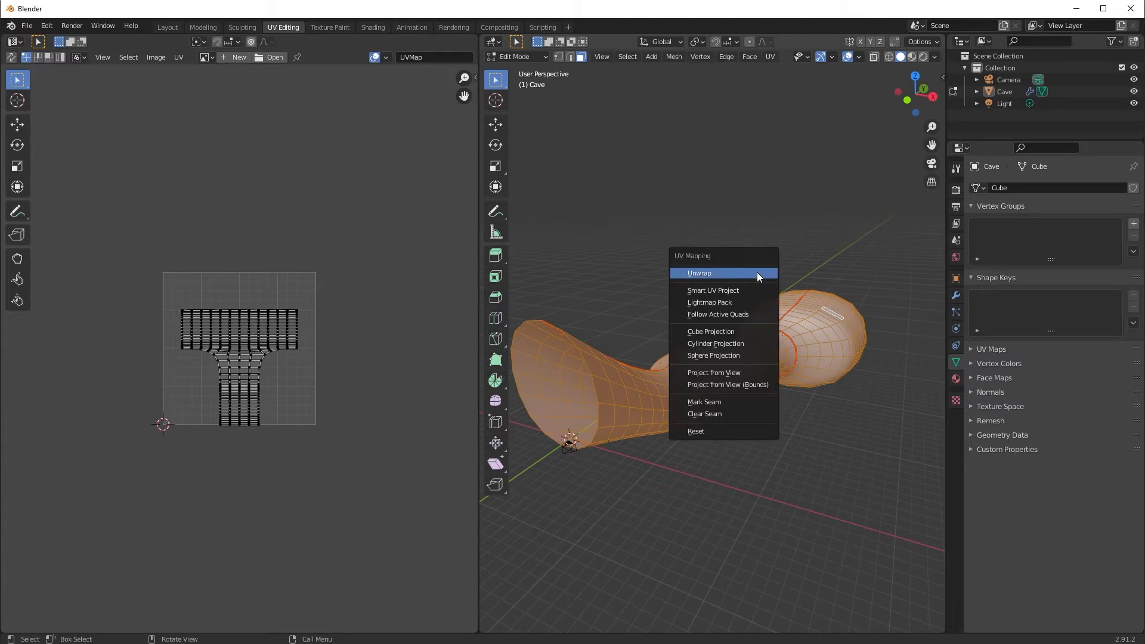
click(757, 272)
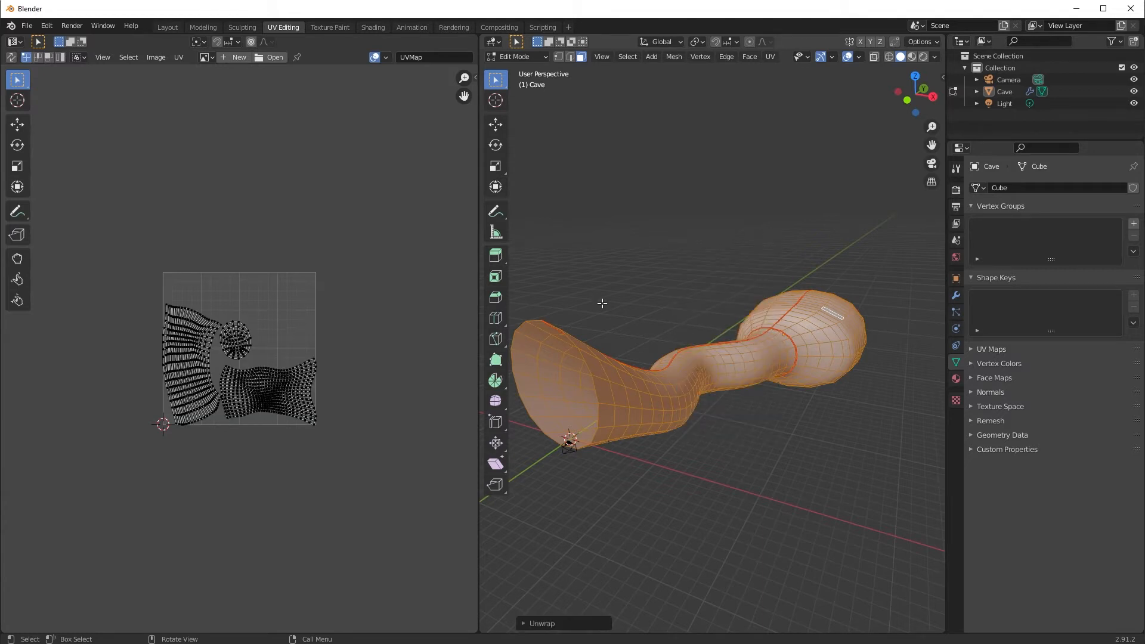
scroll(238, 336, up, 4)
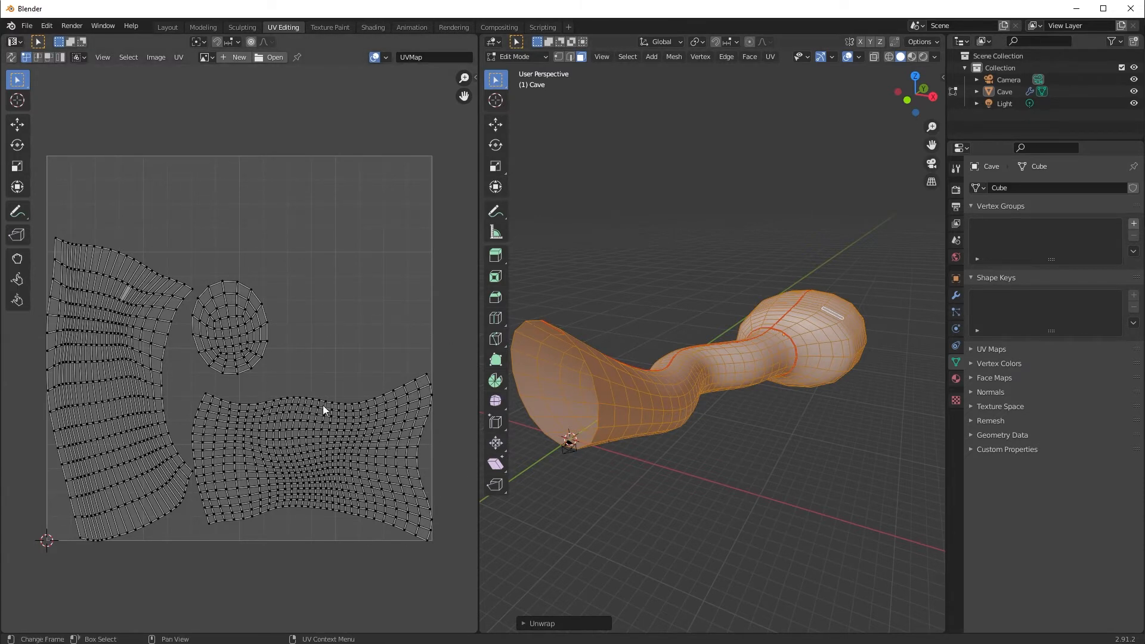
middle_drag(751, 405, 760, 403)
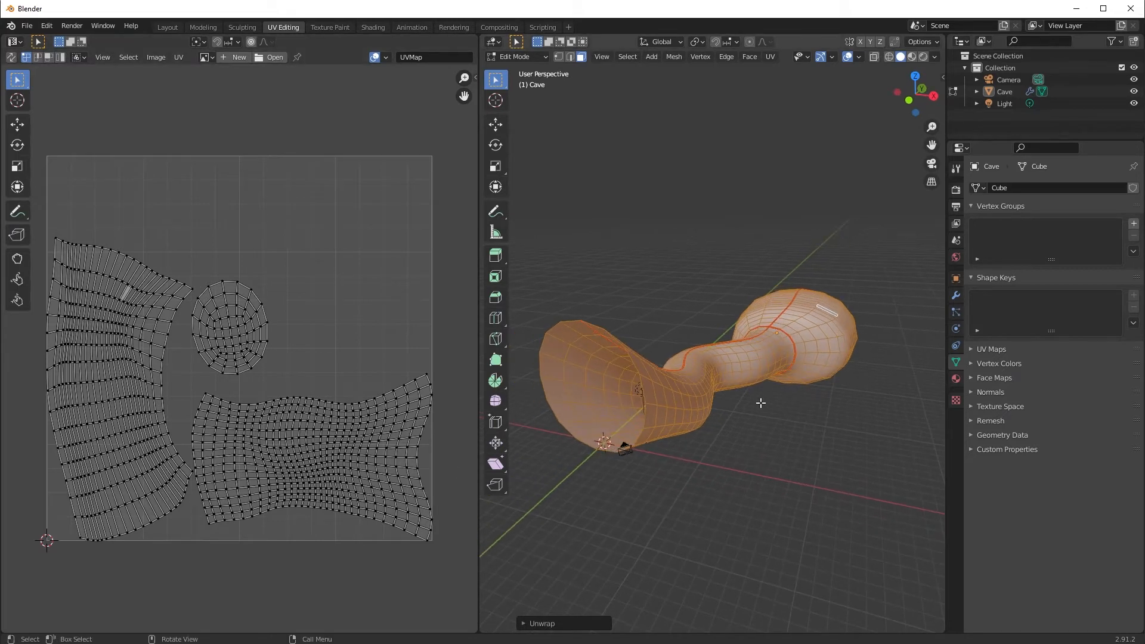
click(759, 435)
middle_drag(657, 386, 680, 391)
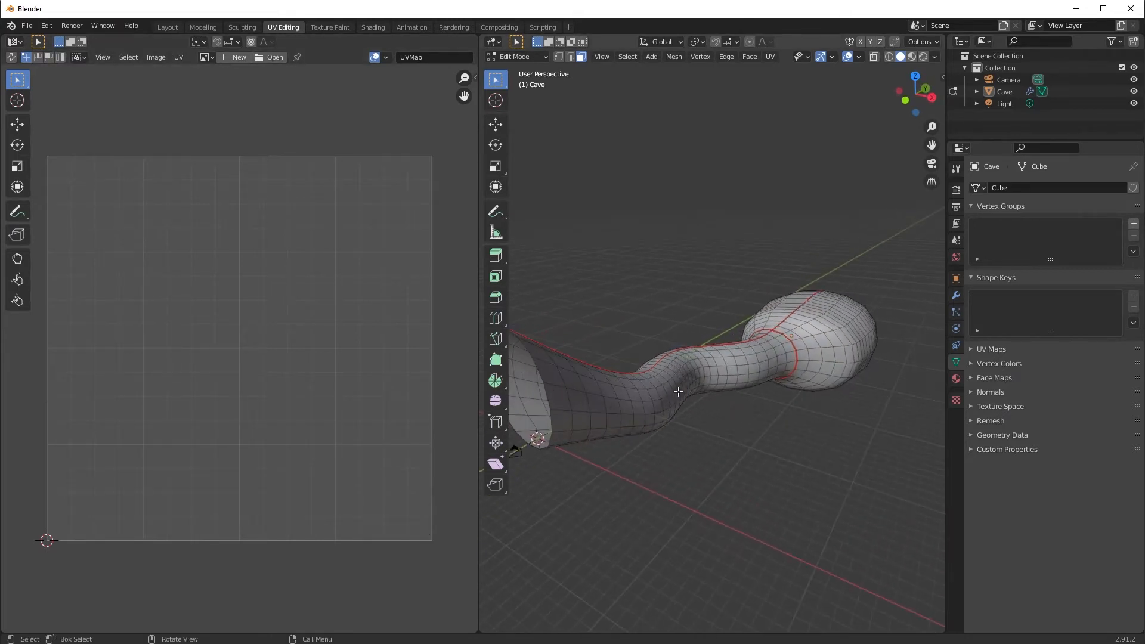
Return to the Layout workspace in Object Mode and apply the cave's Displace modifier.
key(Tab)
click(162, 28)
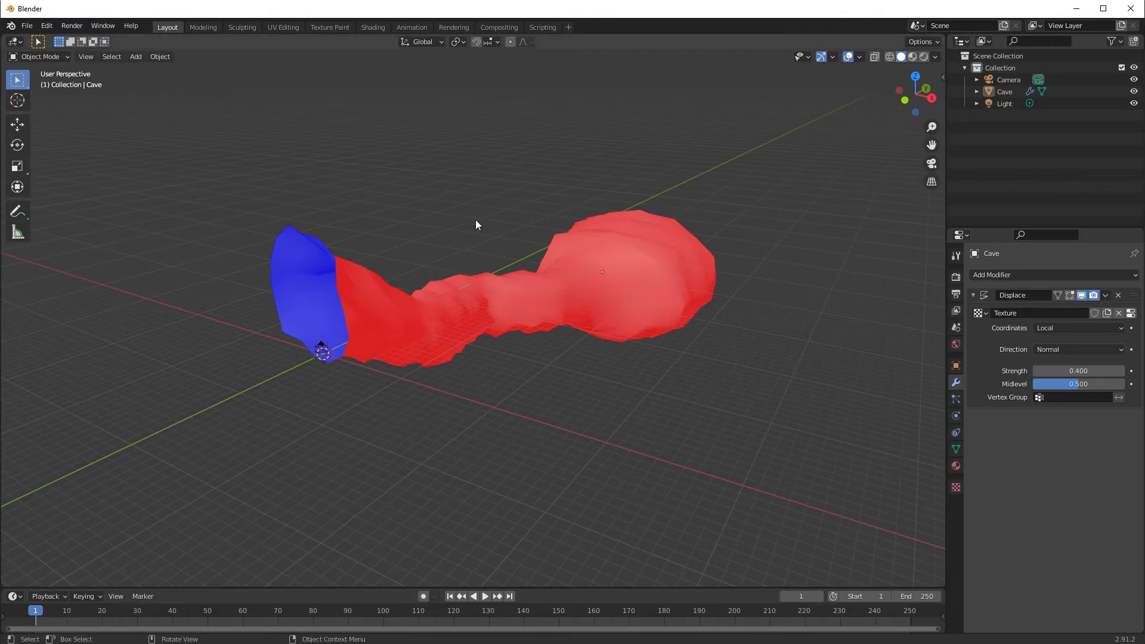
click(459, 339)
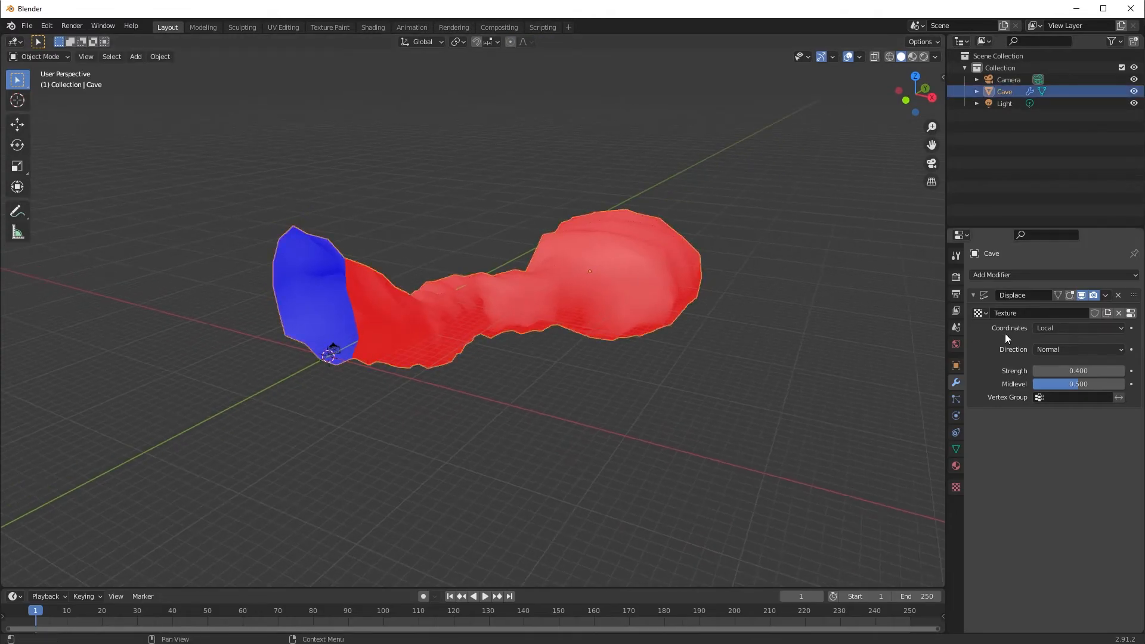
click(1106, 295)
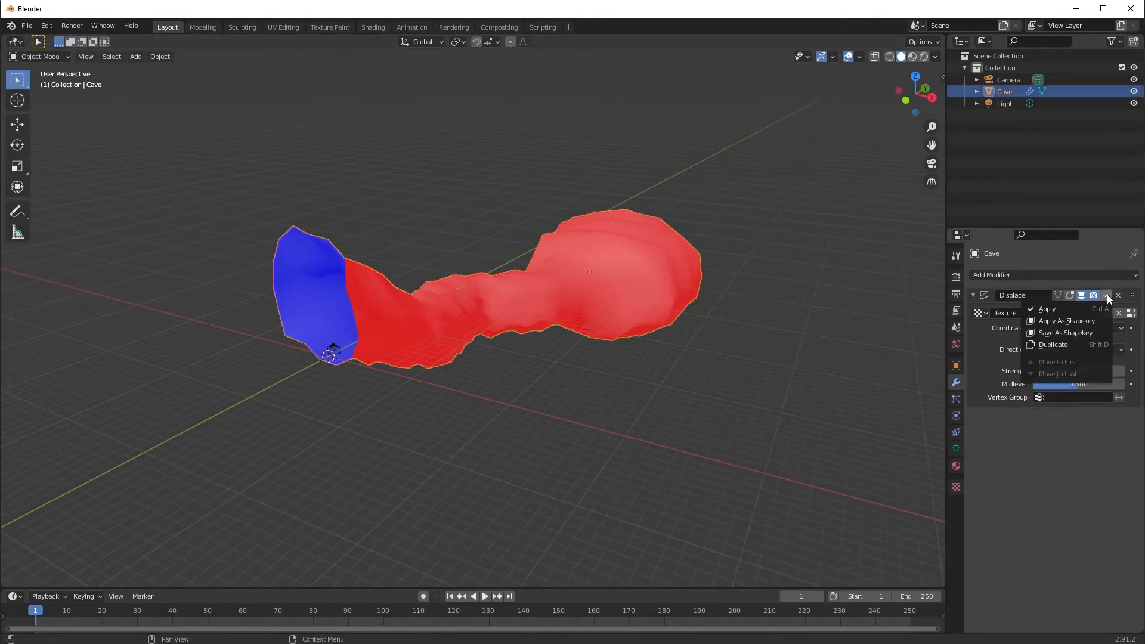
click(1075, 311)
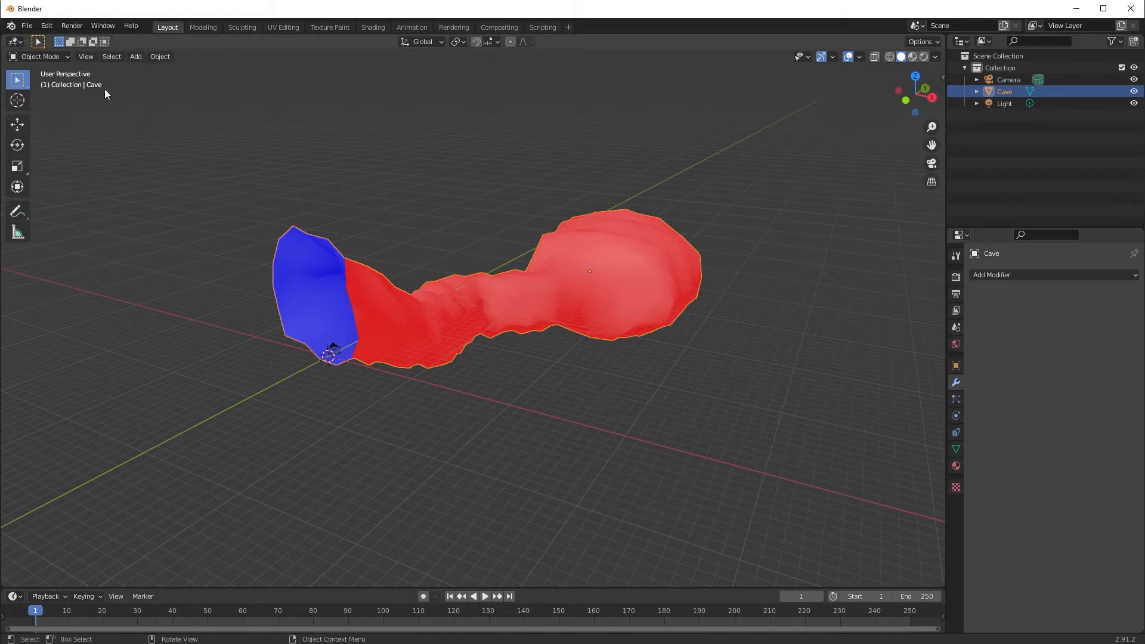
Export the cave as FBX over Cave.fbx in D:\Tutorial Recordings, limited to selected objects and the Mesh object type.
click(27, 25)
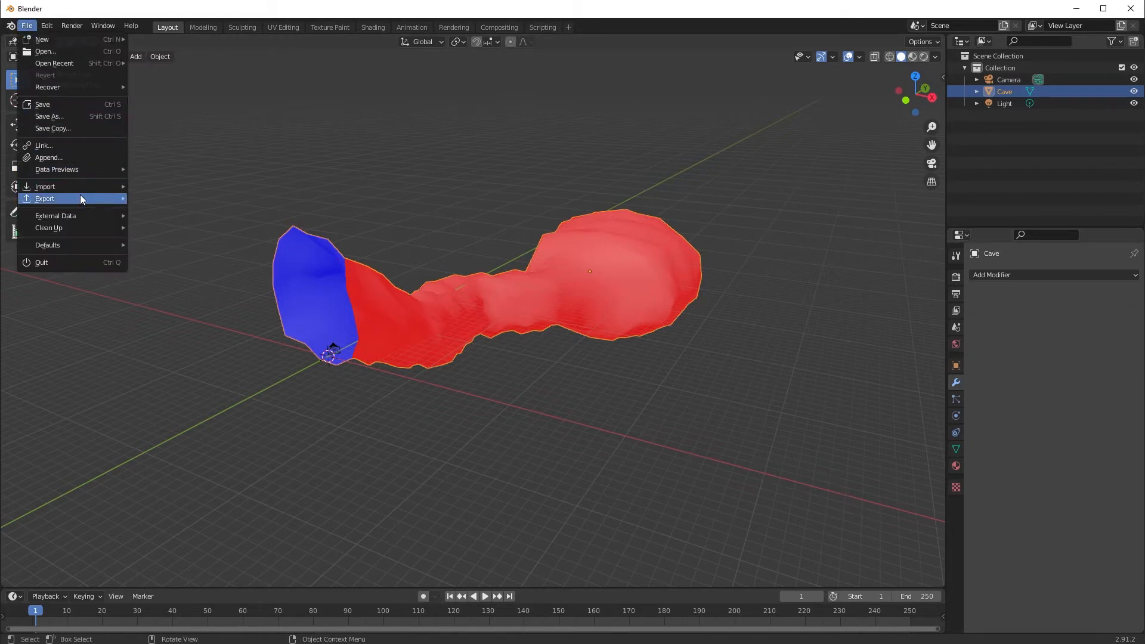
mouse_move(101, 199)
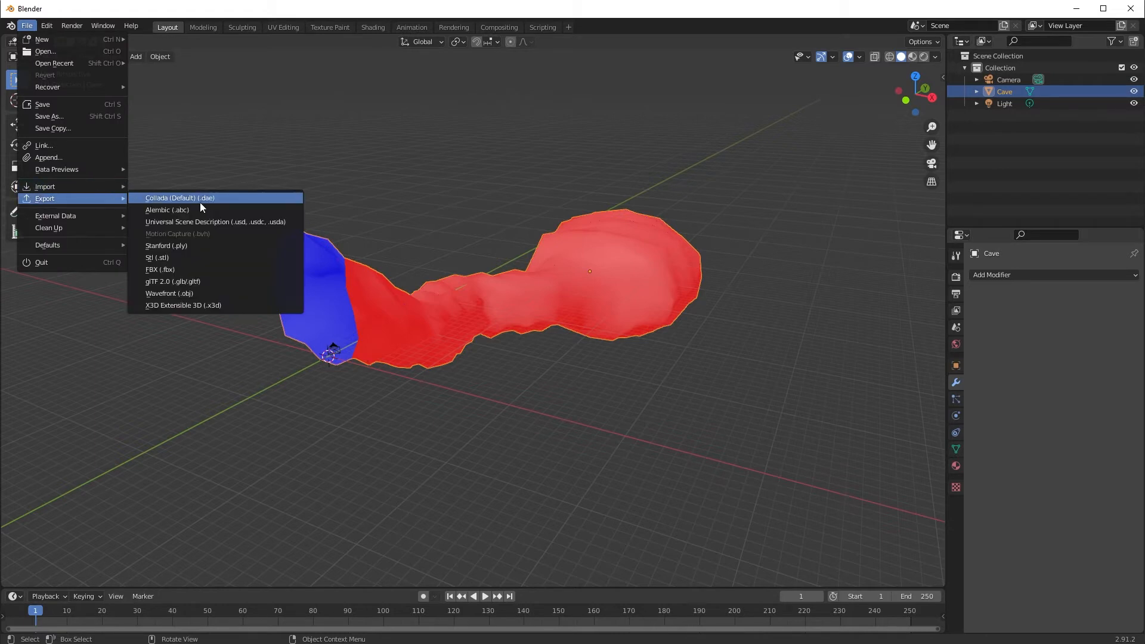
click(182, 268)
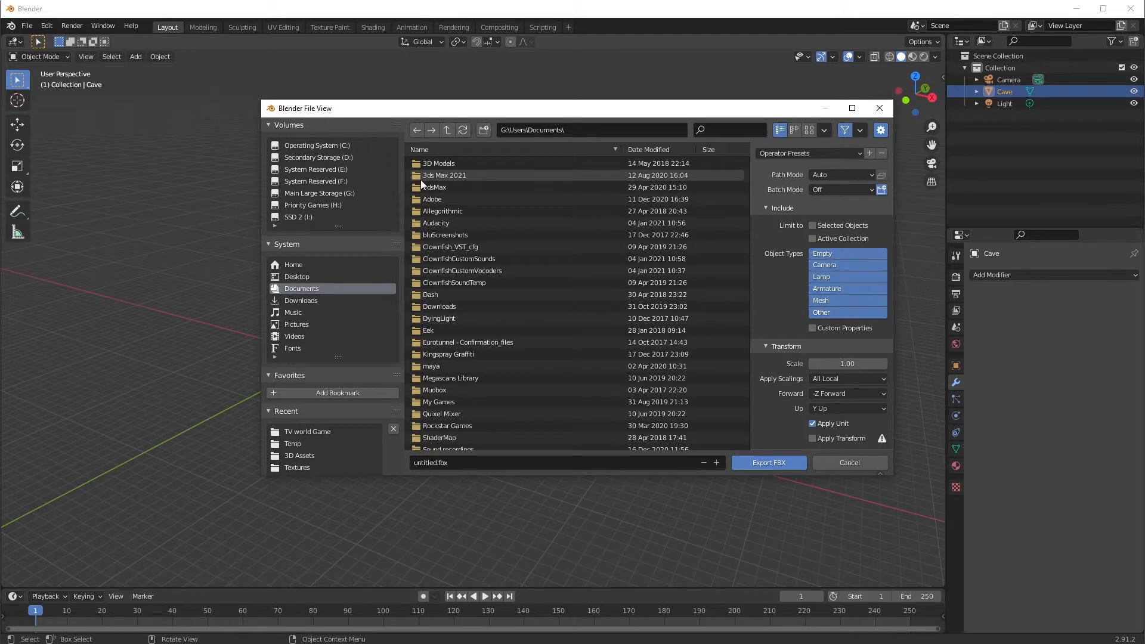
click(316, 156)
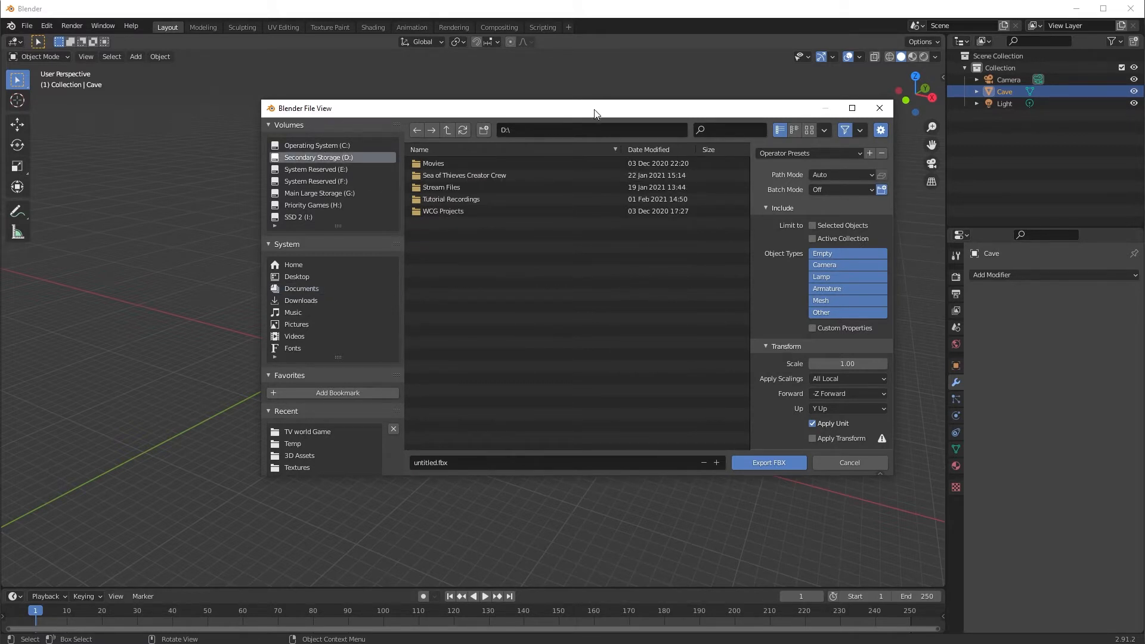
double_click(441, 199)
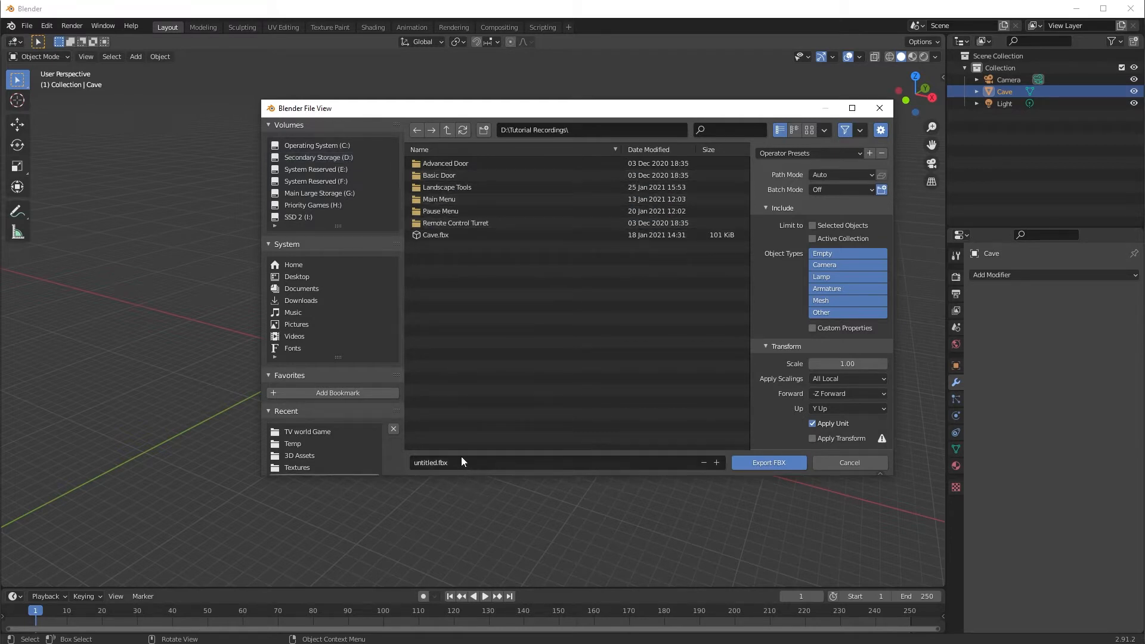
click(431, 233)
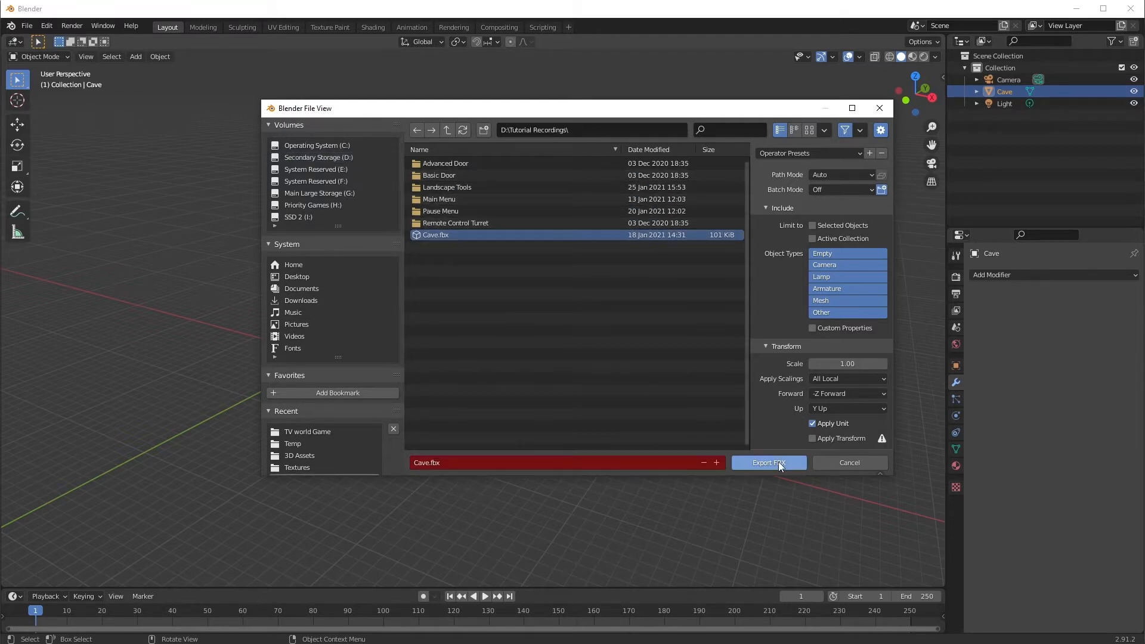
click(826, 300)
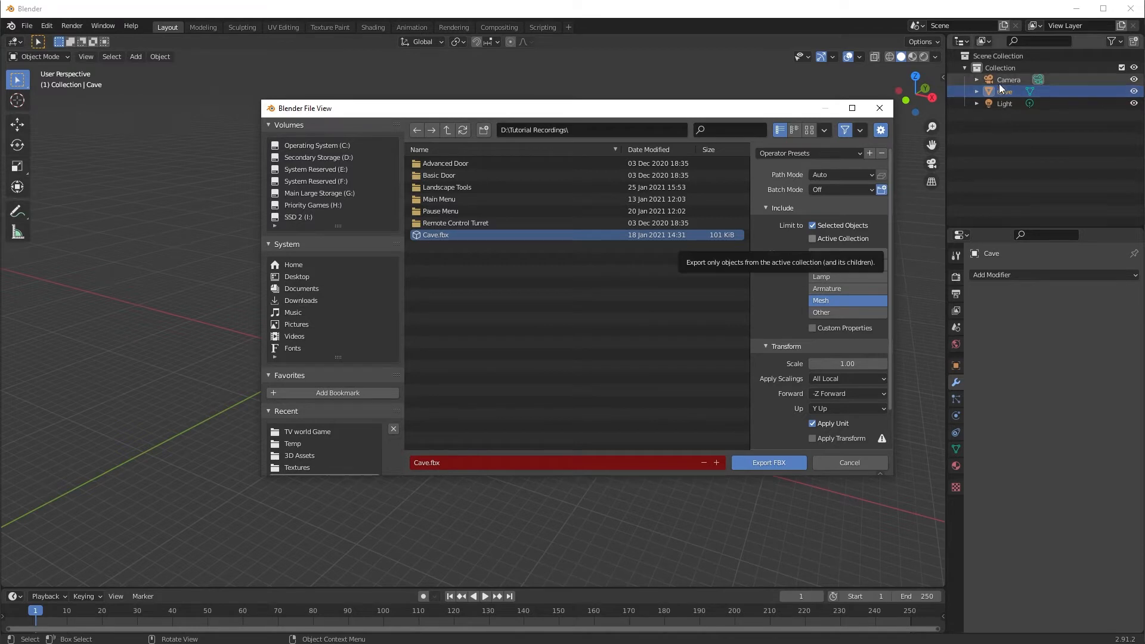
click(779, 460)
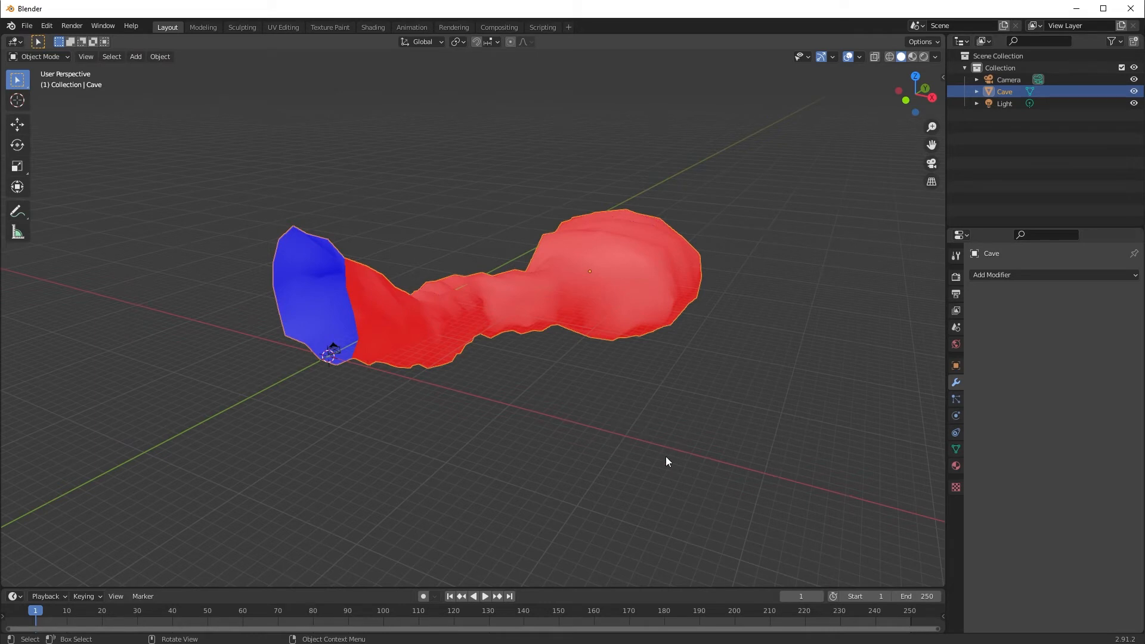
Switch to the Unreal Editor project L3Yr1Tuts and open the Content/AdvancedVillagePack/Meshes folder.
mouse_move(569, 643)
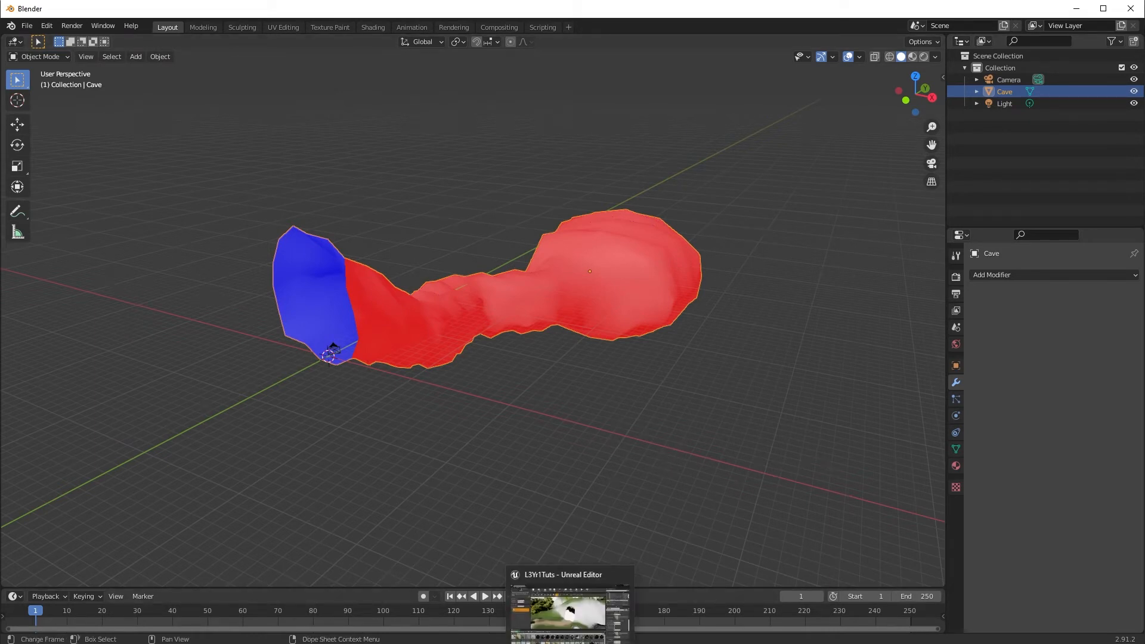
click(561, 623)
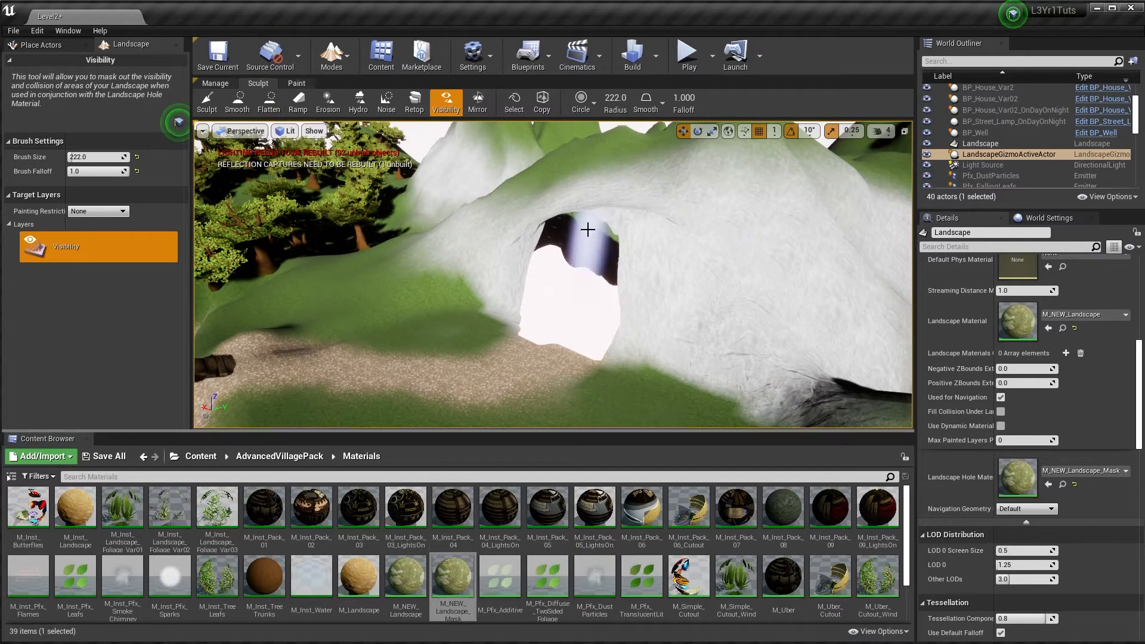
right_drag(487, 284, 492, 312)
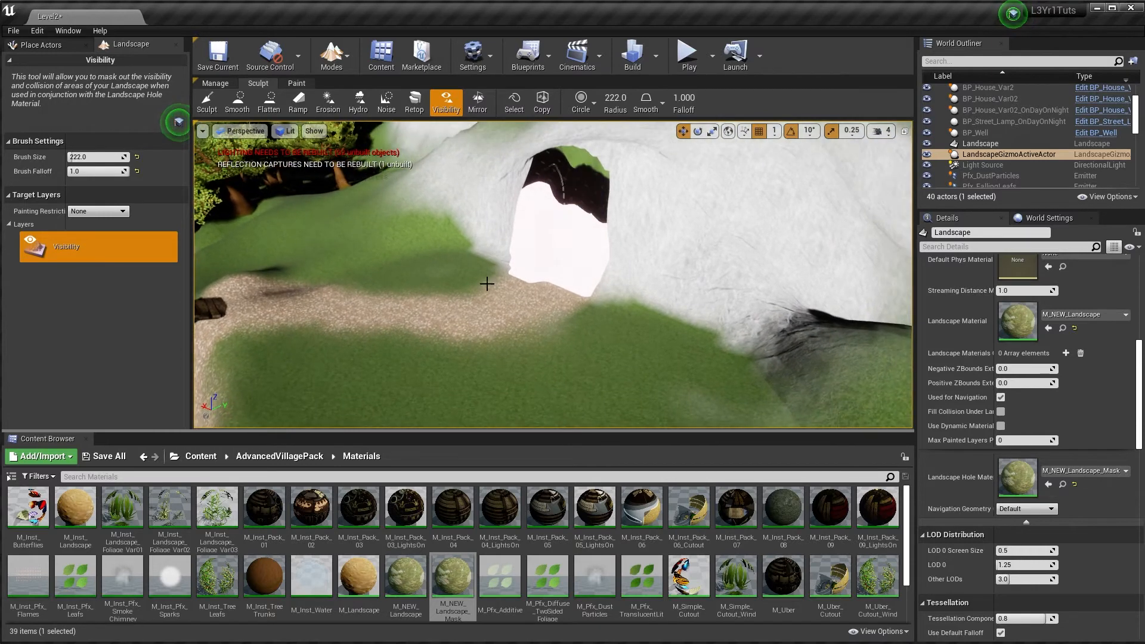
click(201, 457)
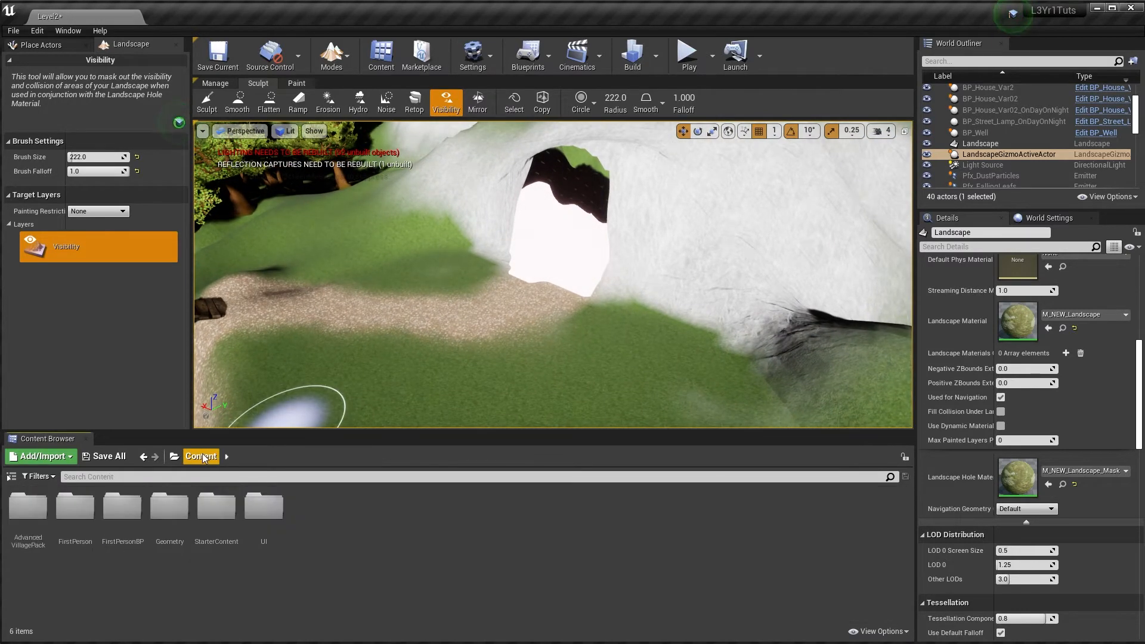
double_click(28, 510)
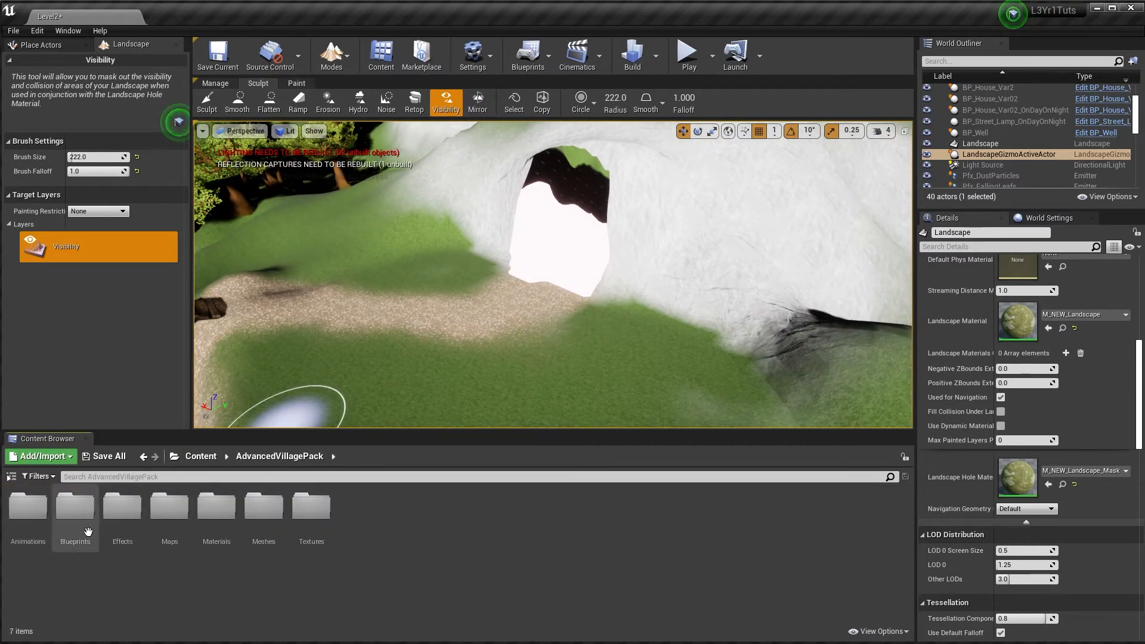
double_click(263, 507)
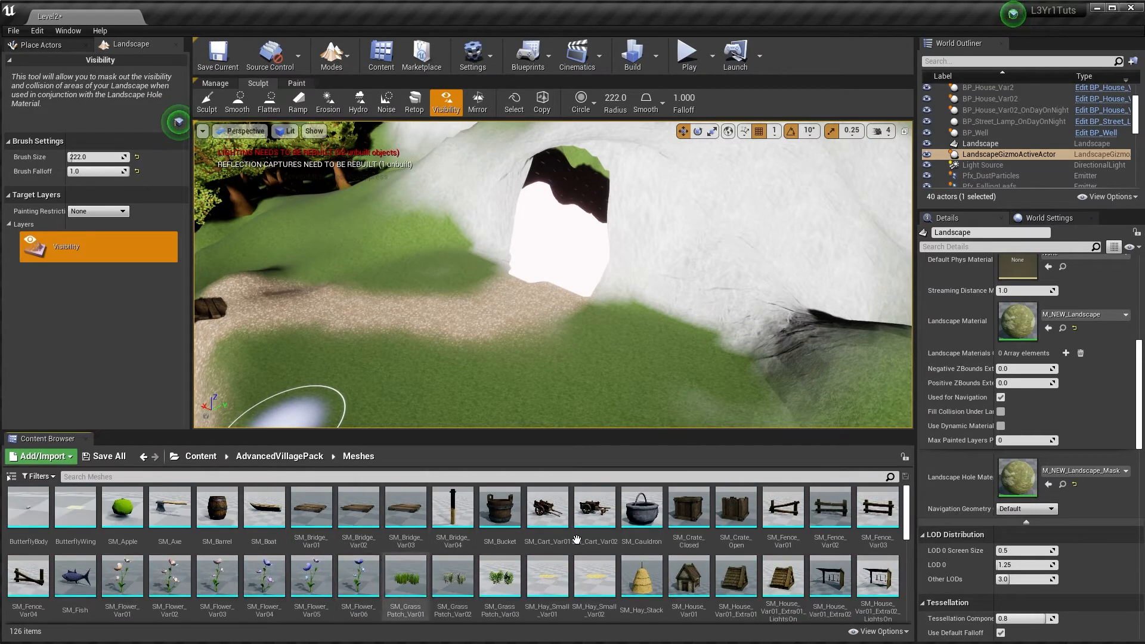
Import the Cave FBX from D:\Tutorial Recordings into the Meshes folder with default import options and dismiss the message log.
click(48, 456)
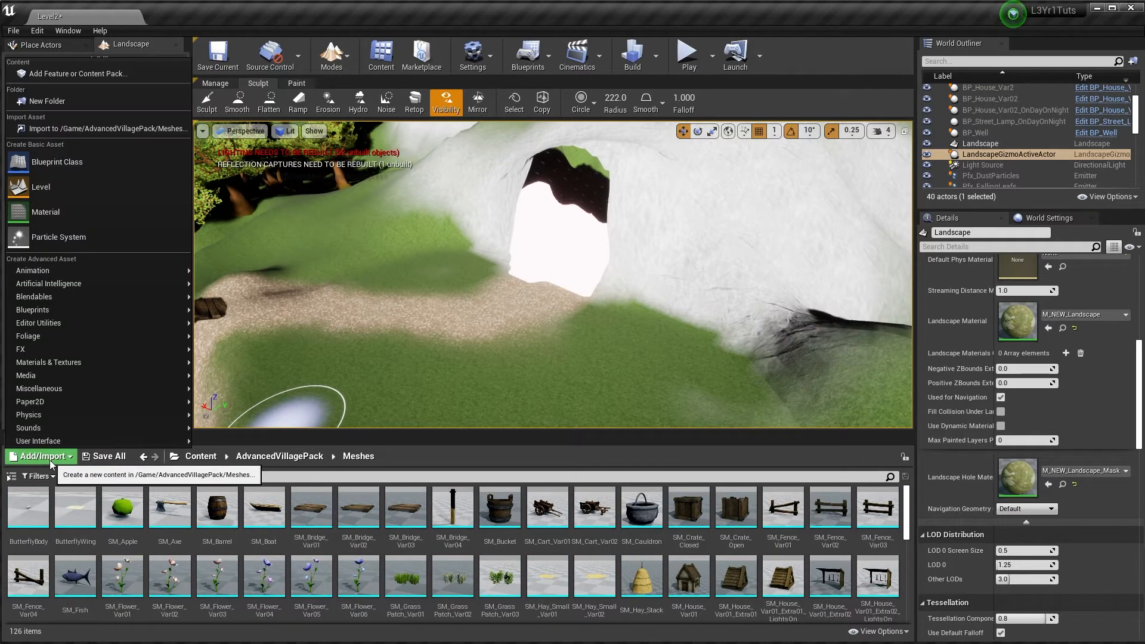
click(62, 131)
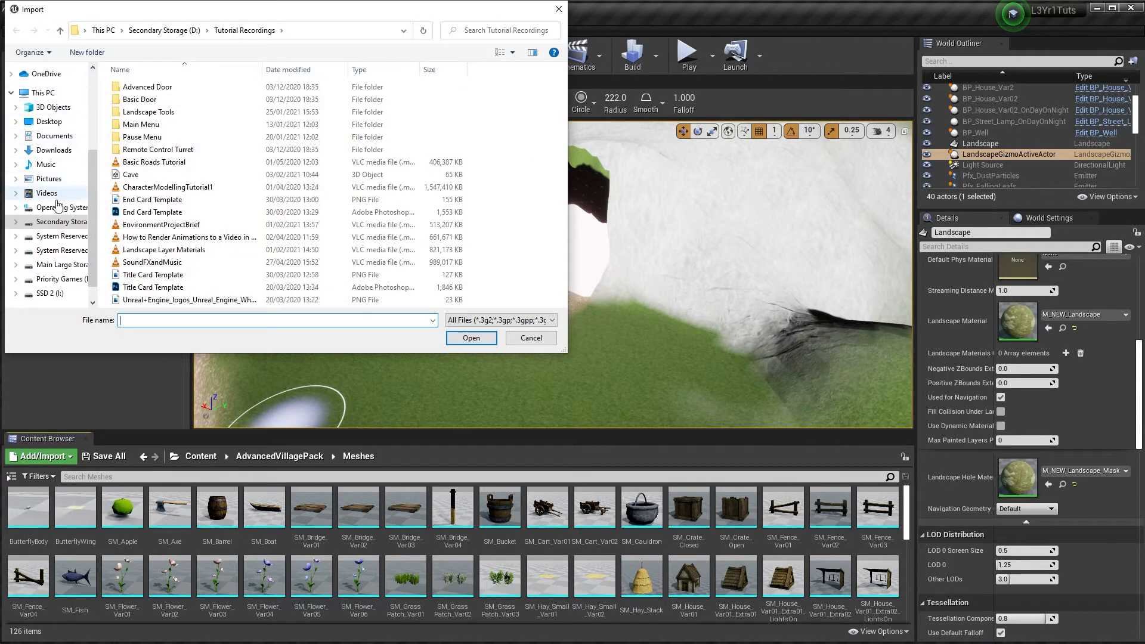
click(57, 223)
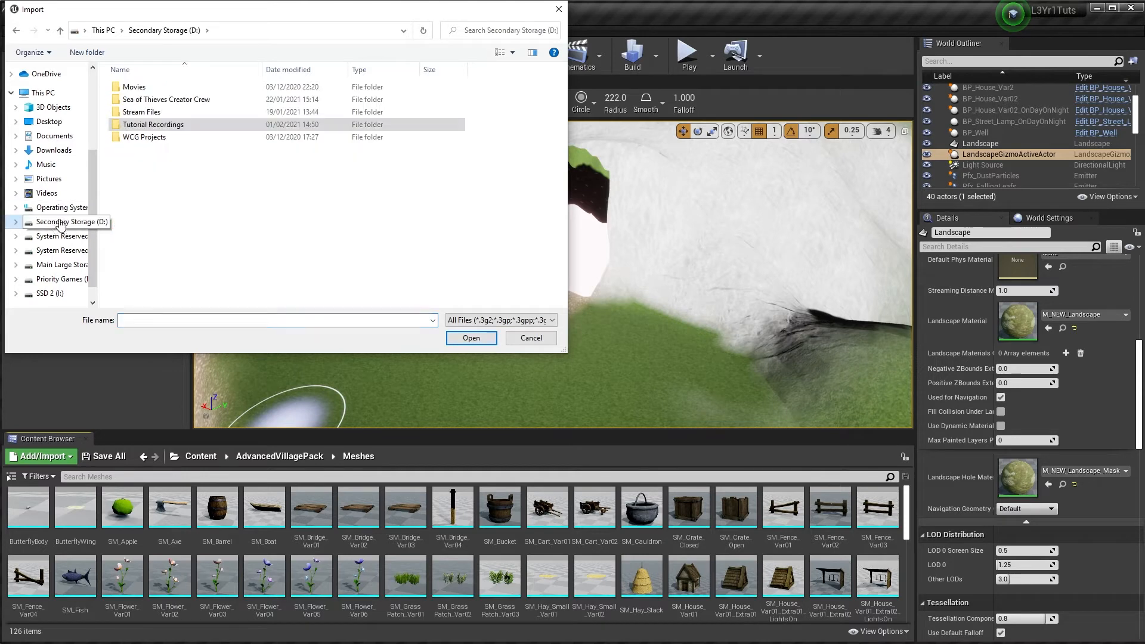
double_click(146, 125)
click(135, 175)
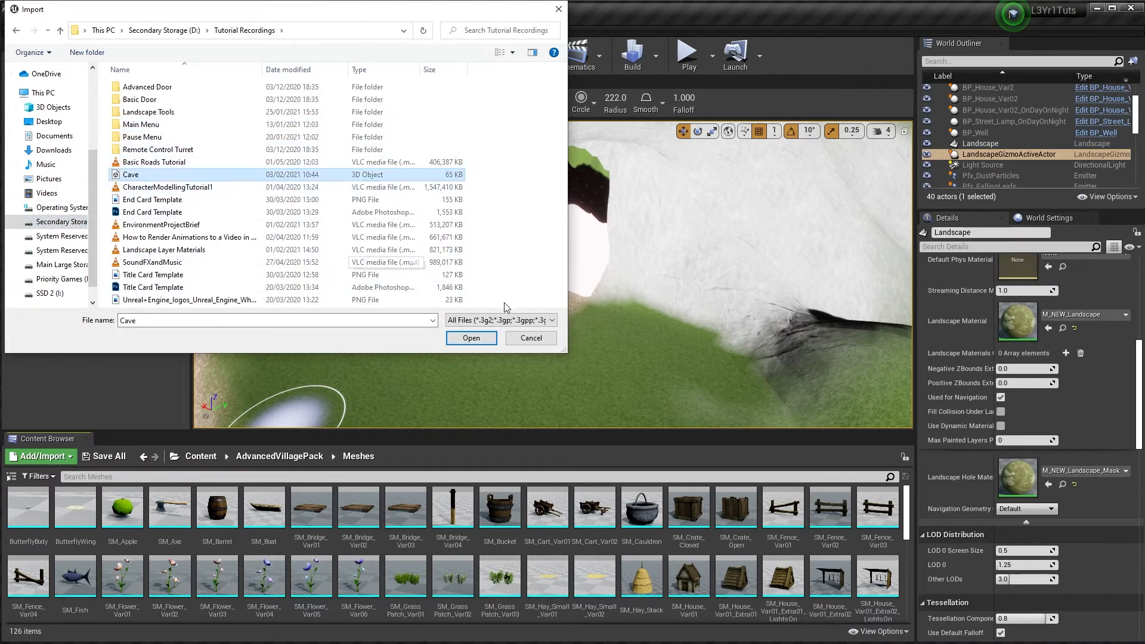
click(469, 339)
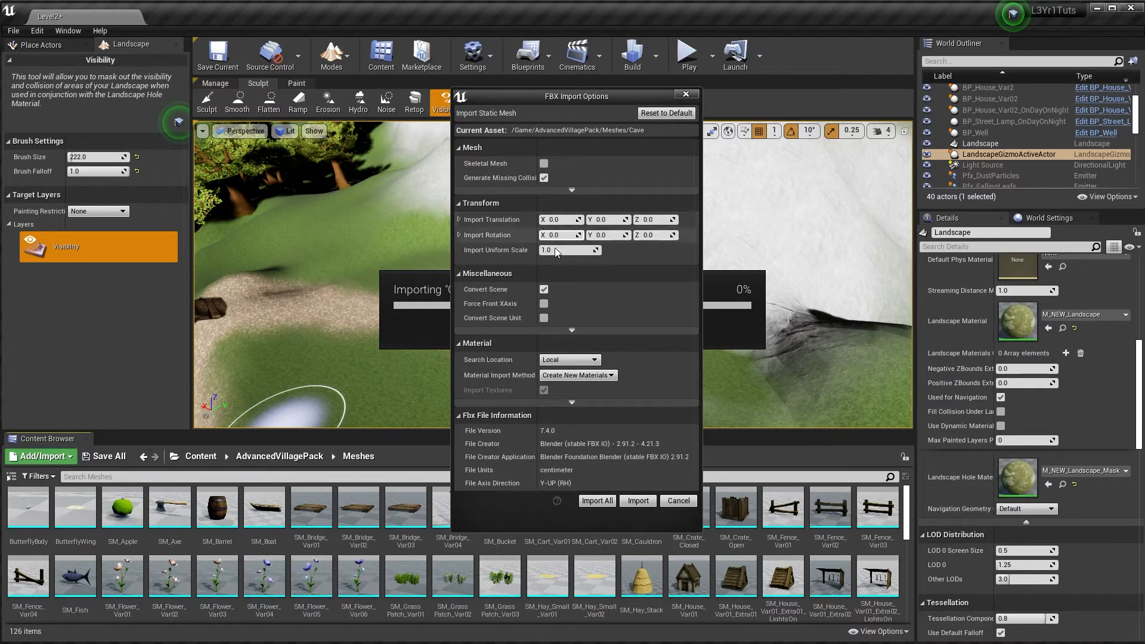
click(597, 502)
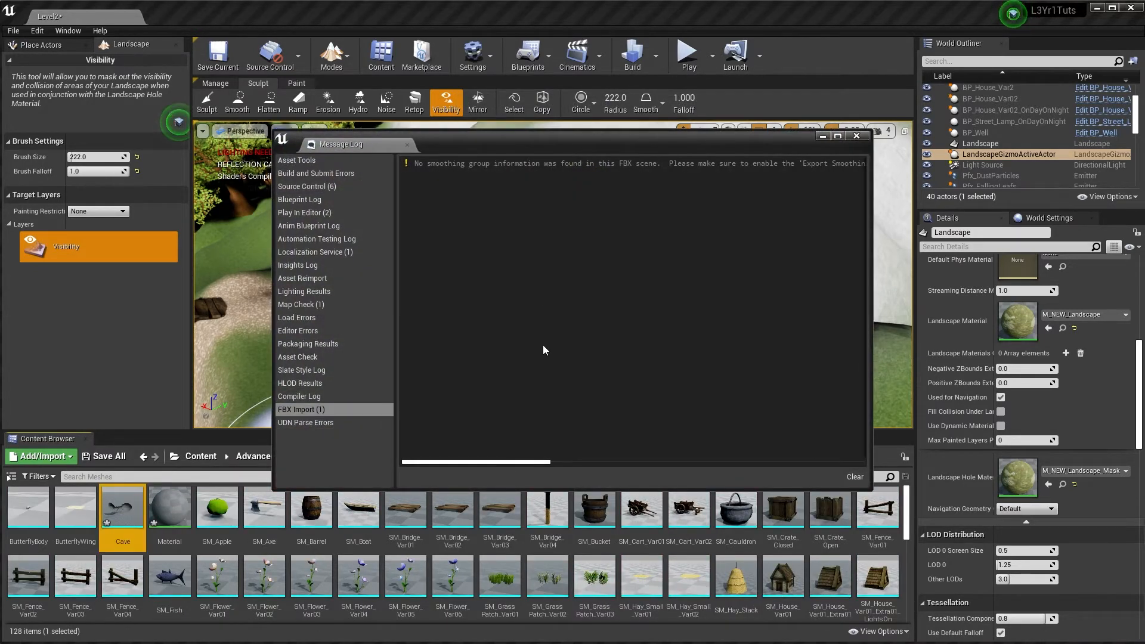
click(857, 136)
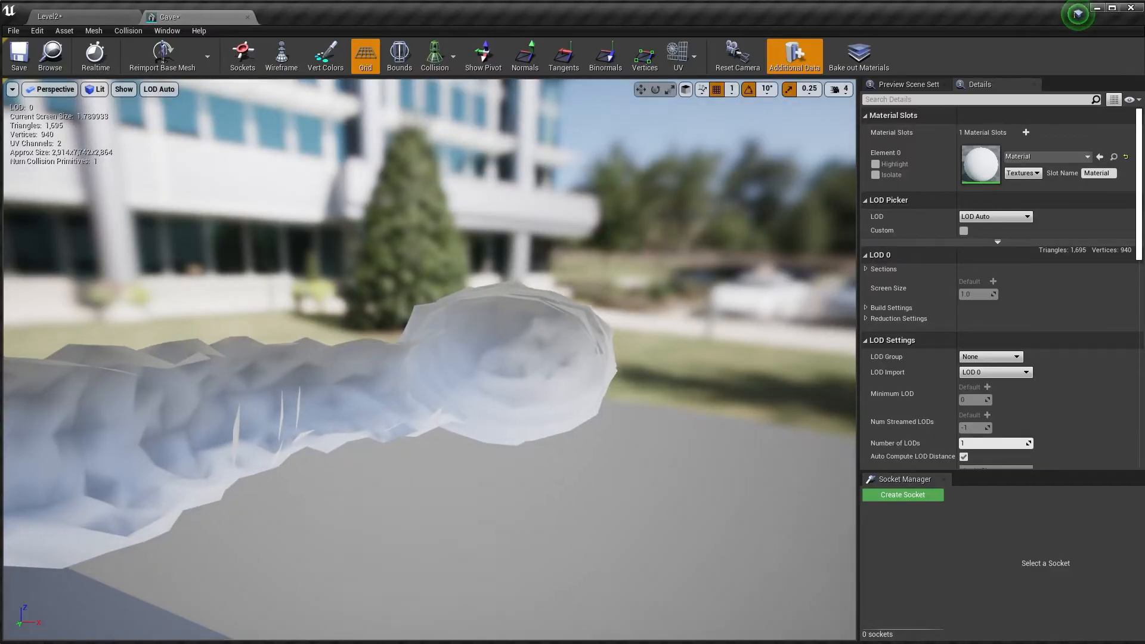
Examine the imported Cave mesh's entrance, tunnel and end chamber from several angles in the static mesh editor.
right_drag(447, 412, 365, 408)
right_drag(447, 383, 398, 405)
key(w)
key(a)
key(w)
key(s)
key(d)
key(s)
key(w)
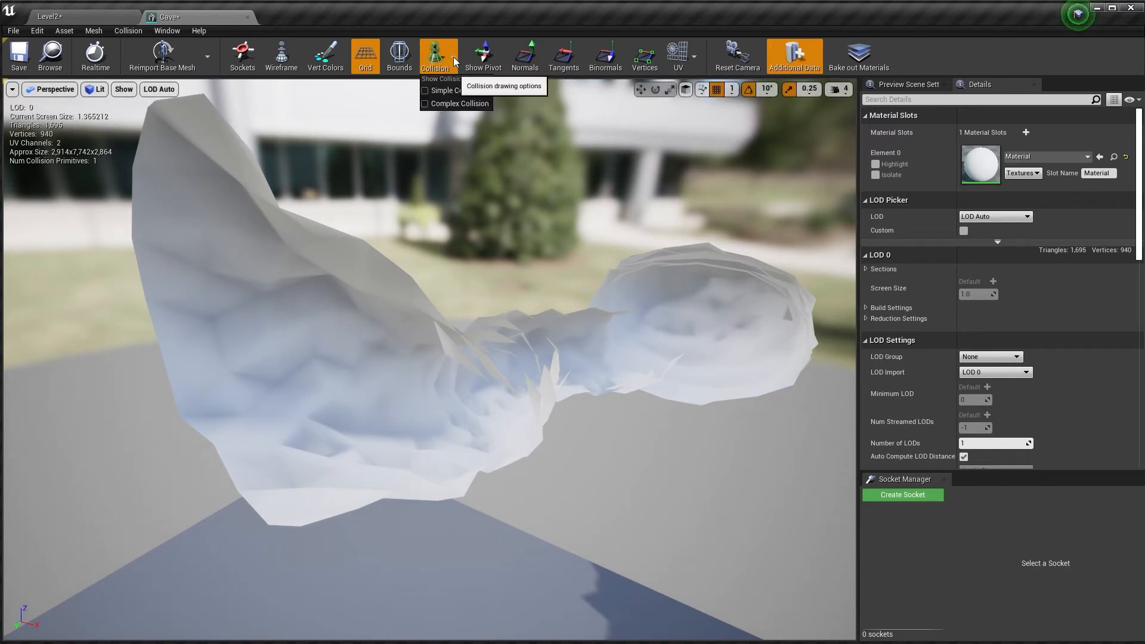
Display the Cave mesh's simple collision and delete the convex hull surrounding it.
click(446, 92)
key(s)
mouse_move(463, 118)
right_down()
mouse_move(463, 136)
mouse_move(484, 143)
mouse_move(465, 140)
right_up()
right_drag(563, 298, 564, 297)
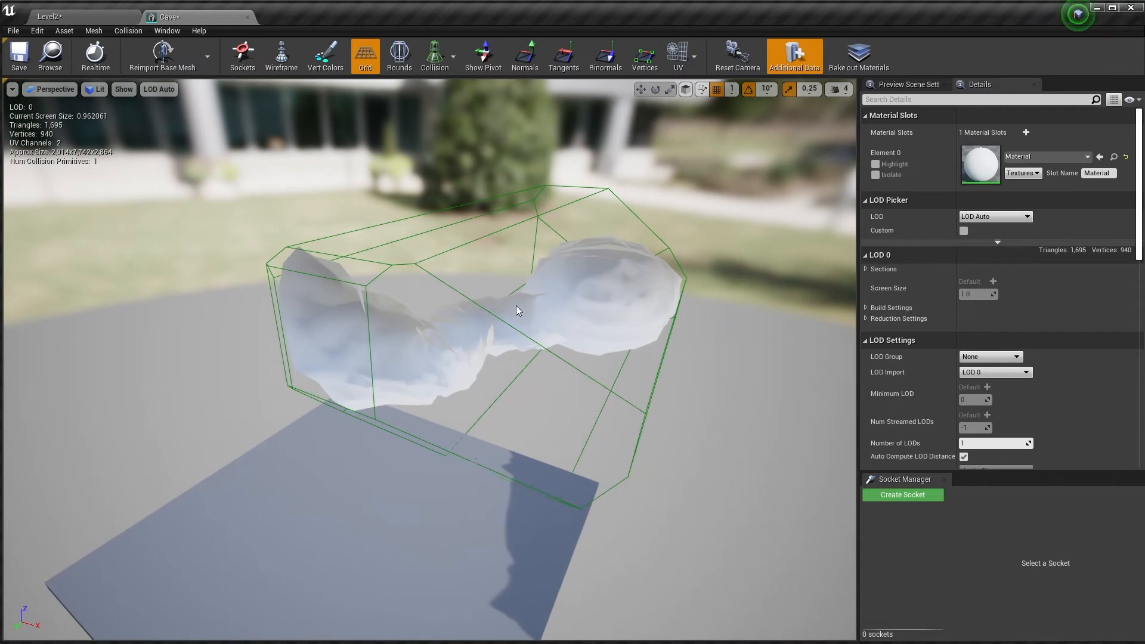
key(a)
right_drag(474, 380, 416, 376)
key(d)
click(525, 165)
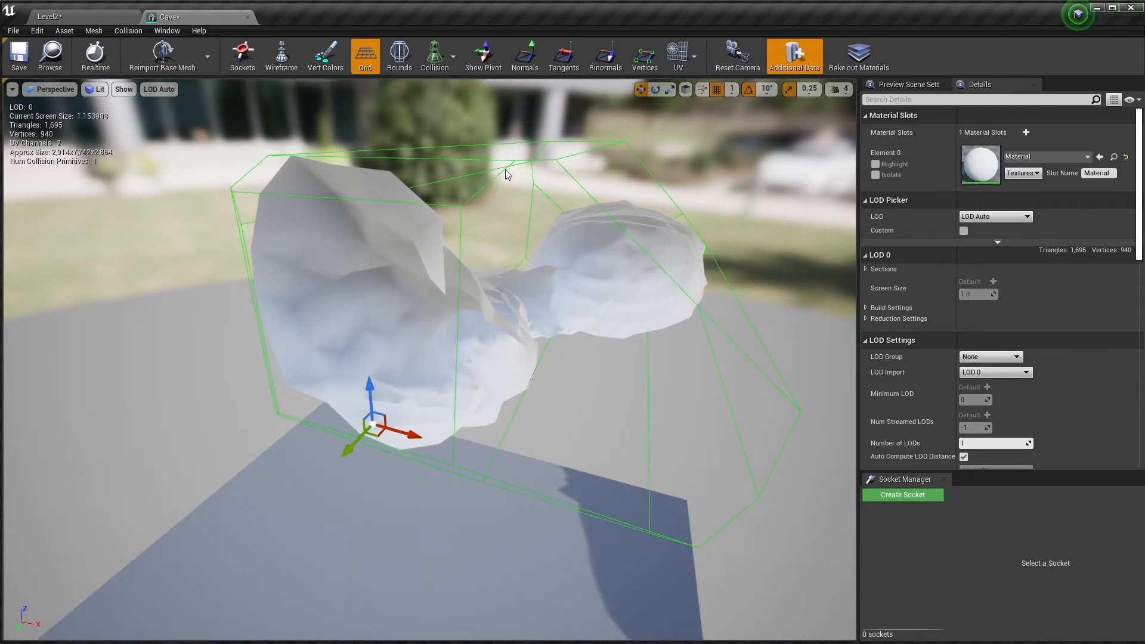
key(Delete)
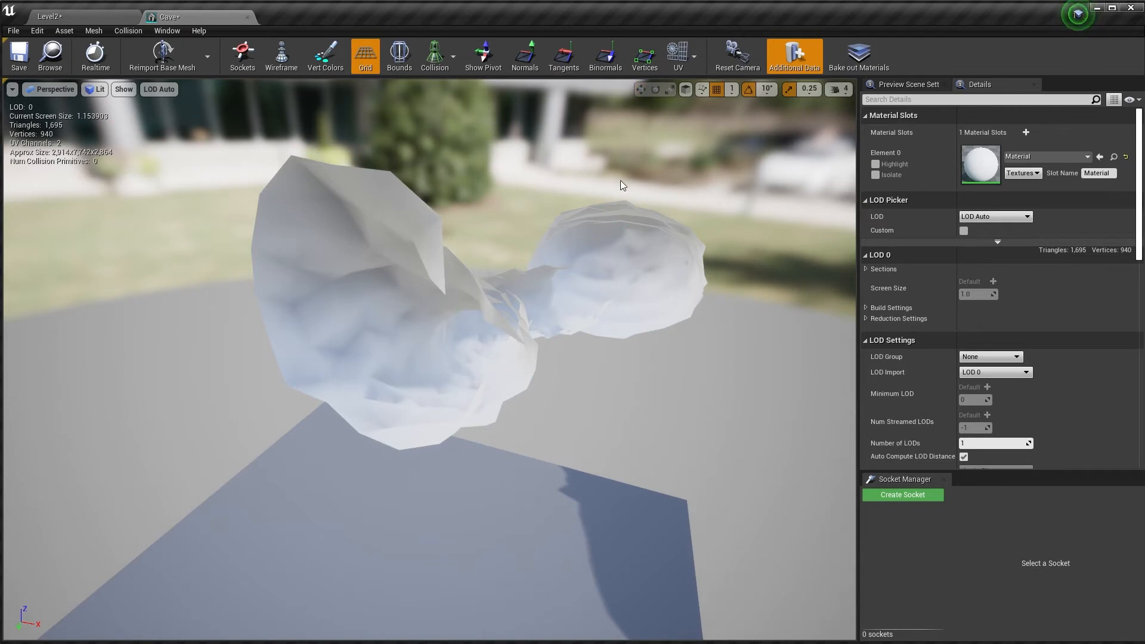
Try generating auto convex collision with Hull Count 10 and Max Hull Verts 32, and undo back to the original hull.
click(131, 32)
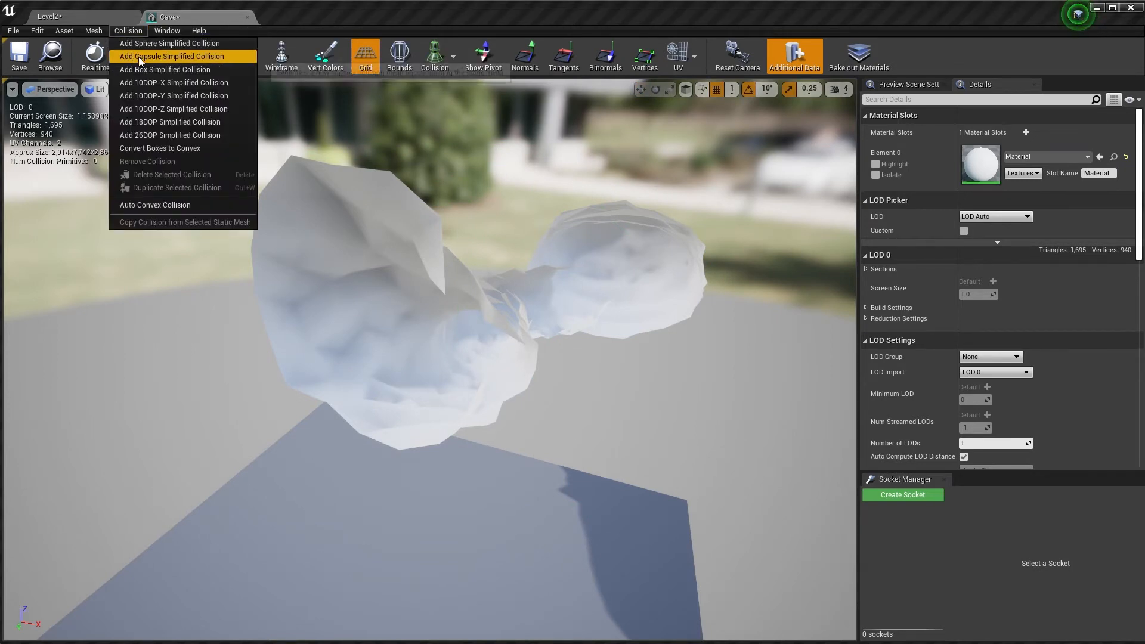
click(176, 205)
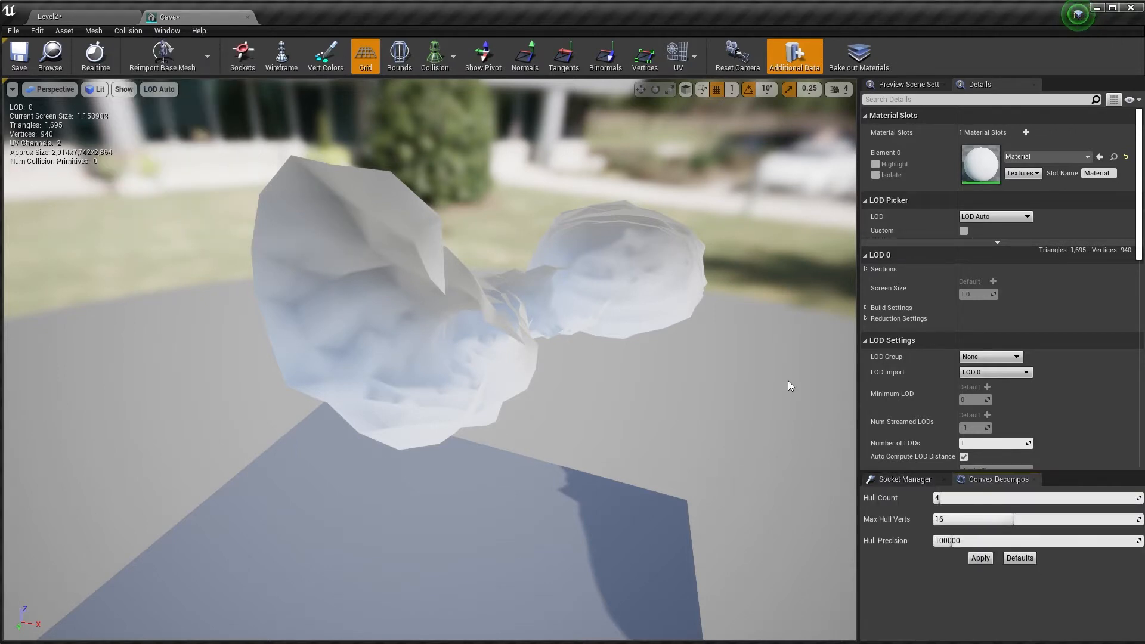
mouse_move(638, 378)
right_down()
mouse_move(644, 390)
mouse_move(659, 381)
right_up()
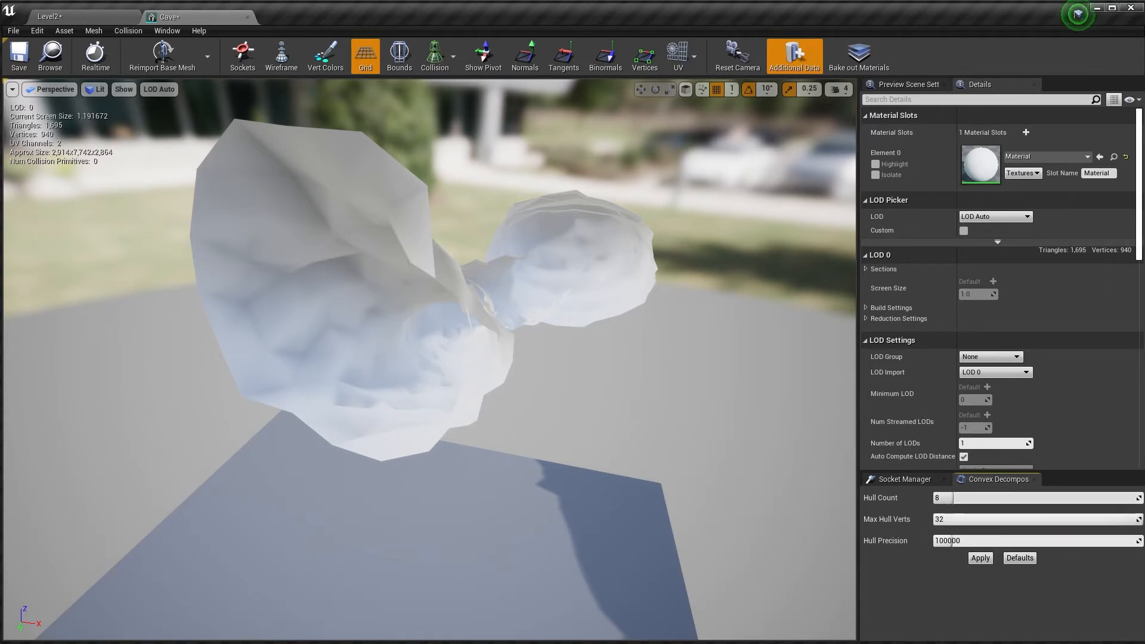
click(979, 558)
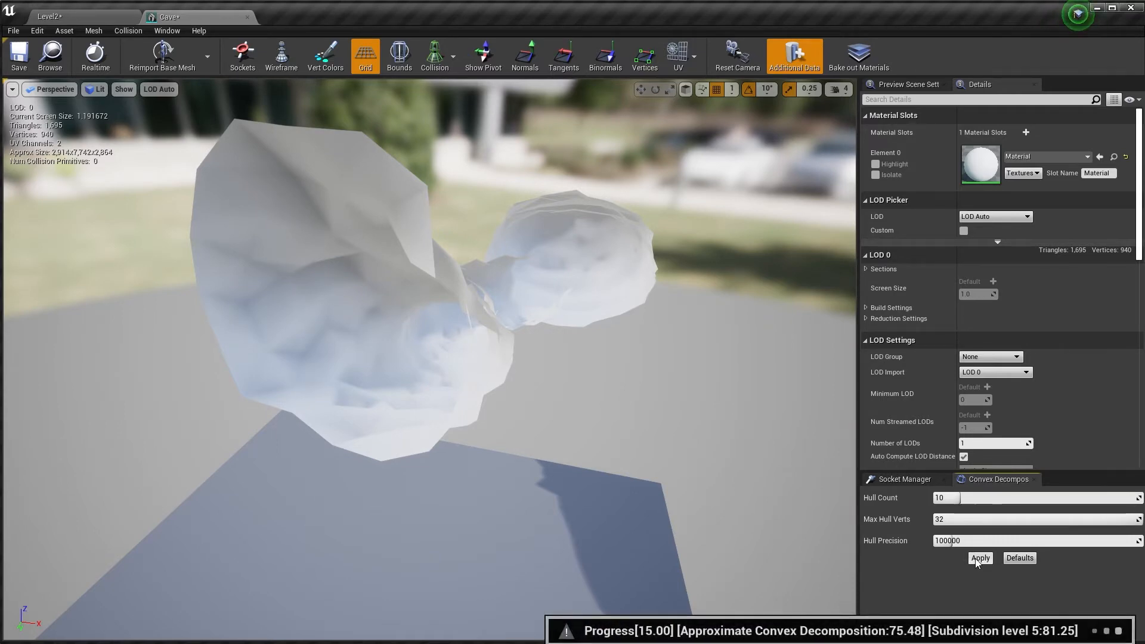
drag(570, 323, 537, 334)
mouse_move(537, 334)
right_down()
mouse_move(507, 334)
mouse_move(573, 343)
mouse_move(531, 349)
mouse_move(524, 334)
mouse_move(541, 313)
right_up()
key(ctrl+z)
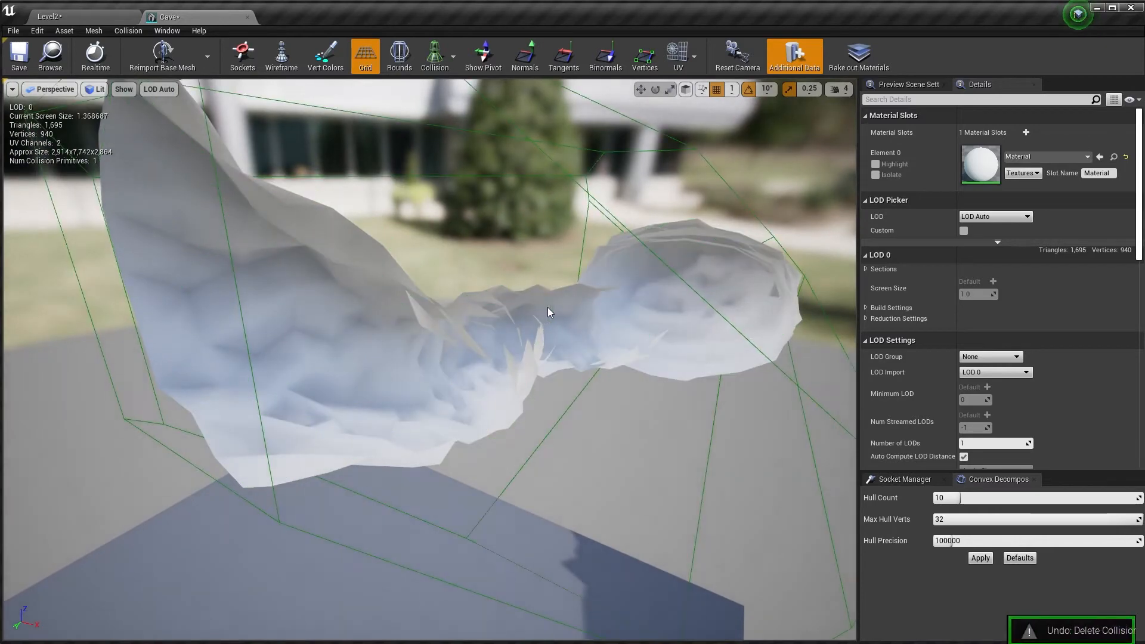
Delete the restored simple collision hull from the Cave mesh.
click(568, 180)
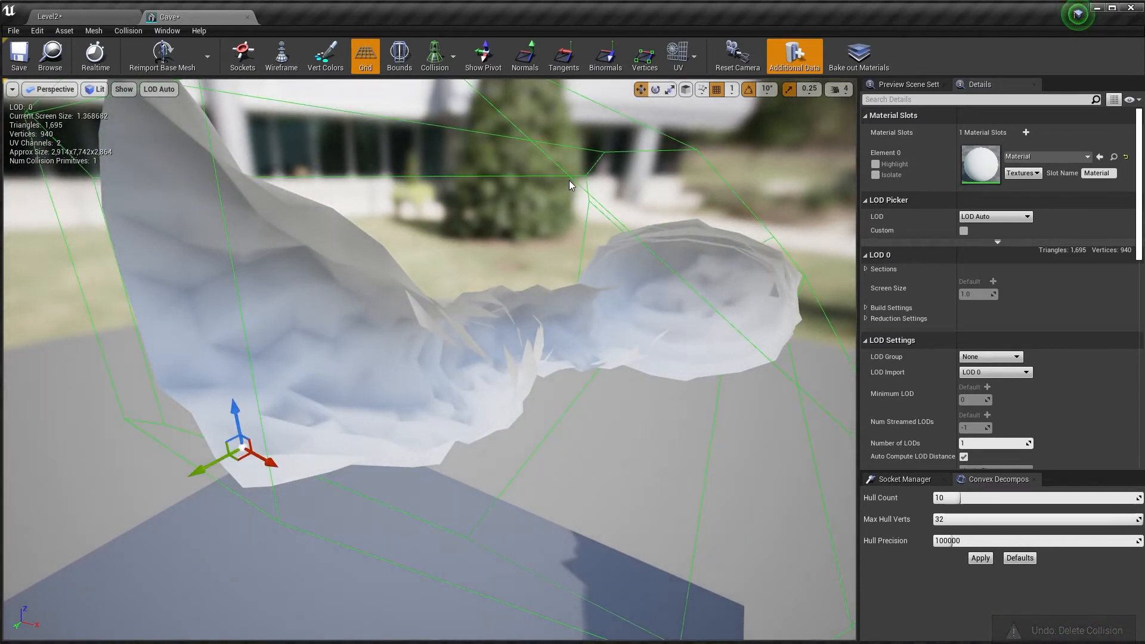
key(Delete)
right_drag(799, 309, 775, 305)
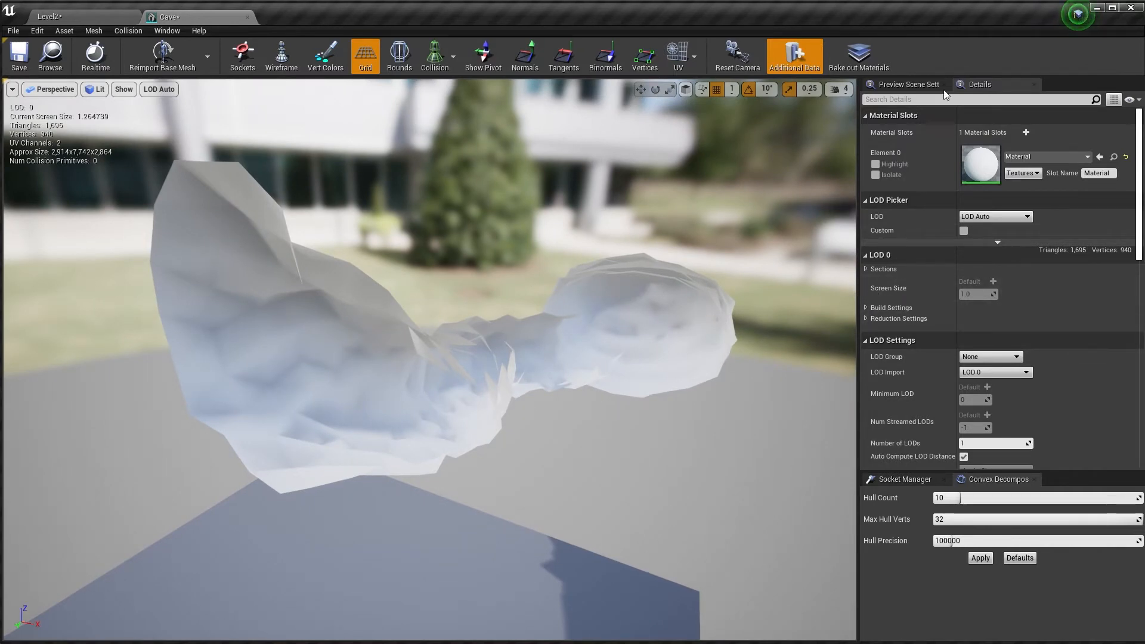
Set the Cave mesh's Collision Complexity to Use Complex Collision As Simple and close its mesh editor.
scroll(917, 370, down, 12)
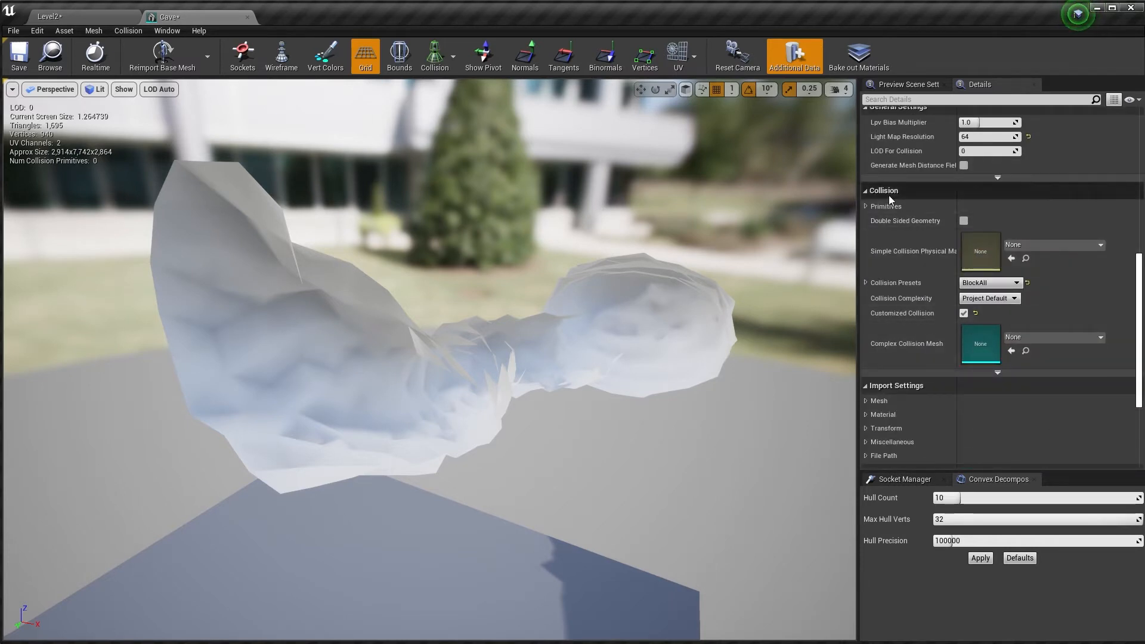
click(1015, 299)
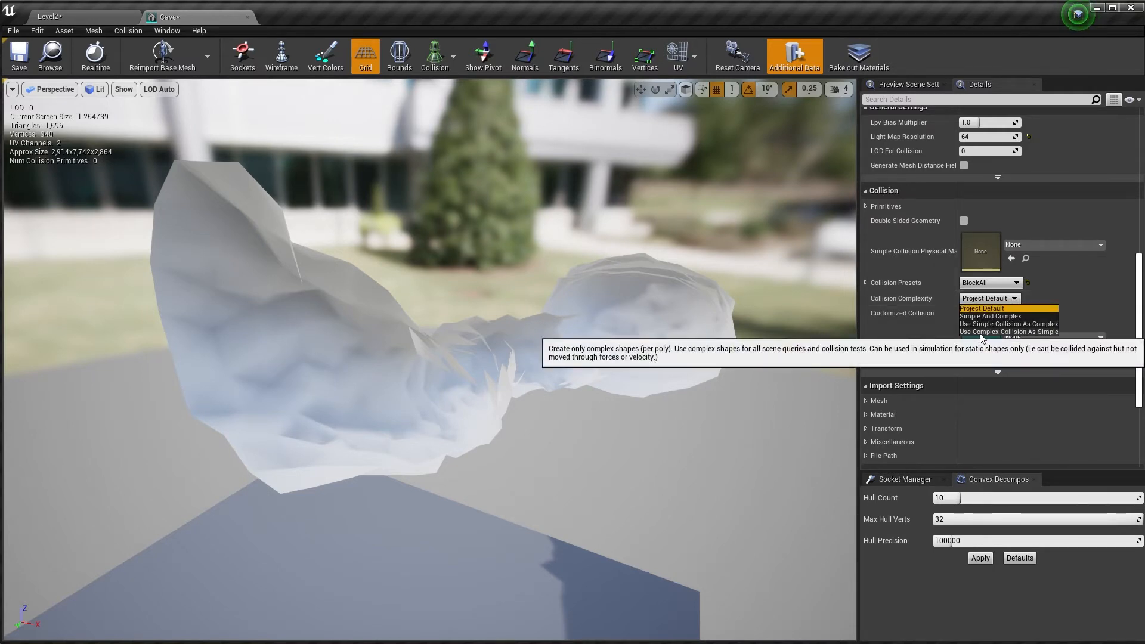
click(1016, 333)
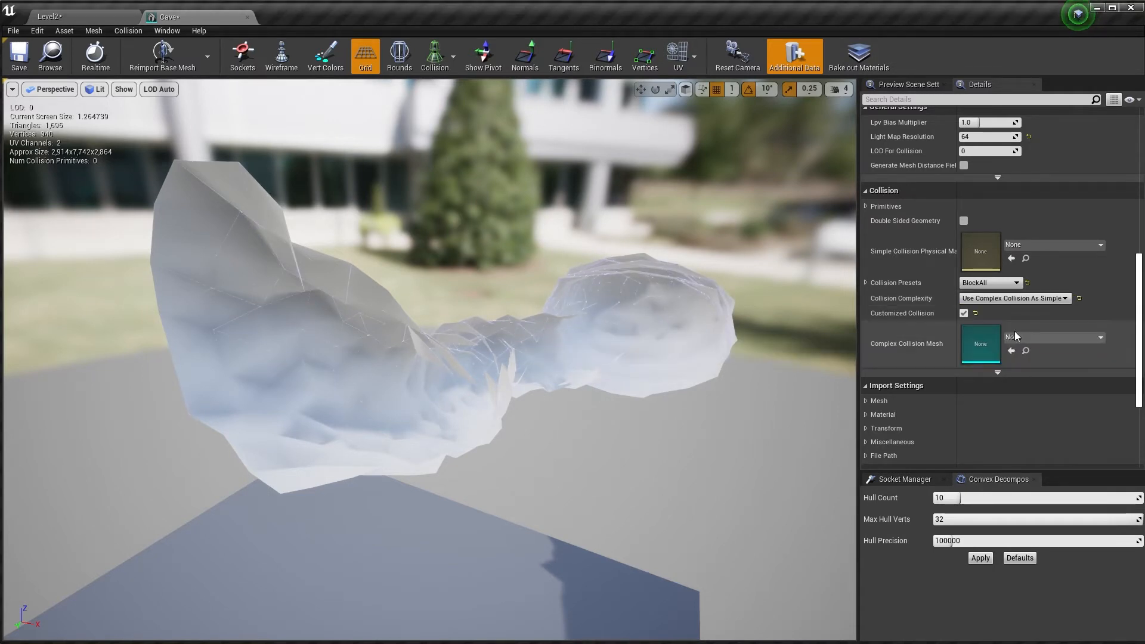
right_drag(491, 286, 375, 302)
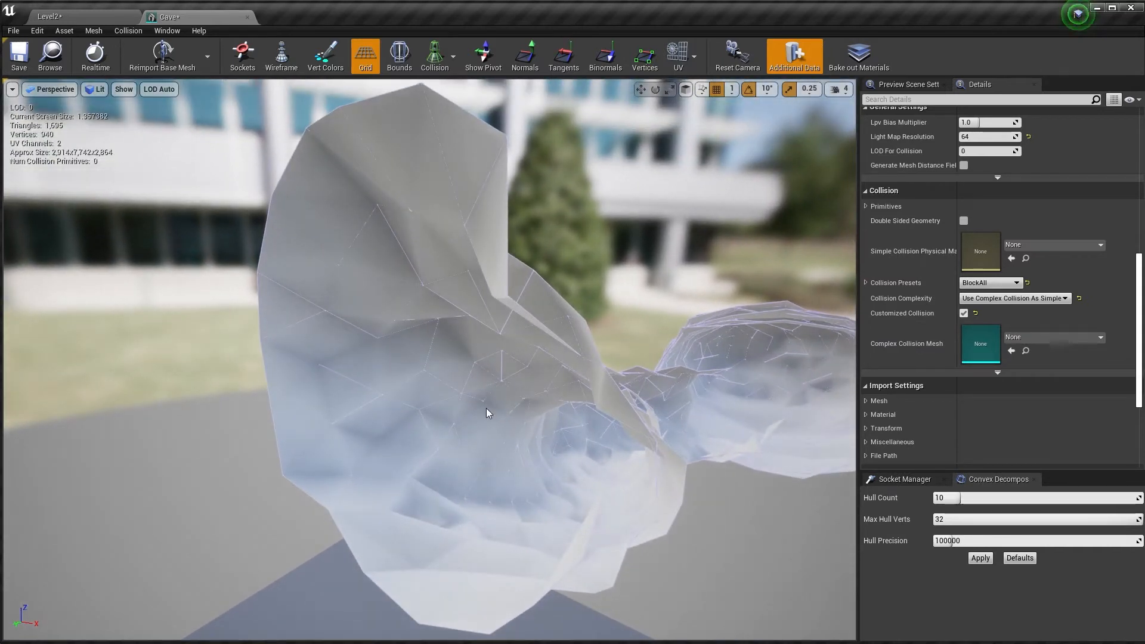
right_drag(696, 387, 694, 378)
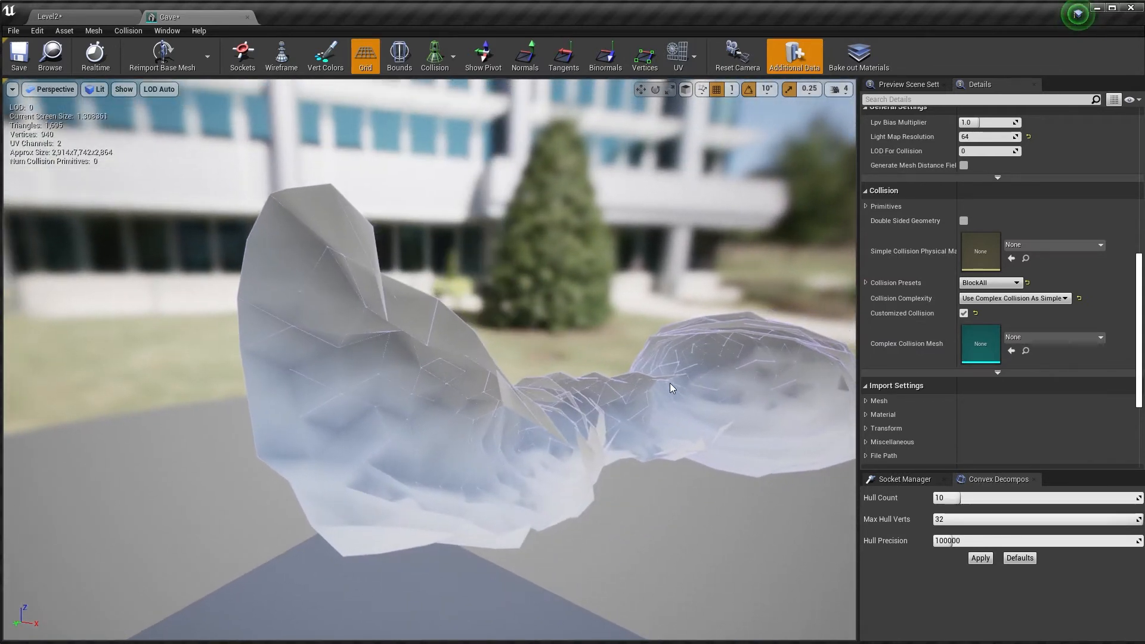
mouse_move(501, 468)
right_down()
mouse_move(545, 477)
mouse_move(492, 481)
right_up()
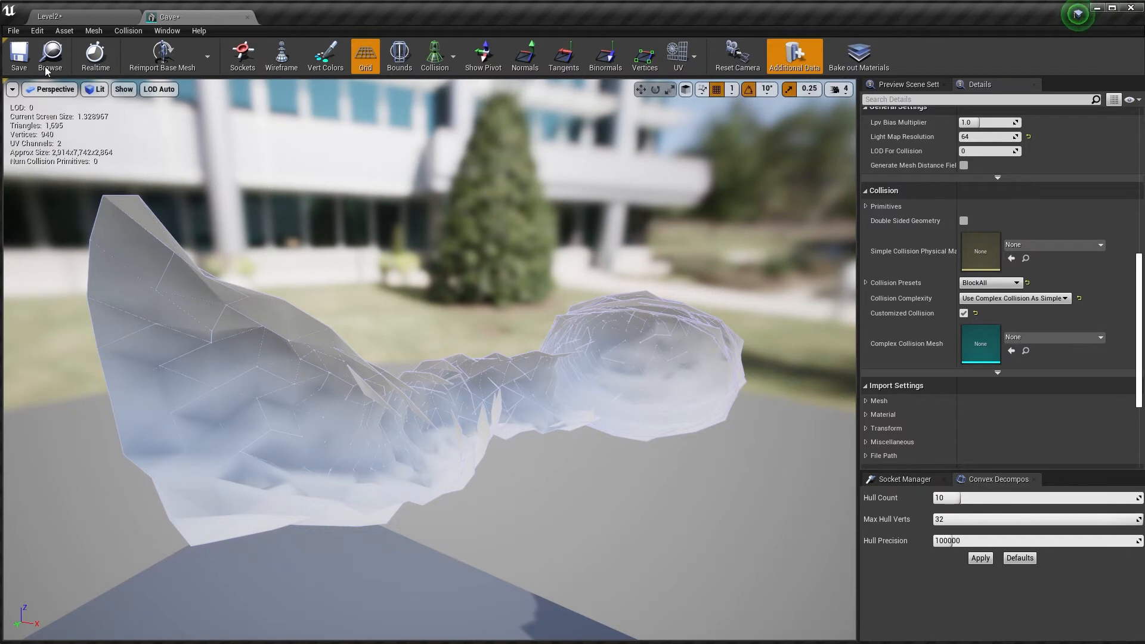
click(248, 17)
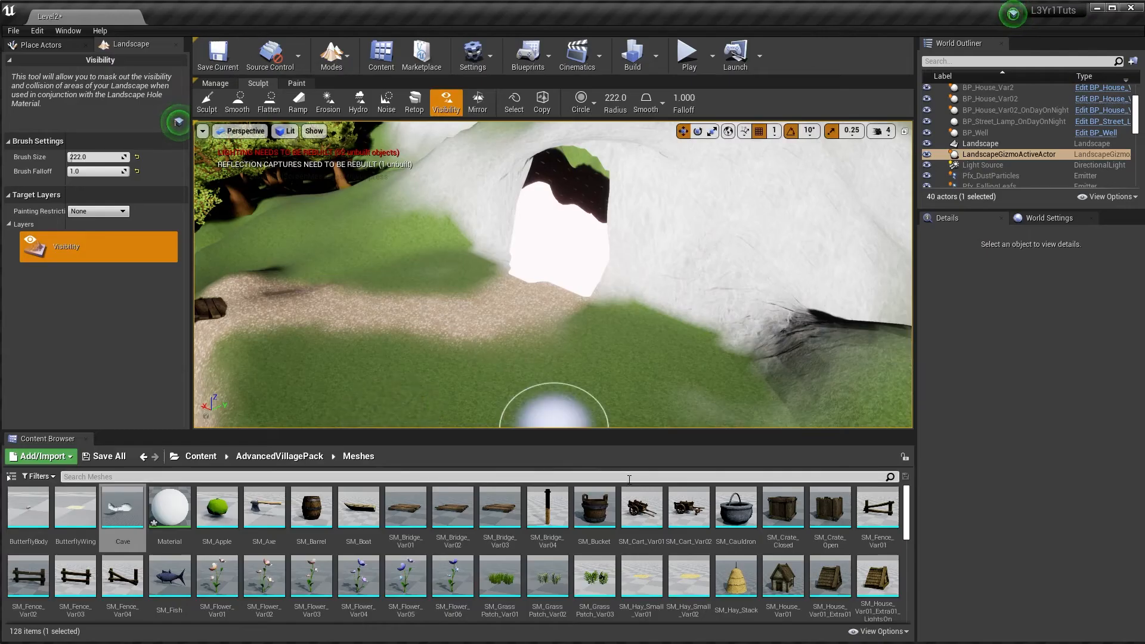
Switch to Select mode, place the Cave mesh in the level at the mountain opening and adjust its position.
click(345, 62)
click(366, 88)
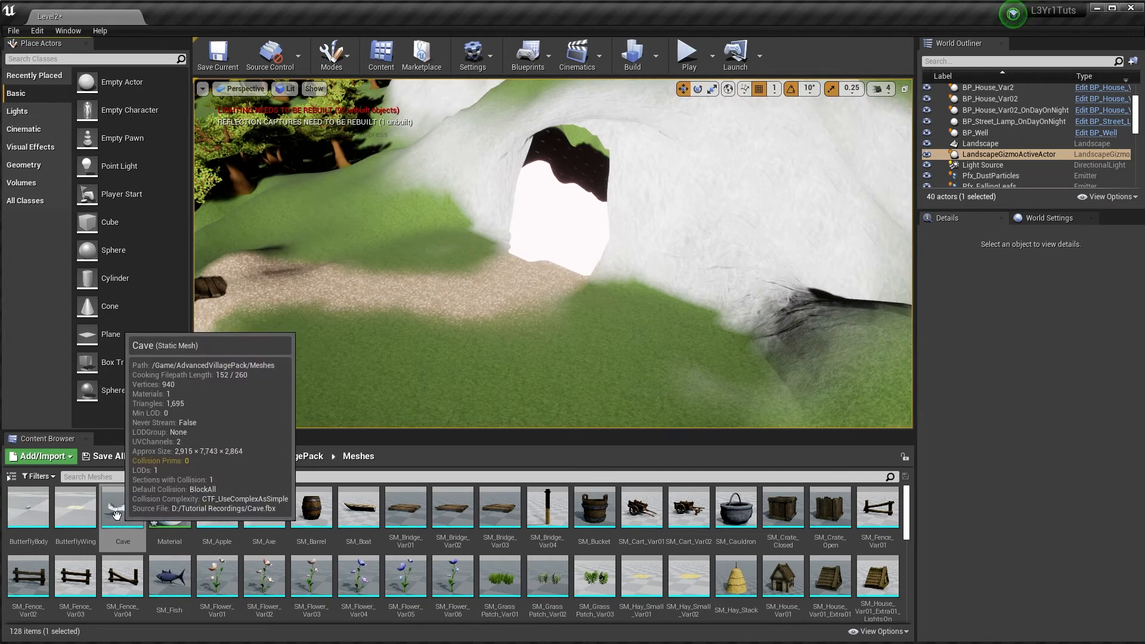
drag(137, 508, 506, 305)
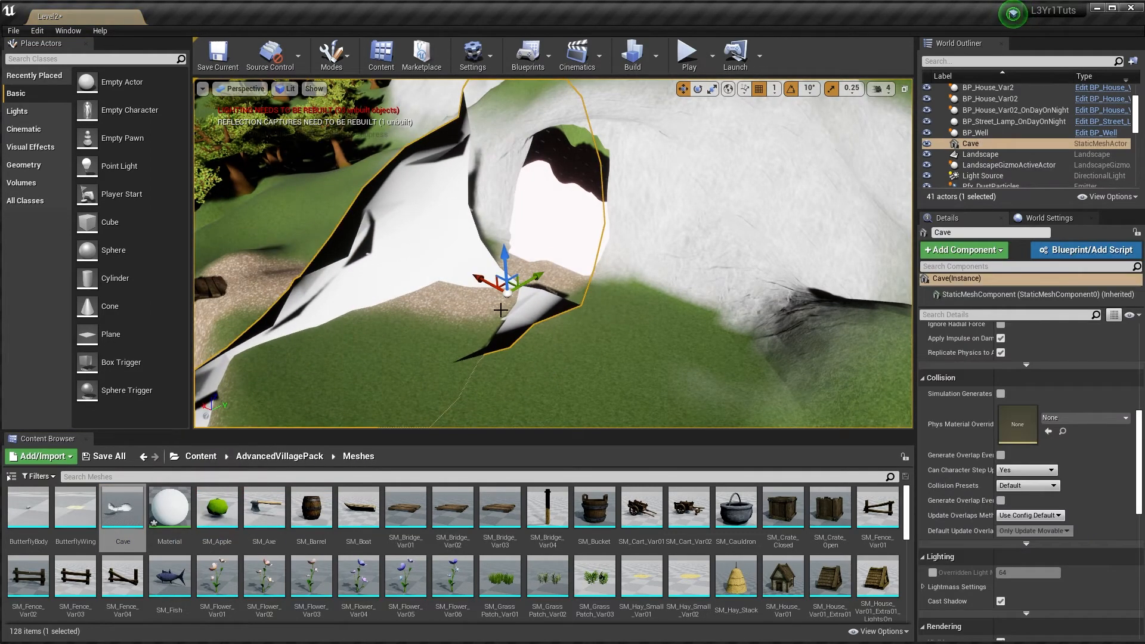
right_drag(501, 310, 405, 292)
drag(527, 336, 609, 351)
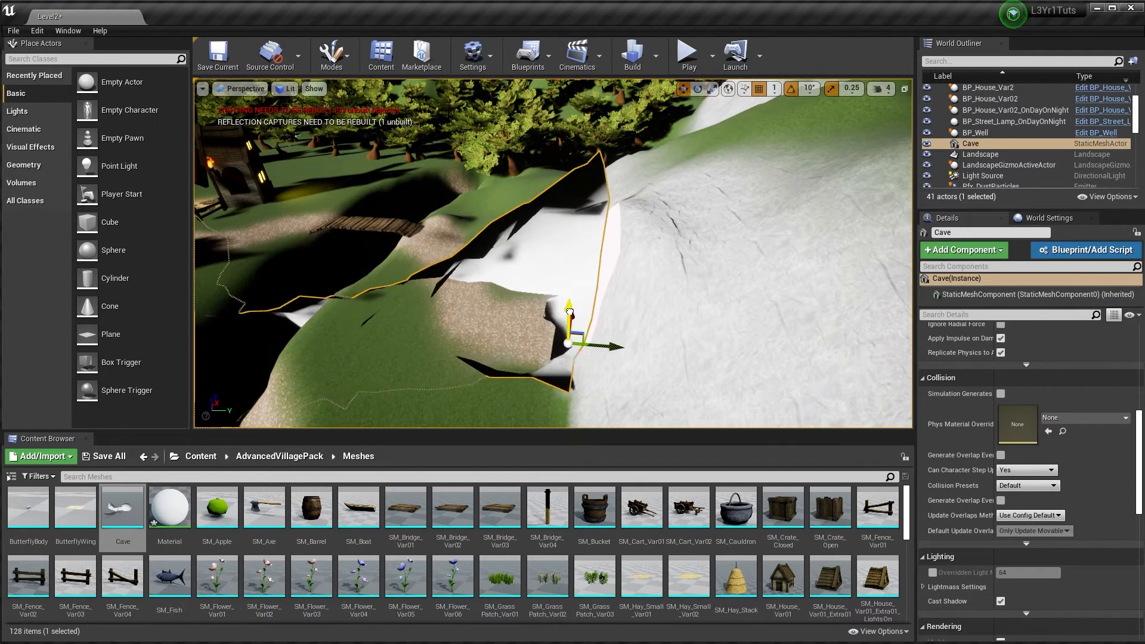
Rotate the Cave actor so its tunnel runs from the opening into the mountain.
right_drag(581, 316, 593, 322)
key(e)
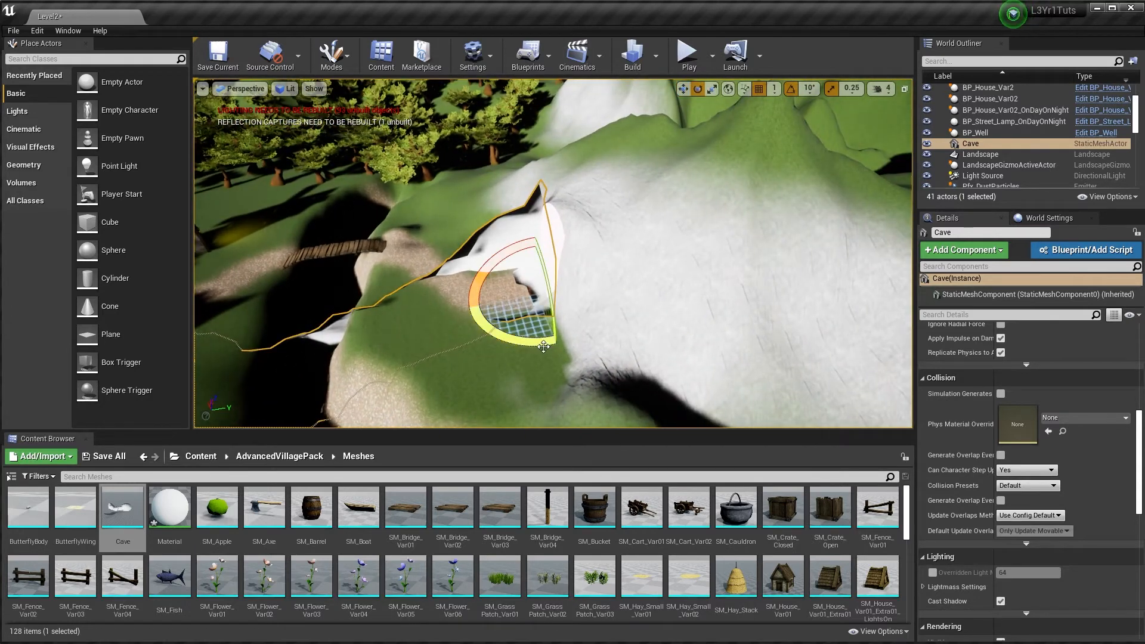
drag(543, 346, 572, 342)
right_drag(542, 348, 617, 350)
key(w)
key(s)
Enter Landscape mode and set the Visibility brush size to about 1012.
click(346, 57)
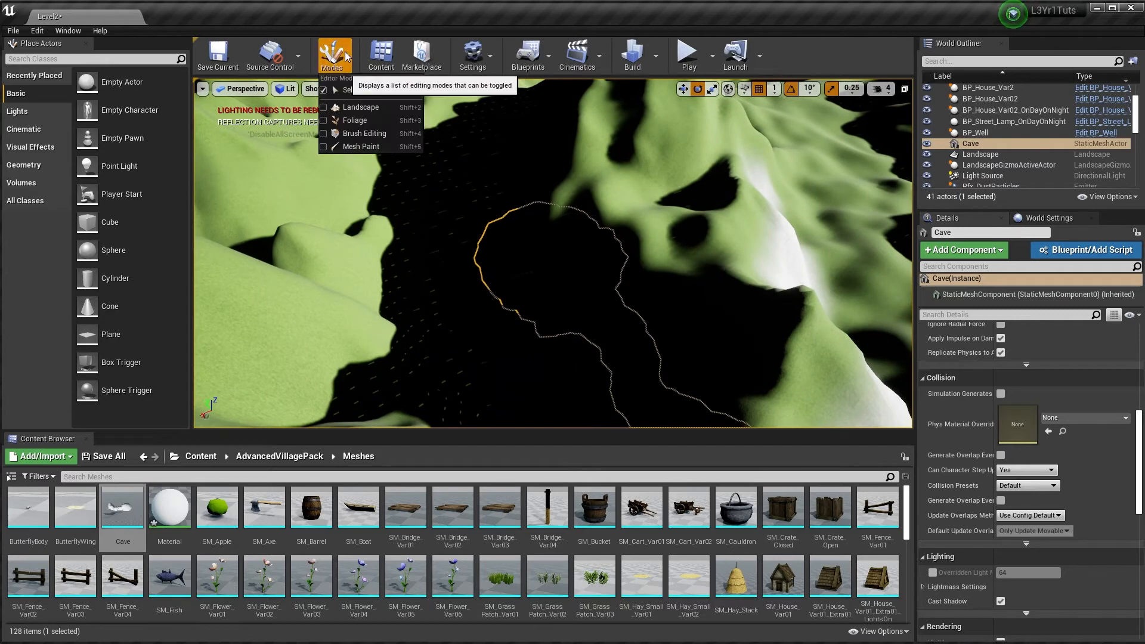
click(362, 107)
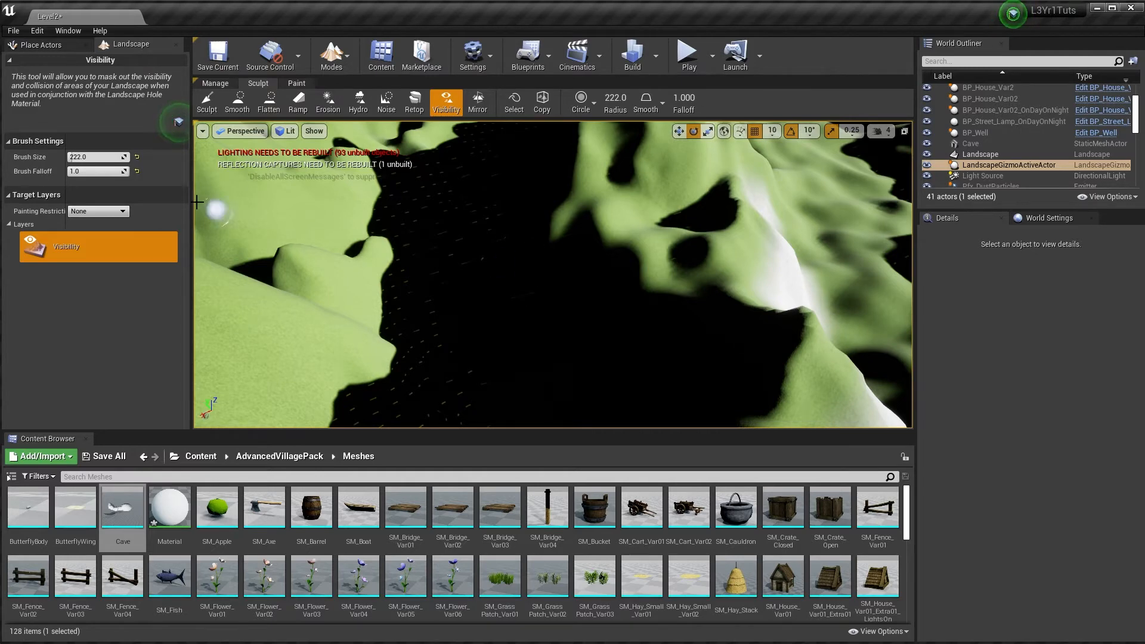
drag(73, 157, 87, 157)
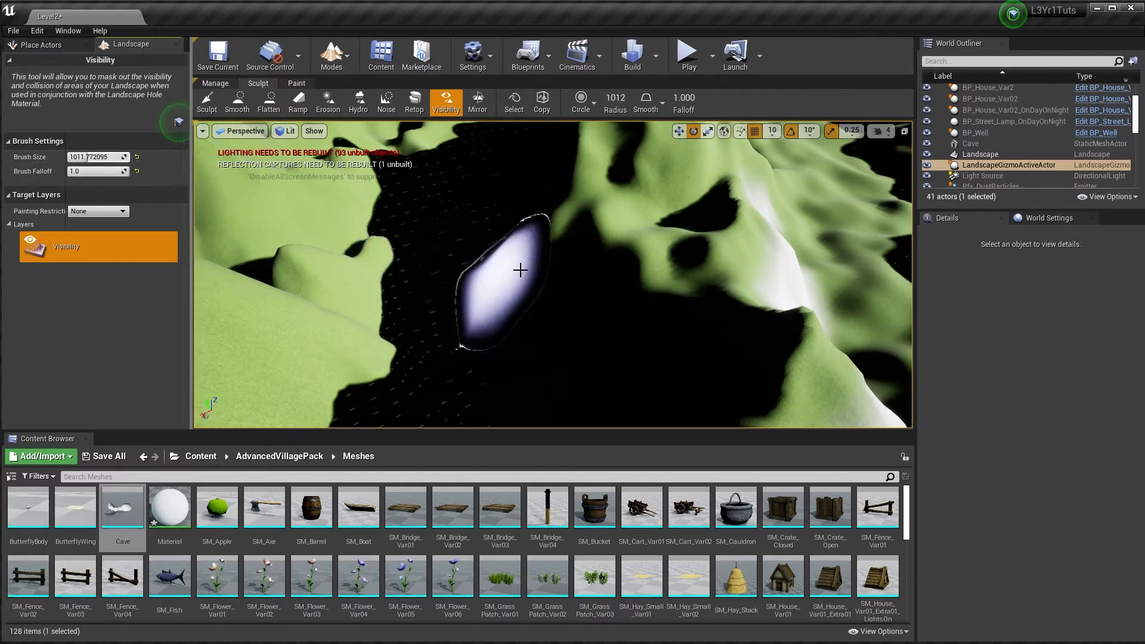
Try masking landscape visibility around the cave's far end, and undo the visibility strokes.
mouse_move(518, 269)
mouse_down()
mouse_move(465, 228)
mouse_move(489, 226)
mouse_up()
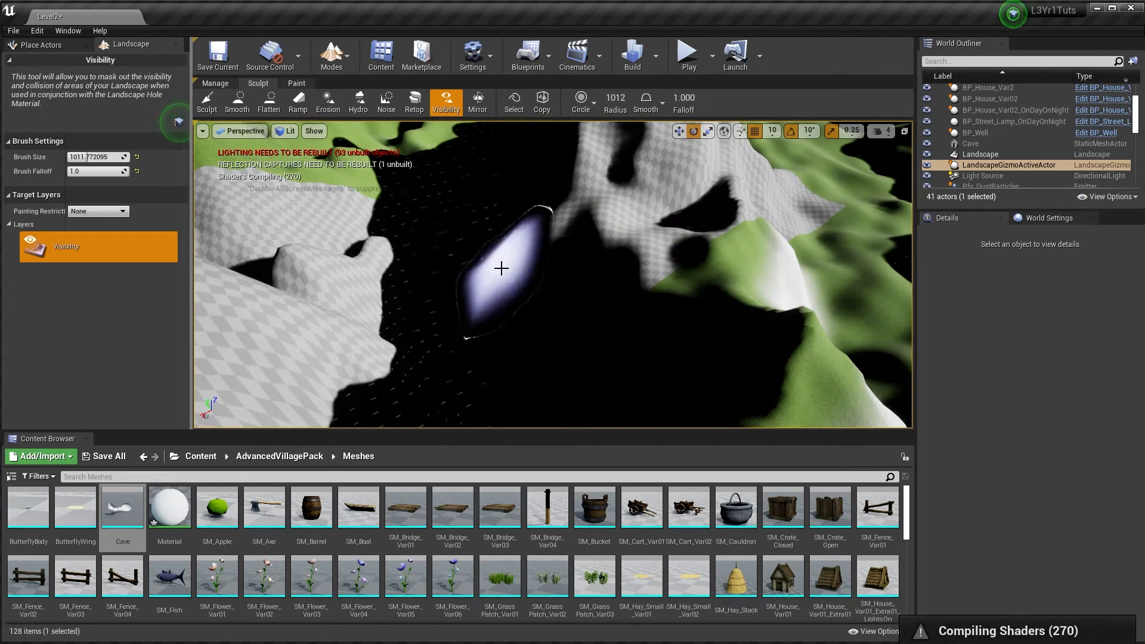
click(560, 389)
mouse_move(495, 262)
right_down()
mouse_move(519, 343)
mouse_move(494, 301)
right_up()
key(w)
key(ctrl+z)
key(s)
key(ctrl+z)
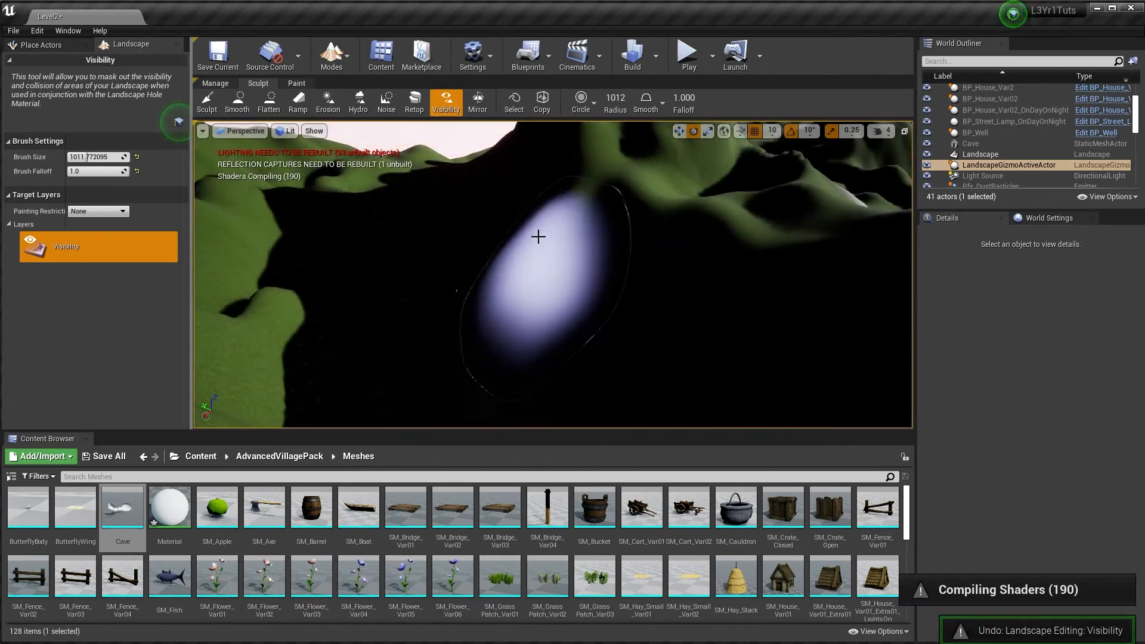
Raise the landscape over the cave's protruding far end with the Sculpt tool.
click(207, 102)
right_drag(689, 367, 679, 394)
key(s)
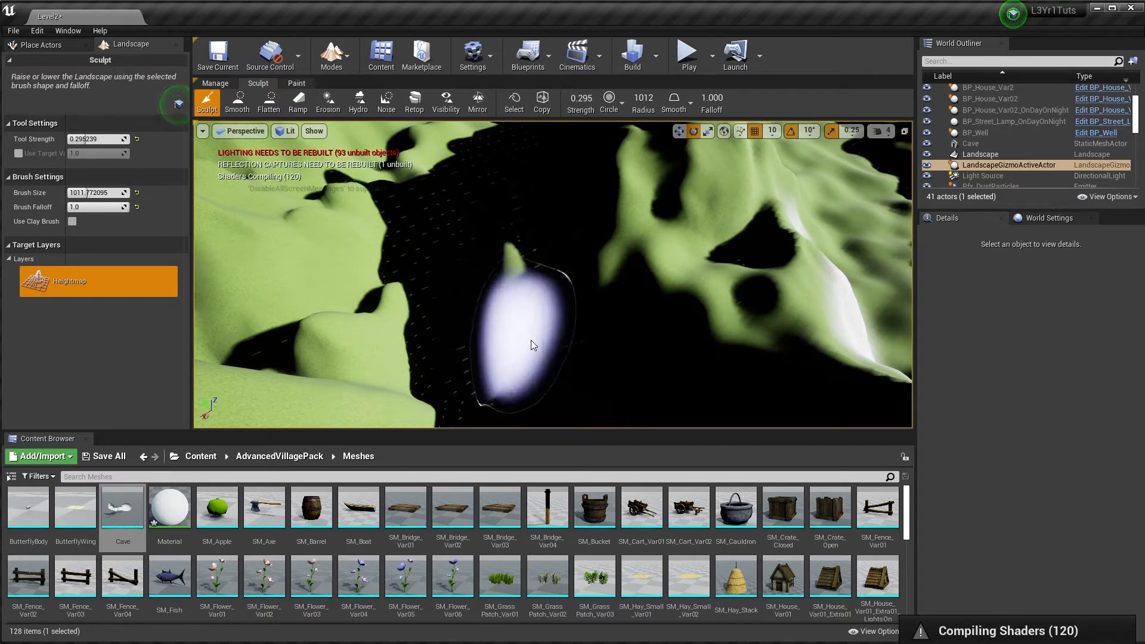
mouse_move(532, 344)
mouse_down()
mouse_move(531, 235)
mouse_move(515, 353)
mouse_up()
mouse_move(641, 358)
right_down()
mouse_move(656, 358)
mouse_move(644, 349)
right_up()
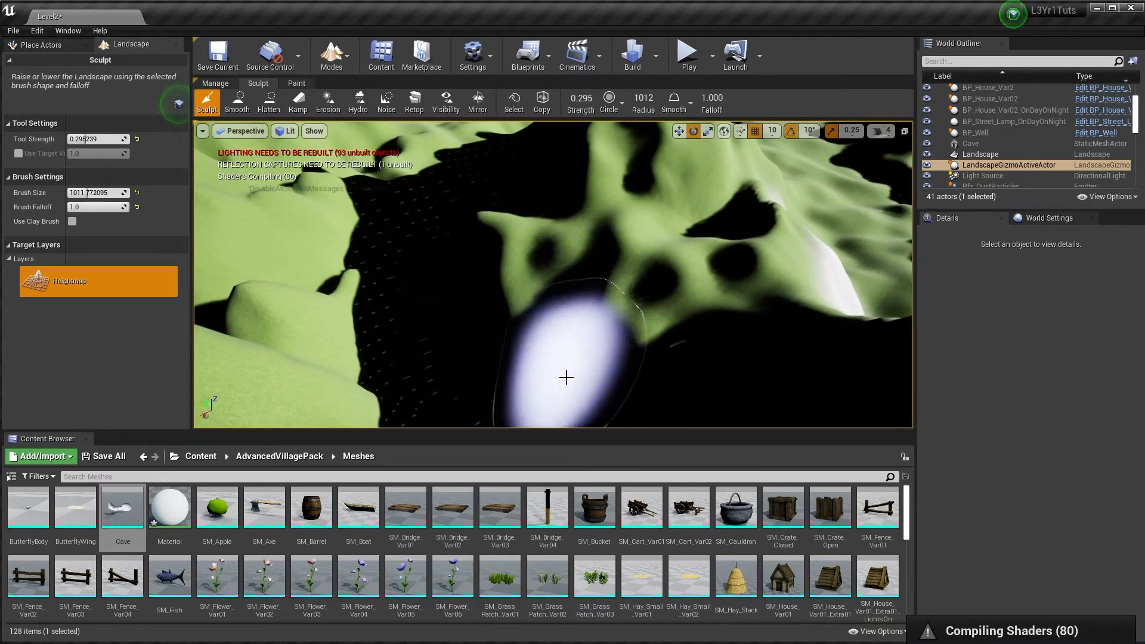
mouse_move(550, 217)
right_down()
mouse_move(551, 178)
mouse_move(546, 220)
mouse_move(525, 239)
mouse_move(543, 230)
mouse_move(640, 370)
mouse_move(733, 361)
mouse_move(828, 369)
mouse_move(715, 372)
mouse_move(709, 390)
mouse_move(715, 373)
mouse_move(557, 356)
right_up()
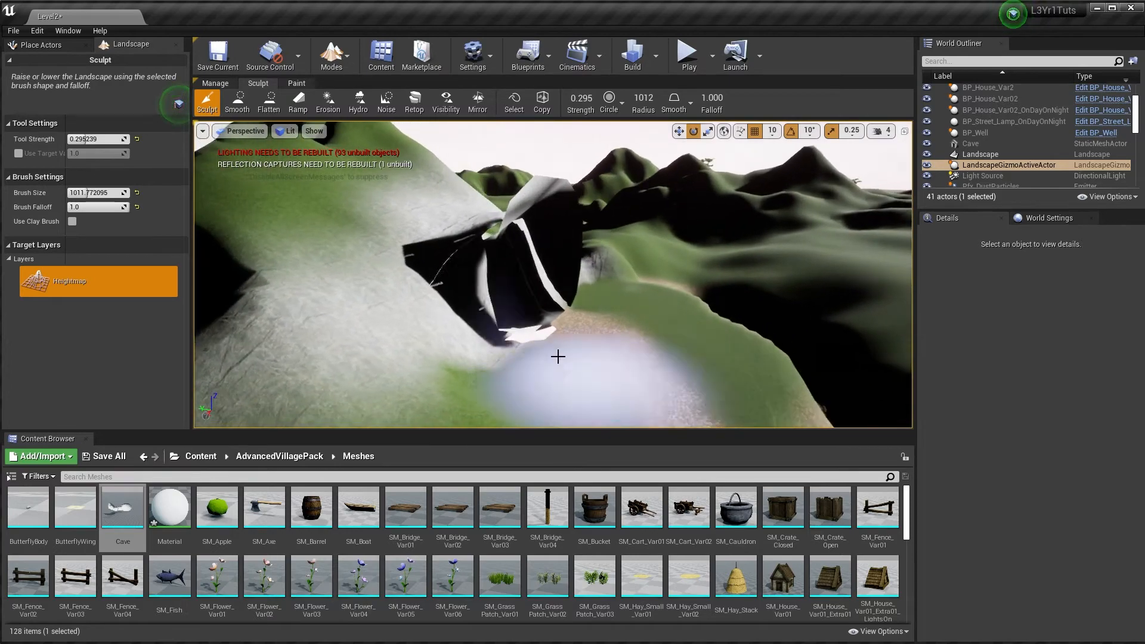
Return to Select mode and move the Cave actor along its tunnel direction to line up with the mountain opening.
click(332, 67)
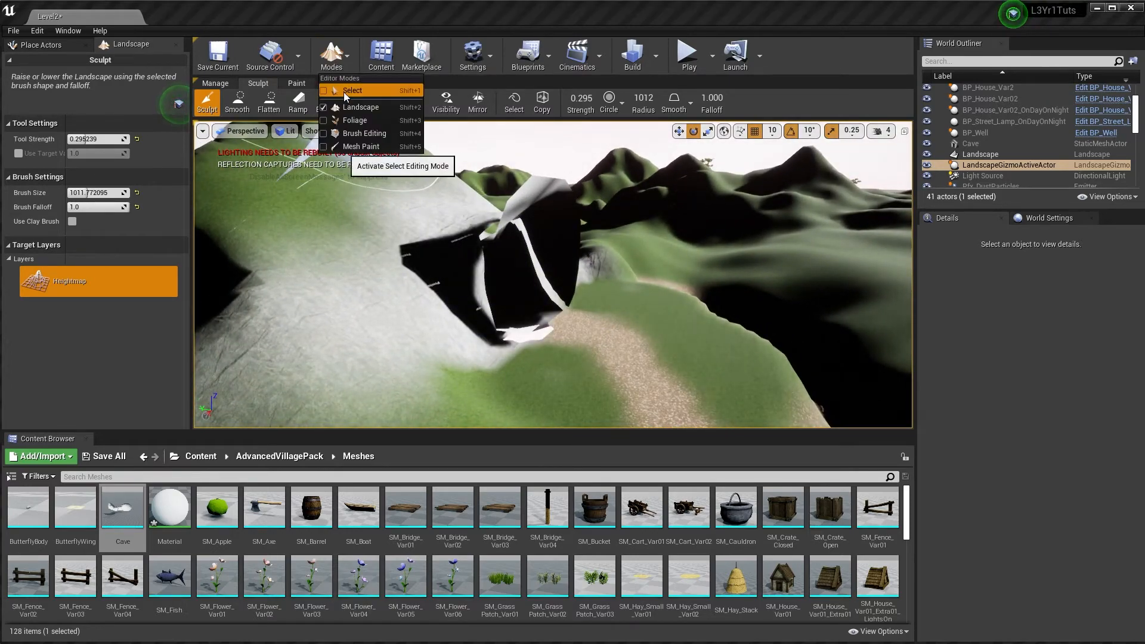
click(344, 92)
right_drag(555, 257, 549, 225)
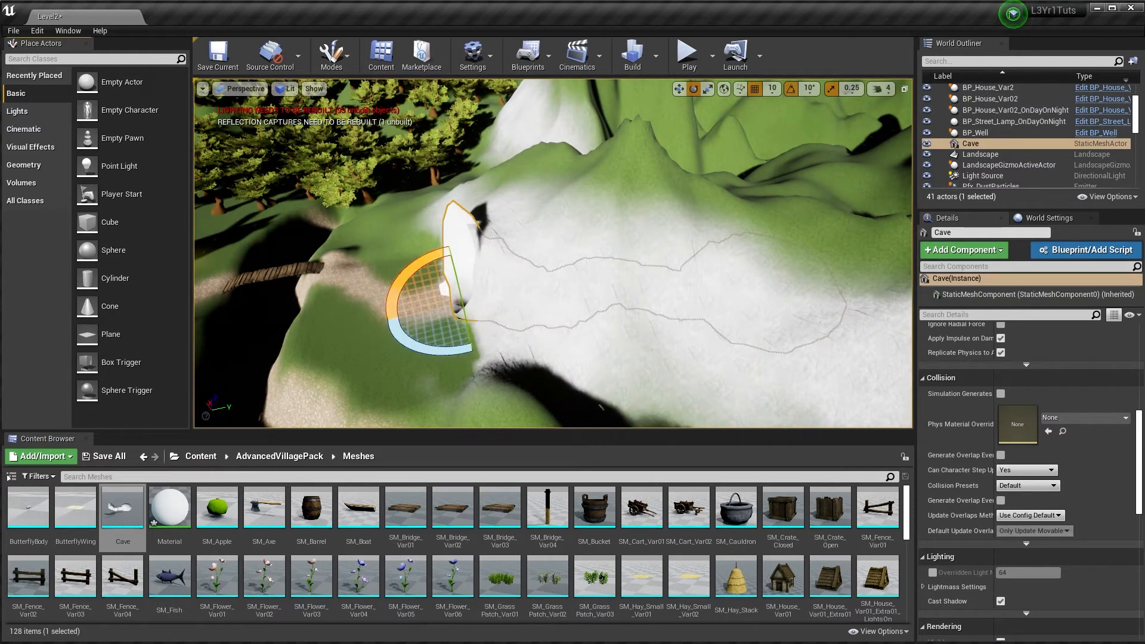
mouse_move(467, 303)
right_down()
mouse_move(417, 313)
mouse_move(467, 304)
right_up()
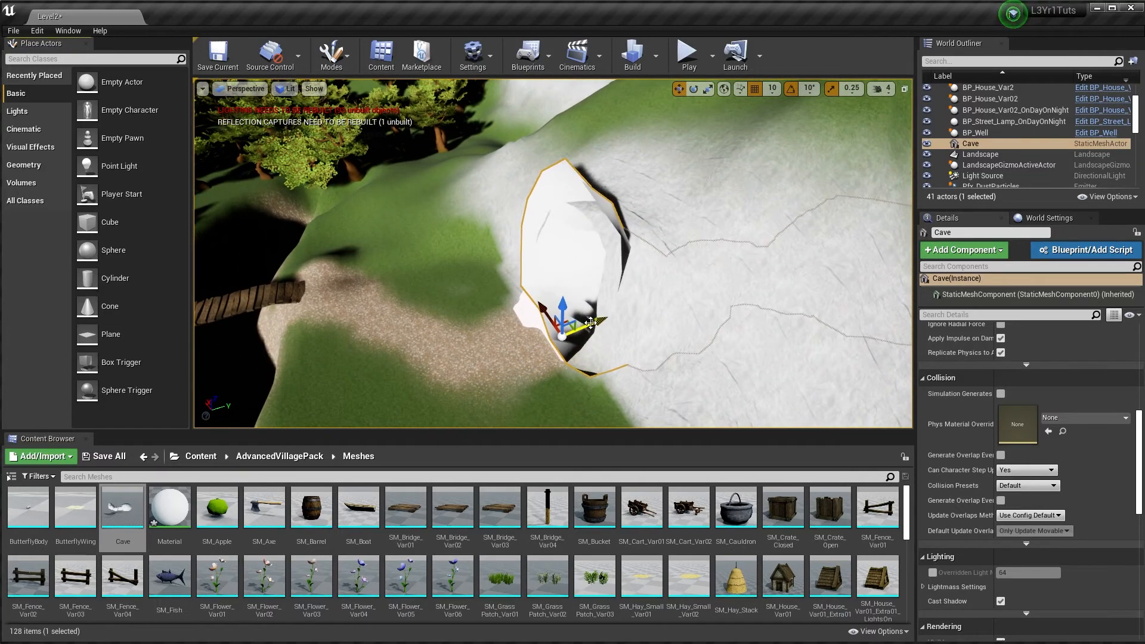
drag(590, 323, 584, 325)
key(w)
right_drag(585, 340, 584, 340)
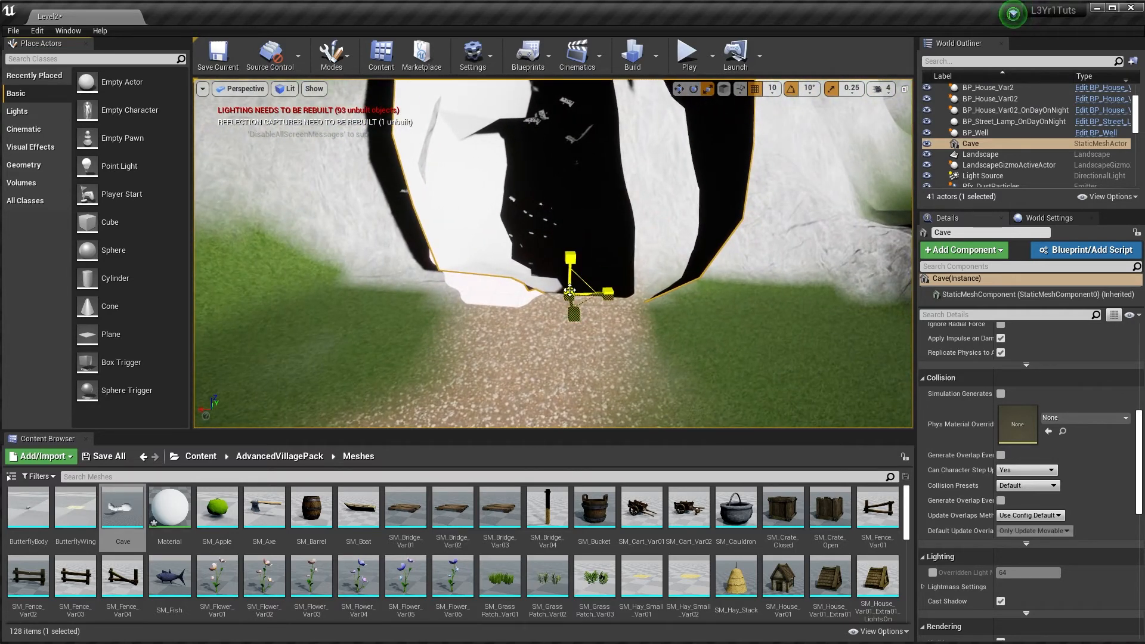
Scale the Cave actor uniformly and nudge it sideways so its entrance fits the landscape opening at the path.
drag(570, 293, 564, 308)
key(s)
right_drag(616, 289, 632, 289)
key(w)
drag(491, 307, 471, 308)
key(d)
right_drag(569, 339, 504, 335)
key(w)
drag(569, 339, 583, 349)
key(a)
right_drag(583, 349, 733, 391)
key(w)
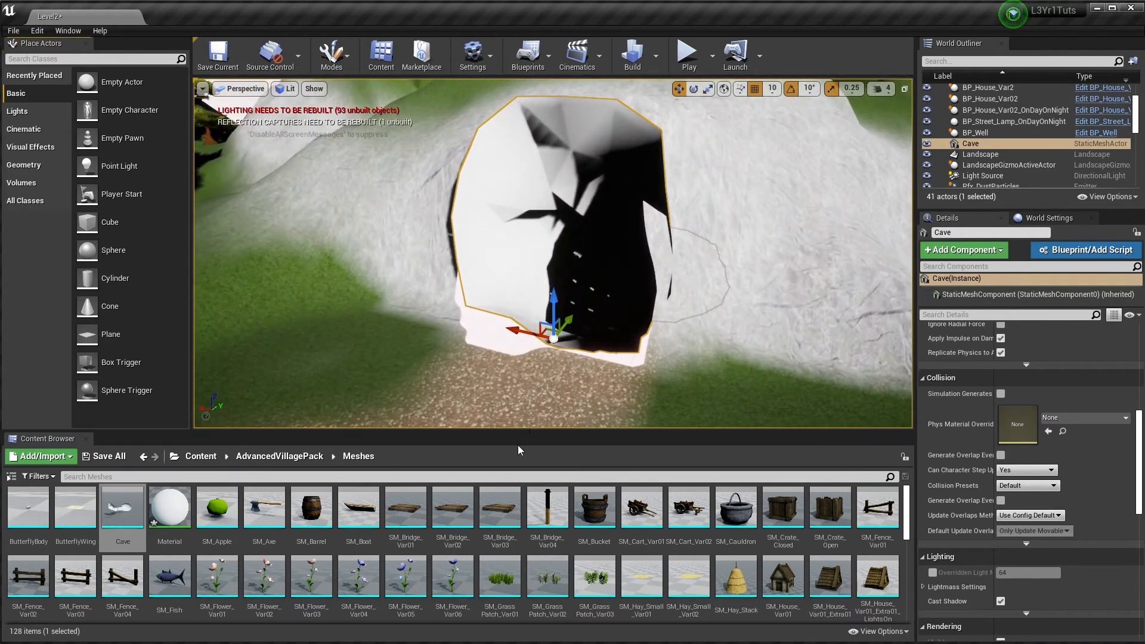
Assign the M_Rock material to the Cave actor's Element 0 material slot.
scroll(1039, 417, up, 5)
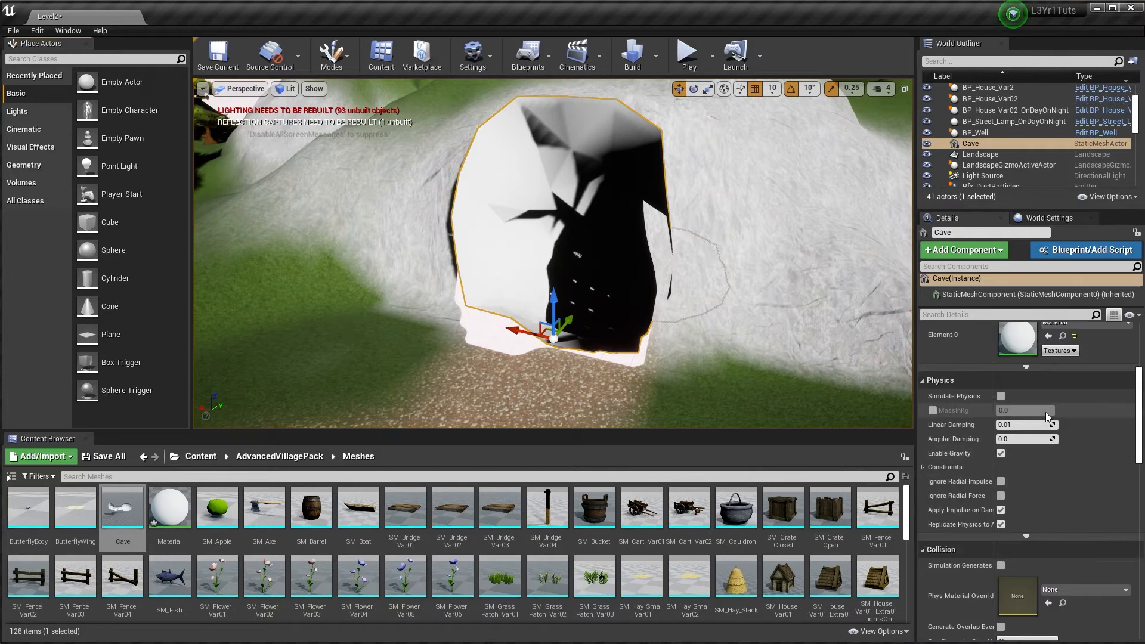
scroll(1044, 441, up, 1)
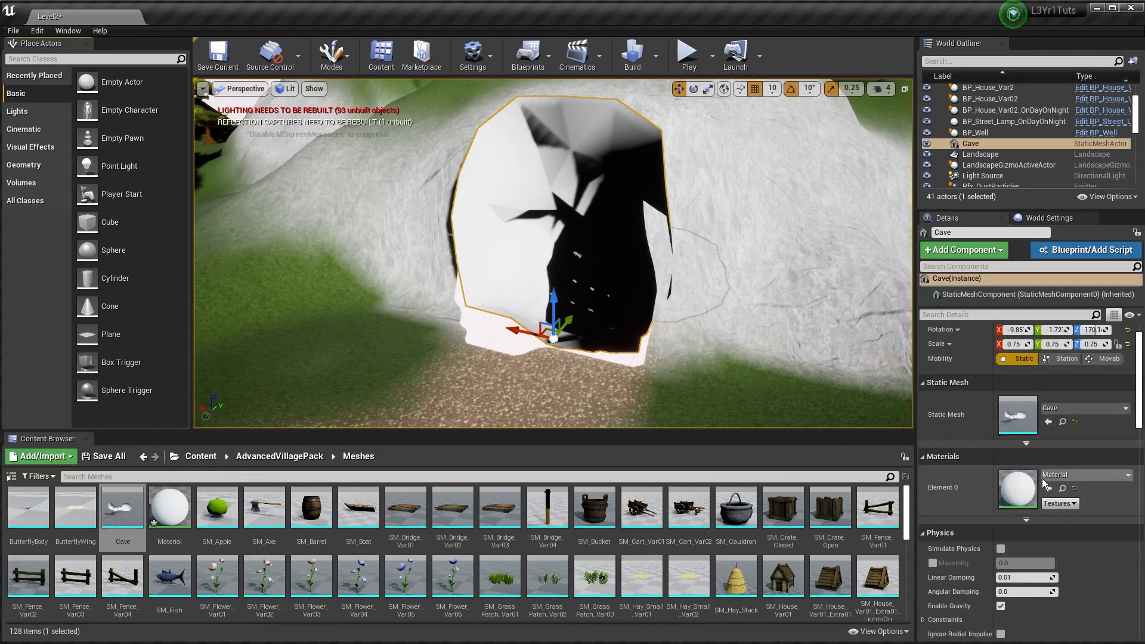
click(1075, 475)
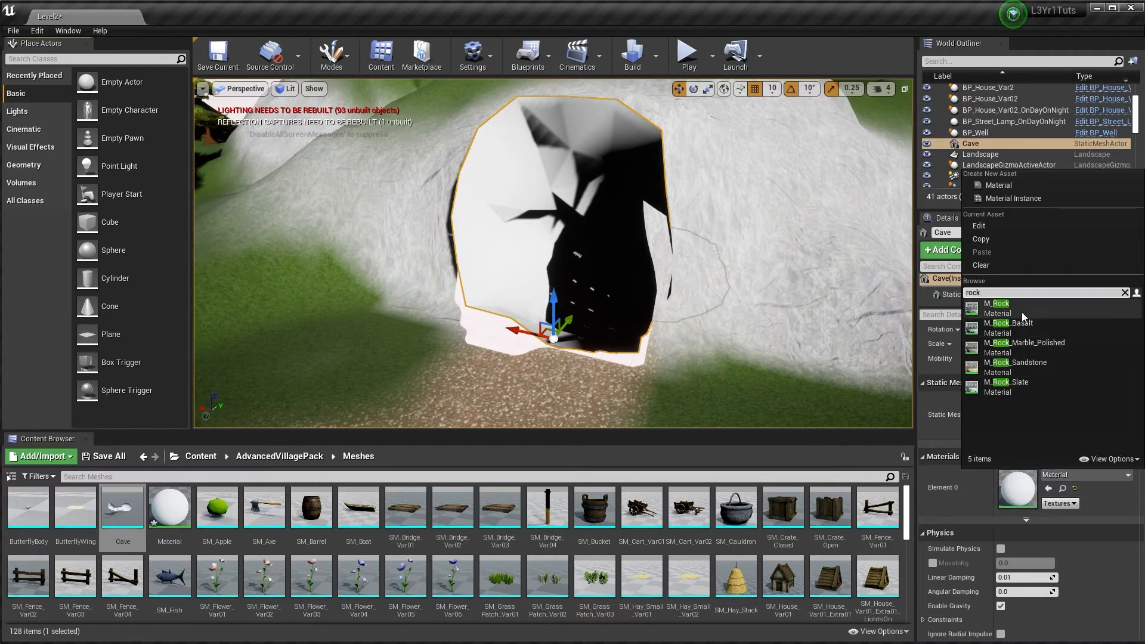
click(1030, 304)
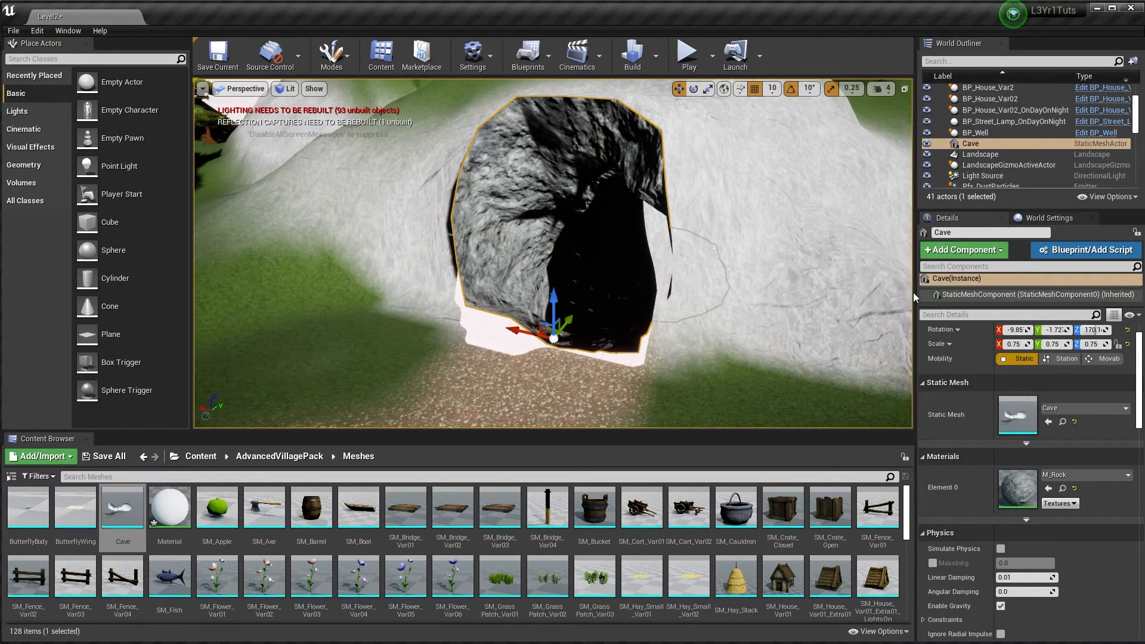
Examine the textured cave entrance from the front and side for gaps against the mountain landscape.
right_drag(729, 293, 719, 225)
key(s)
key(a)
key(w)
key(f)
key(a)
key(w)
key(d)
key(s)
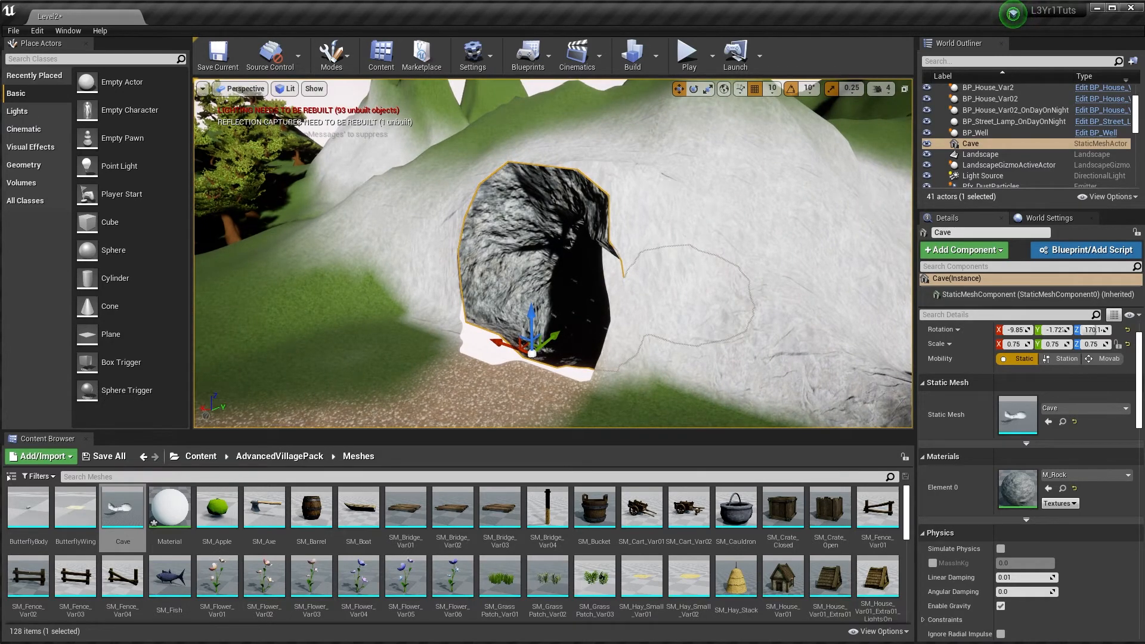
key(w)
right_drag(544, 329, 722, 283)
key(a)
key(w)
key(s)
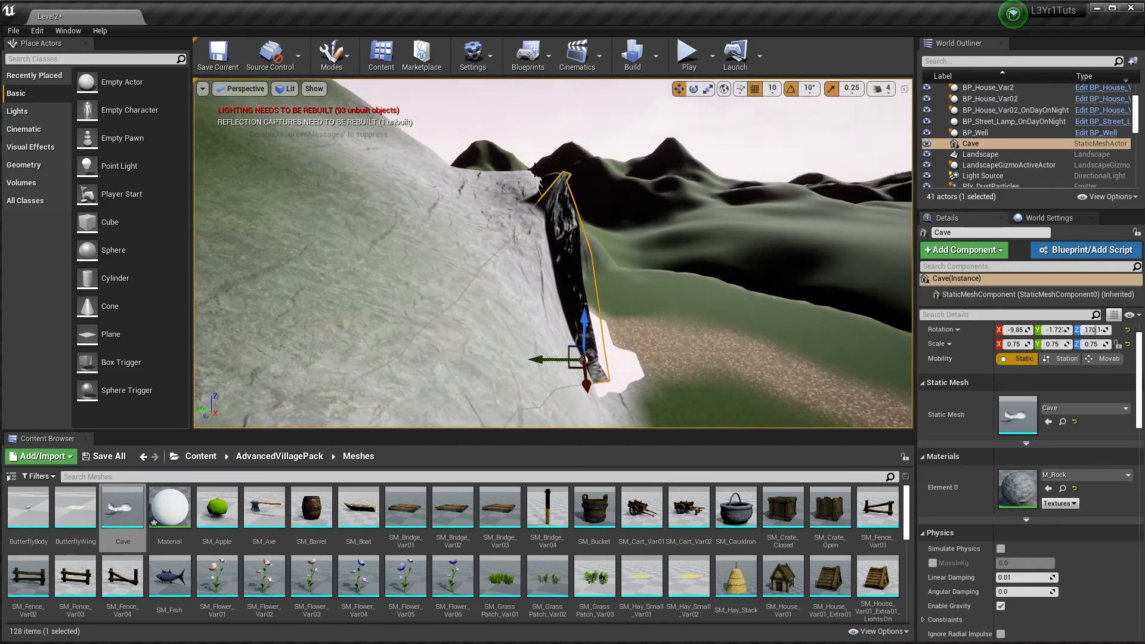
right_drag(535, 170, 451, 220)
key(w)
key(d)
key(s)
key(w)
key(a)
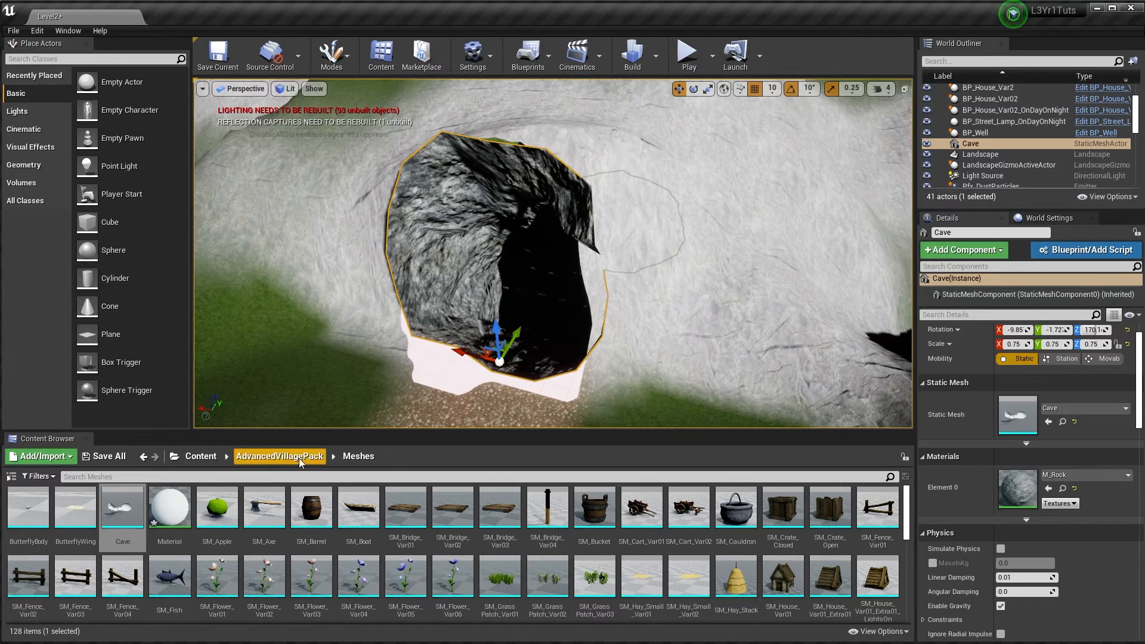
Look through the village pack meshes for rocks, and open the SM_Rock static mesh from the StarterContent Props folder.
scroll(358, 519, down, 2)
scroll(500, 577, down, 3)
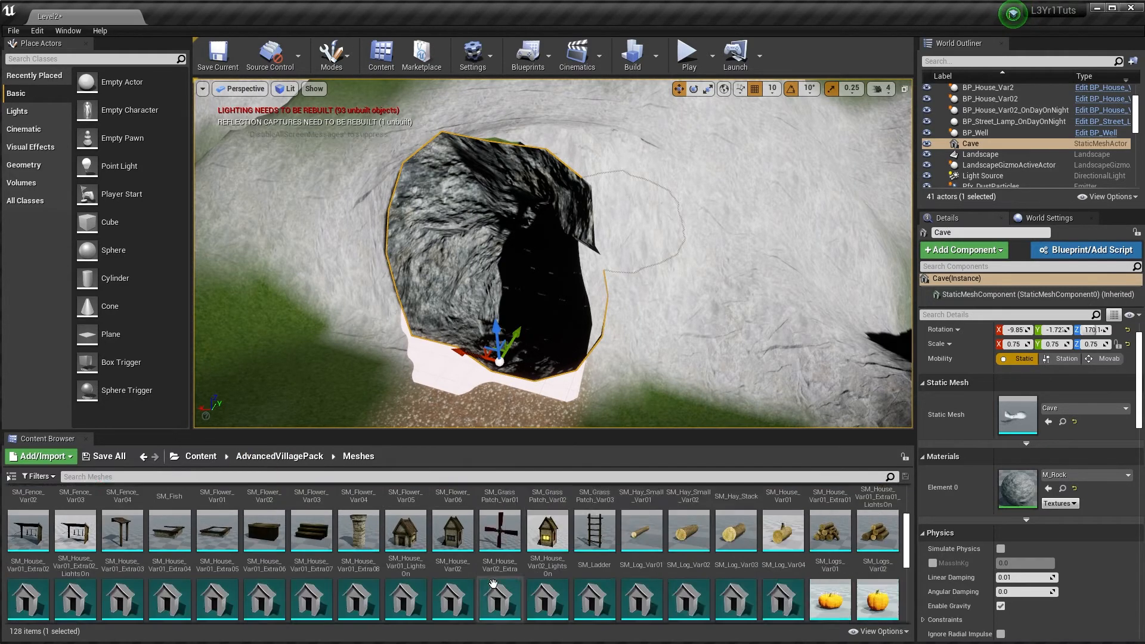
scroll(499, 577, down, 1)
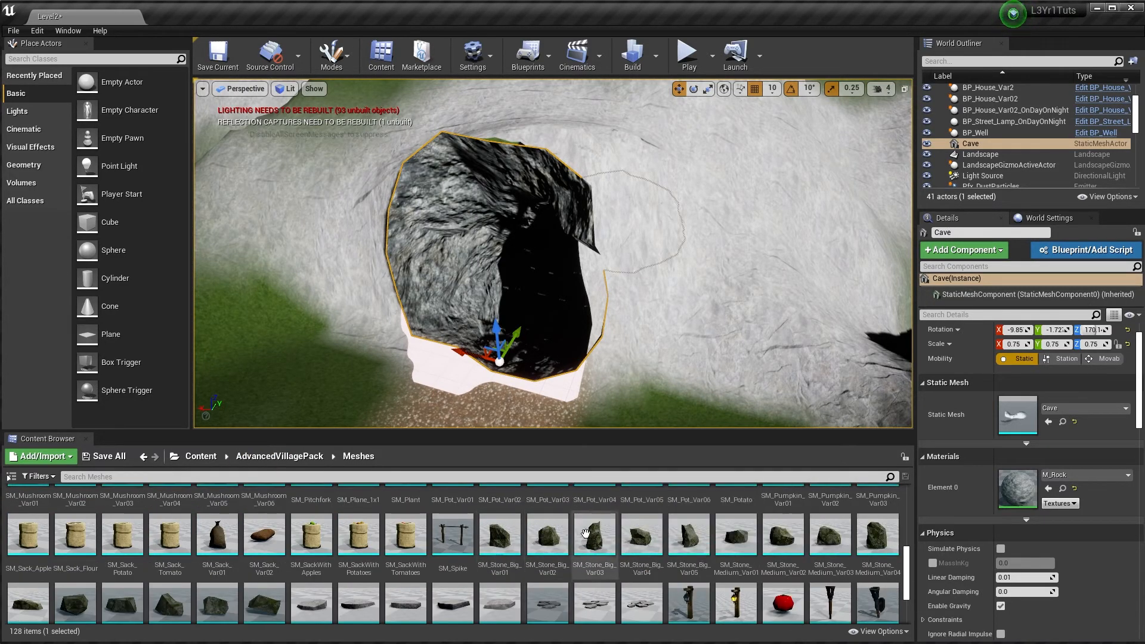
scroll(740, 532, down, 1)
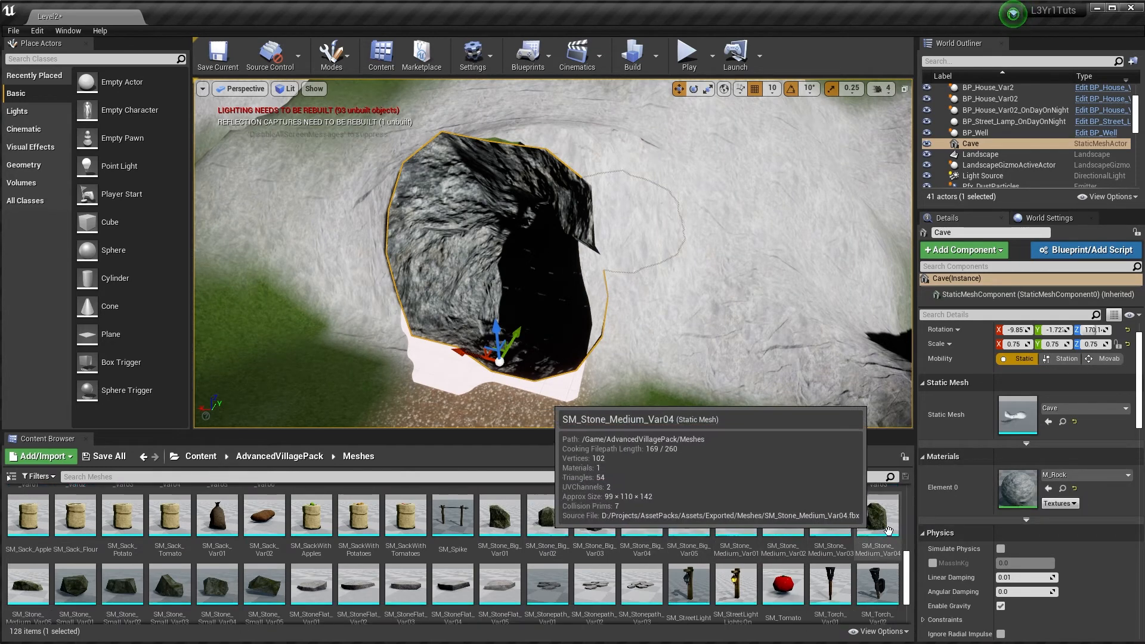
scroll(596, 525, down, 1)
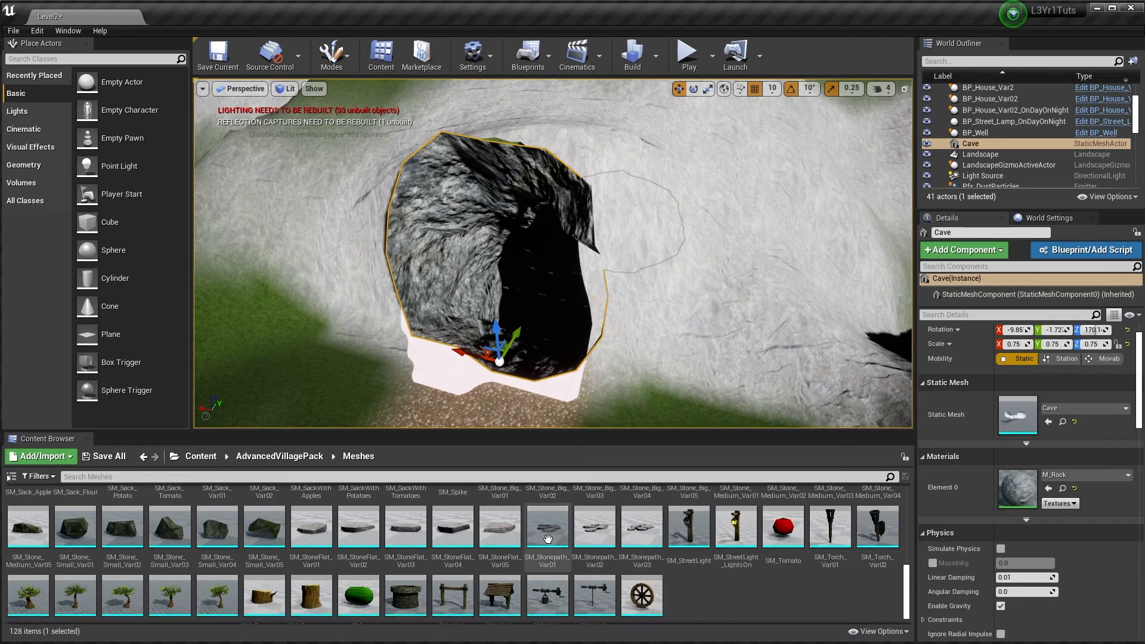
click(202, 459)
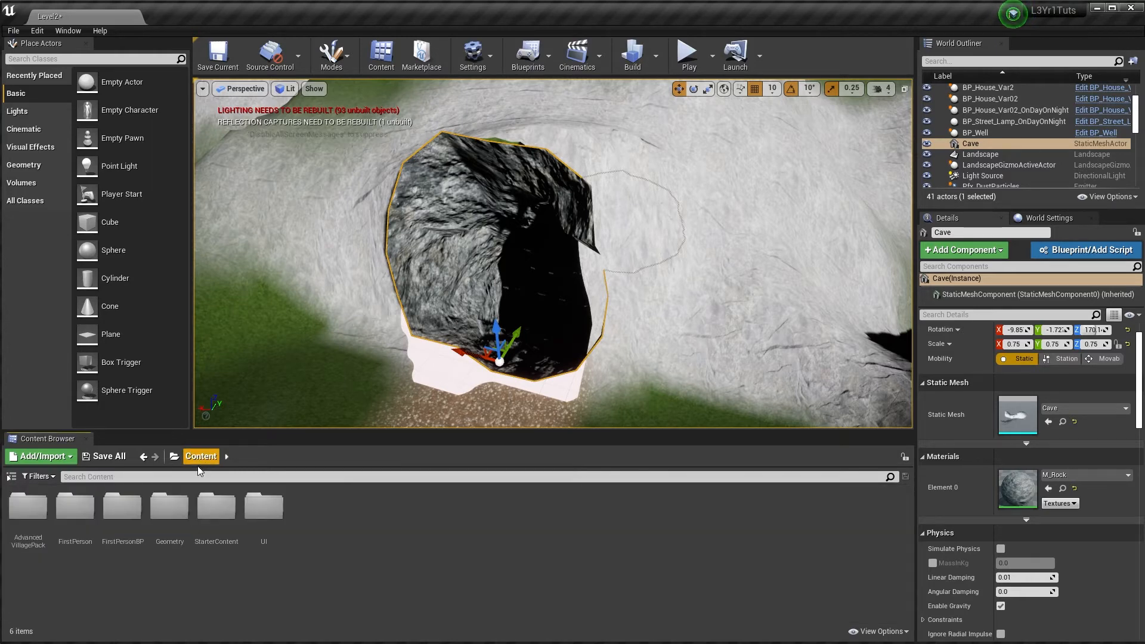
click(214, 516)
double_click(214, 516)
click(362, 507)
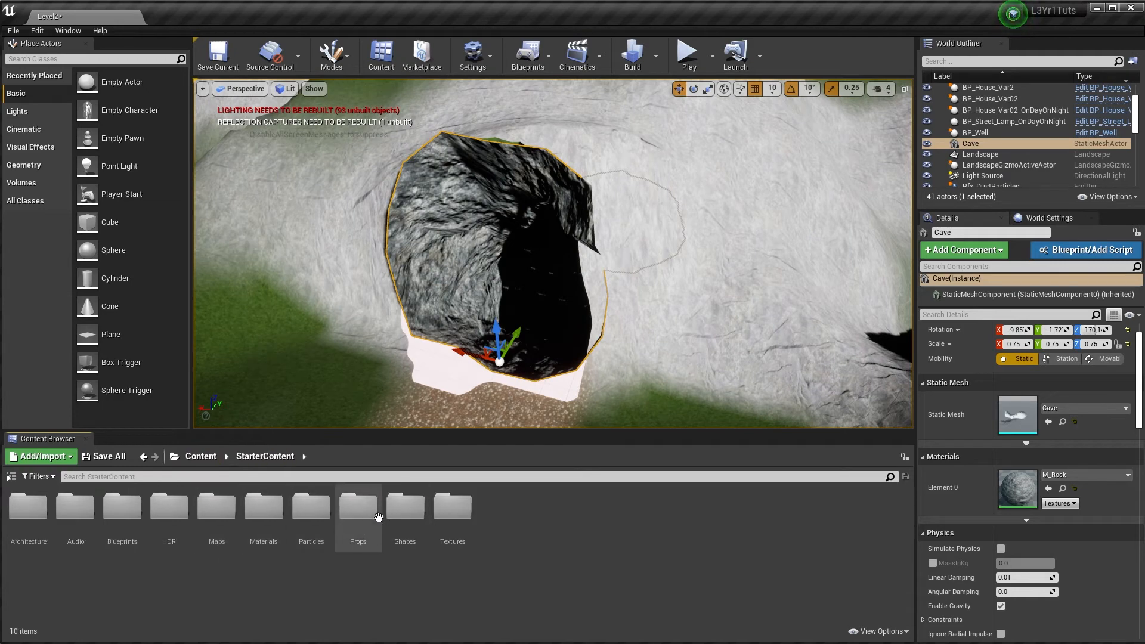
double_click(362, 507)
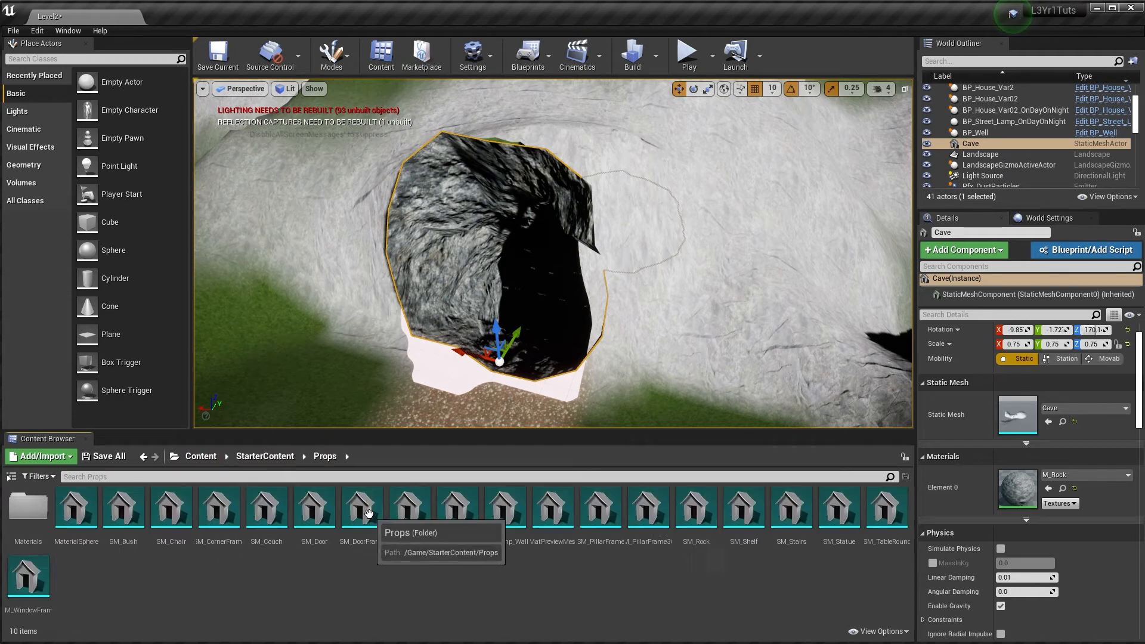
click(698, 507)
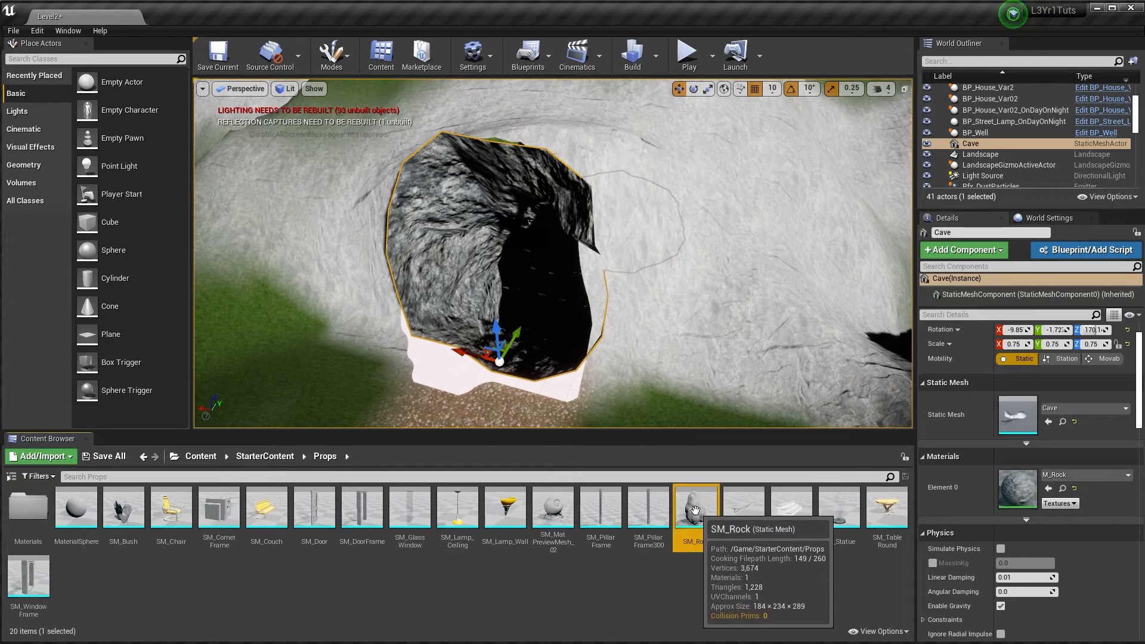
double_click(692, 510)
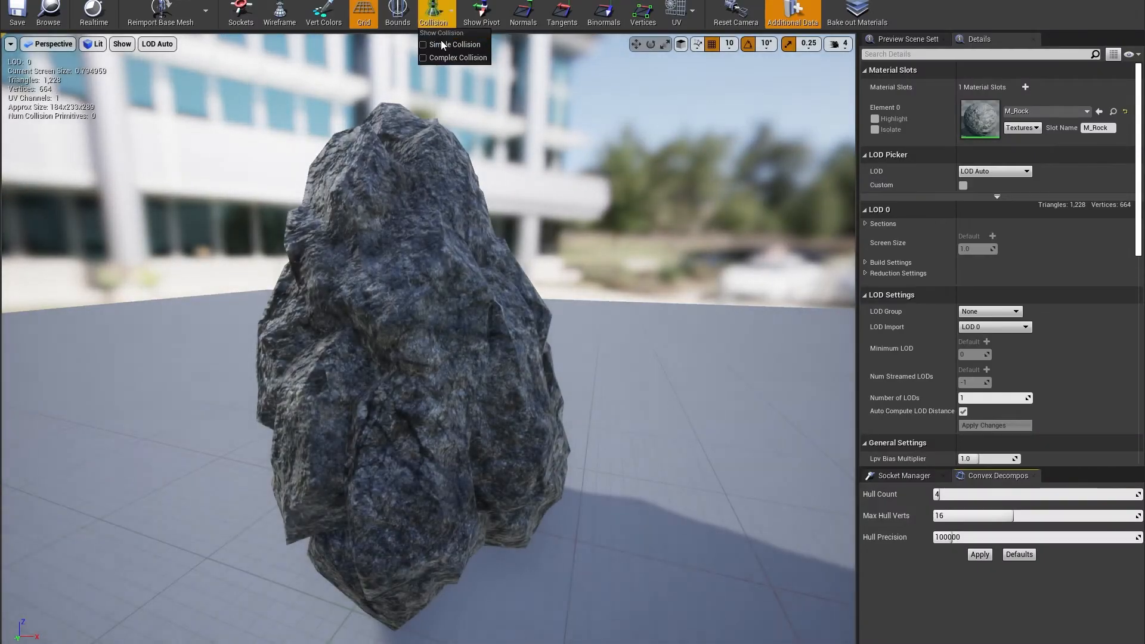
Generate auto convex collision for SM_Rock with a hull count of 5, and save the mesh.
right_drag(472, 229, 440, 234)
key(s)
key(w)
key(a)
key(d)
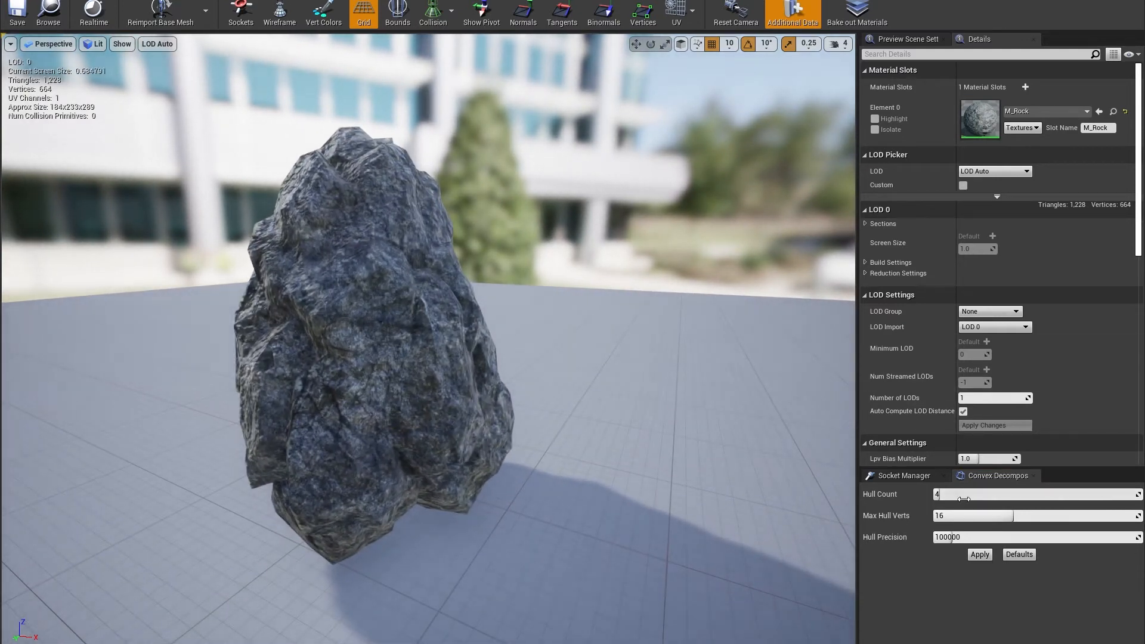
drag(940, 495, 948, 495)
click(124, 0)
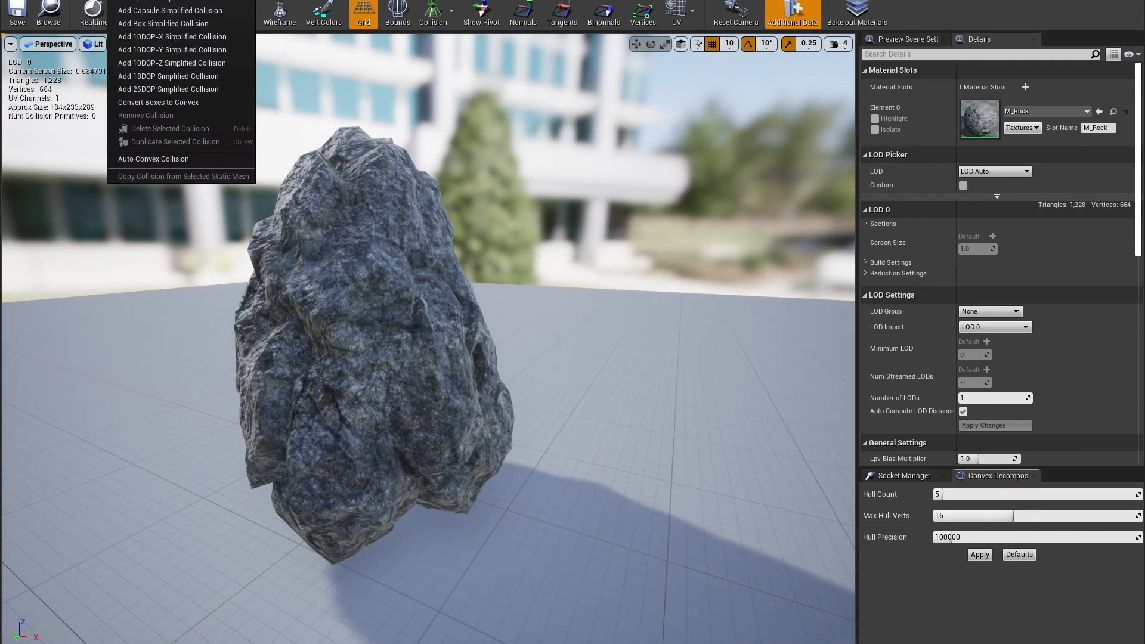
click(1046, 583)
click(978, 554)
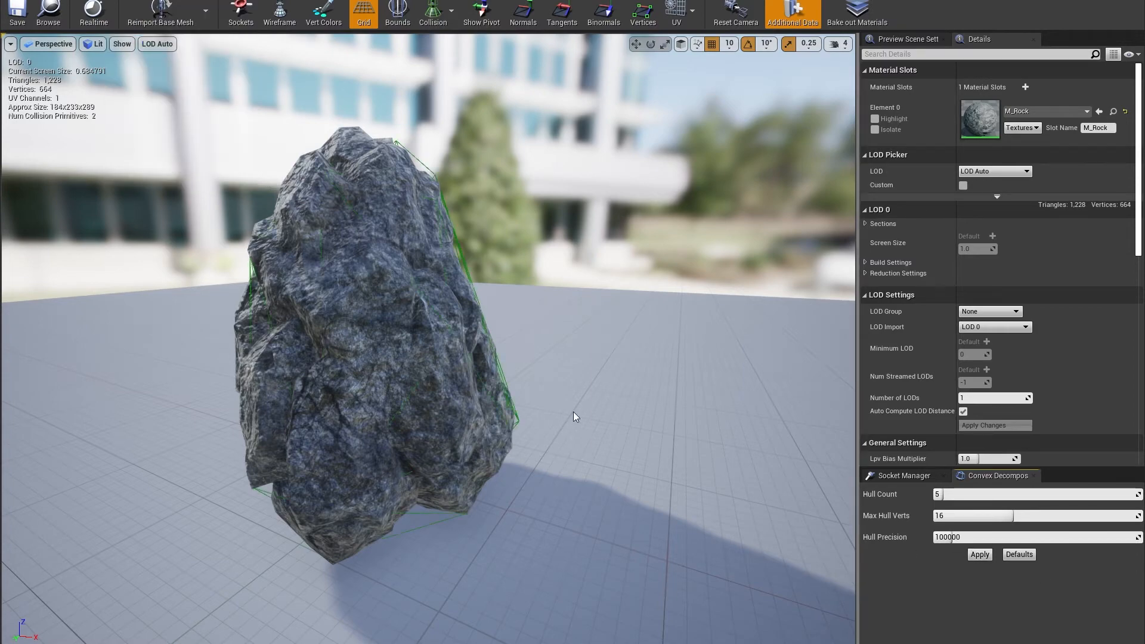
right_drag(572, 418, 524, 417)
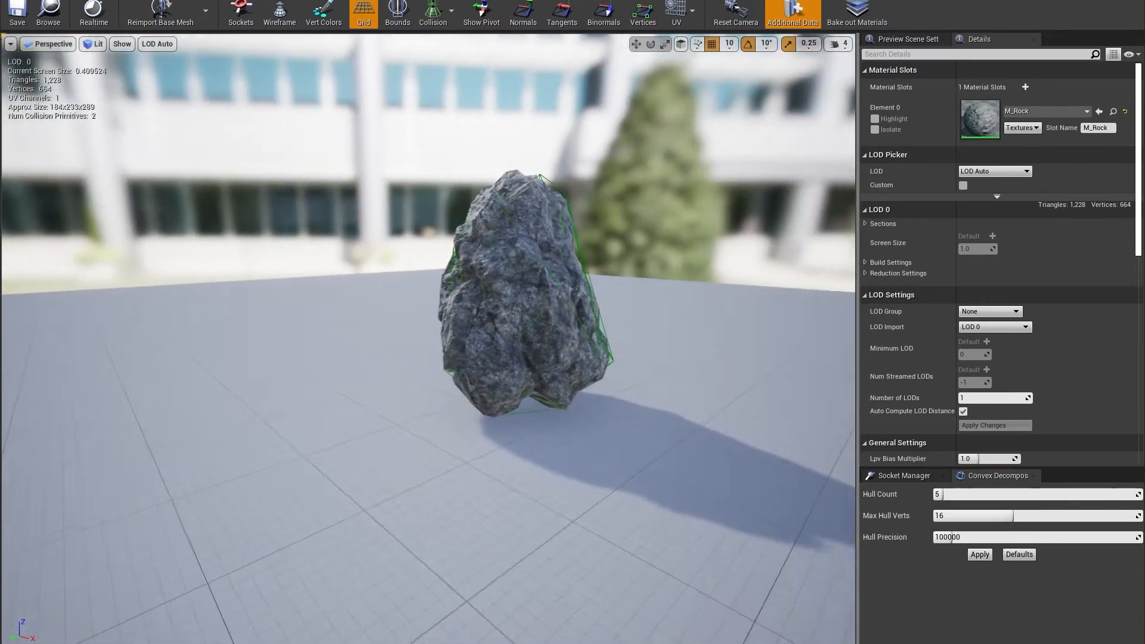
right_drag(515, 216, 520, 215)
right_drag(499, 286, 520, 273)
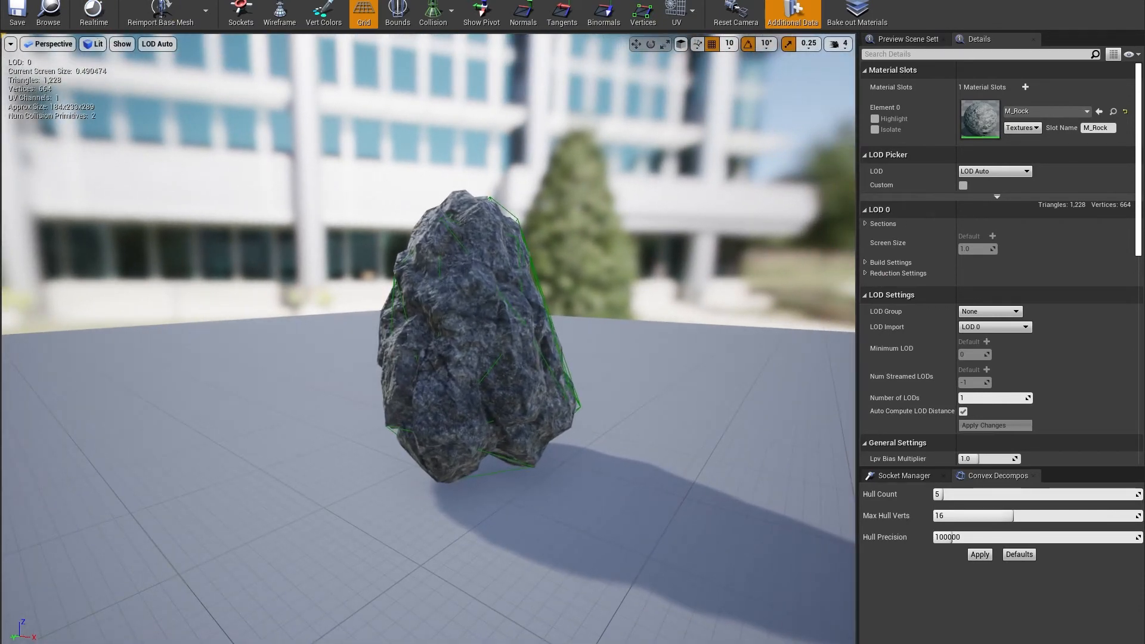
click(21, 10)
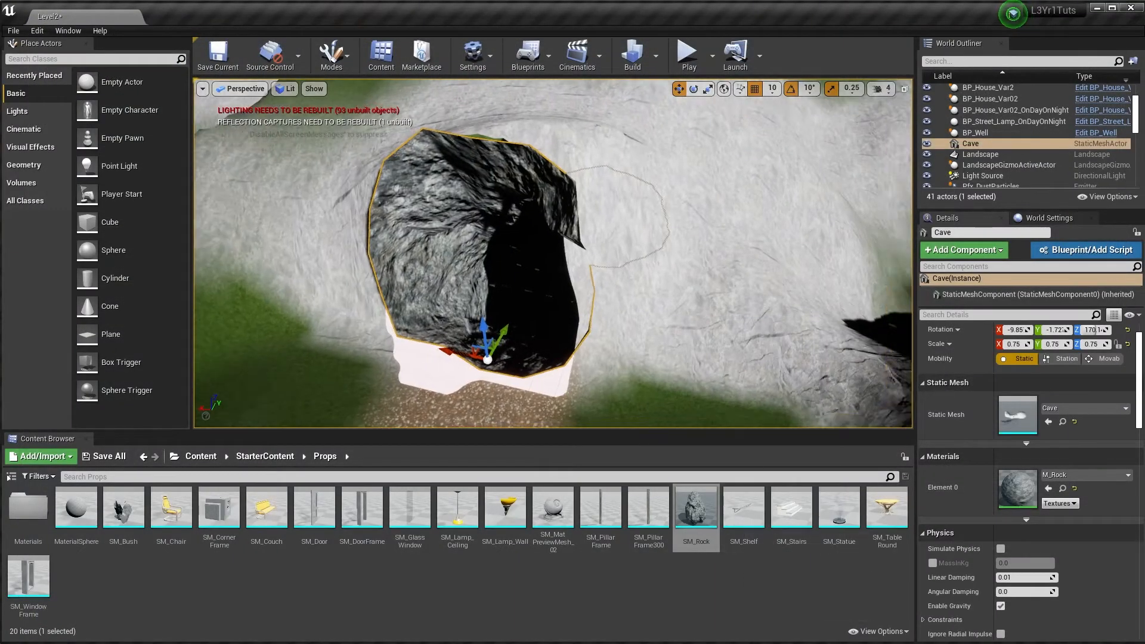
Place an SM_Rock beside the cave entrance, scale it uniformly to 1.75, and rotate it against the mountainside.
mouse_move(706, 322)
right_down()
mouse_move(740, 322)
mouse_move(706, 322)
right_up()
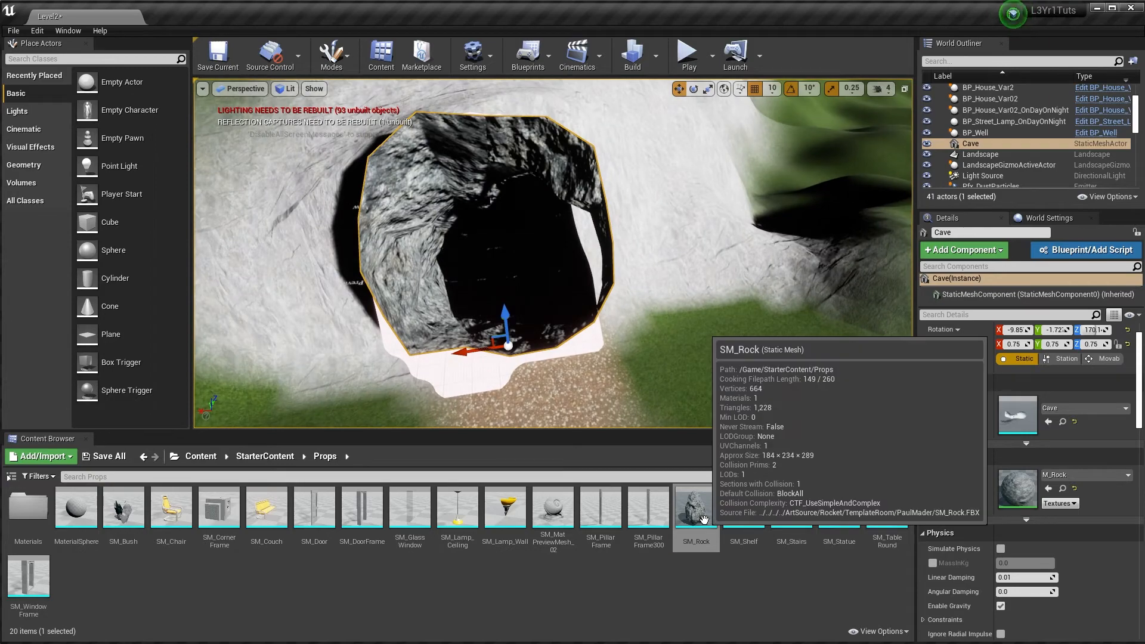
drag(702, 516, 471, 357)
right_drag(553, 298, 662, 298)
mouse_move(661, 359)
right_down()
mouse_move(608, 298)
mouse_move(653, 370)
mouse_move(662, 360)
right_up()
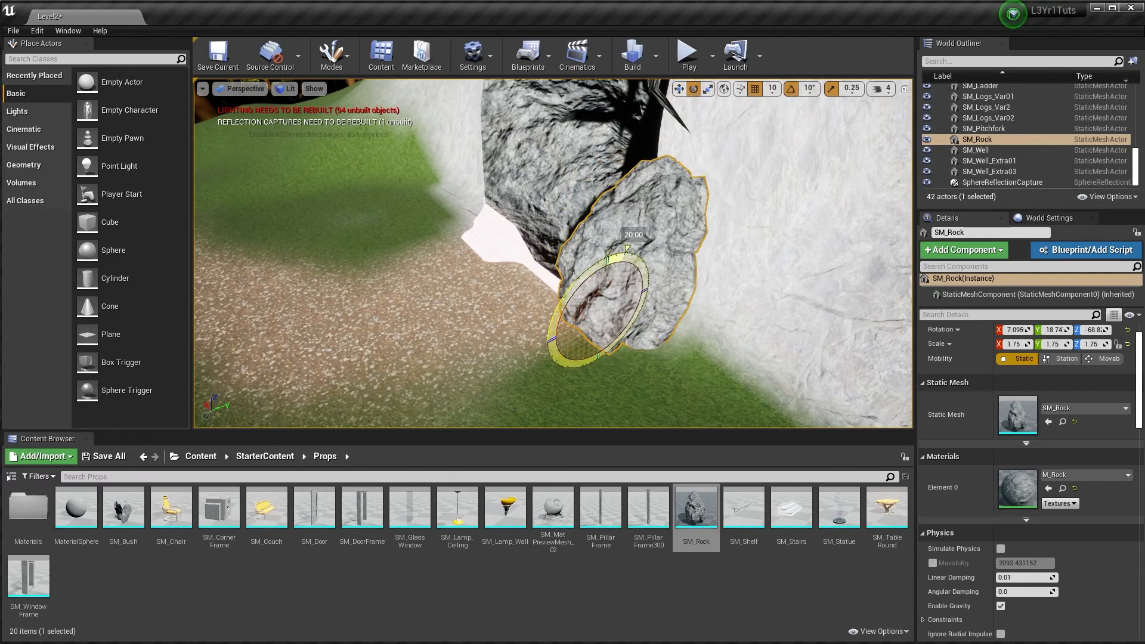
Duplicate the rock above the first one, rotate it, scale it to 1.5, and fit it against the entrance edge.
right_drag(566, 293, 614, 254)
key(w)
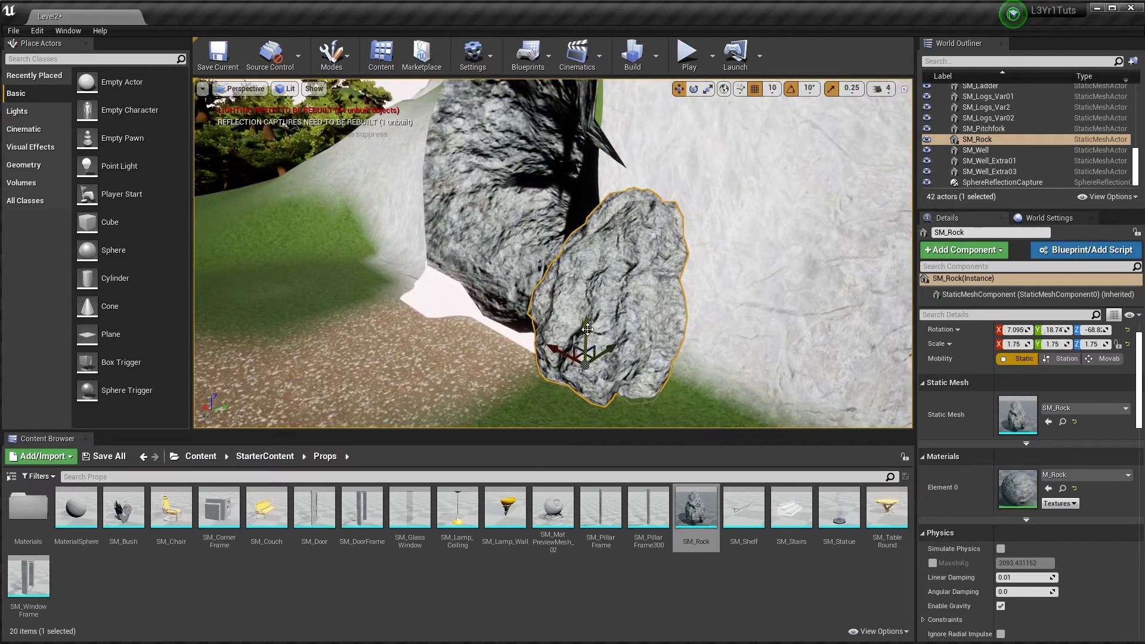
alt+drag(587, 325, 650, 211)
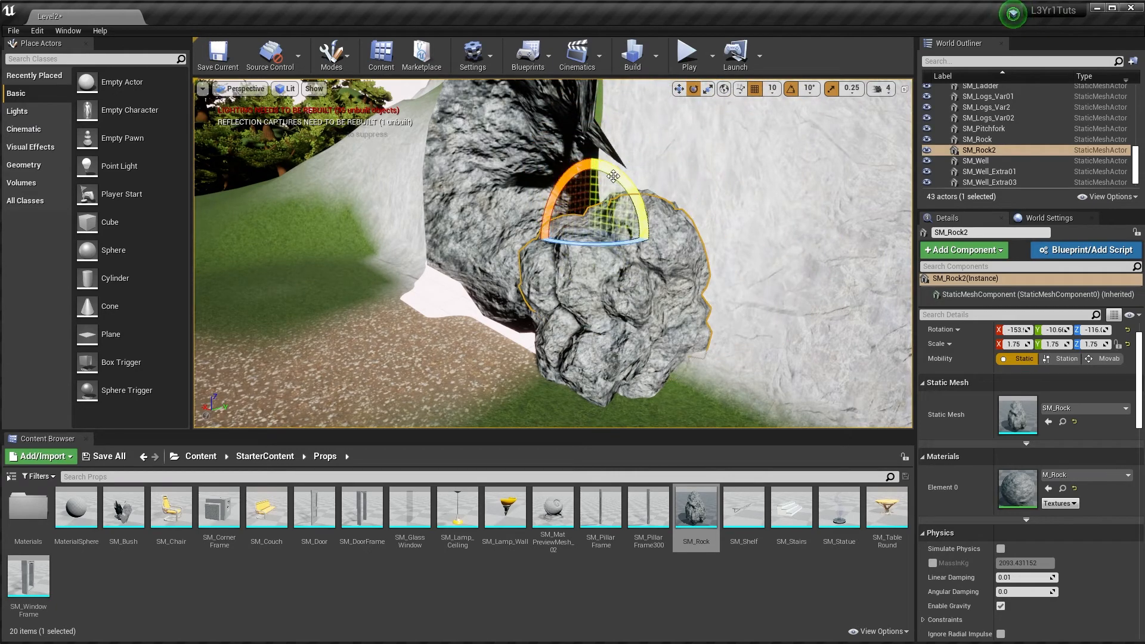
right_drag(594, 186, 658, 152)
key(r)
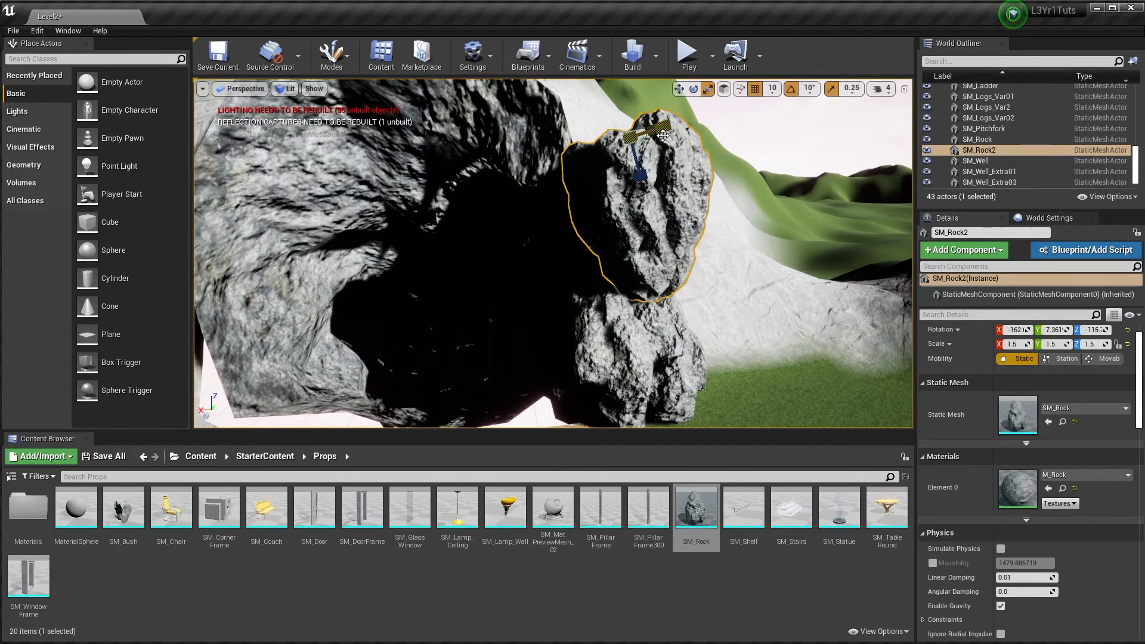
right_drag(663, 136, 633, 163)
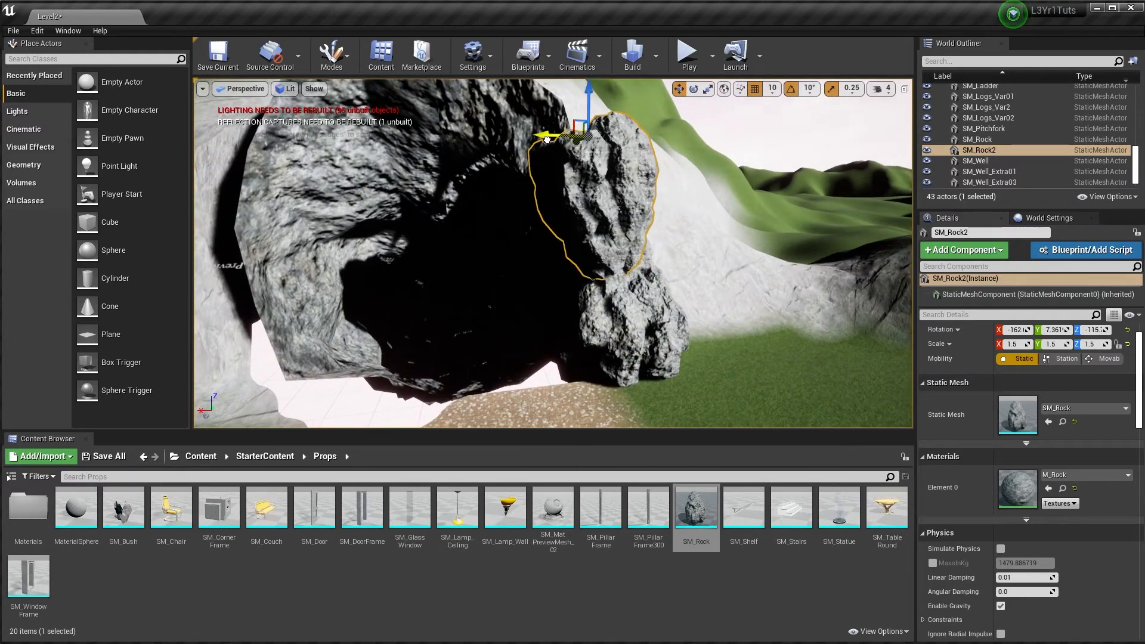
right_drag(547, 139, 723, 132)
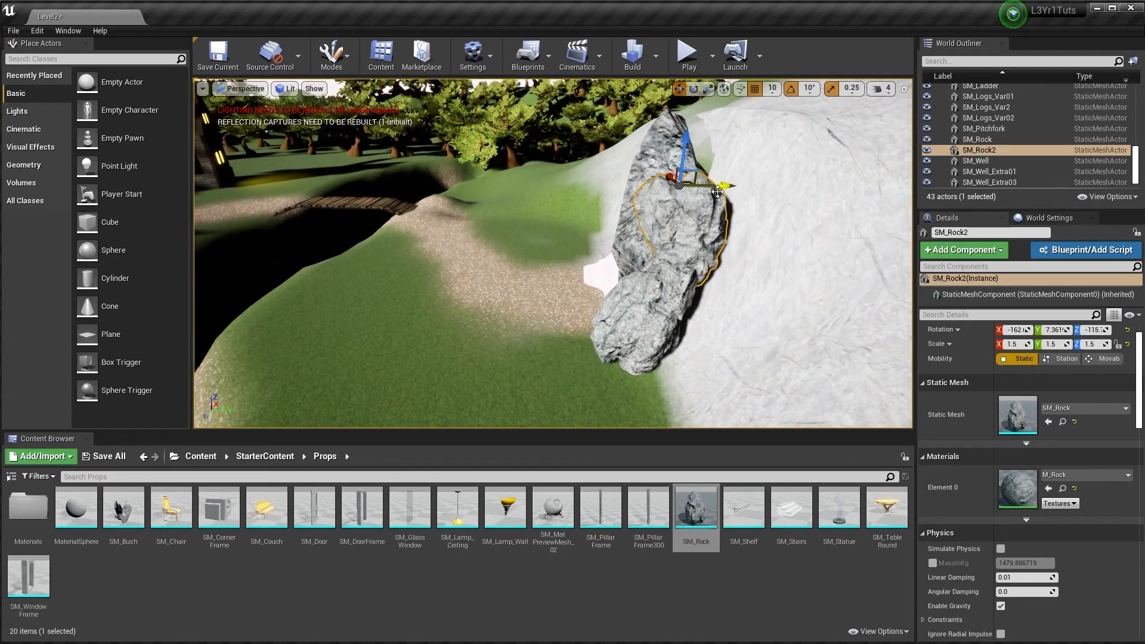
right_drag(717, 191, 757, 181)
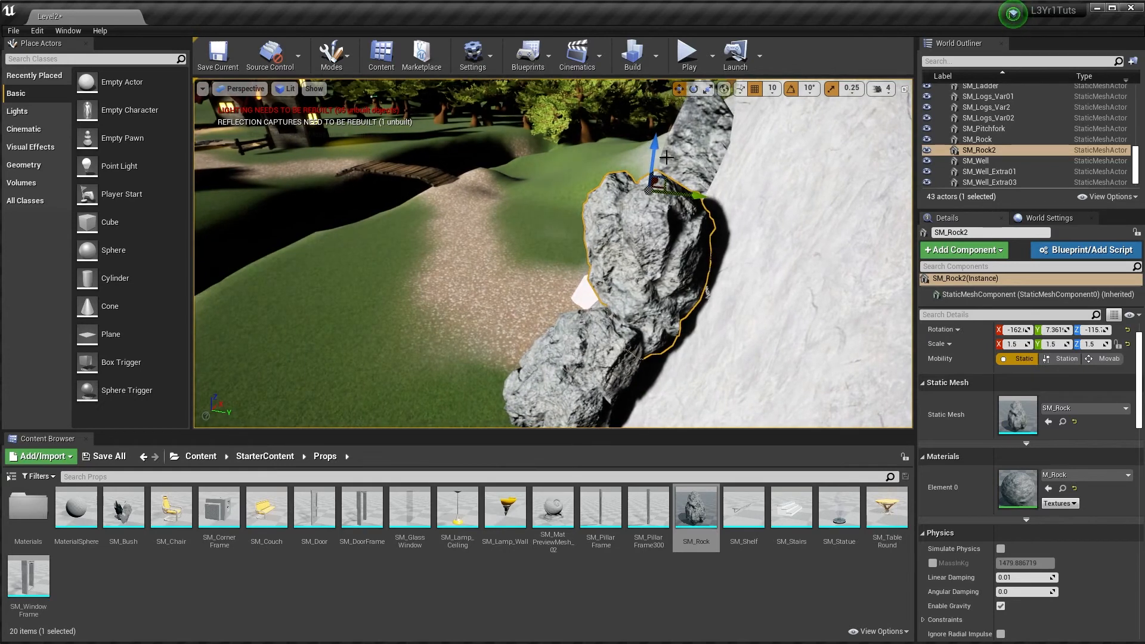
Duplicate the upper rock downward, and rotate and position the copy behind the lower rock.
alt+drag(655, 153, 658, 321)
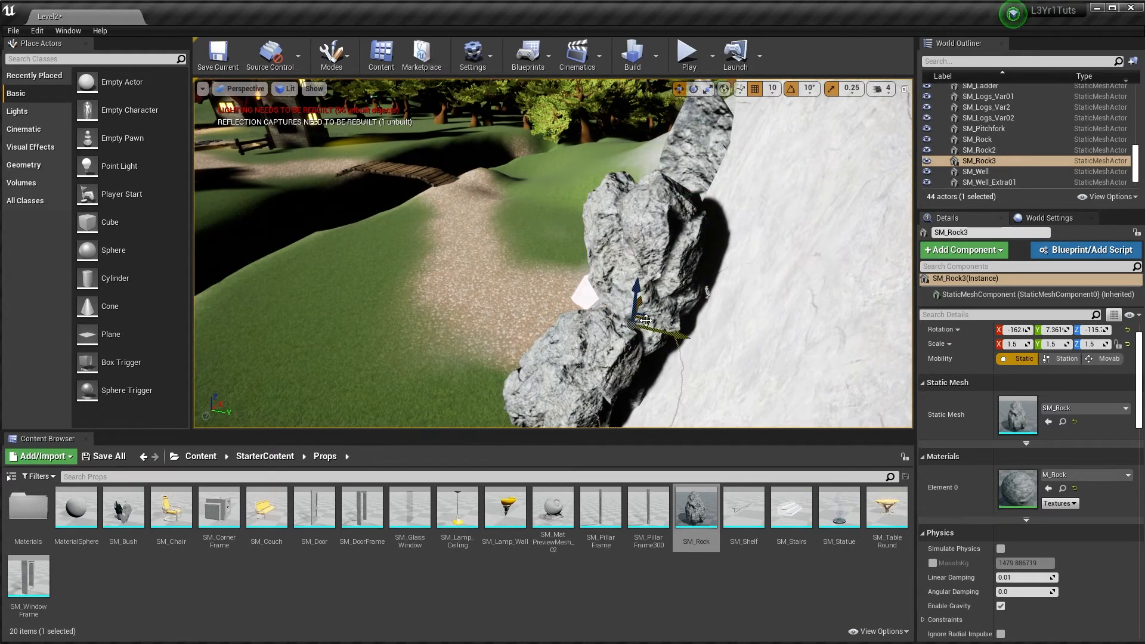
click(641, 315)
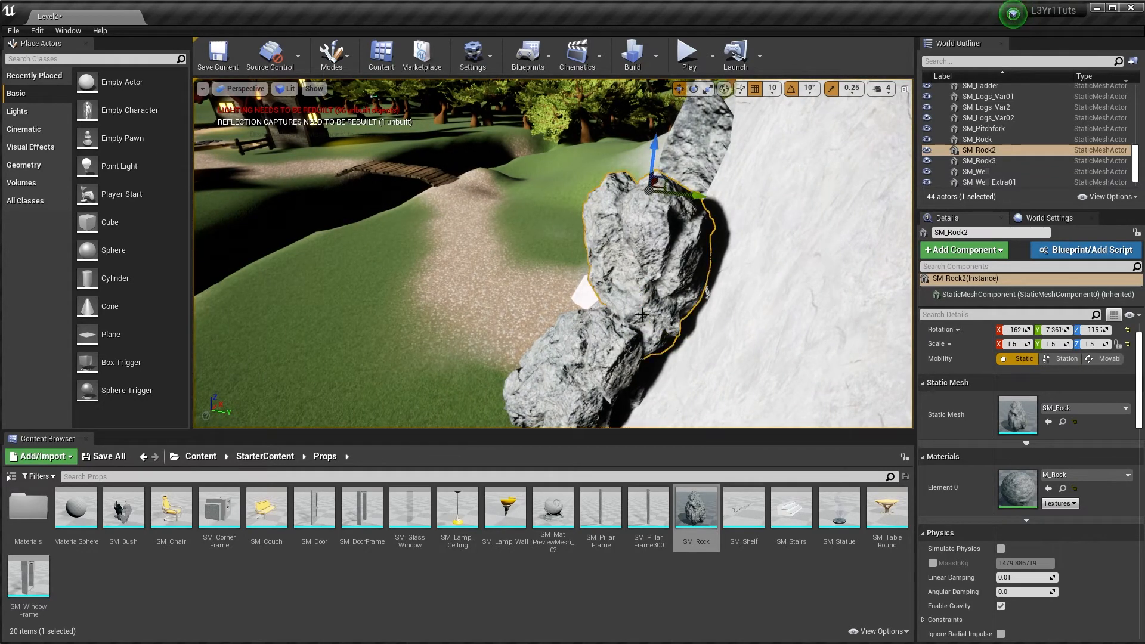
click(614, 353)
right_drag(614, 353, 614, 405)
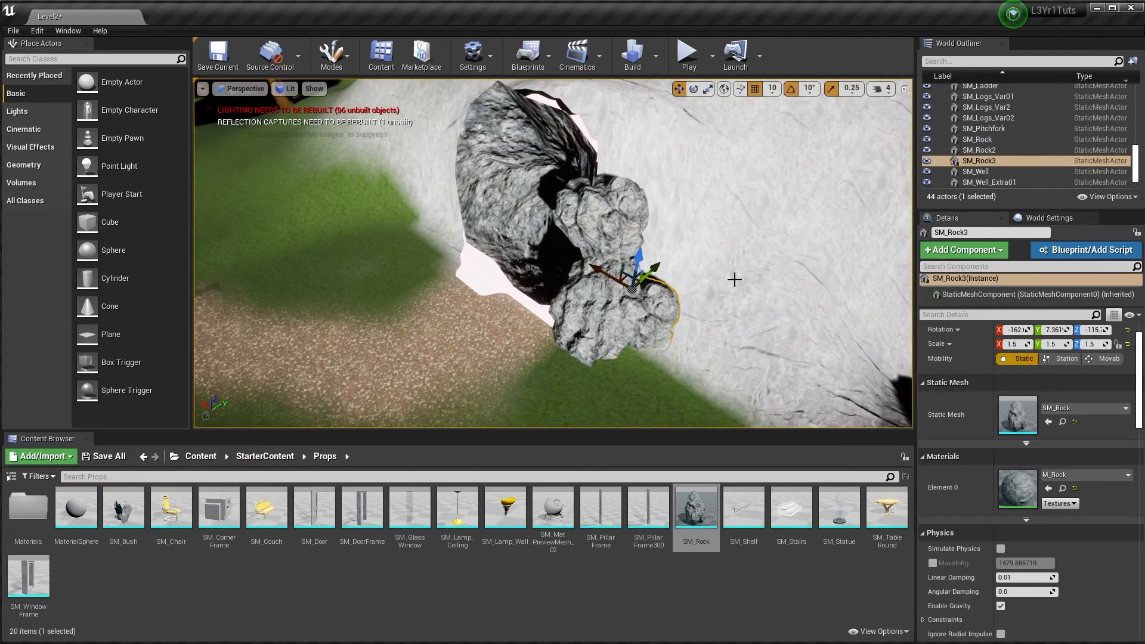
right_drag(734, 279, 662, 313)
drag(550, 304, 621, 250)
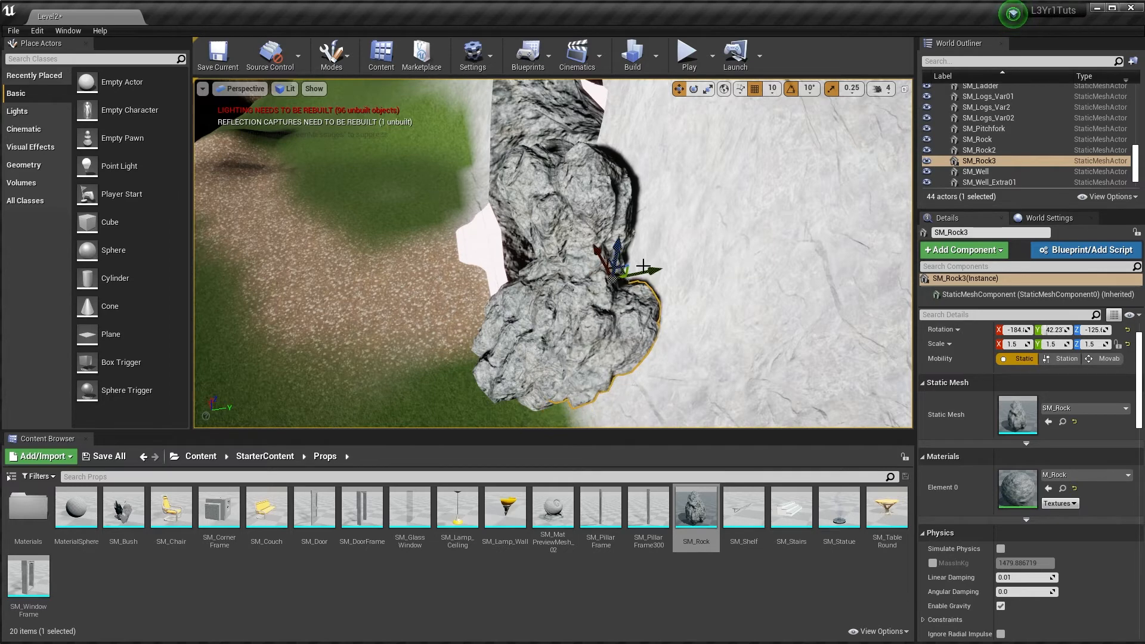
Duplicate the rock upward along the side of the cave entrance and fit the copy against the entrance edge.
right_drag(643, 266, 669, 266)
drag(602, 266, 602, 138)
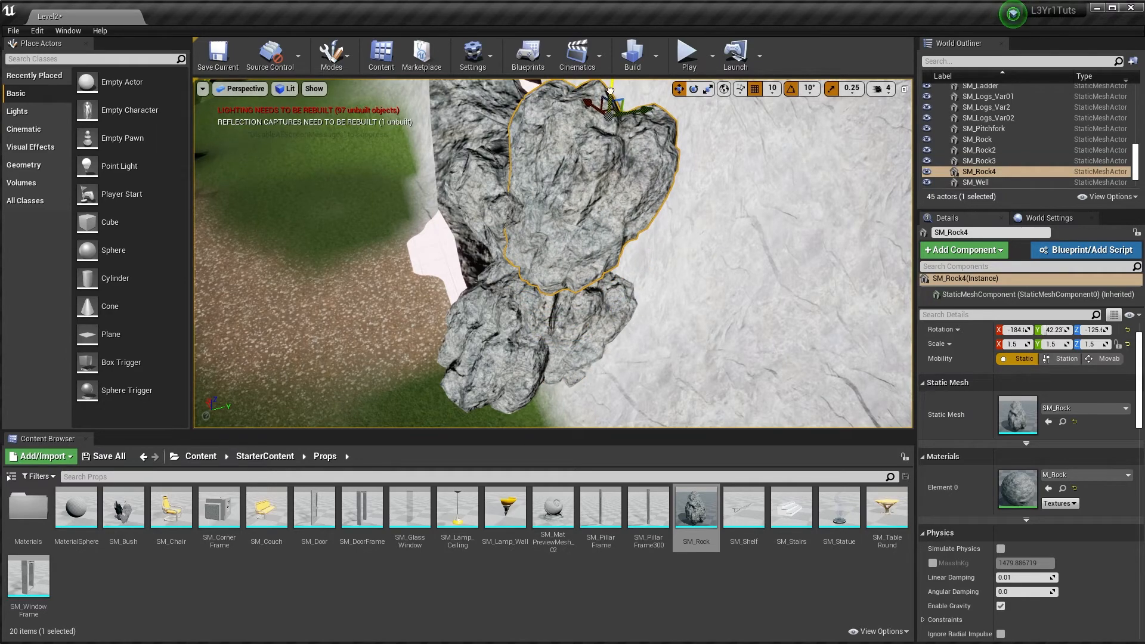
alt+drag(610, 92, 658, 153)
key(a)
right_drag(658, 153, 846, 152)
key(w)
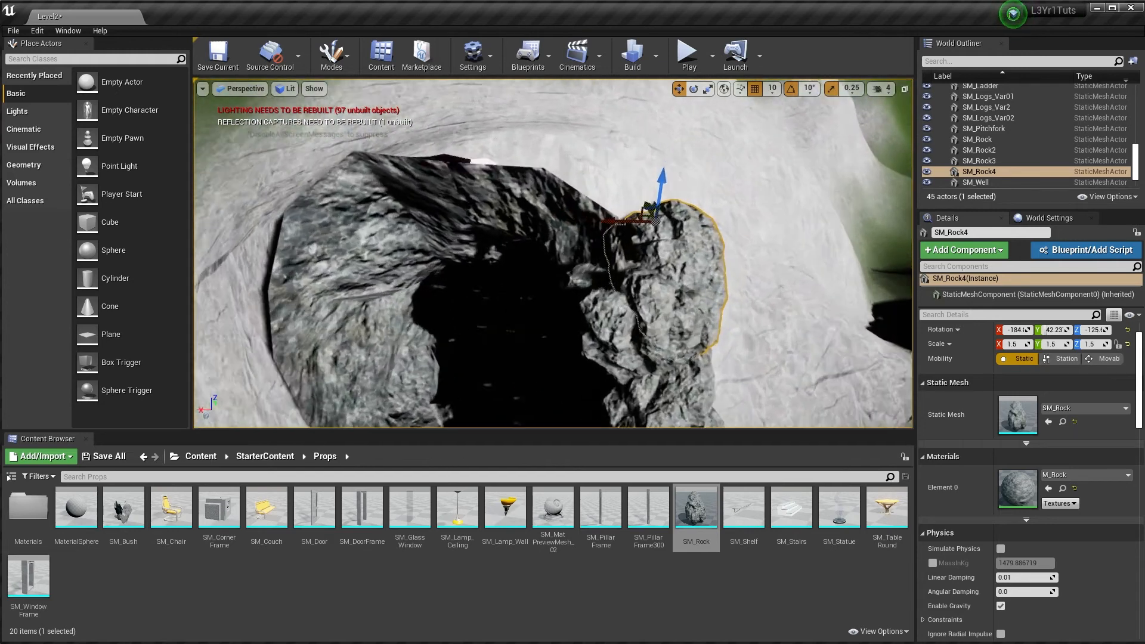
key(d)
right_drag(631, 179, 507, 200)
key(s)
key(w)
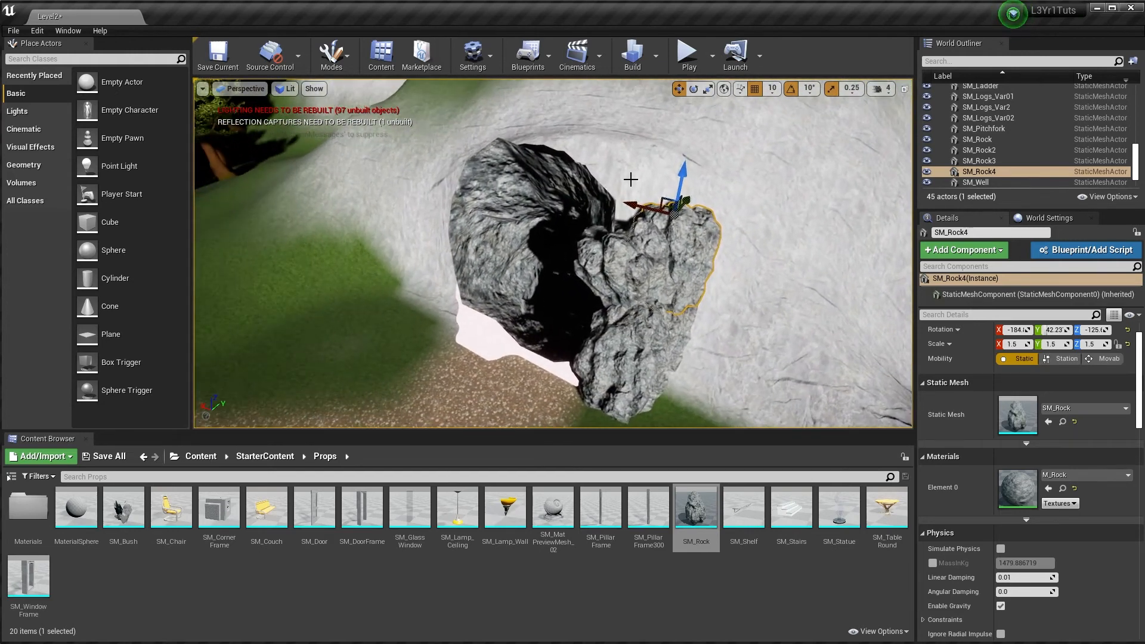
Duplicate the rock at the top corner of the entrance, rotate it, scale it uniformly to 2.0, and position it against the arch.
alt+drag(644, 208, 514, 128)
key(e)
key(r)
key(w)
drag(545, 103, 548, 138)
right_drag(506, 173, 507, 197)
Add further copies of the enlarged rock against the mountainside and above the entrance, and rotate the uppermost one to fit.
alt+drag(508, 187, 582, 187)
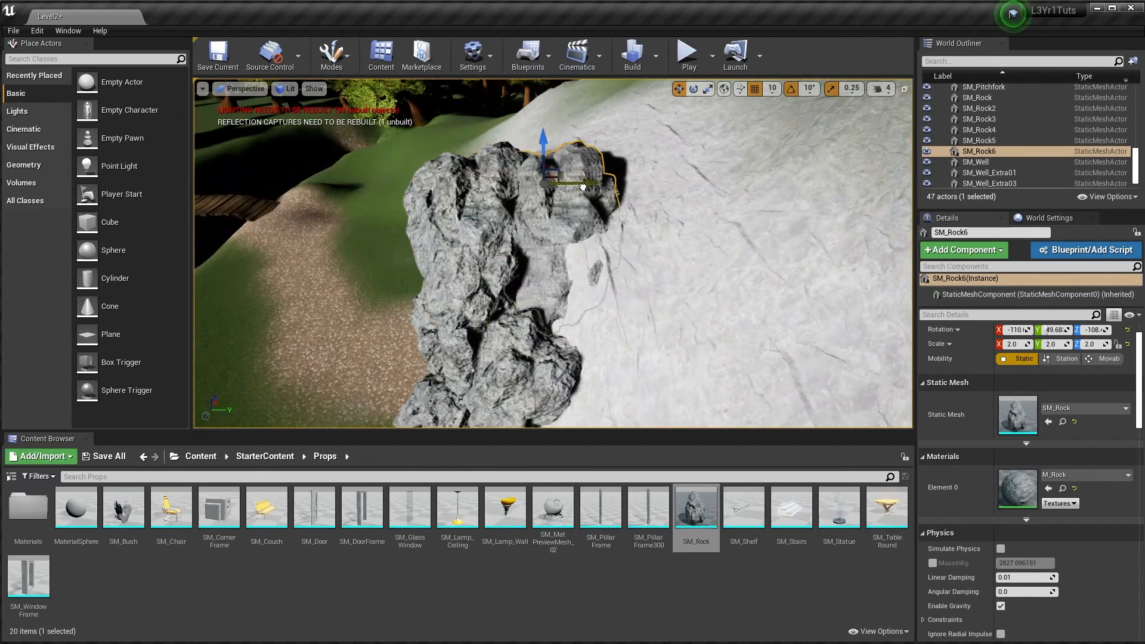
right_drag(566, 186, 710, 197)
alt+drag(537, 200, 607, 186)
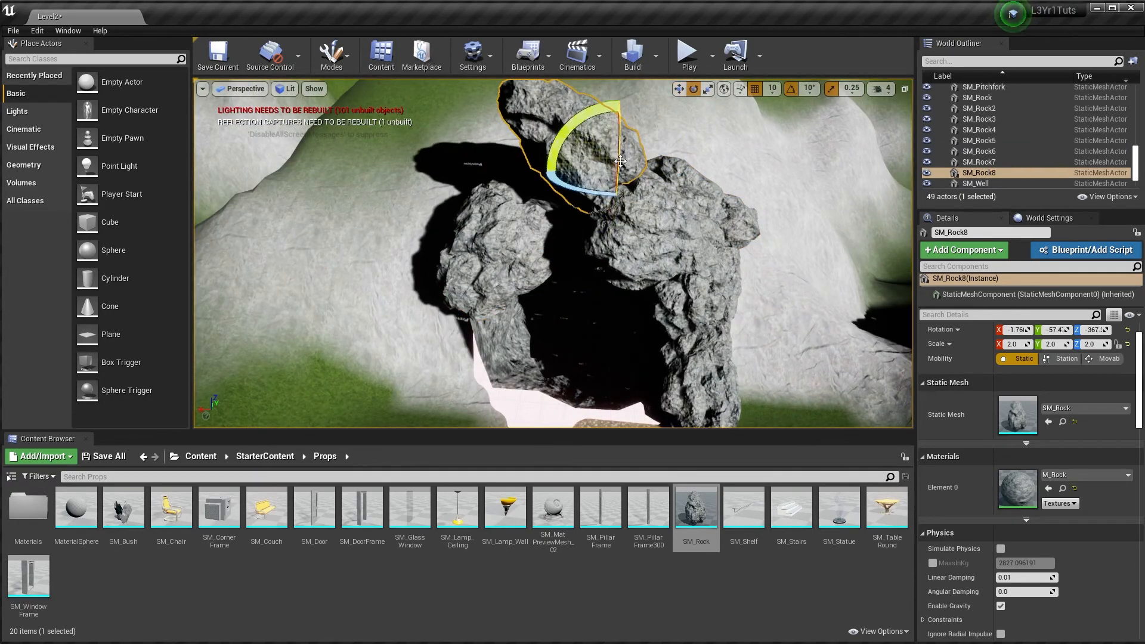
drag(581, 121, 557, 155)
Duplicate the rock above the entrance and place the copy behind the arch to cover the gap at the mountainside.
right_drag(557, 155, 691, 179)
key(w)
alt+drag(705, 164, 554, 169)
right_drag(555, 170, 656, 197)
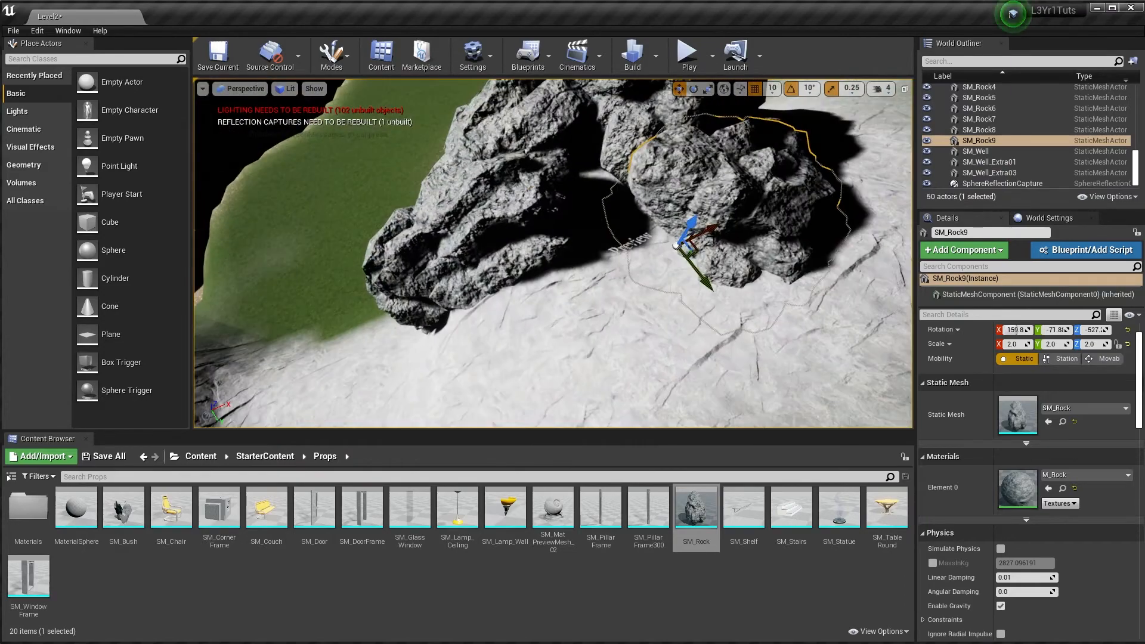
Duplicate the rock behind the arch, rotate the copy, and move it onto the uncovered edge of the entrance.
alt+drag(711, 229, 579, 301)
key(e)
drag(540, 379, 632, 357)
key(w)
drag(551, 298, 608, 114)
right_drag(608, 113, 584, 203)
Select the rock on the opposite side of the arch and duplicate it downward over the exposed cave edge.
click(531, 203)
alt+drag(567, 128, 468, 236)
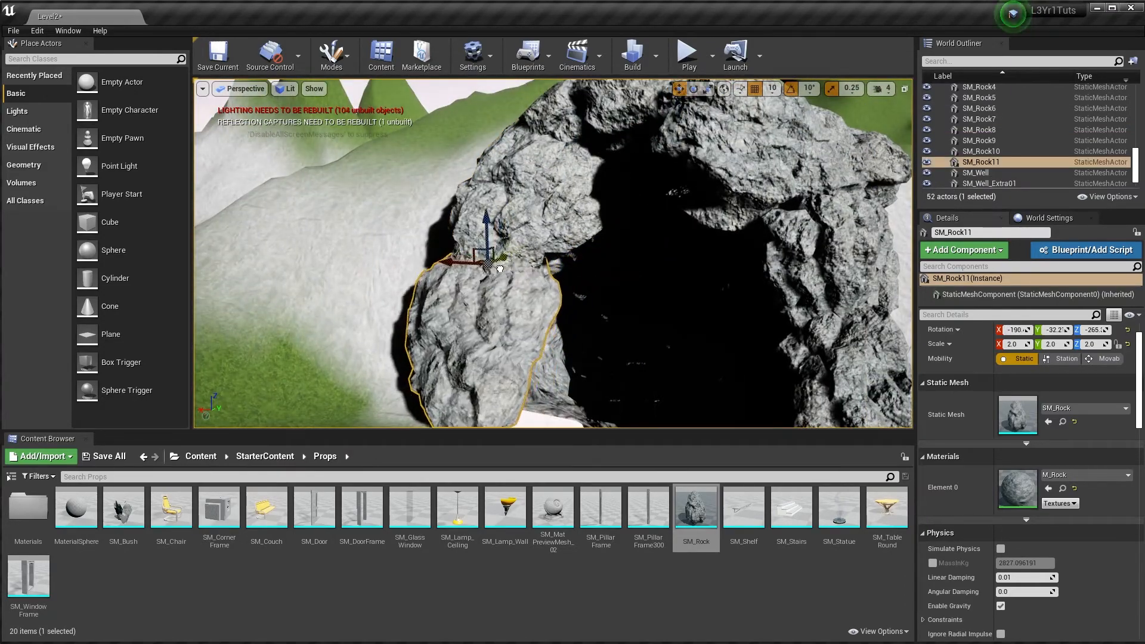
right_drag(468, 236, 488, 286)
key(e)
key(w)
Duplicate the side rock down to the ground, scale it to 0.75 × 2.25 × 2.25, and rotate it across the entrance threshold.
alt+drag(503, 149, 494, 241)
drag(459, 336, 481, 349)
right_drag(481, 349, 584, 262)
drag(603, 205, 620, 224)
right_drag(561, 269, 602, 263)
mouse_move(532, 271)
mouse_down()
mouse_move(529, 254)
mouse_move(524, 276)
mouse_up()
right_drag(525, 275, 483, 248)
key(e)
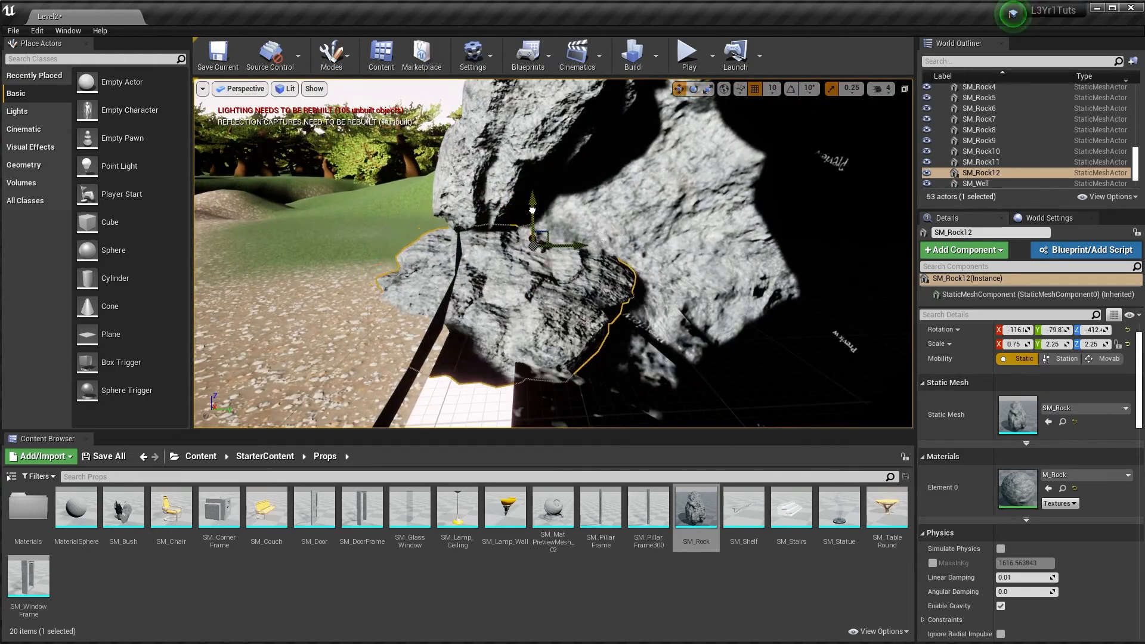
right_drag(532, 210, 620, 229)
Duplicate the flattened threshold rock, and rotate and place the copy over the rest of the entrance floor gap.
alt+drag(806, 253, 555, 269)
key(e)
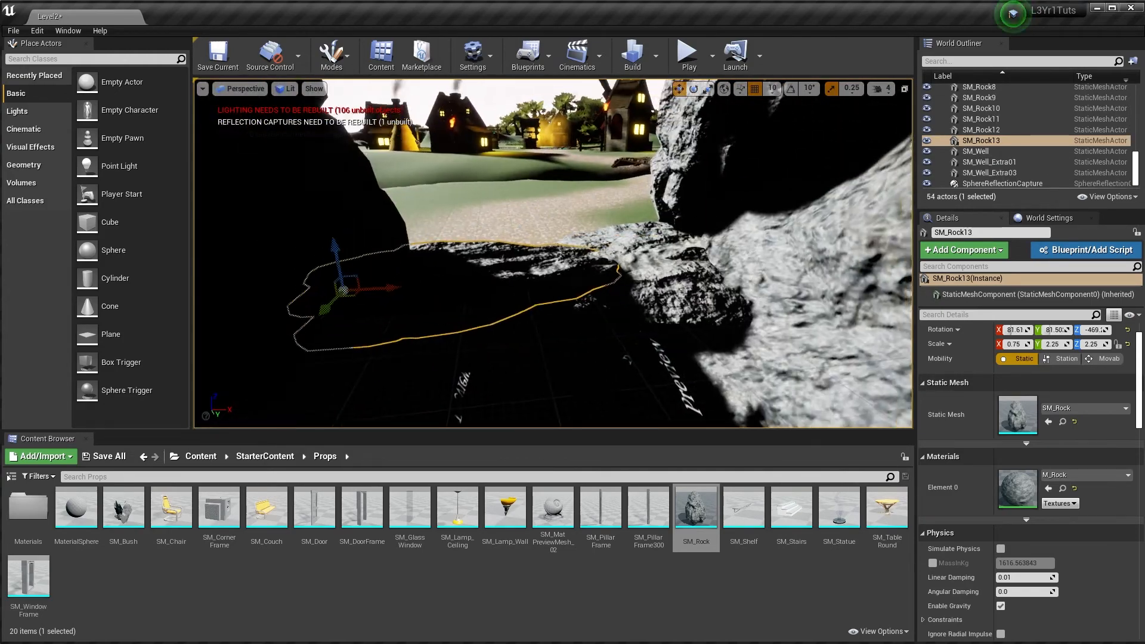
right_drag(589, 292, 465, 289)
key(e)
key(s)
right_drag(560, 293, 369, 280)
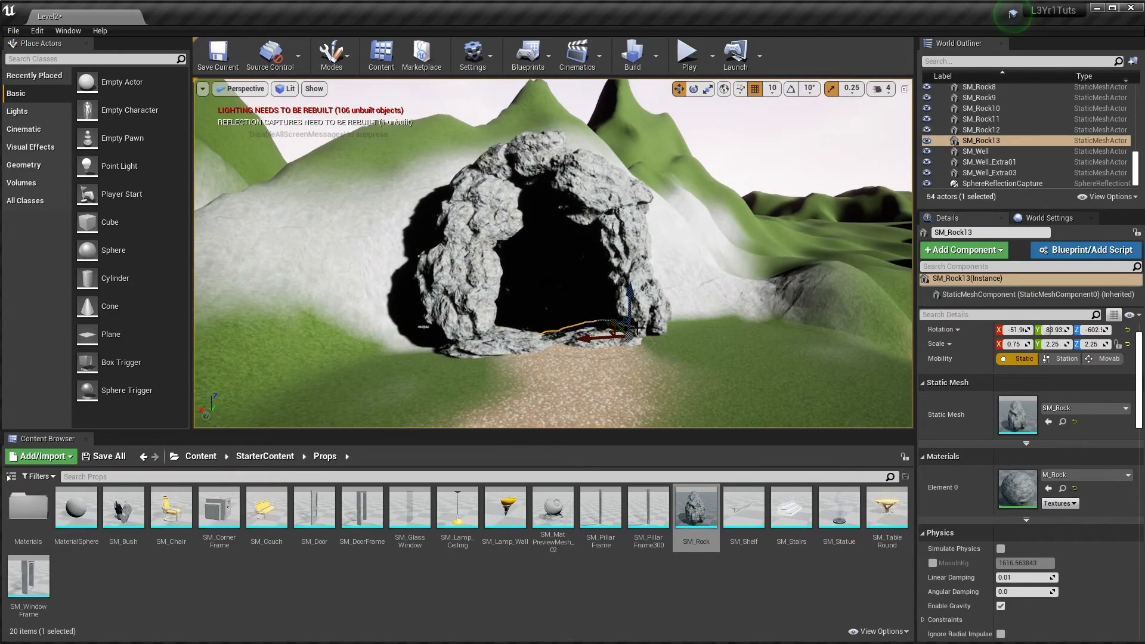
Examine the finished rock arch and the cave interior from several positions for remaining gaps.
right_drag(554, 256, 530, 270)
key(w)
key(d)
key(a)
key(w)
key(d)
key(w)
key(w)
key(a)
key(s)
key(w)
key(s)
key(s)
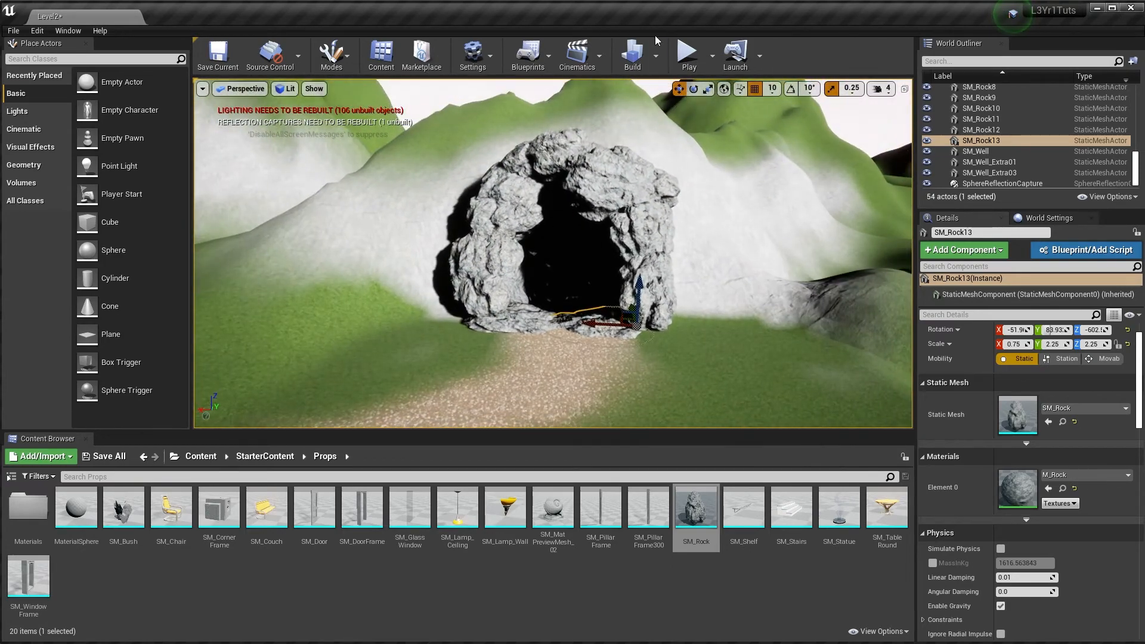
Build only the lighting for the level.
click(658, 58)
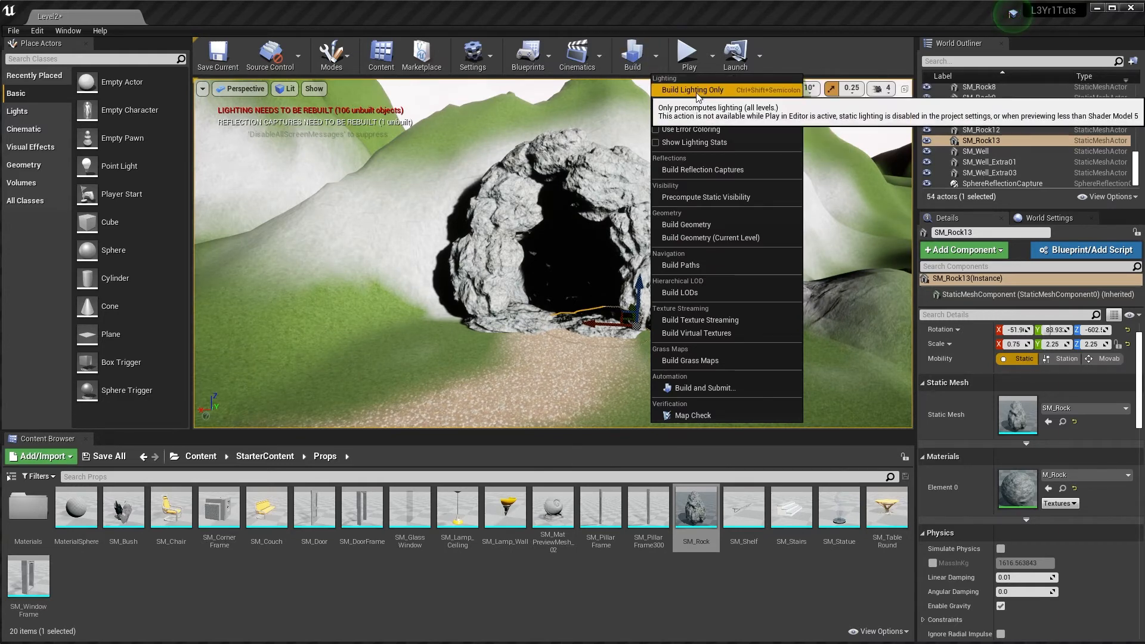
click(667, 90)
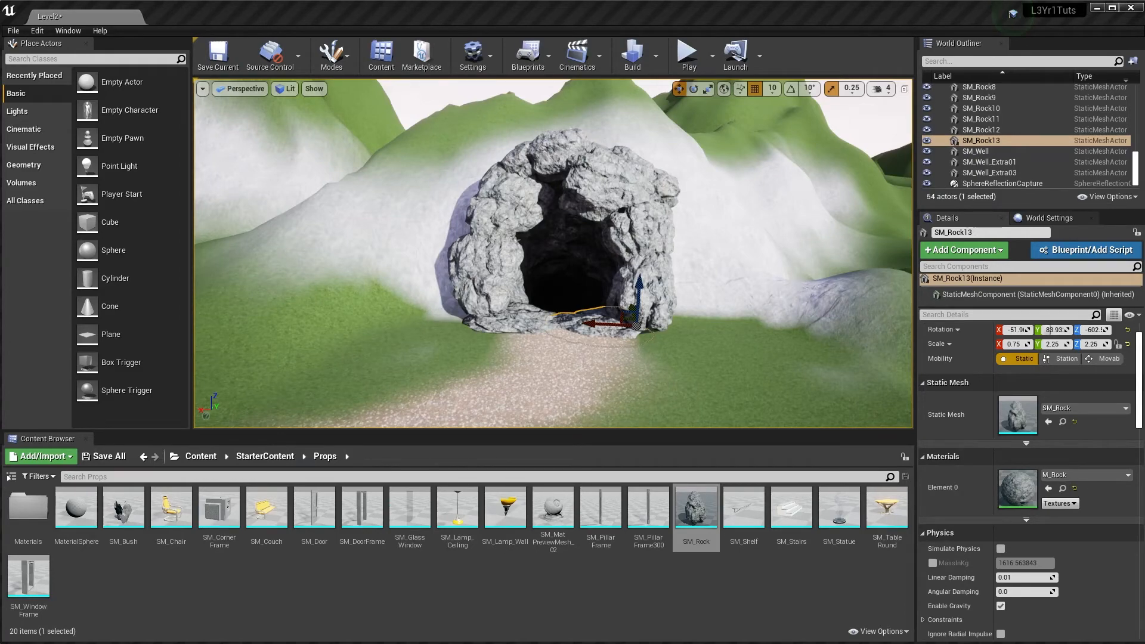
Inspect the rebuilt lighting on the rock arch, the mountainside behind it, and the inside of the cave.
key(w)
right_drag(552, 253, 877, 291)
key(a)
key(s)
key(a)
key(w)
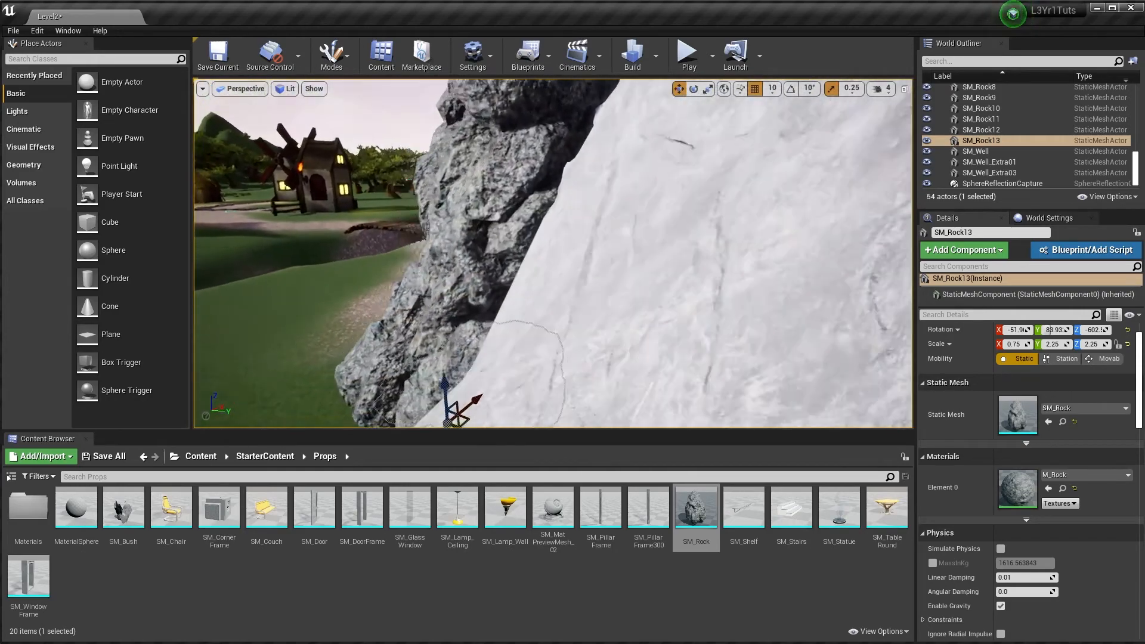
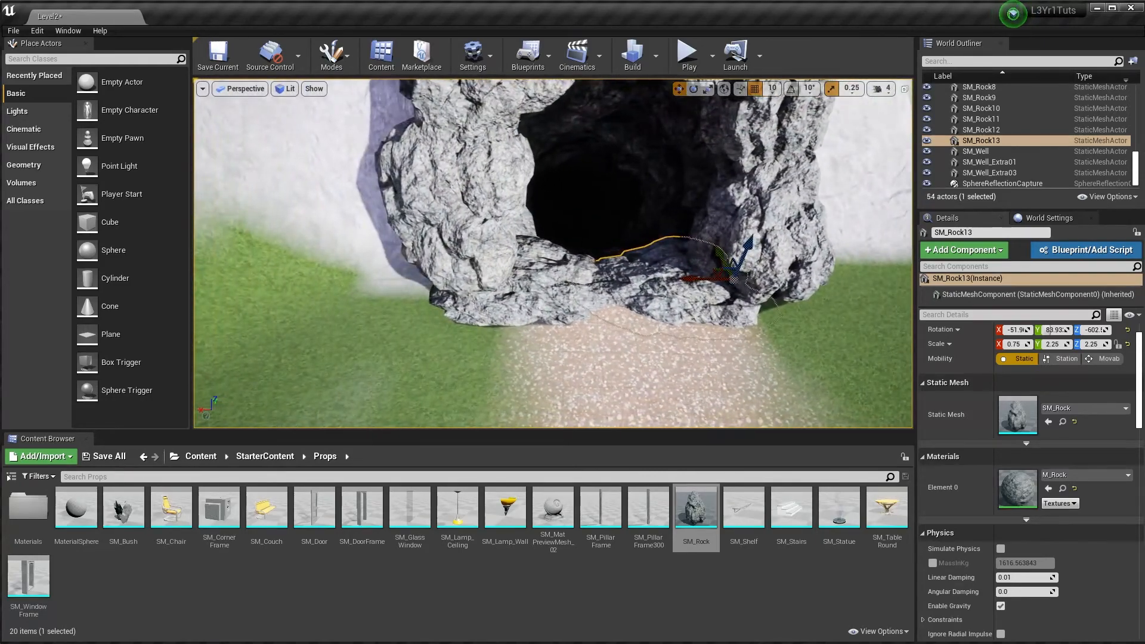
key(w)
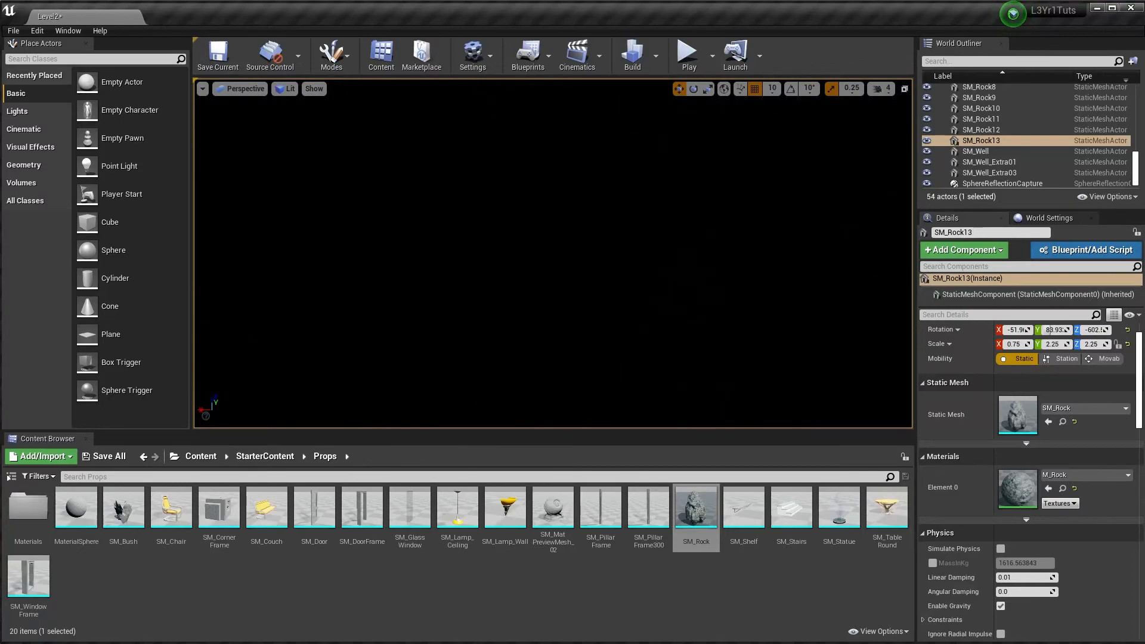
key(f)
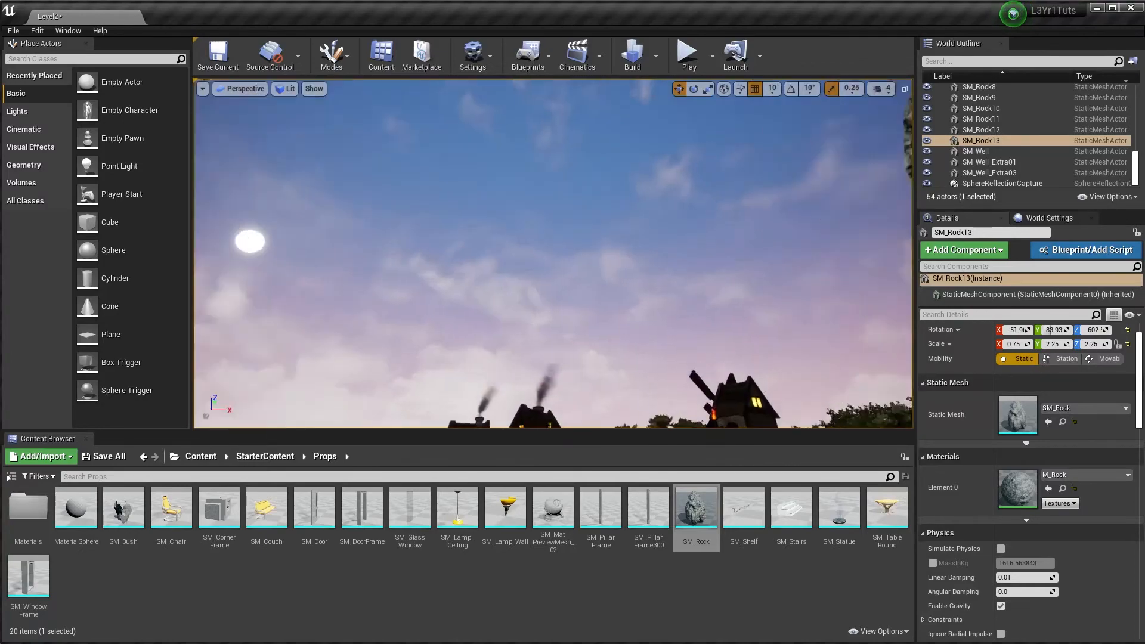
key(w)
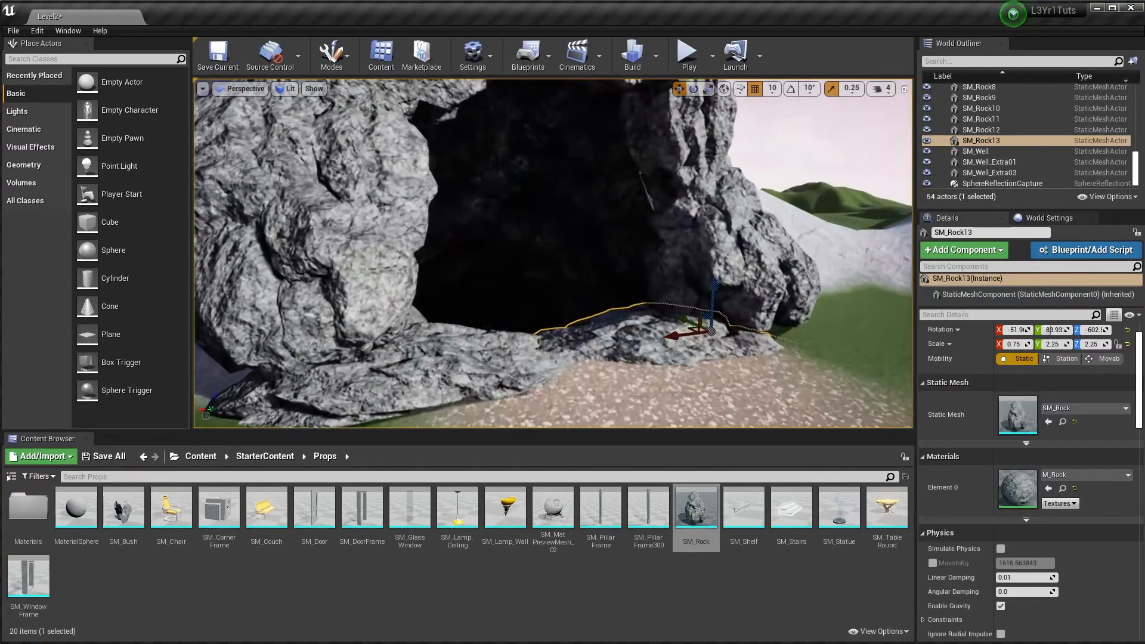
key(w)
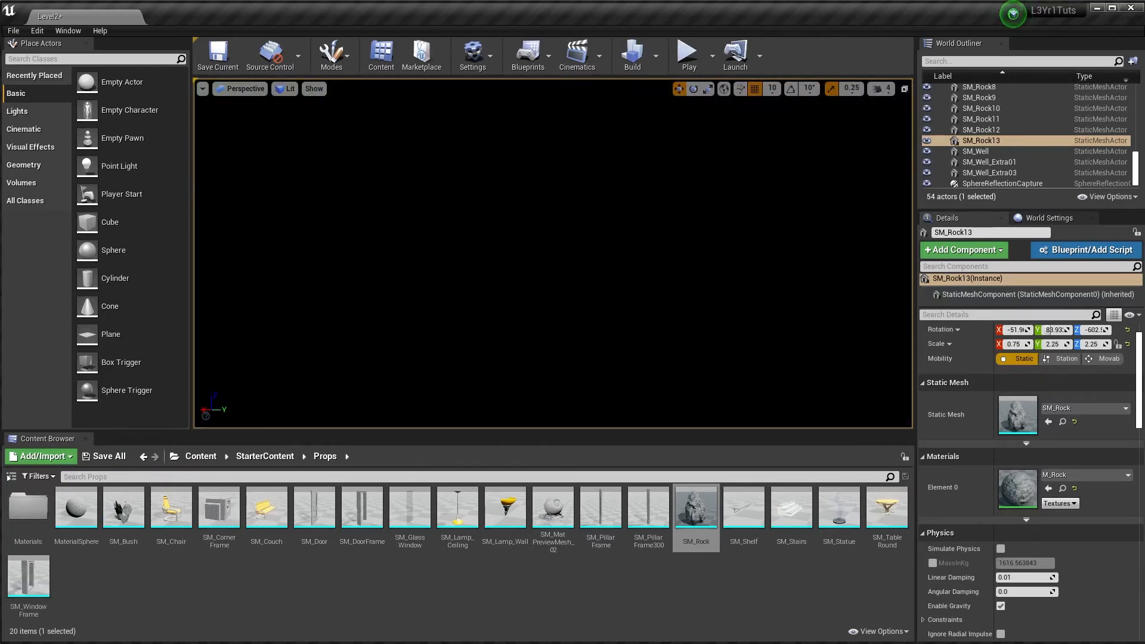
Place a Point Light inside the dark cave.
drag(89, 162, 551, 289)
right_drag(552, 289, 798, 269)
key(d)
key(w)
key(w)
key(s)
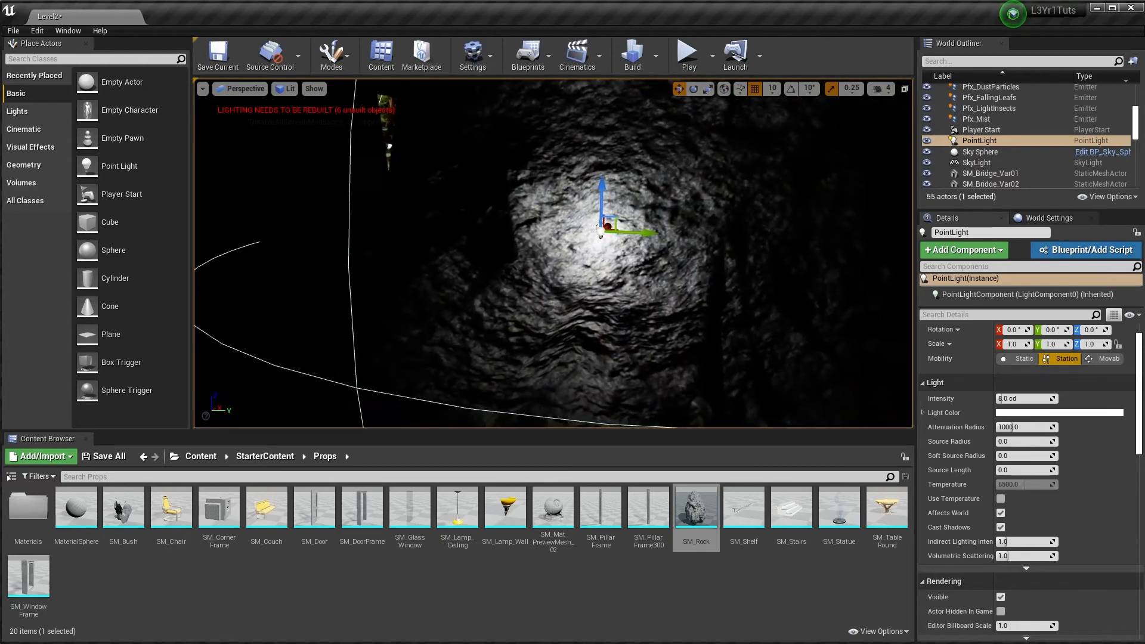
Move the point light away from the cave wall and raise it within the cave chamber.
drag(605, 226, 446, 321)
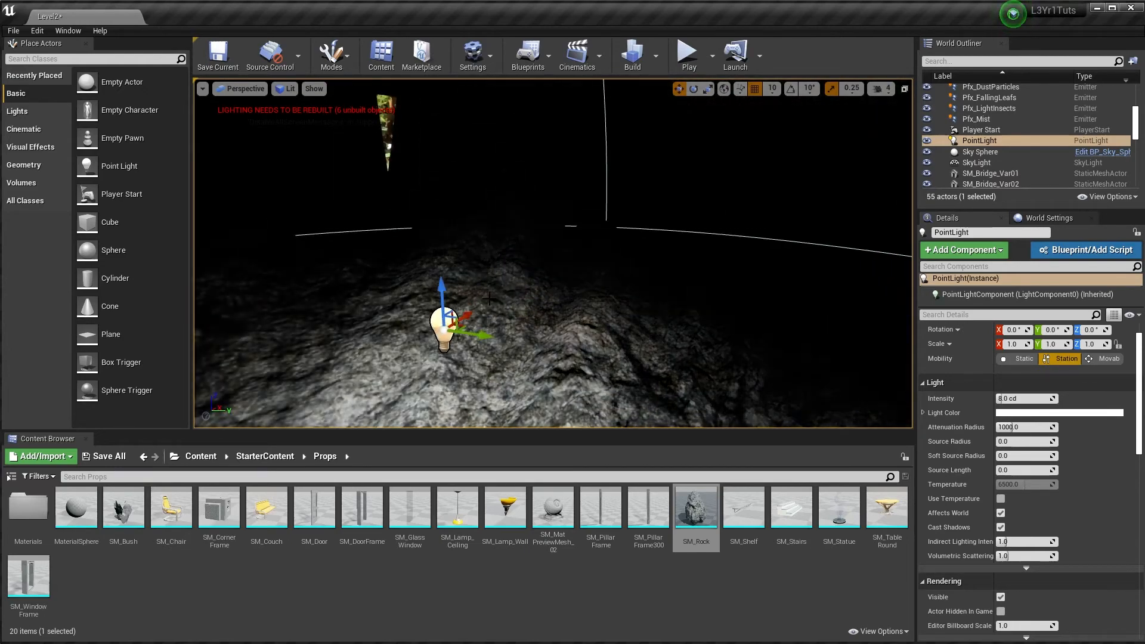
key(d)
right_drag(445, 321, 266, 328)
key(s)
drag(670, 288, 682, 210)
key(d)
right_drag(683, 210, 417, 208)
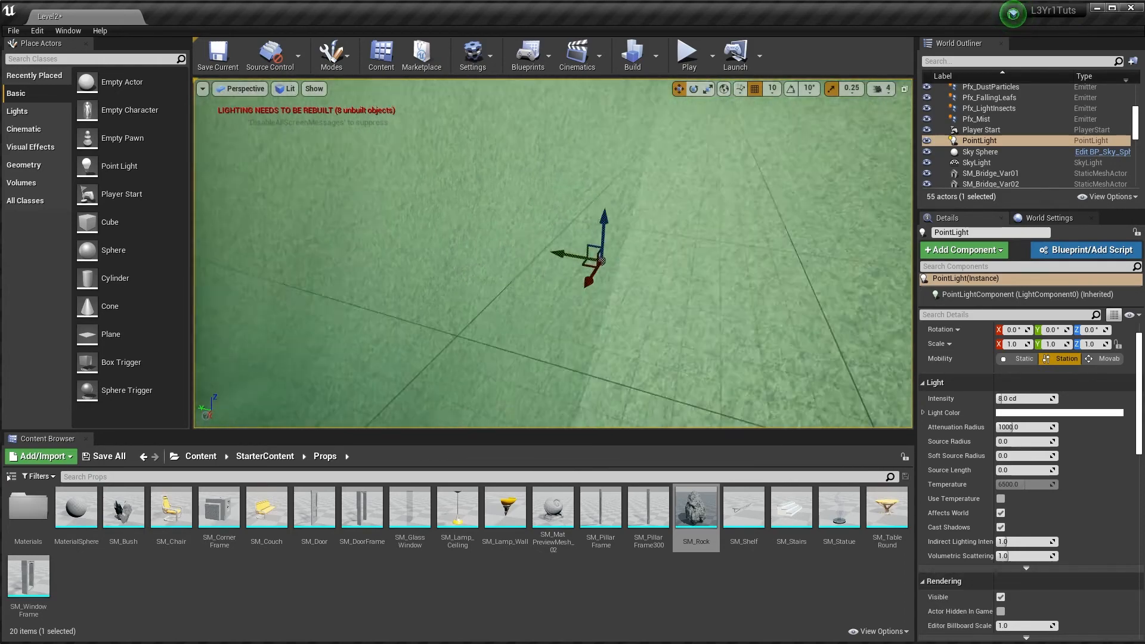
Set the point light's attenuation radius to about 2276 and check how it lights the cave walls.
key(e)
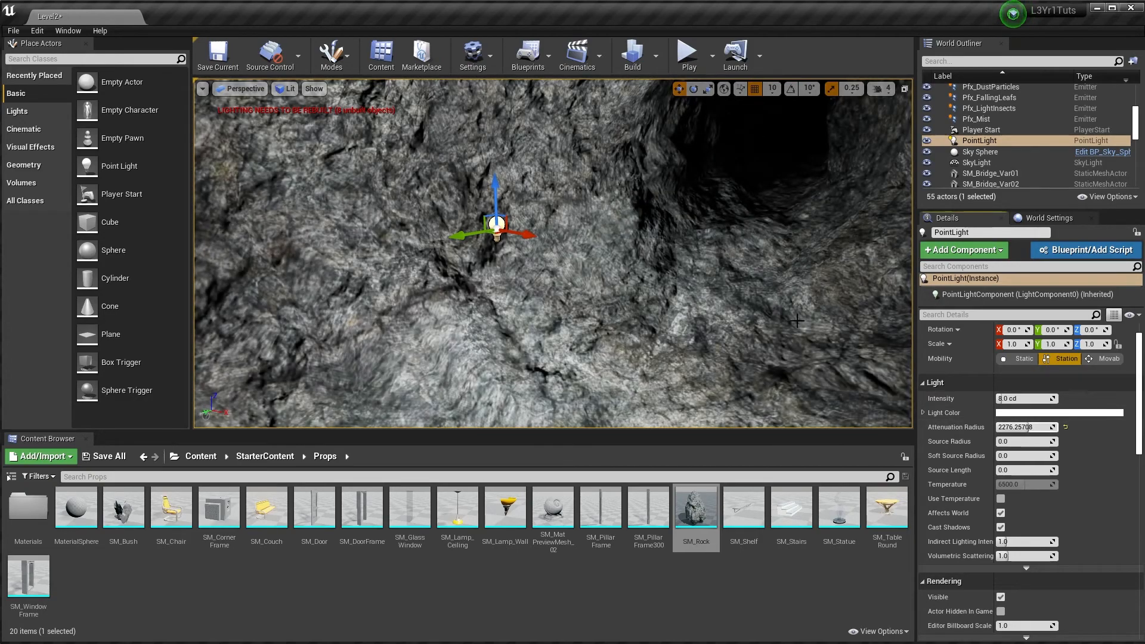
right_drag(796, 321, 531, 488)
mouse_move(597, 204)
right_down()
mouse_move(620, 200)
mouse_move(608, 203)
right_up()
right_drag(547, 260, 751, 268)
Switch the viewport to the Top orthographic view and frame the selected point light in the cave chamber.
click(245, 89)
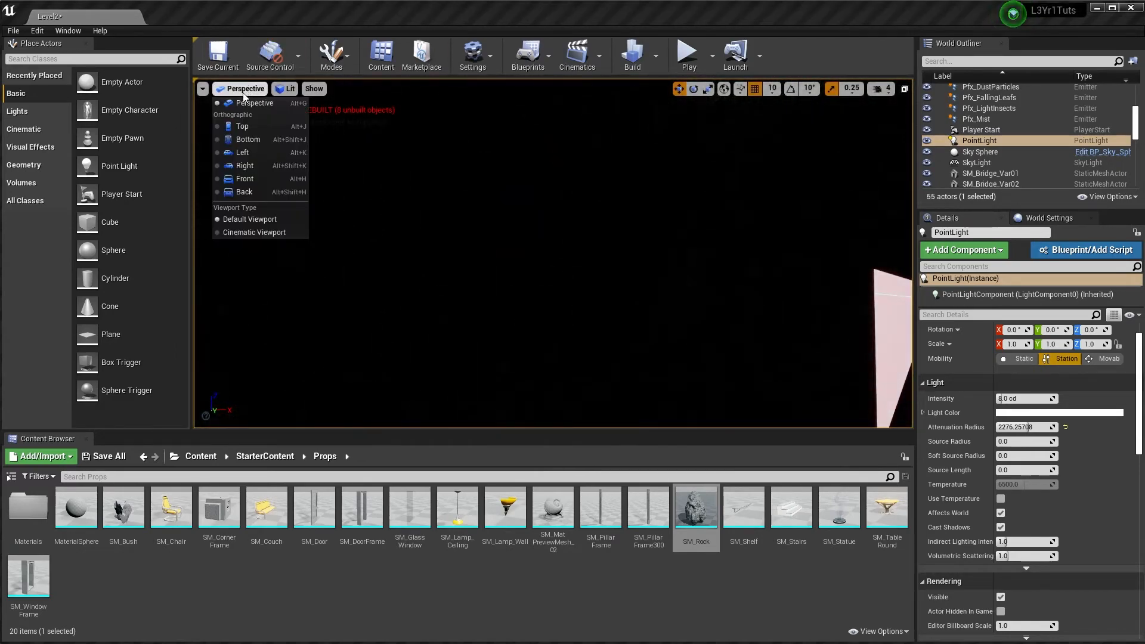
click(259, 129)
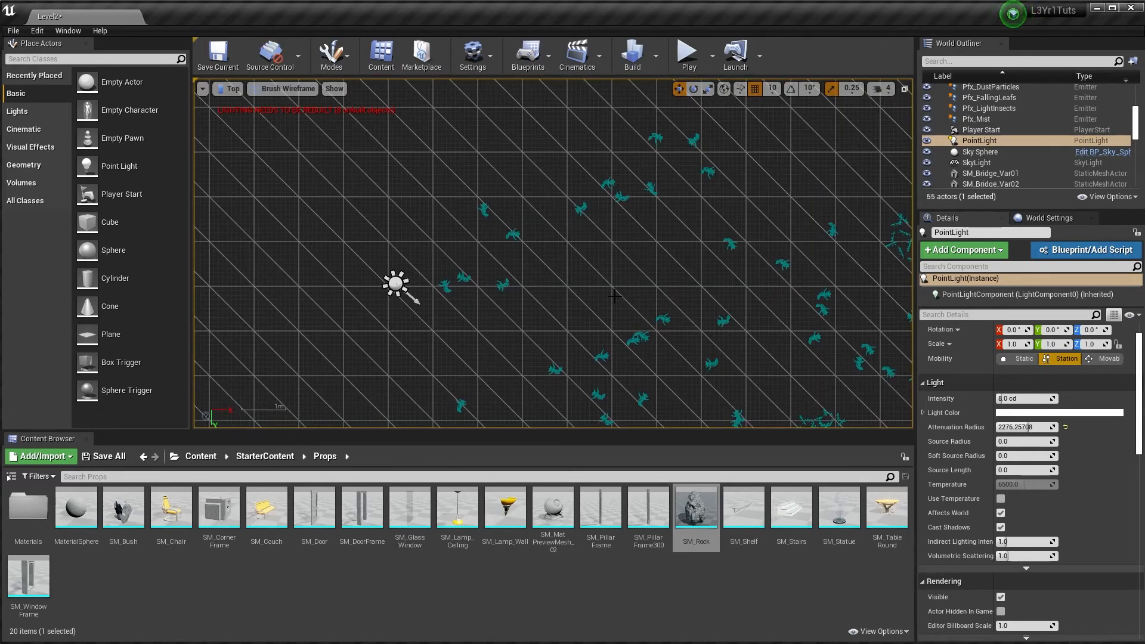
scroll(614, 296, down, 8)
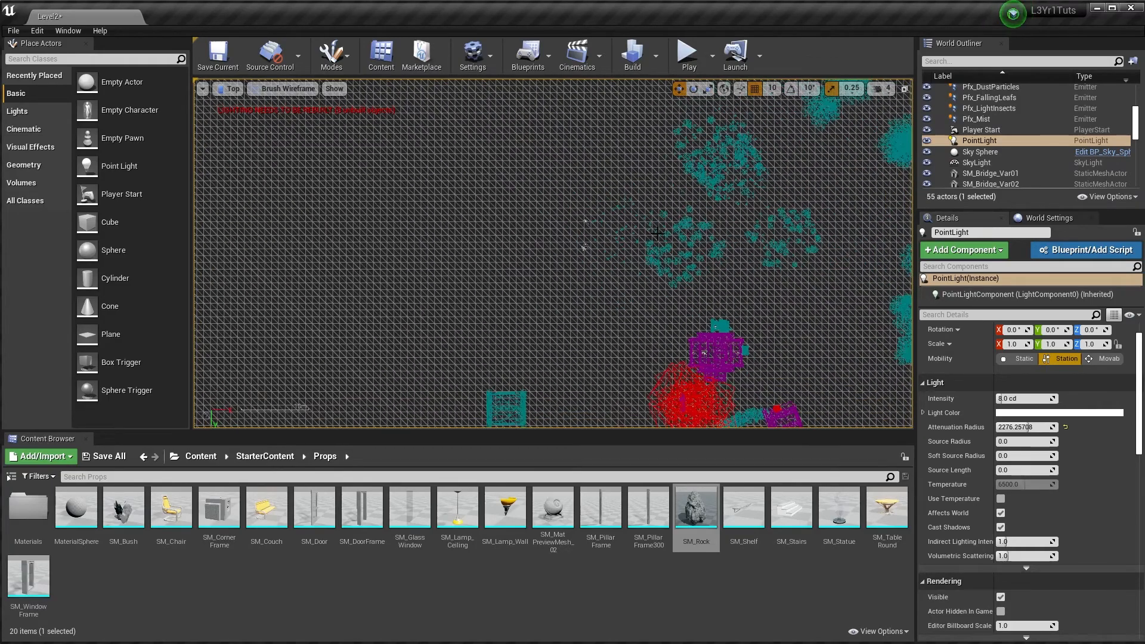
scroll(657, 233, down, 1)
right_drag(723, 287, 428, 94)
scroll(457, 126, down, 2)
right_drag(523, 187, 687, 183)
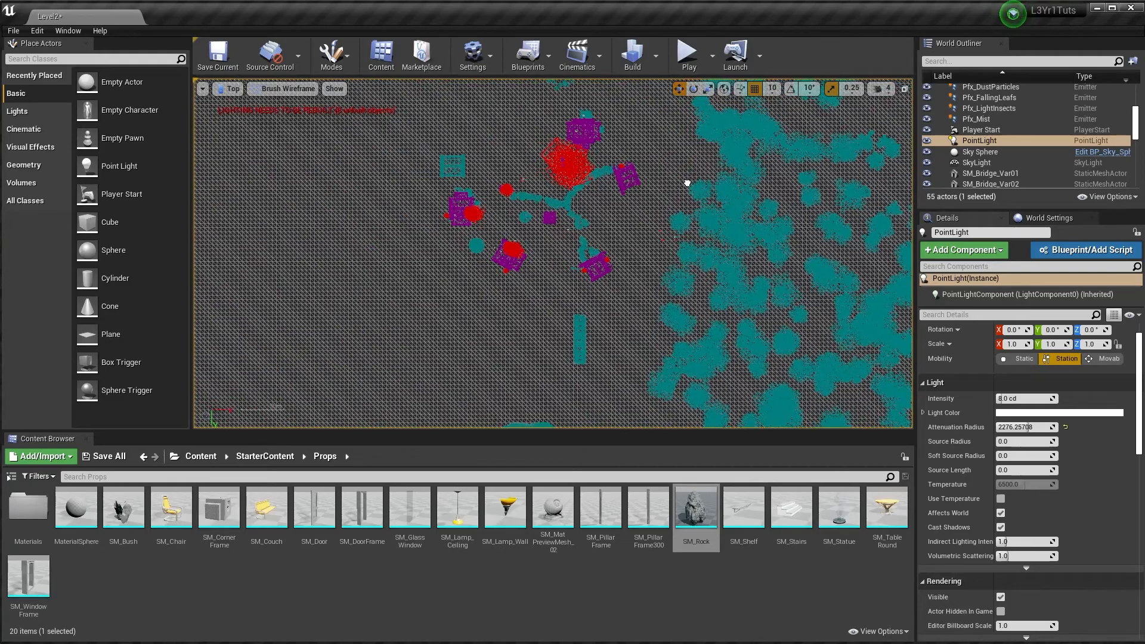
key(f)
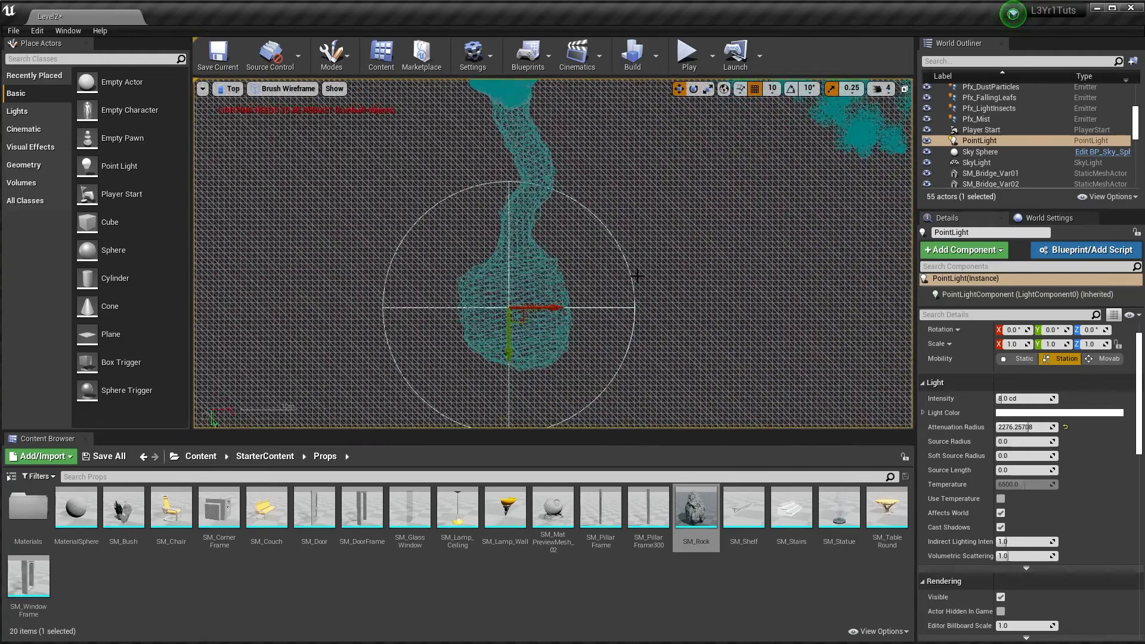
Duplicate the point light from the cave chamber into the bend of the tunnel.
scroll(633, 277, up, 2)
right_drag(601, 294, 672, 312)
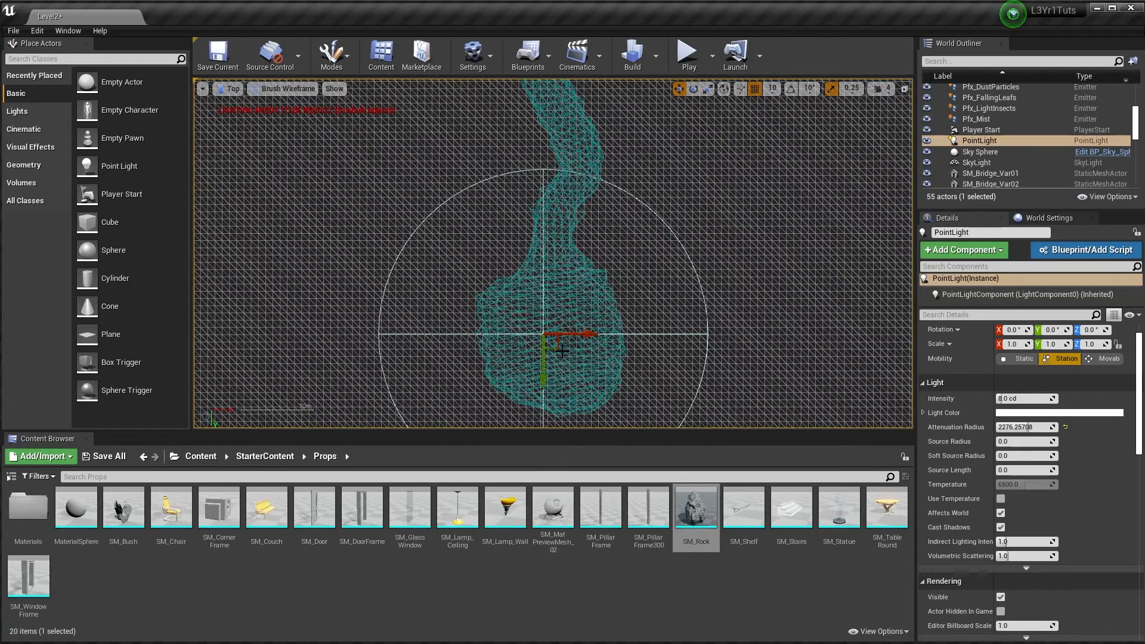
alt+drag(559, 348, 573, 320)
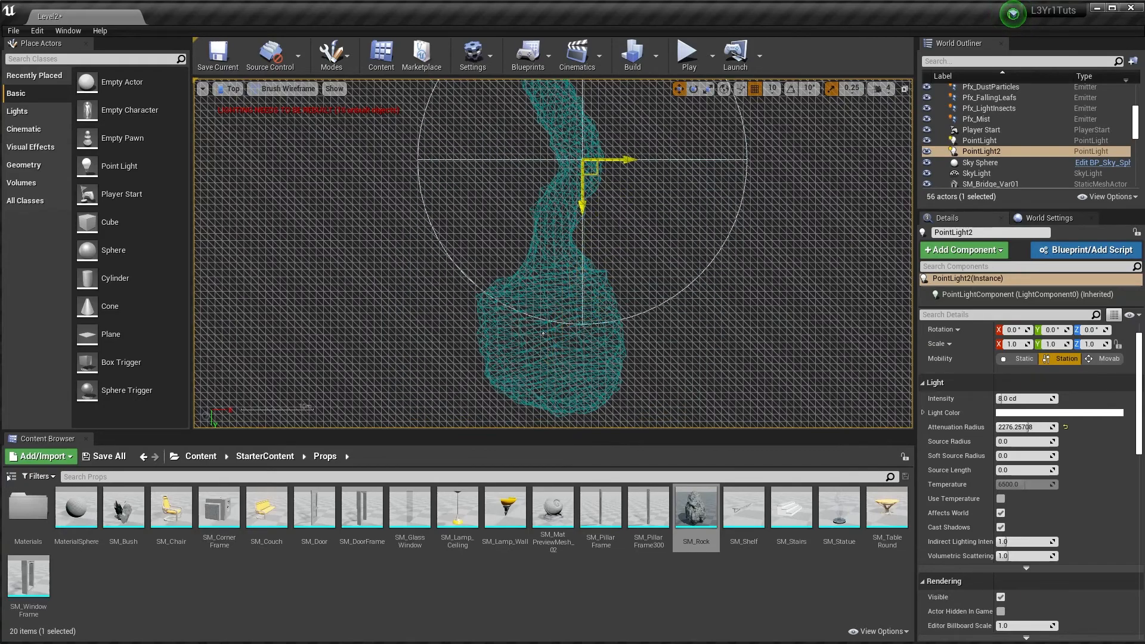
right_drag(650, 364, 661, 409)
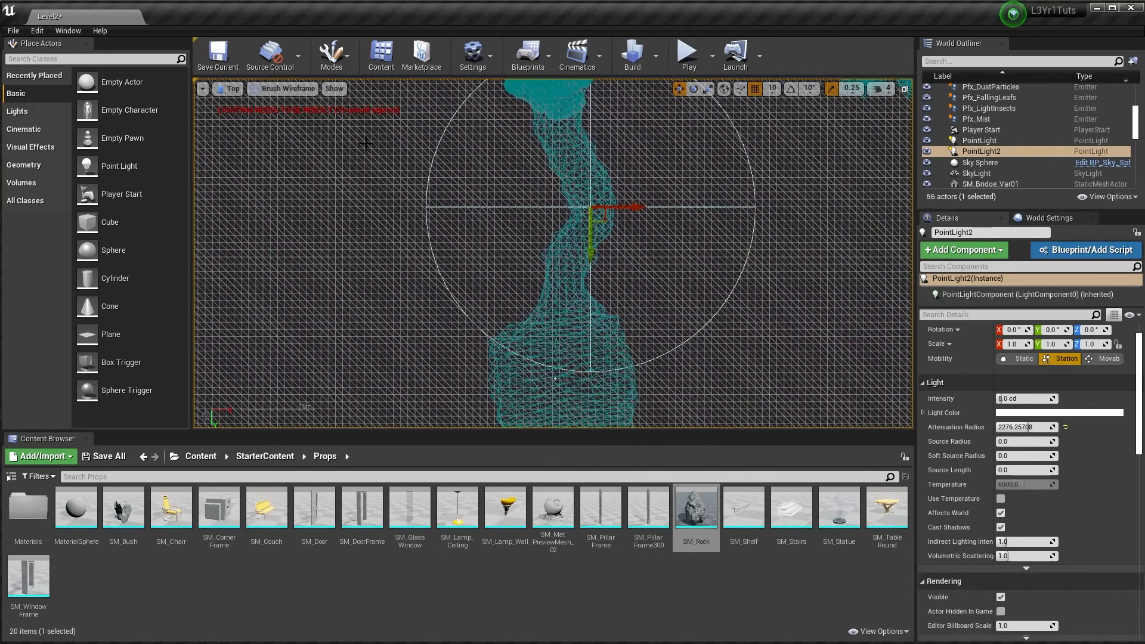
Return to the Perspective view and adjust the tunnel light's height to sit inside the tunnel.
click(225, 89)
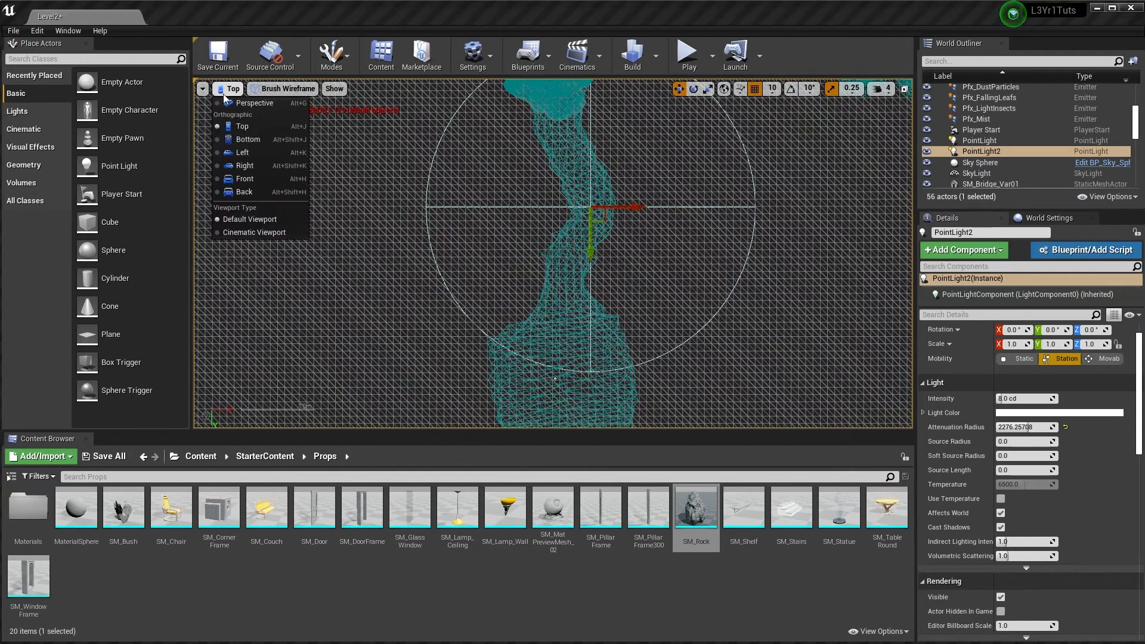
click(253, 106)
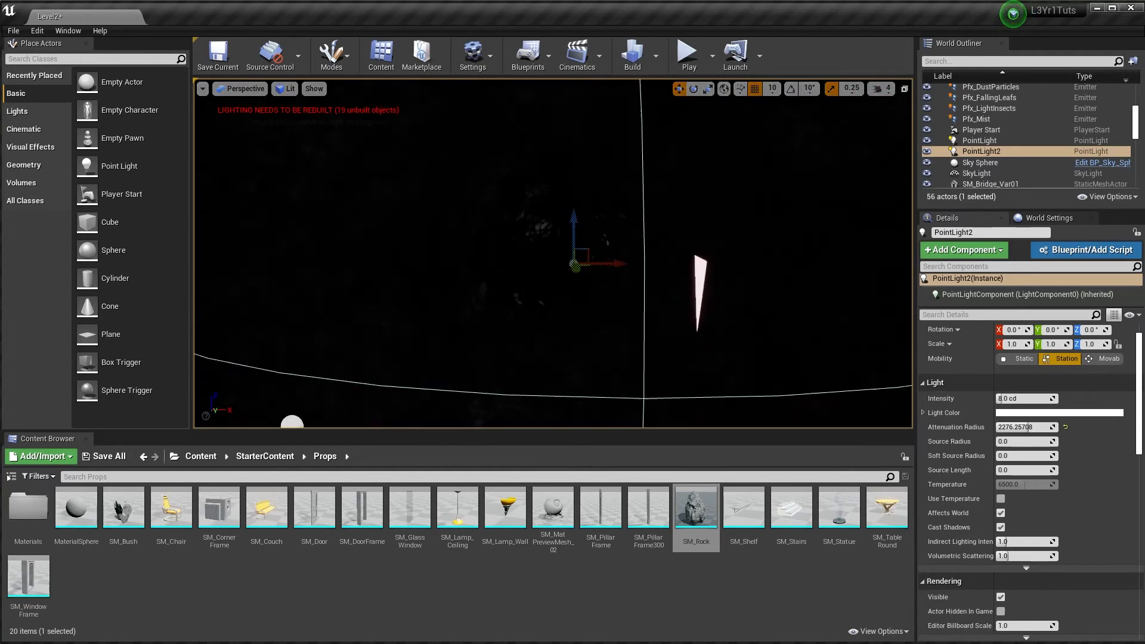
key(d)
right_drag(627, 296, 512, 295)
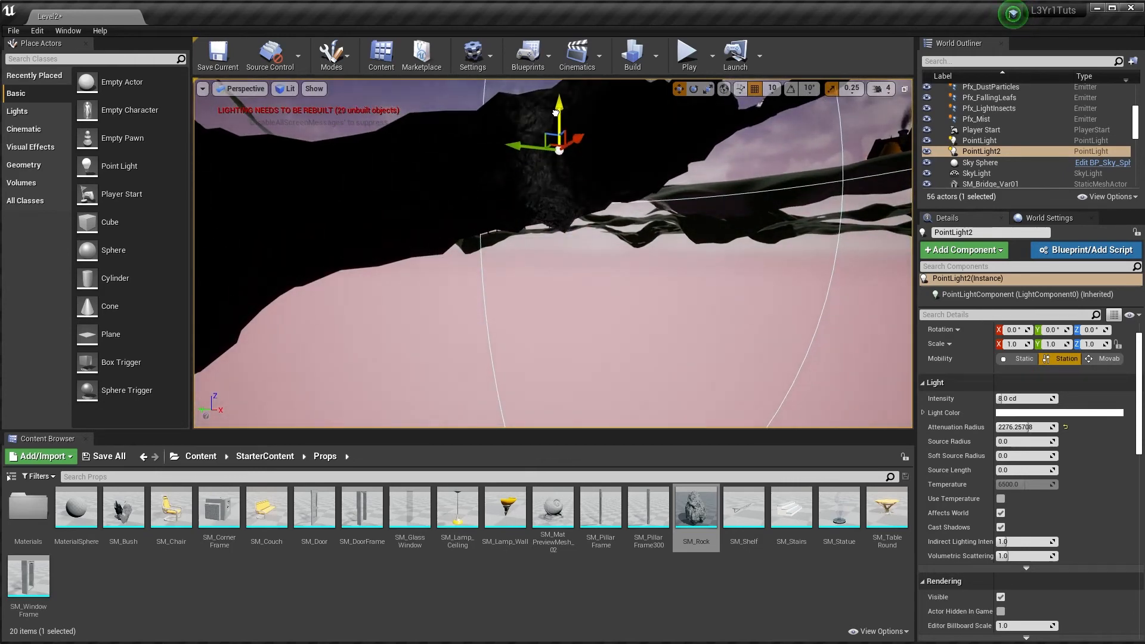
Inspect the cave tunnel with the added lights and fly the view back to the village.
key(a)
right_drag(556, 117, 814, 153)
key(w)
key(w)
key(s)
key(w)
key(s)
key(s)
key(w)
key(s)
key(s)
key(w)
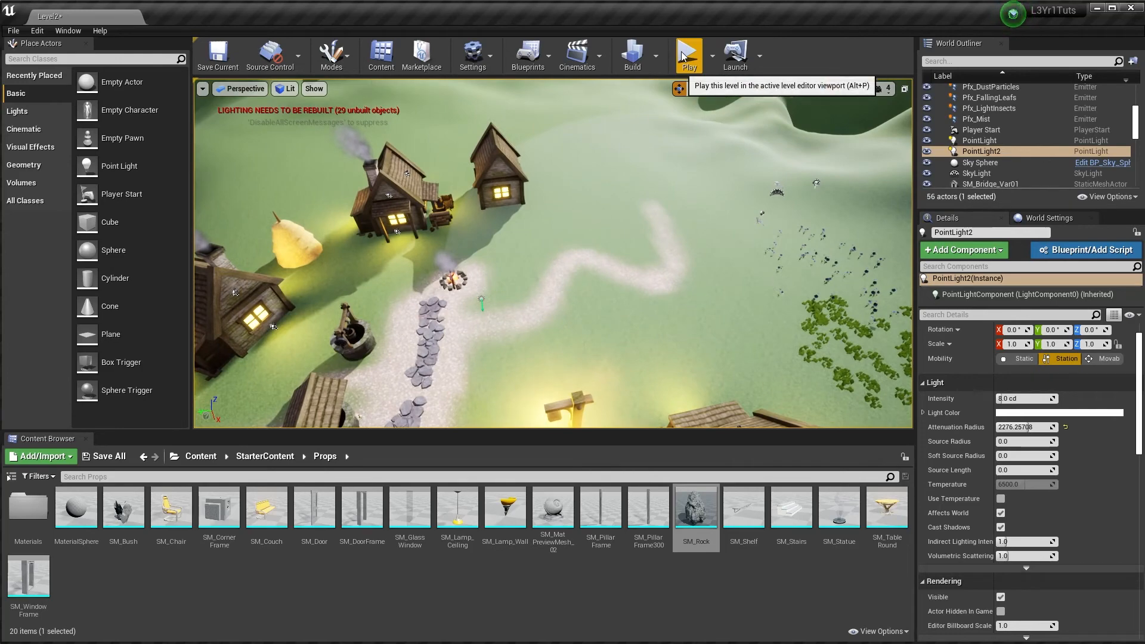
Playtest the level in the viewport, walking from the village past the wells and over the wooden bridge to the cave entrance.
click(687, 59)
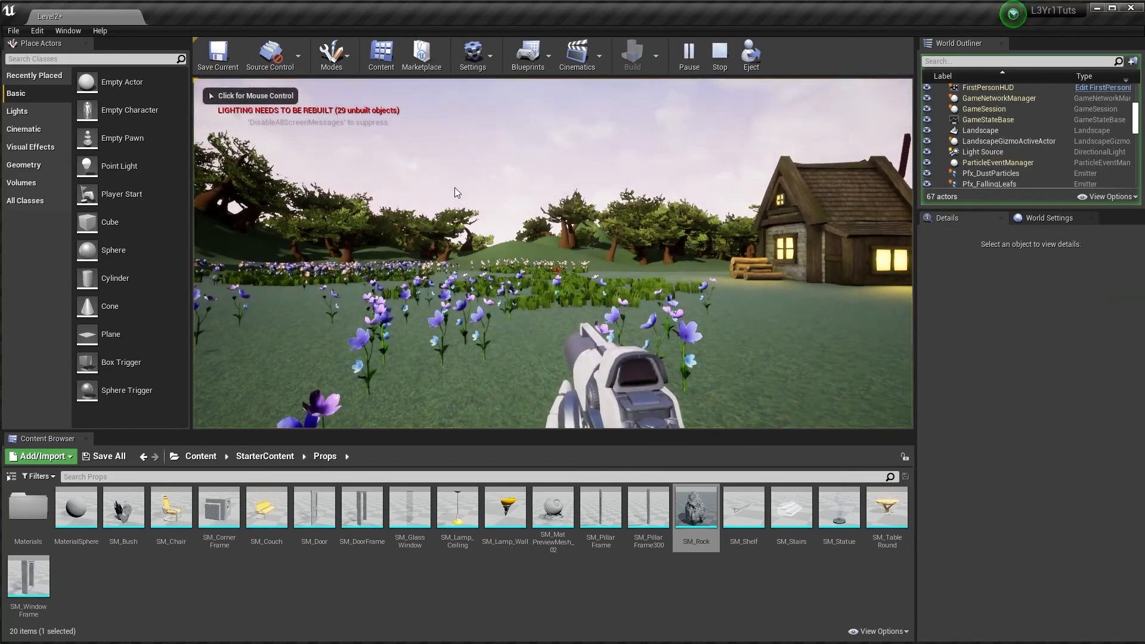
click(455, 190)
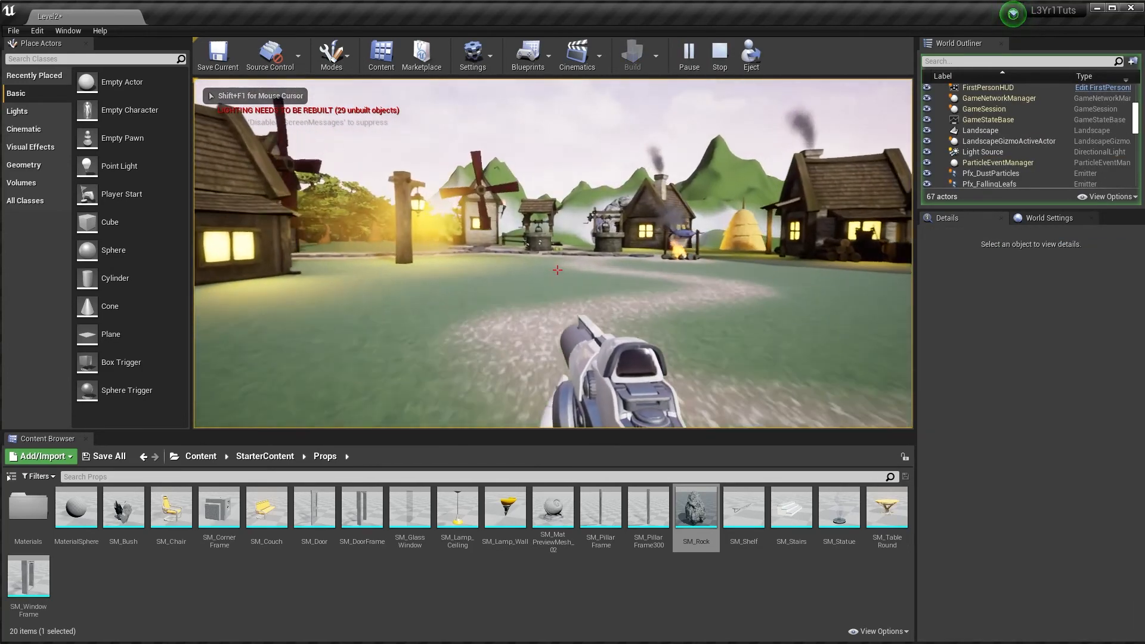
key(w)
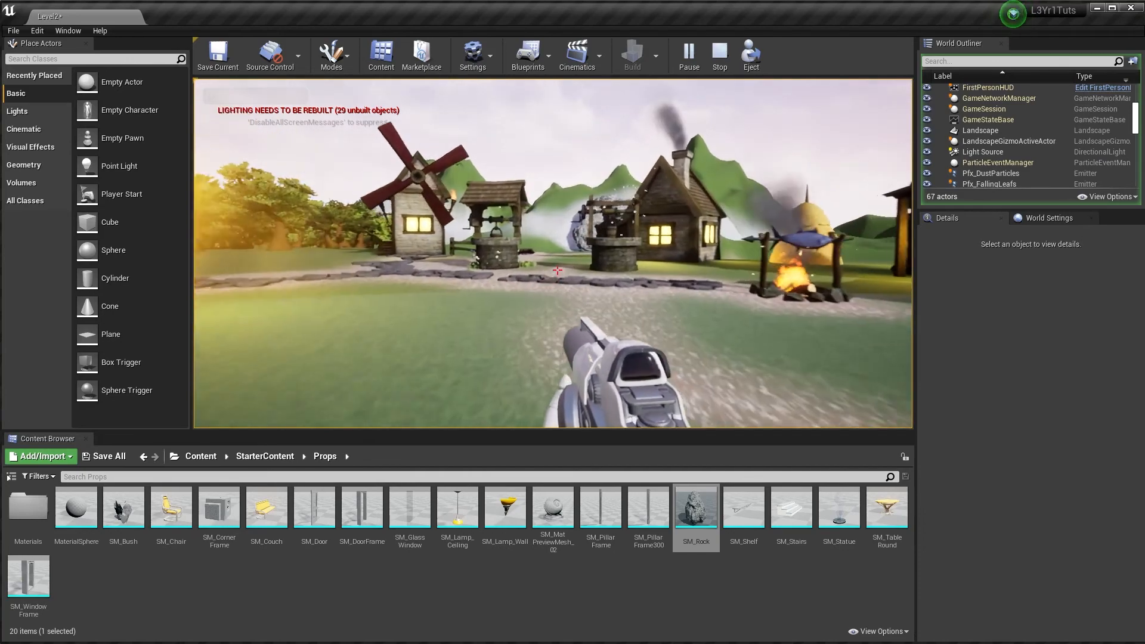
key(w)
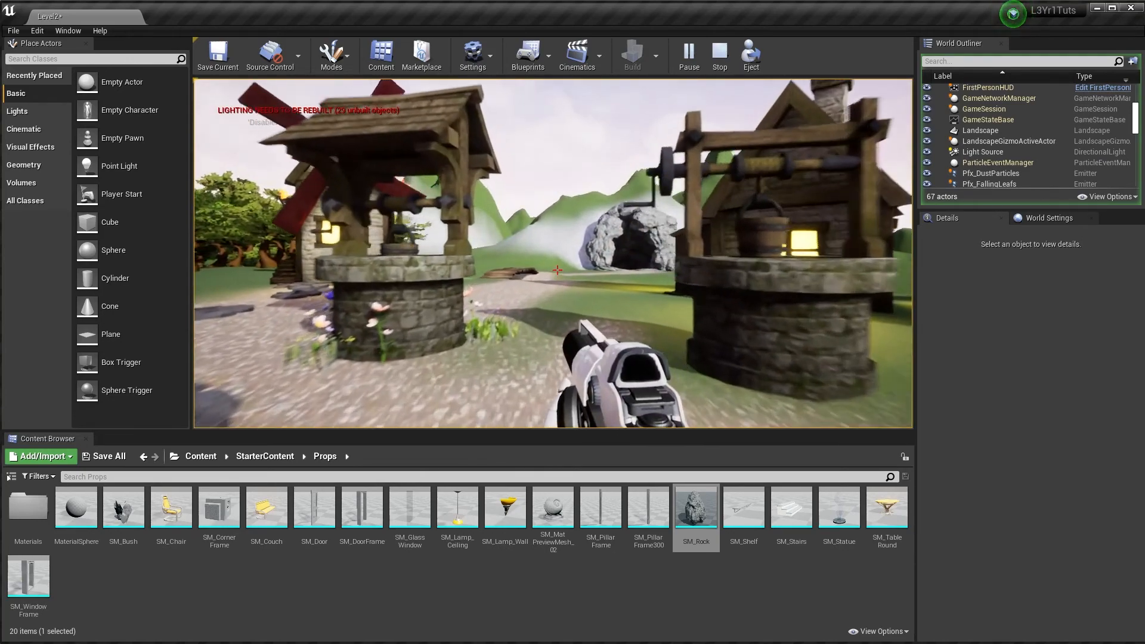
key(w)
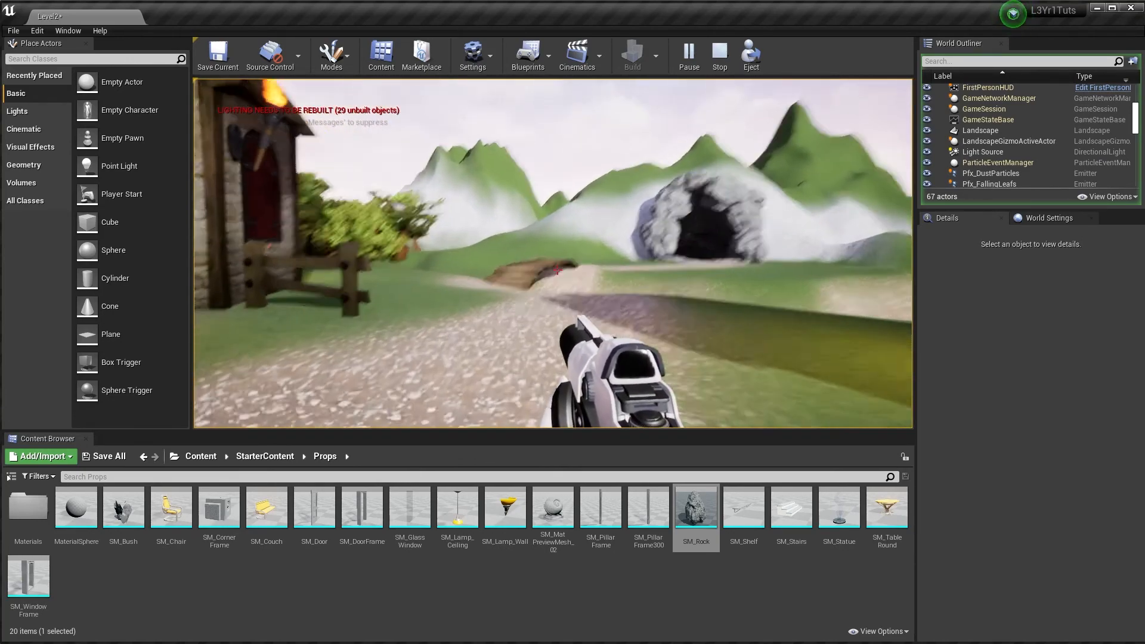
key(w)
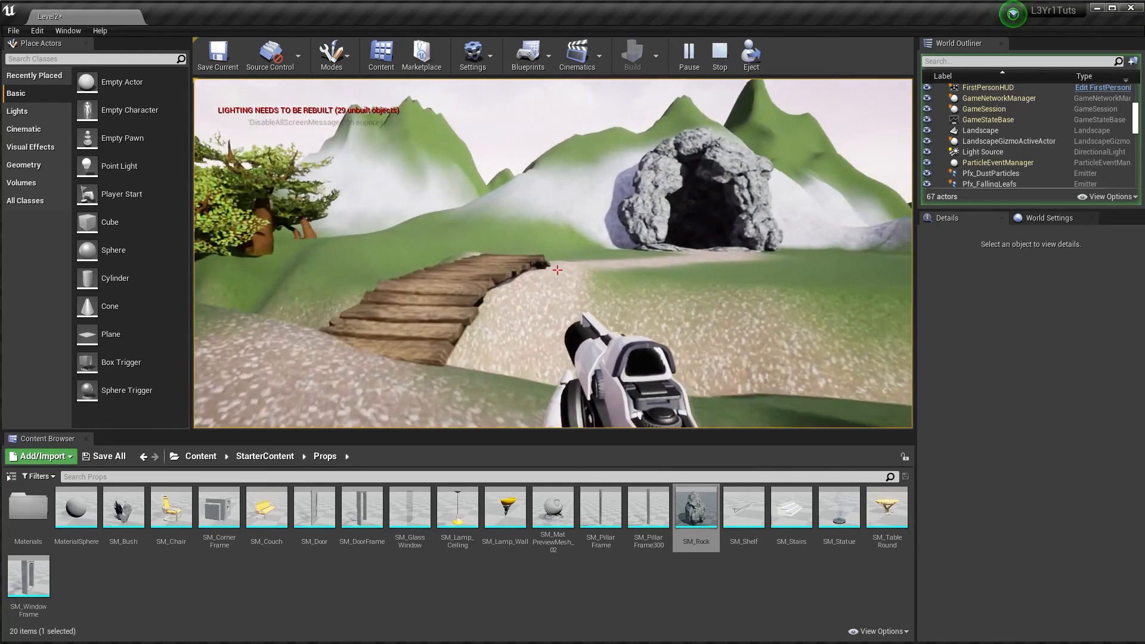
key(w)
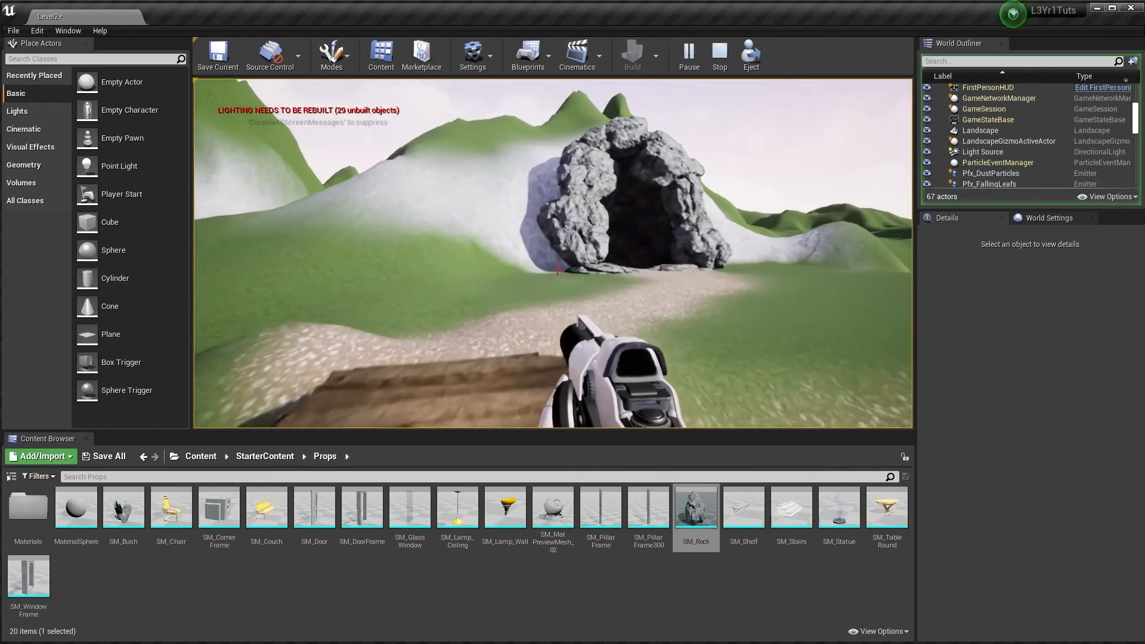
key(w)
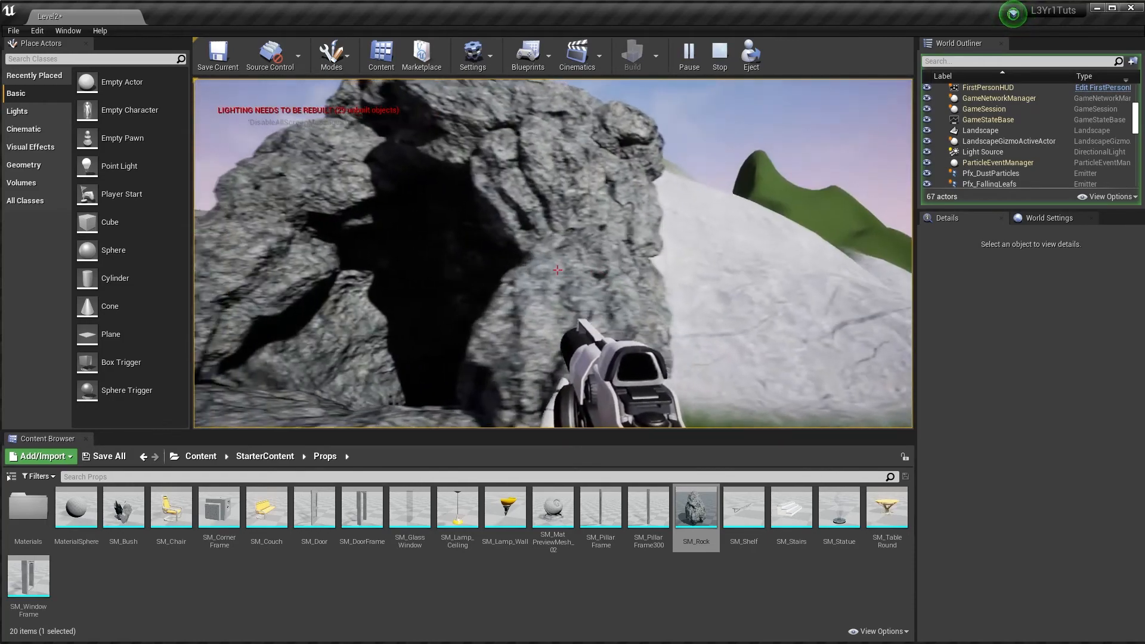
Walk and jump through the lit cave interior to check its tunnel and lighting, and return to the entrance.
key(a)
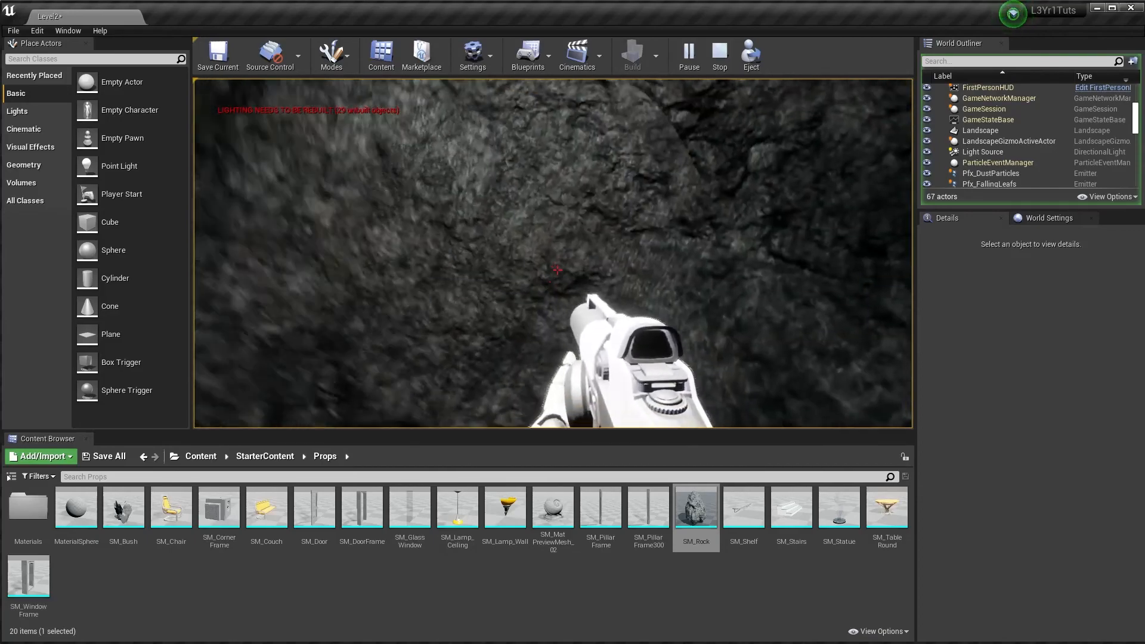
key(space)
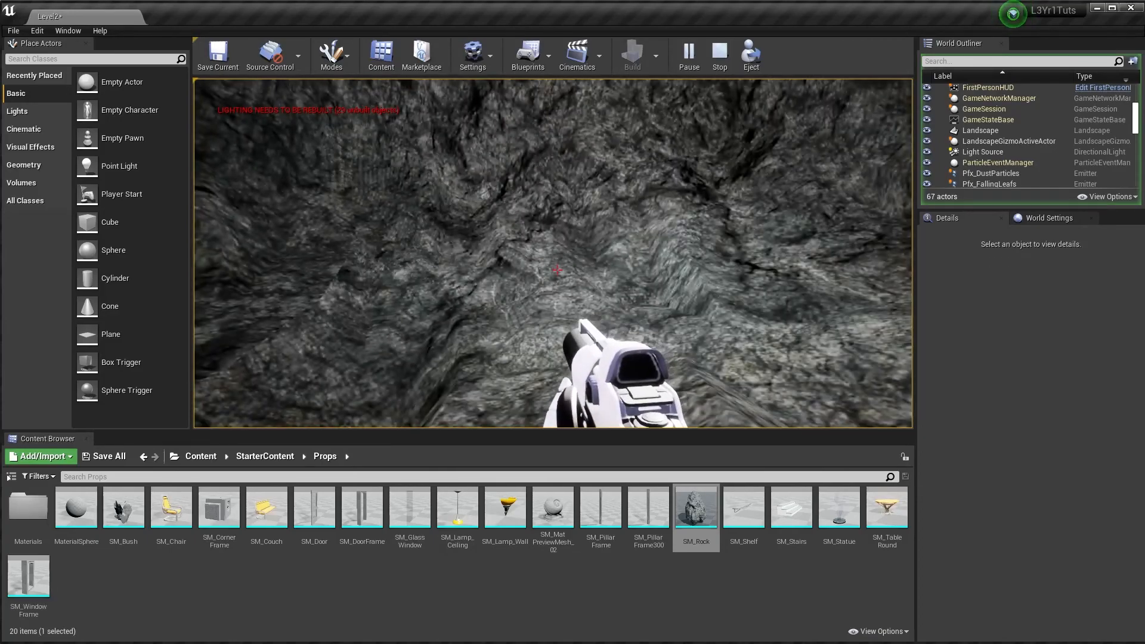
key(w)
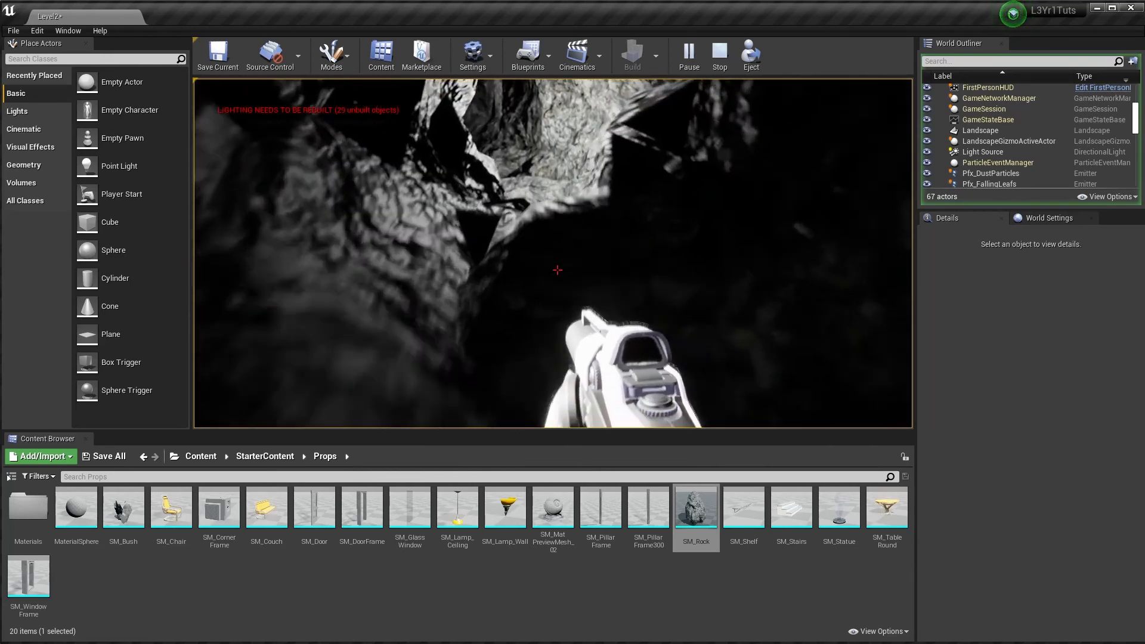
key(w)
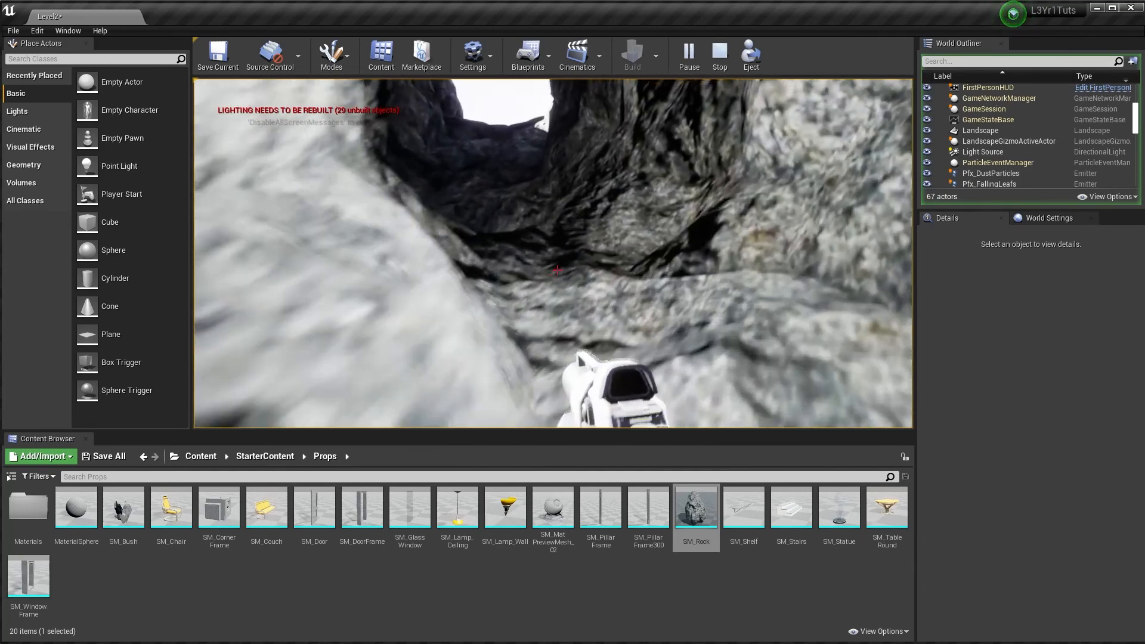
key(w)
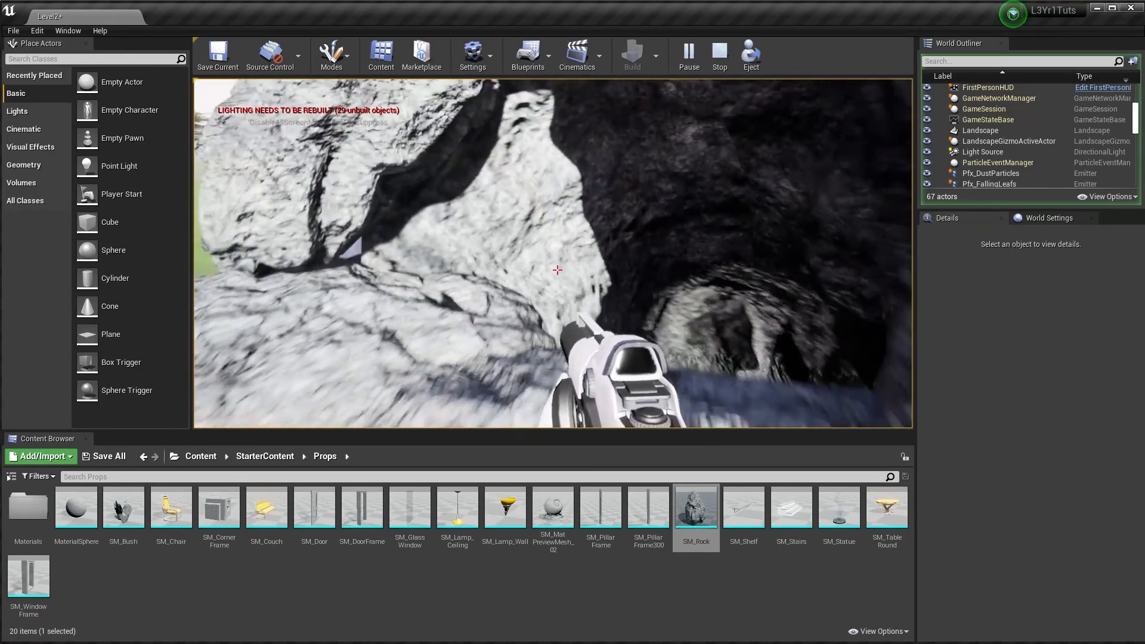
Examine the rocks around the cave entrance from outside at several distances and angles, and end the playtest.
key(s)
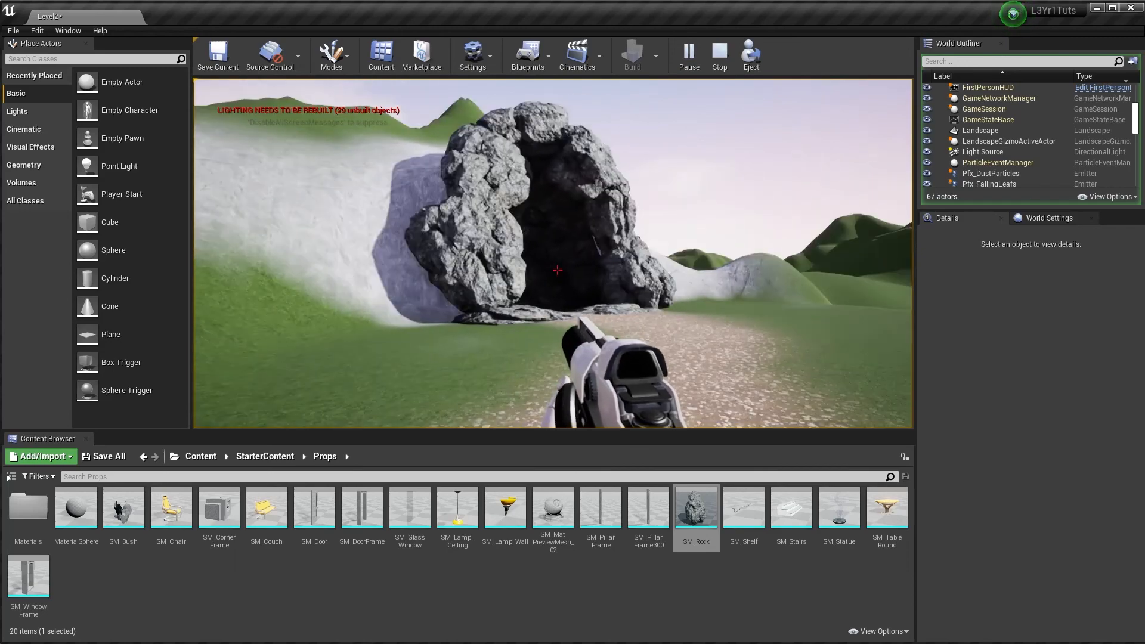
key(w)
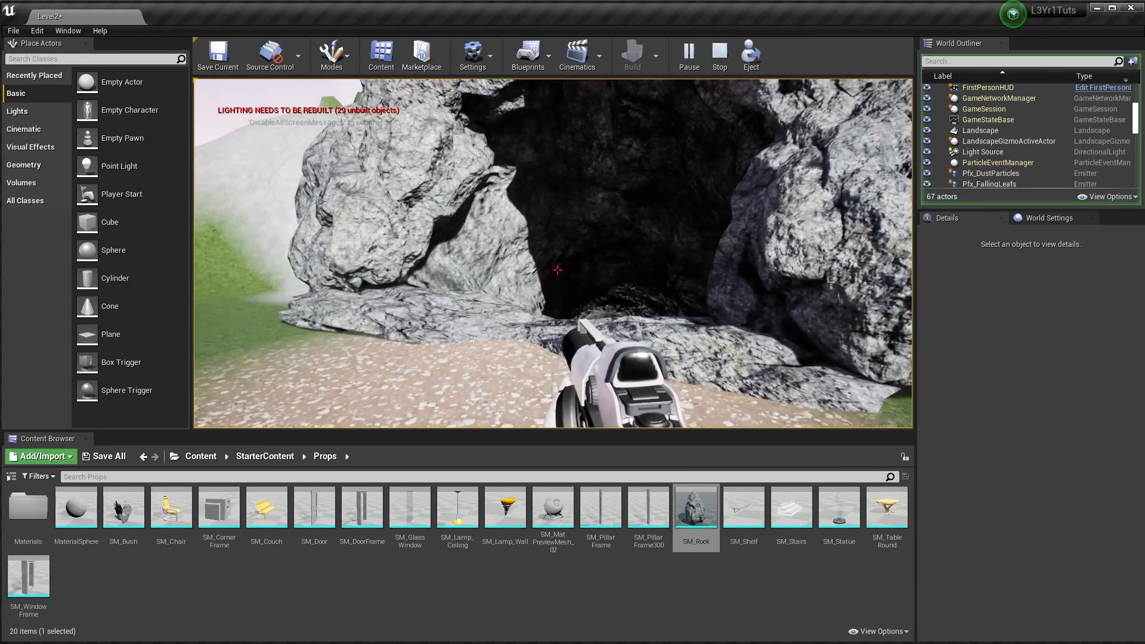
key(s)
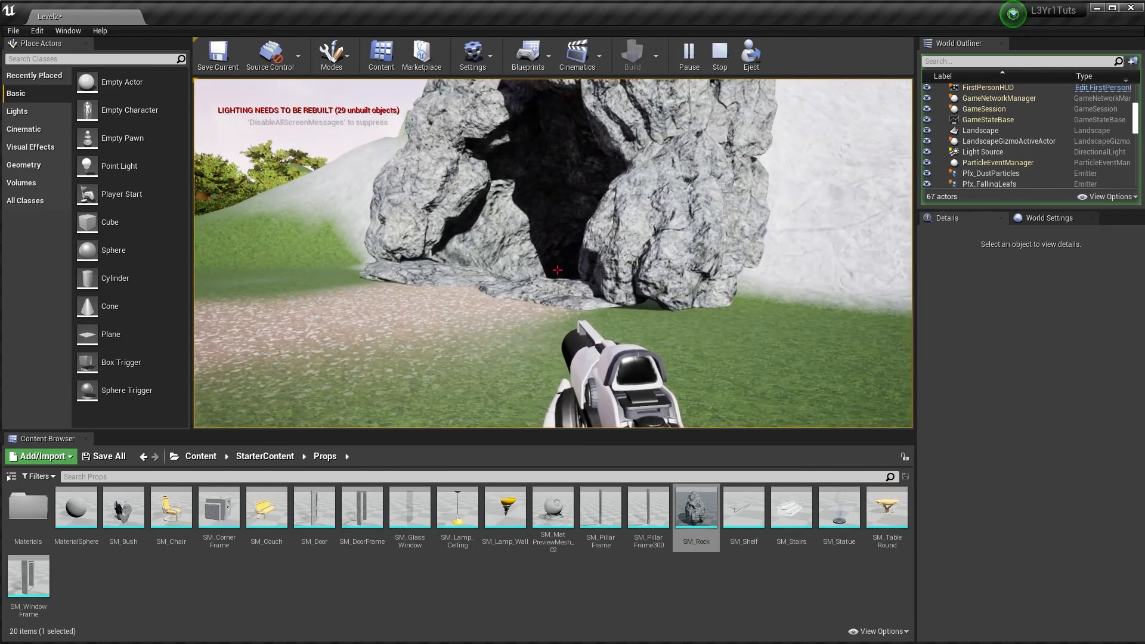
key(w)
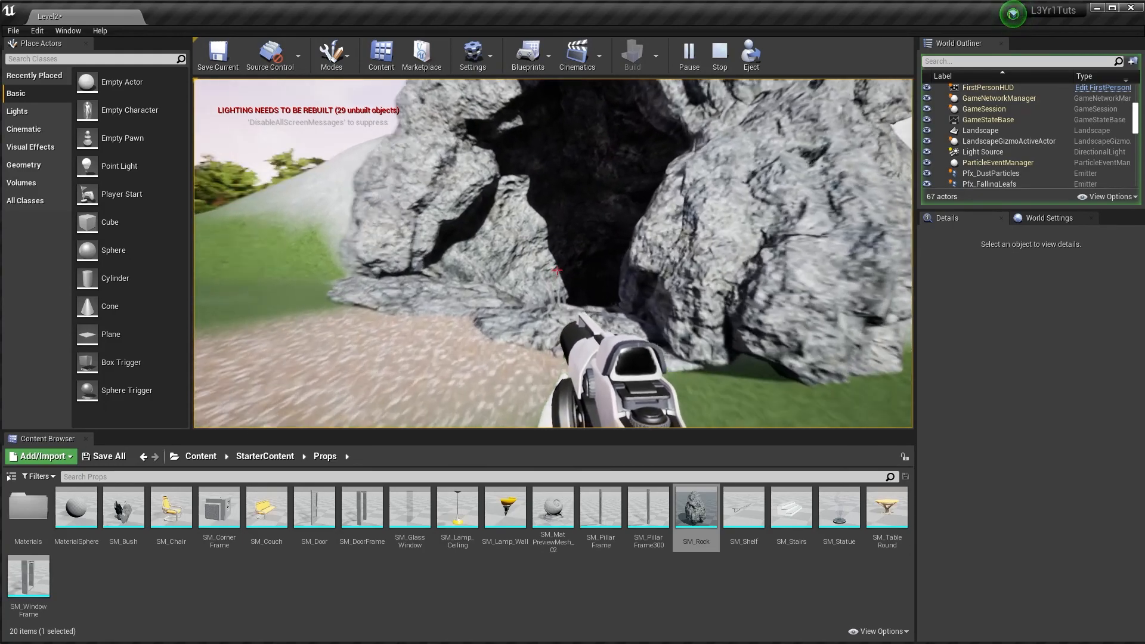
key(s)
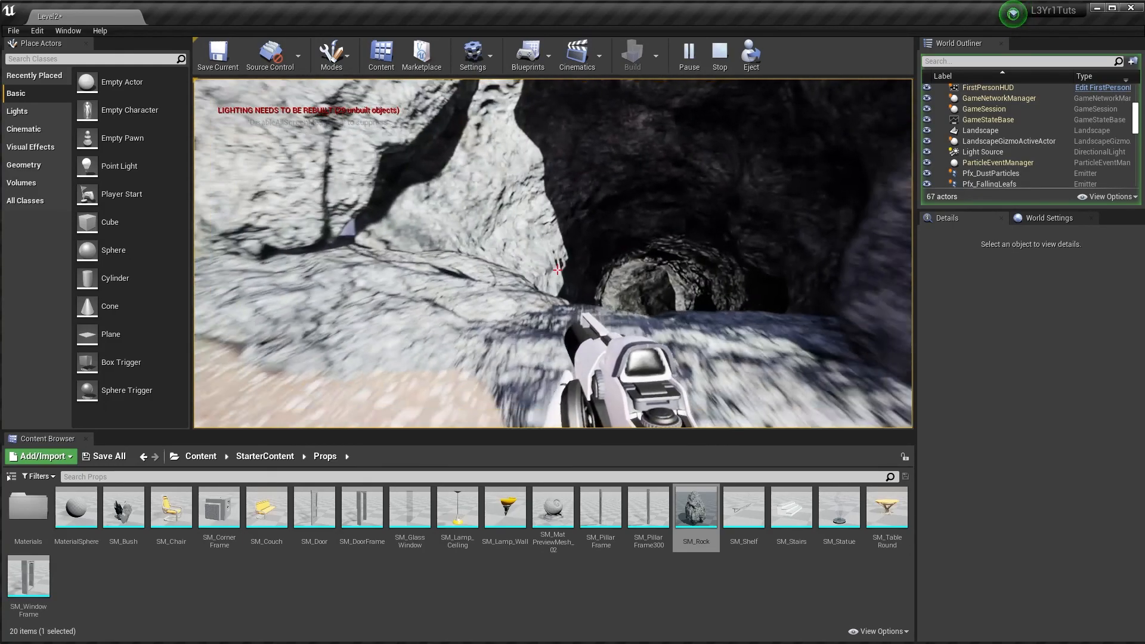
key(s)
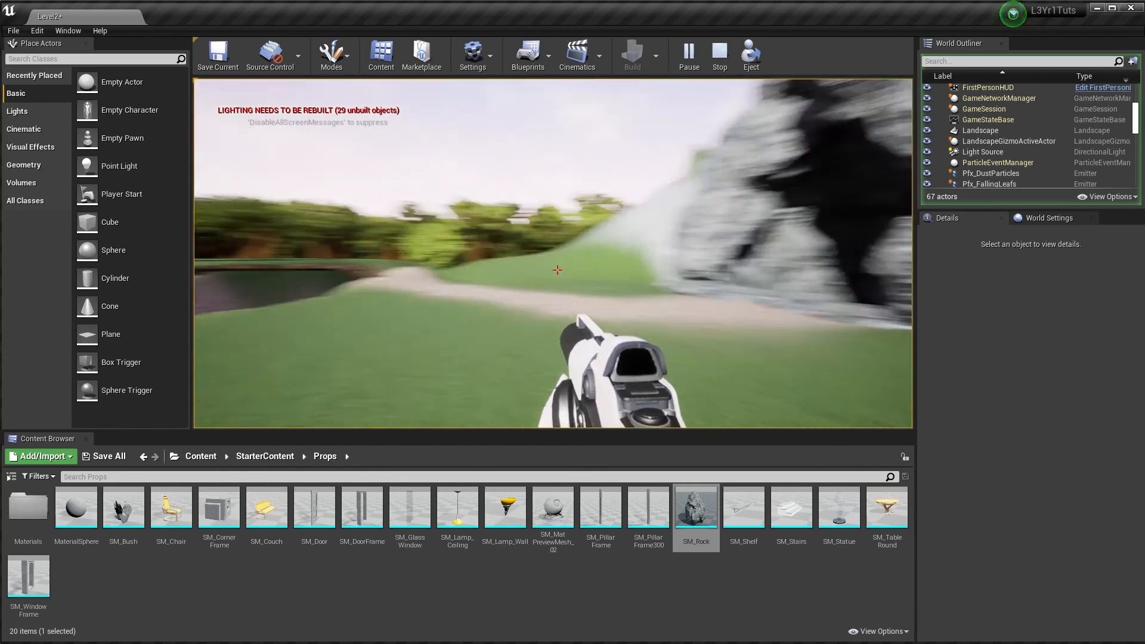
key(w)
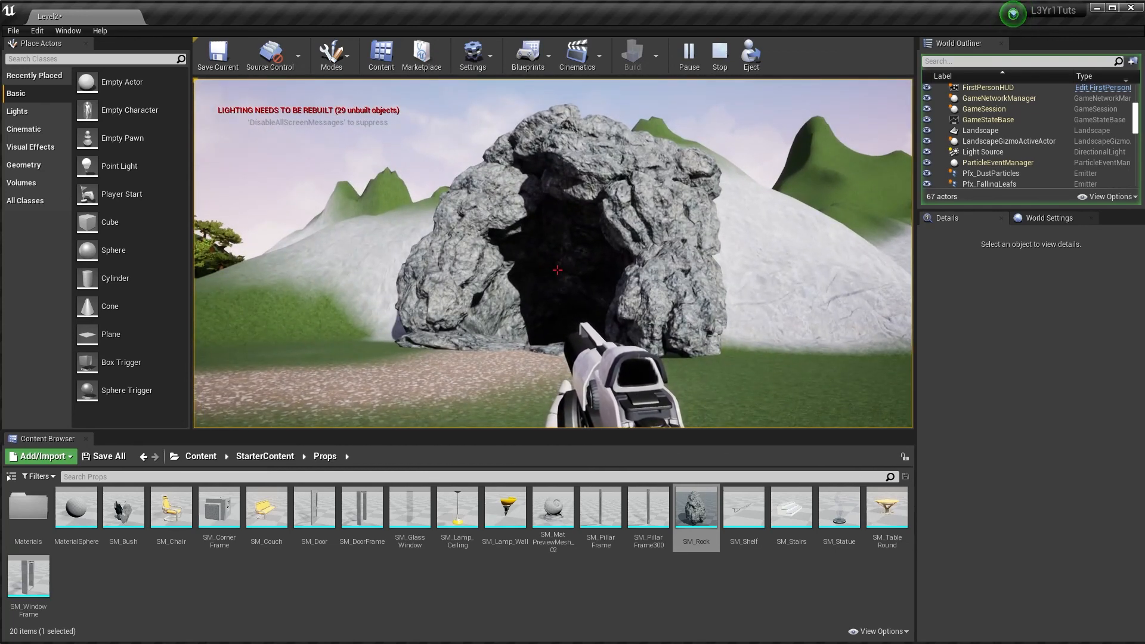
key(Escape)
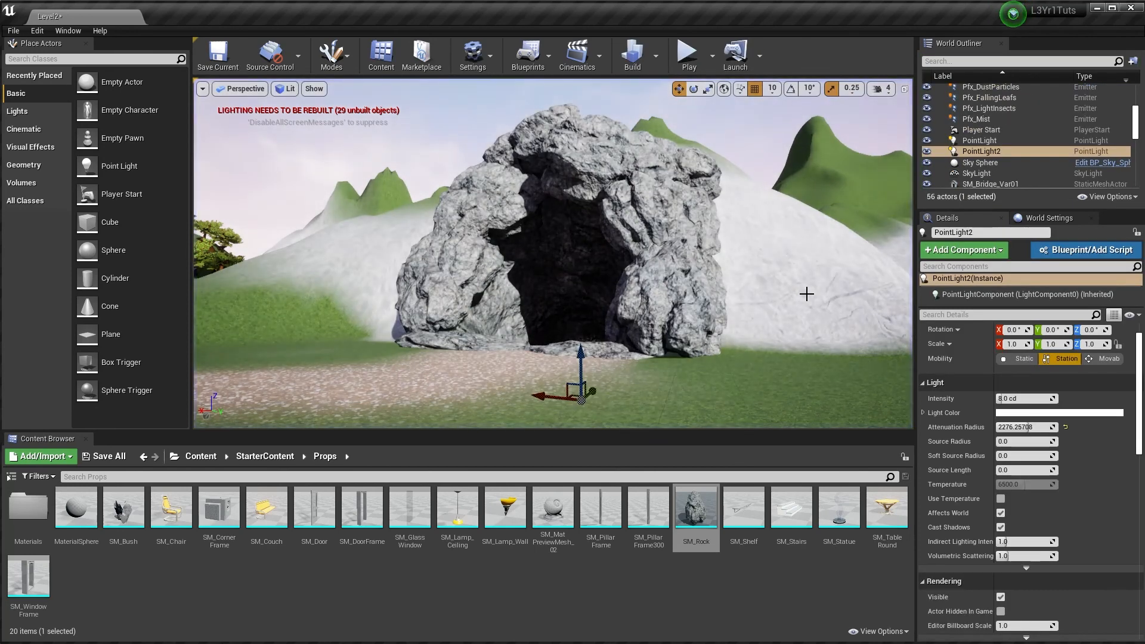